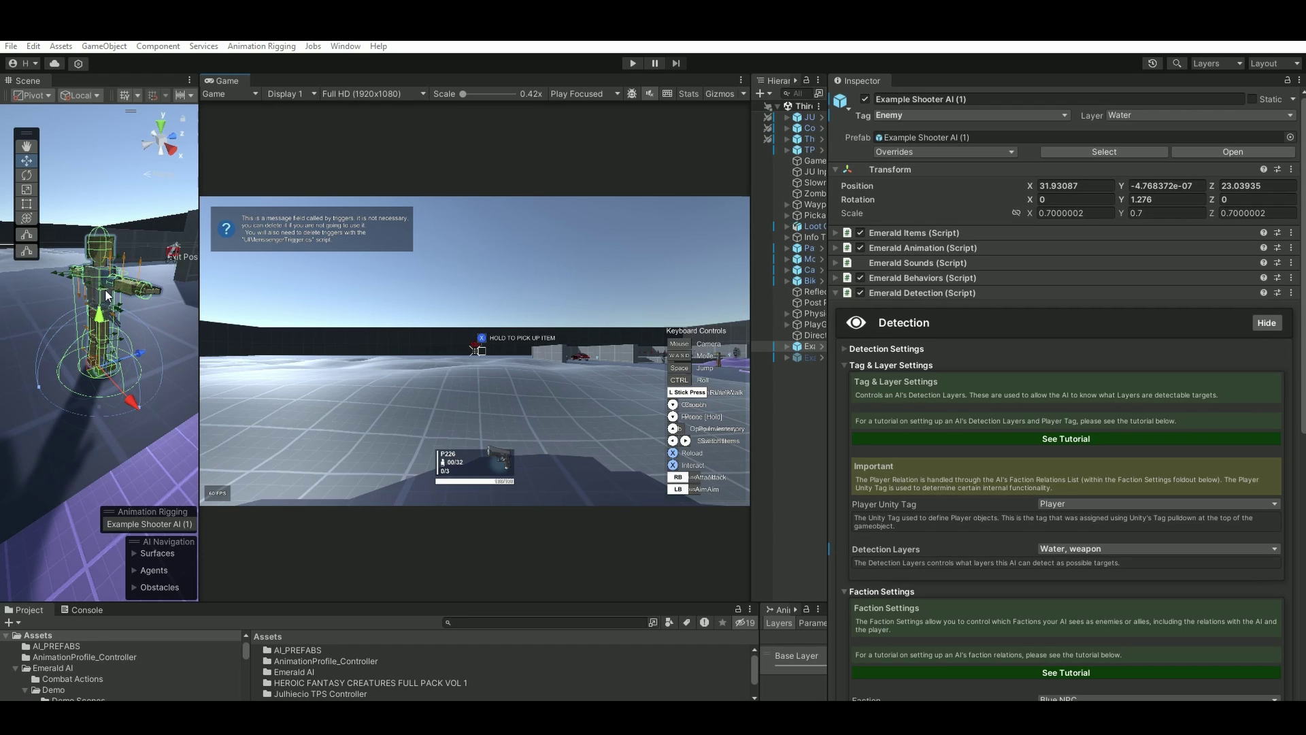
Step: Start Play mode, walk the player forward, equip the UMP with E and fire it at the AI
click(634, 63)
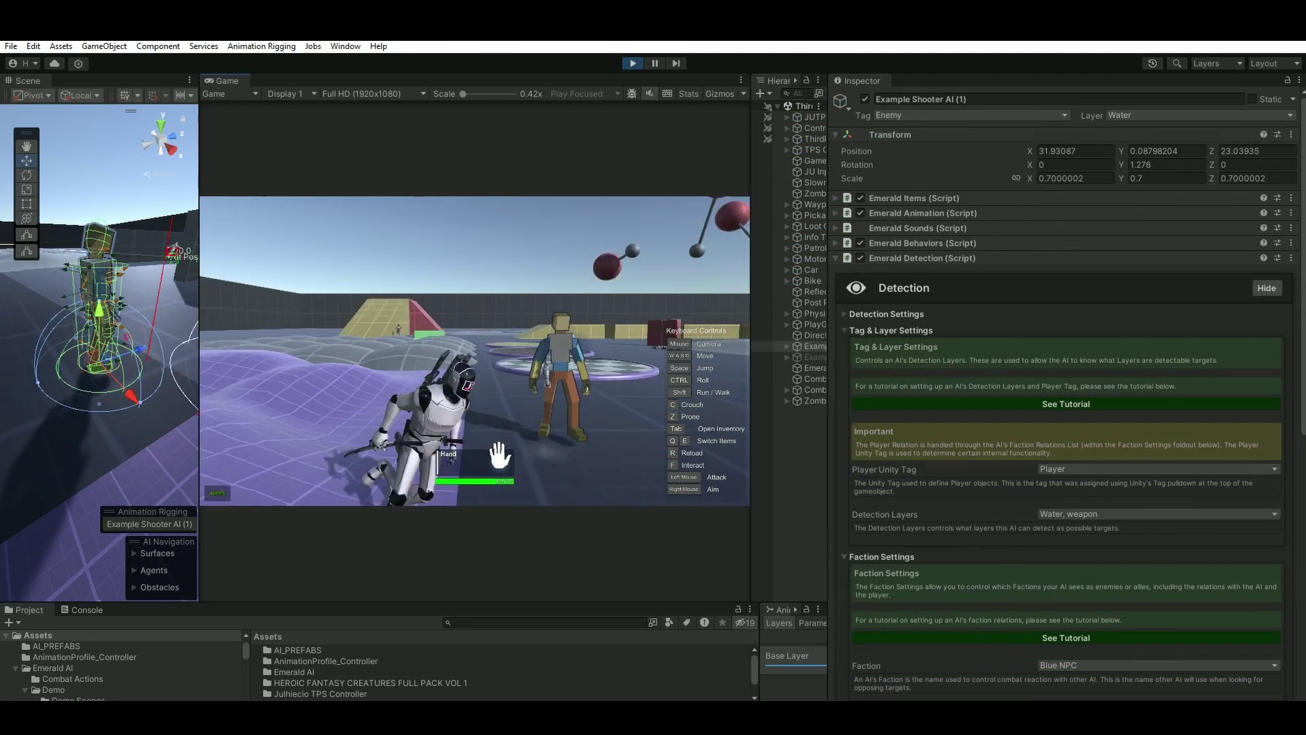
key(w)
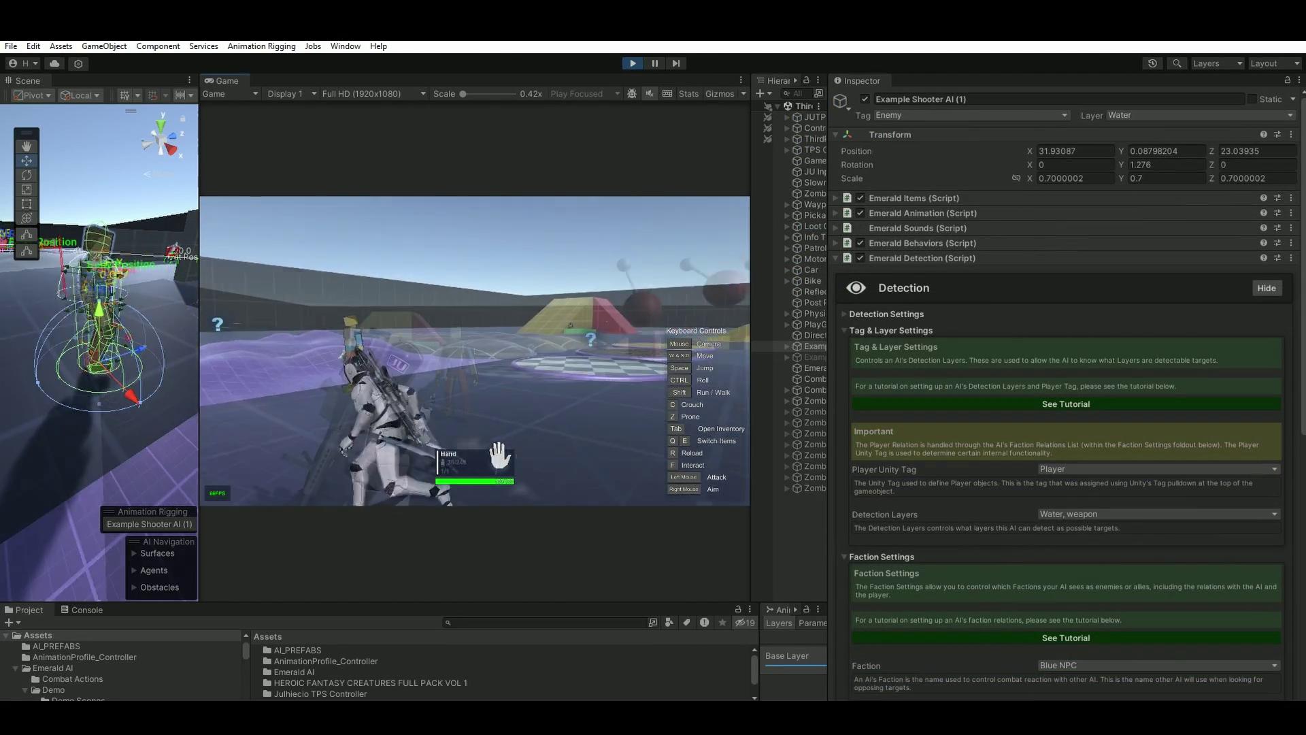
key(e)
click(475, 351)
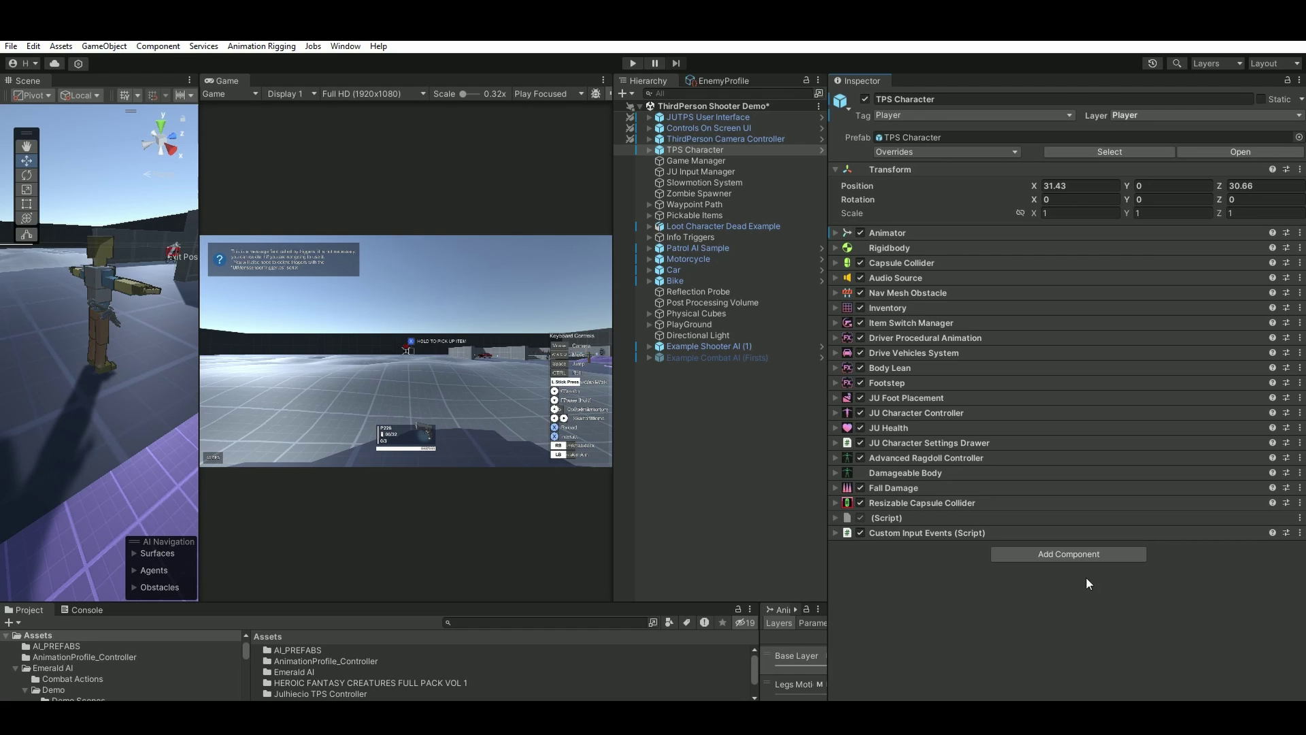
Step: Add the Emerald Player Bridge component and its required components to the TPS Character
click(1046, 555)
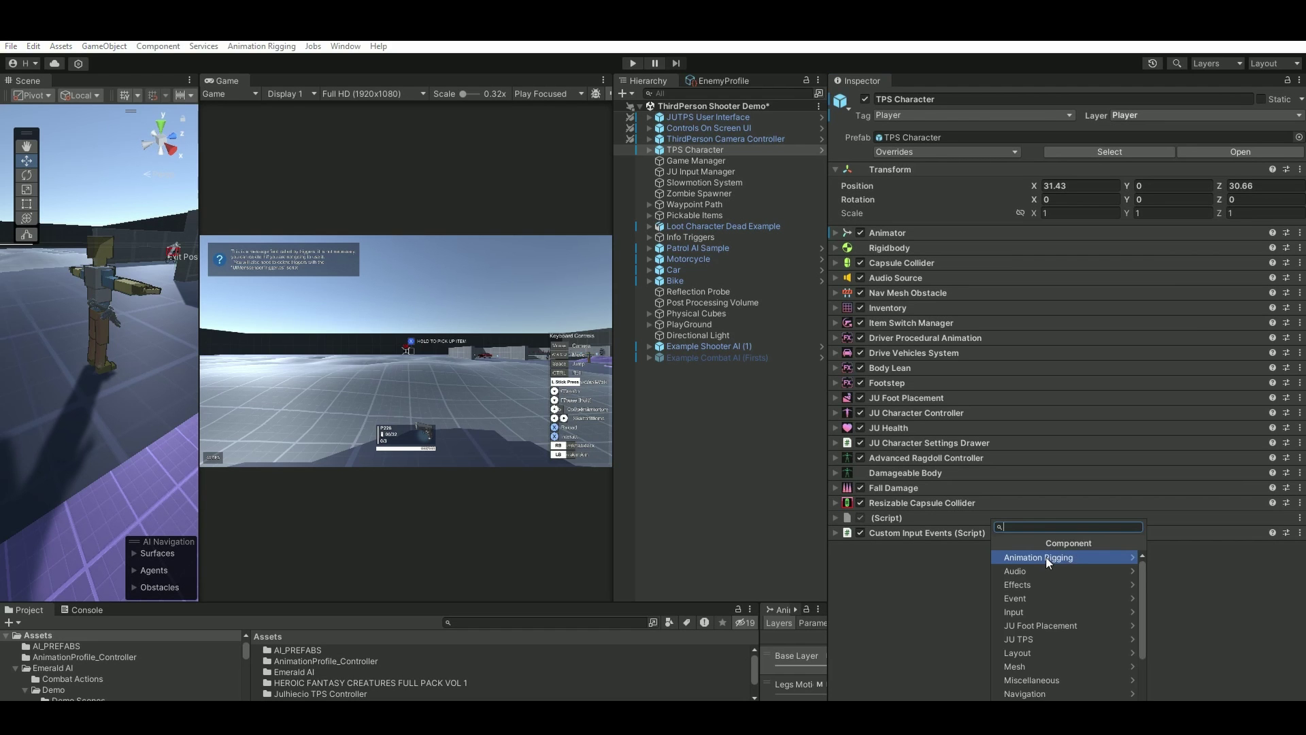
click(1048, 562)
click(992, 562)
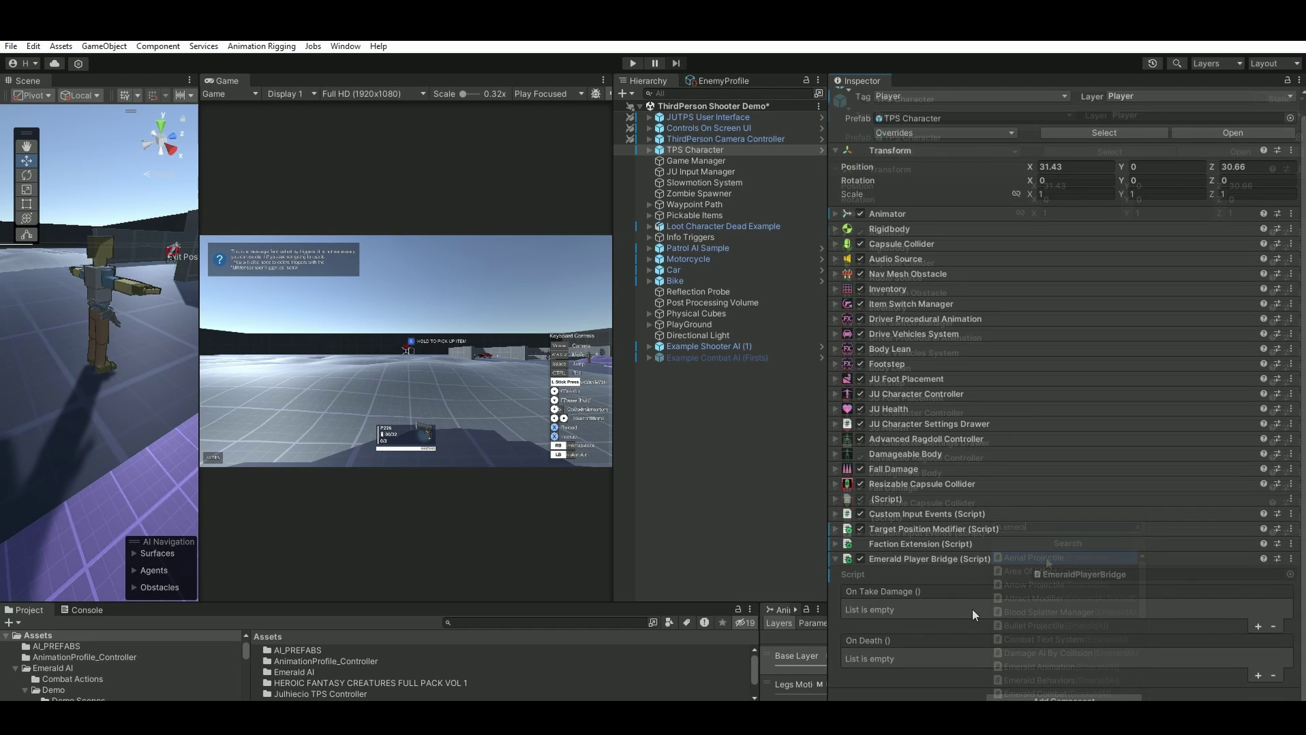
click(837, 559)
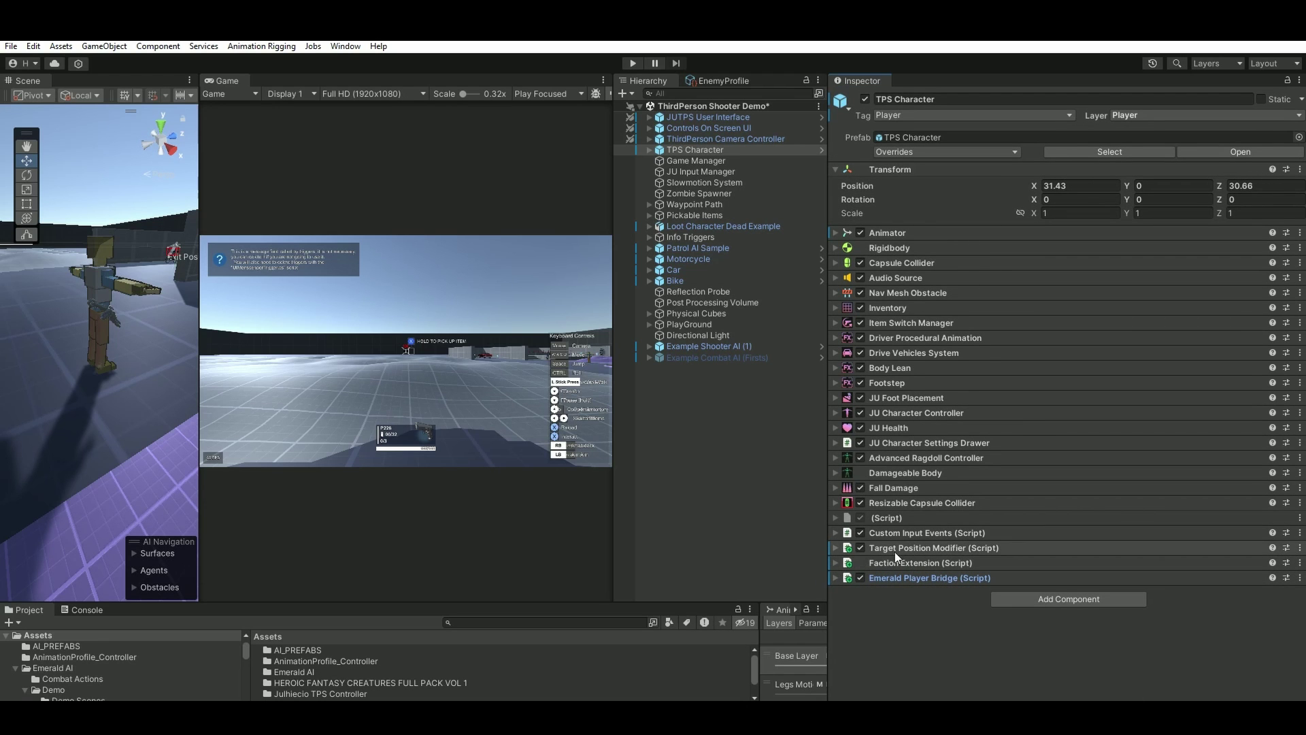
Step: Set the Faction Extension's faction to Player, after checking the Faction Manager
click(908, 563)
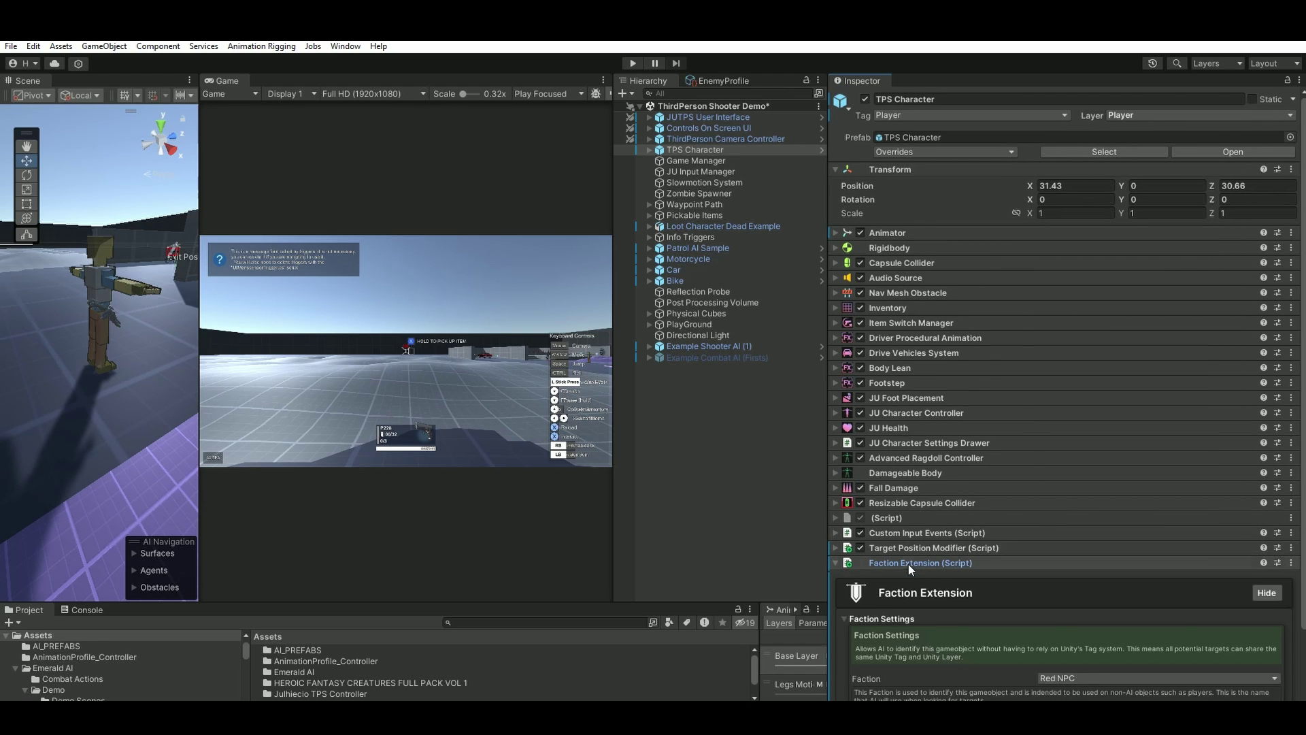
scroll(921, 573, down, 3)
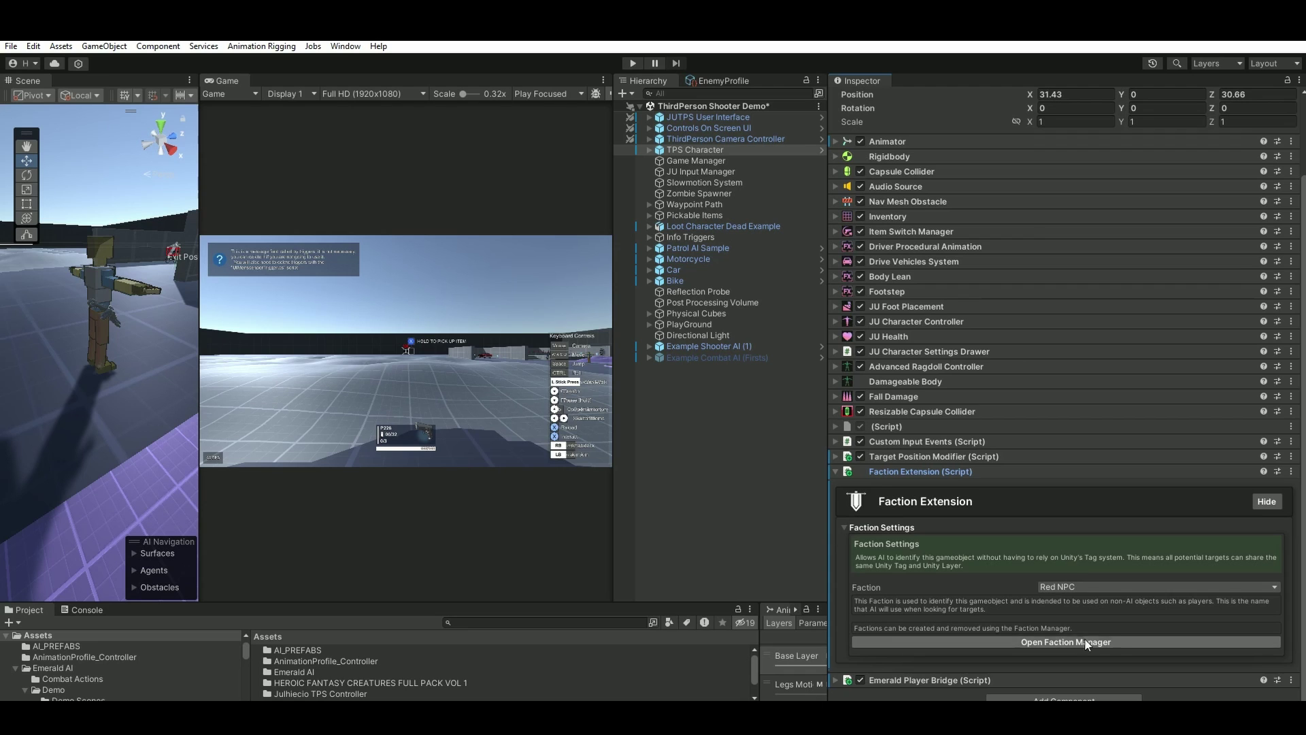
click(1091, 587)
click(1060, 596)
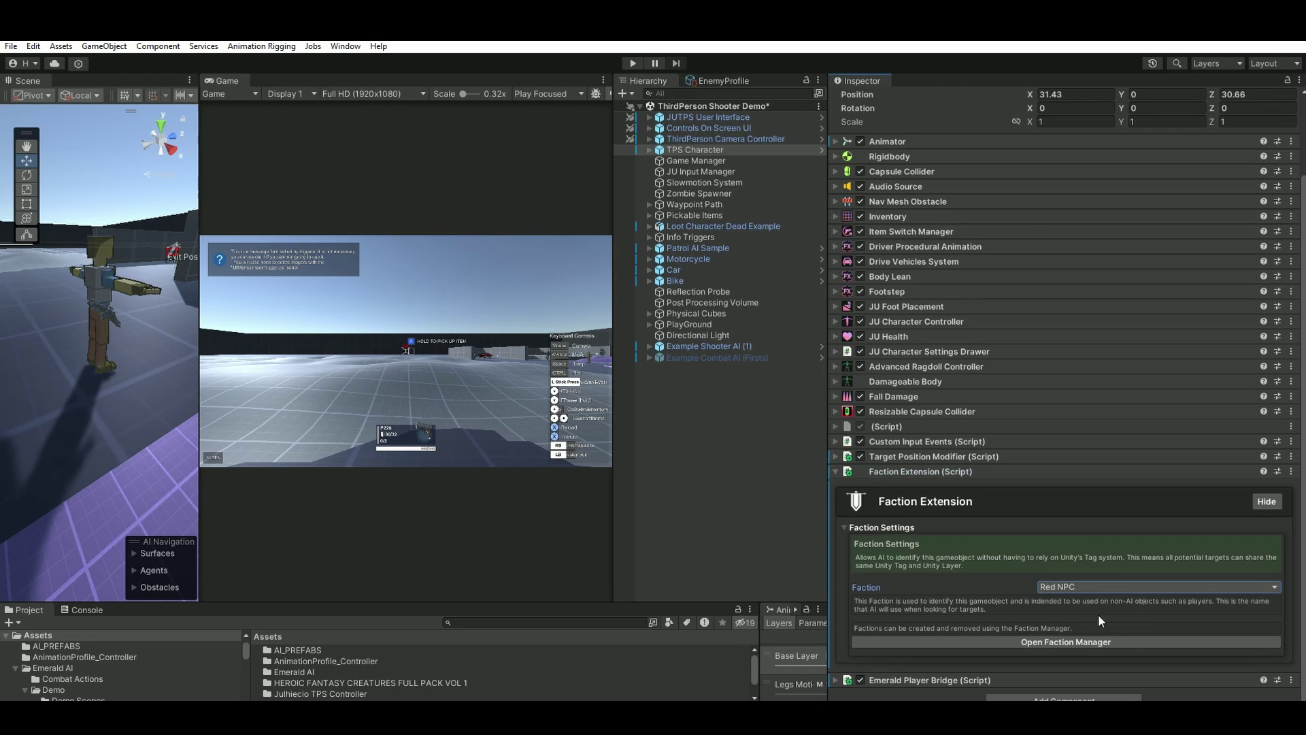
click(1066, 642)
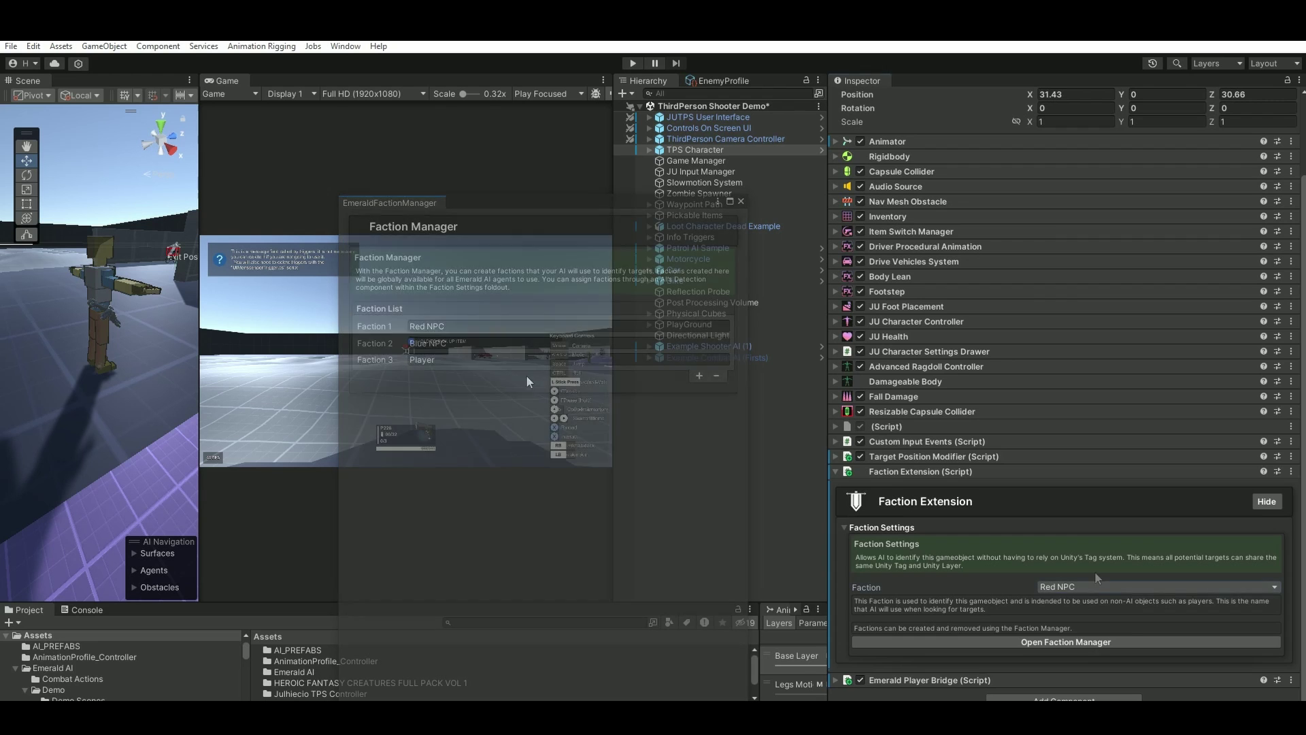
click(1091, 586)
click(1088, 633)
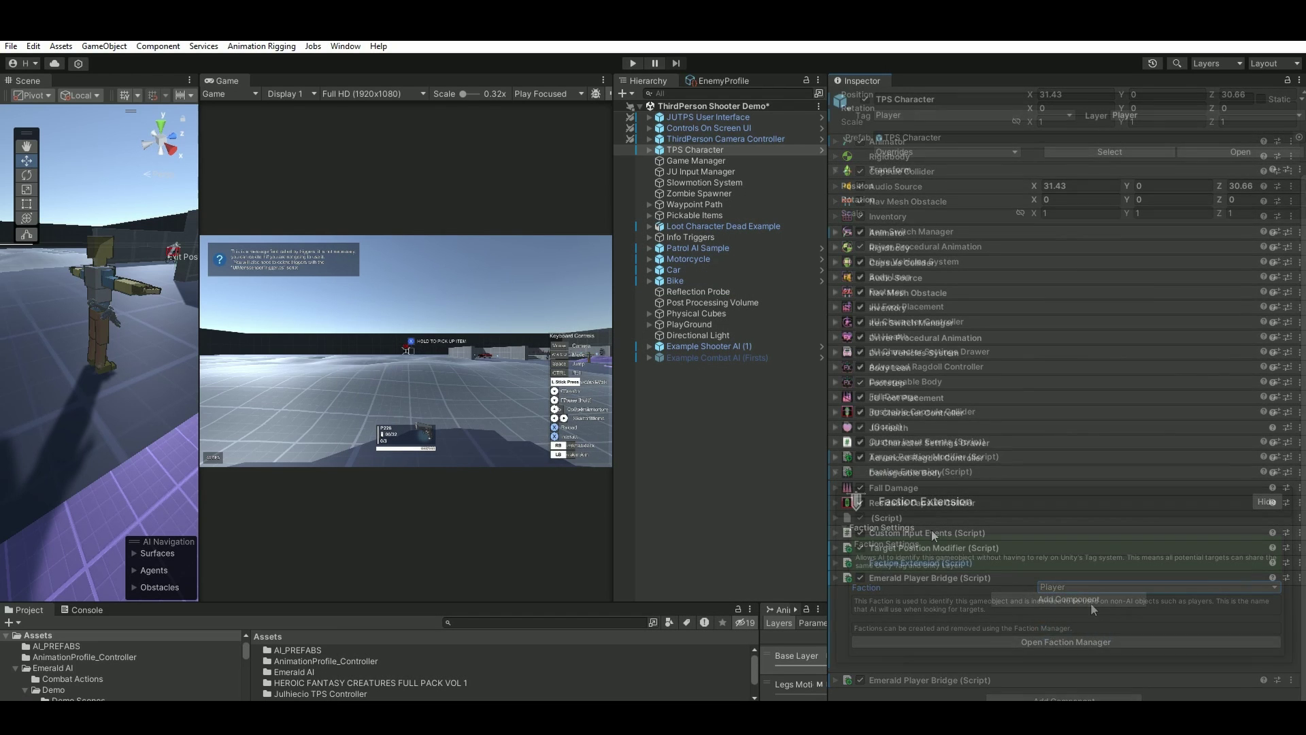
Step: Make the Spine bone the Target Position Modifier's Transform Source, then edit EmeraldPlayerBridge.cs
click(902, 549)
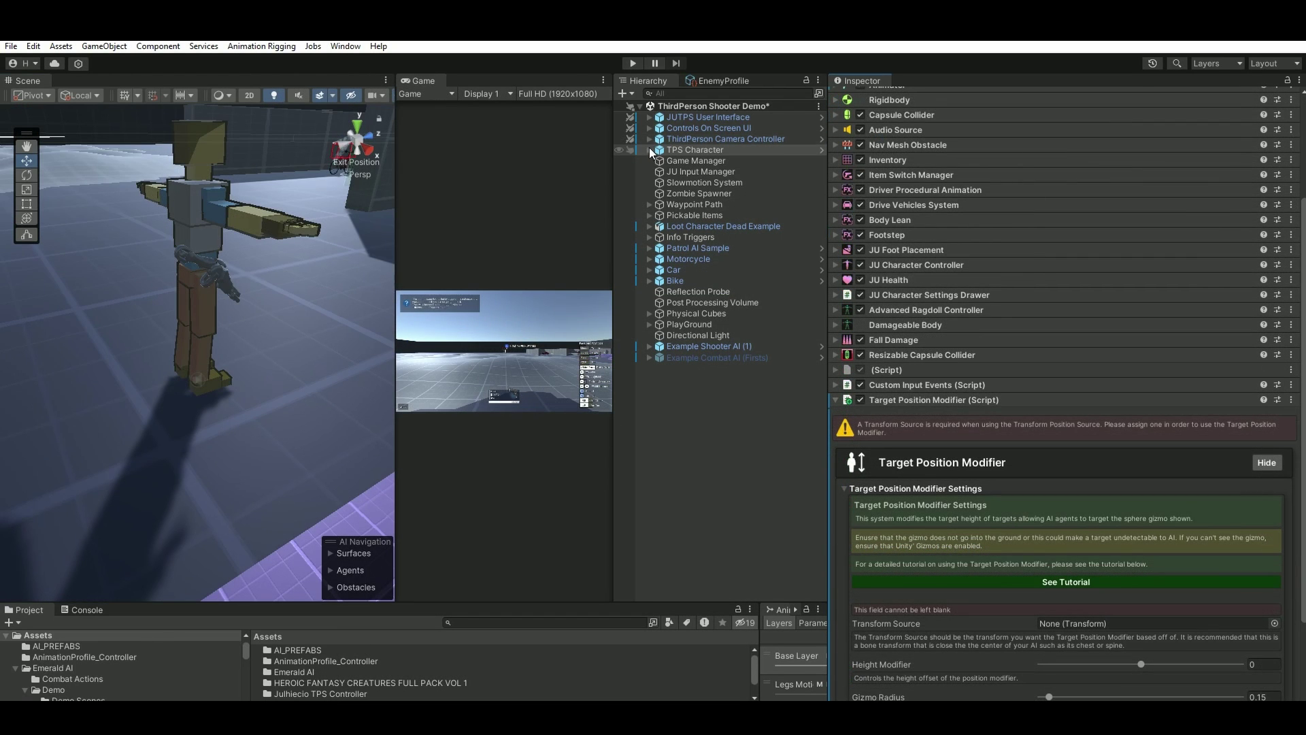
alt+click(650, 149)
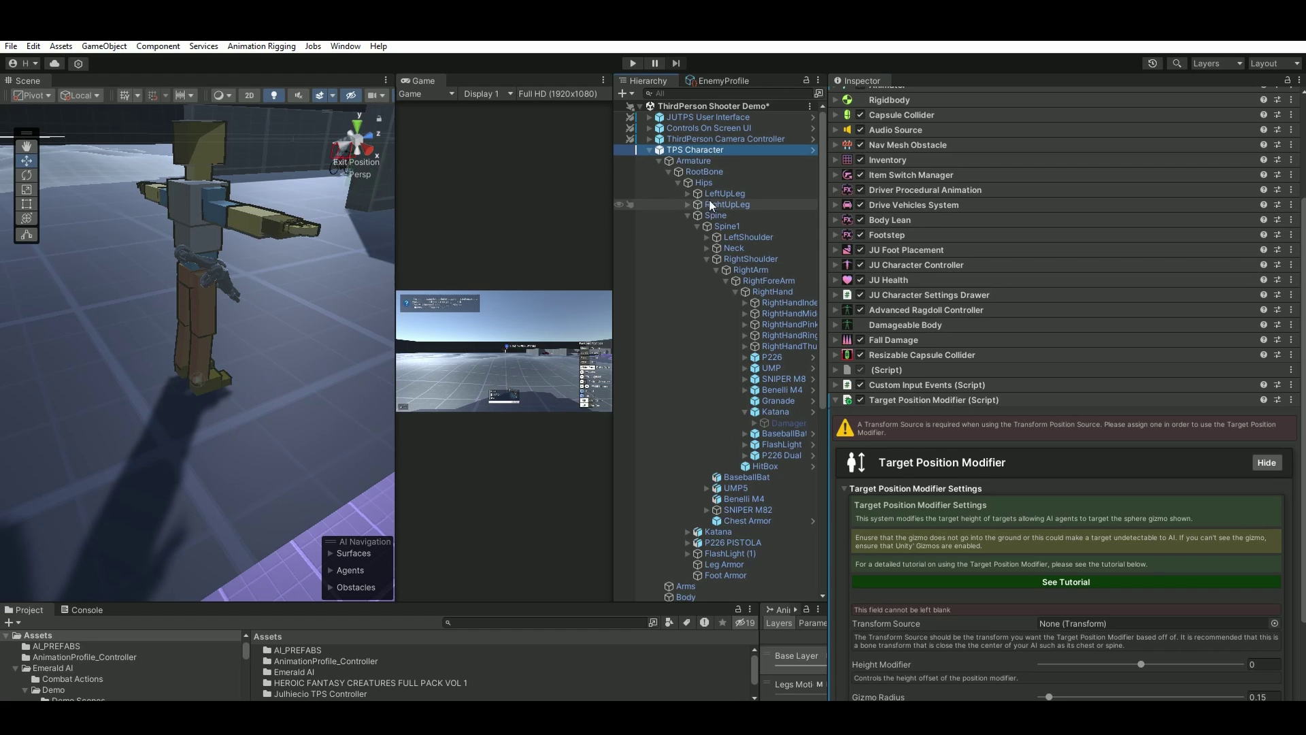
drag(717, 216, 1126, 629)
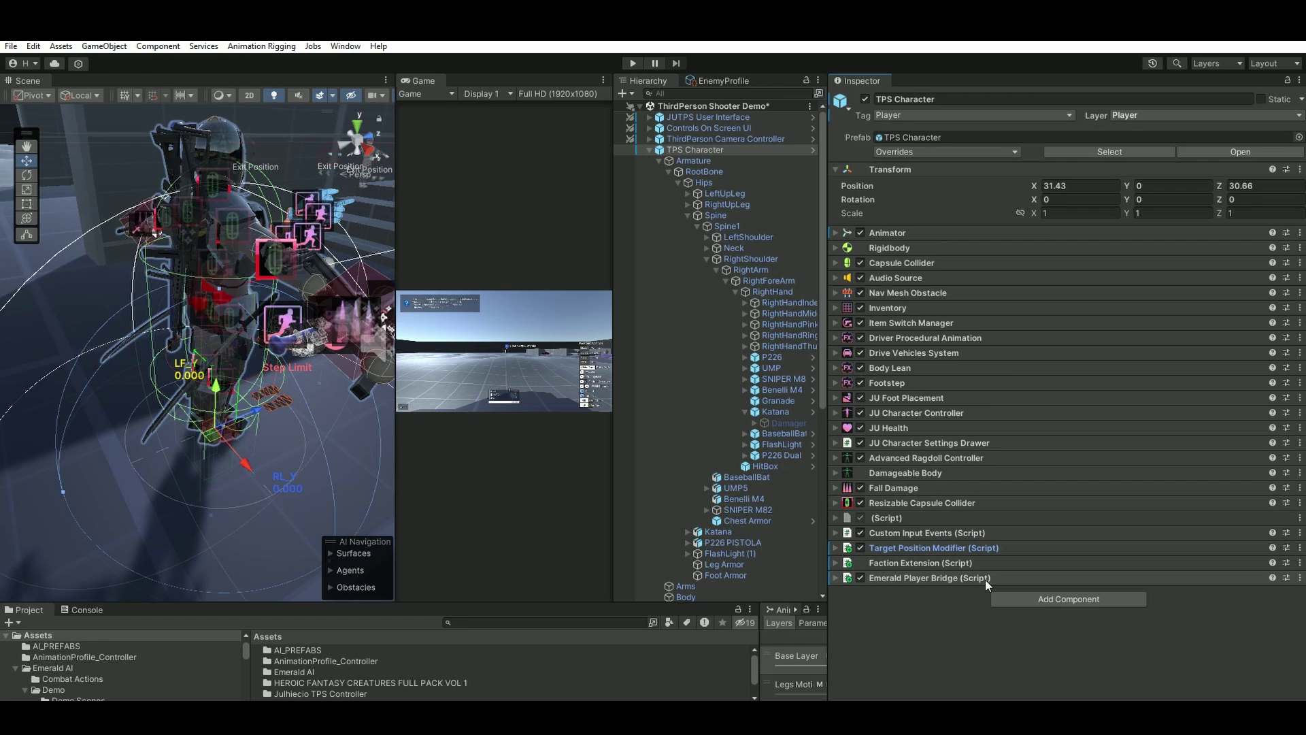
click(1299, 578)
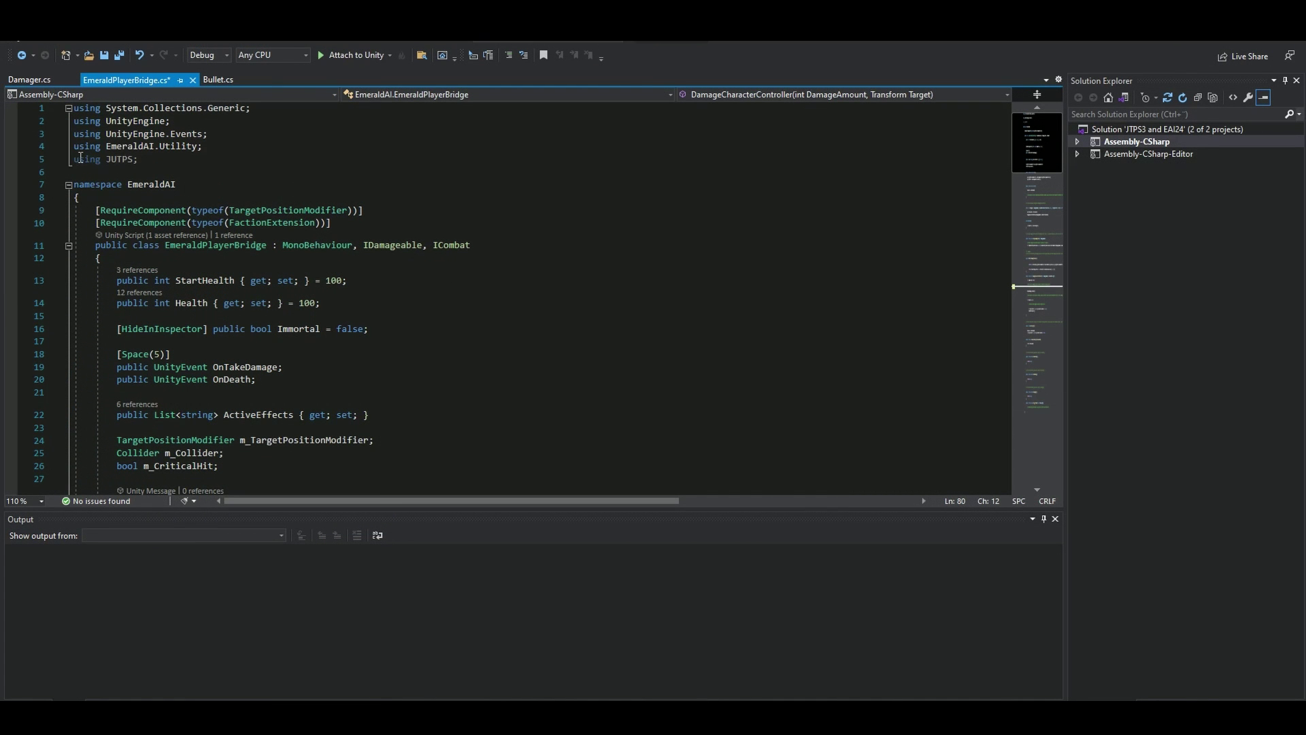
Step: On line 80 add gameObject.GetComponent<JUHealth>().Health -= DamageAmount; and save the script
mouse_move(107, 156)
scroll(540, 268, down, 20)
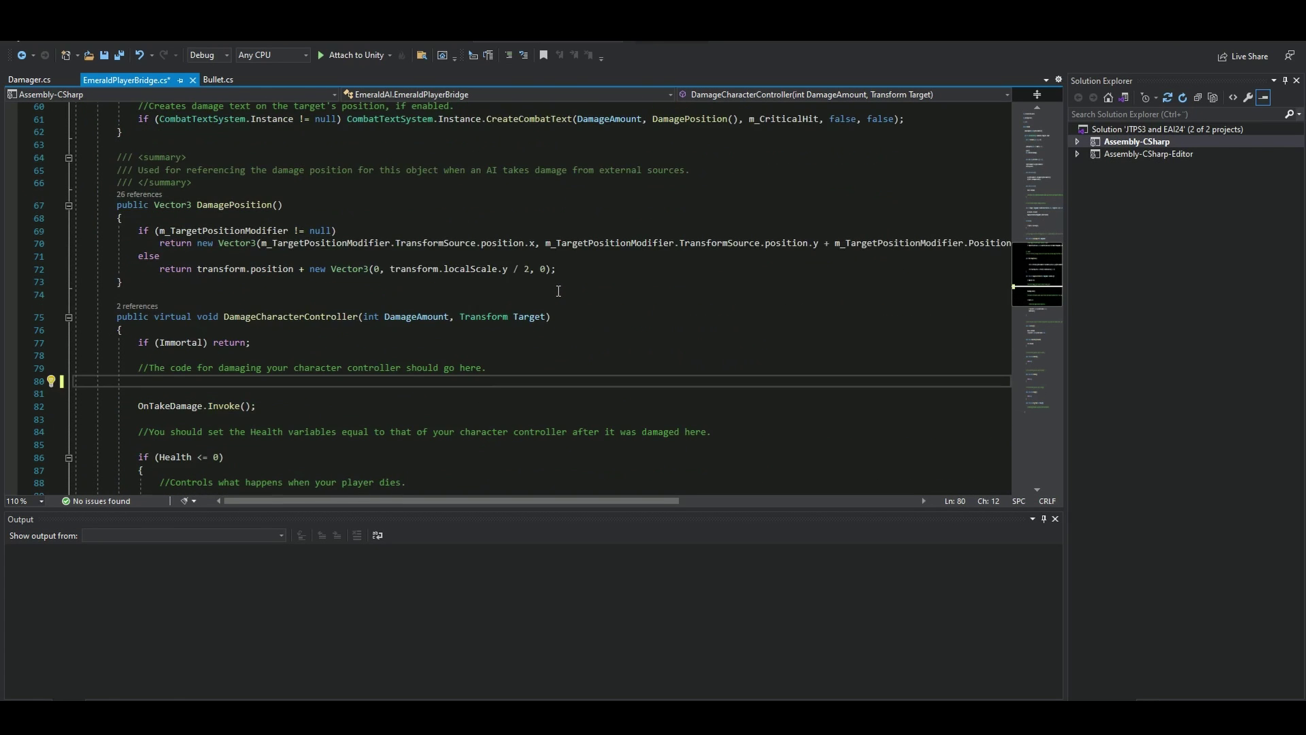
scroll(545, 291, down, 1)
text(gameObject)
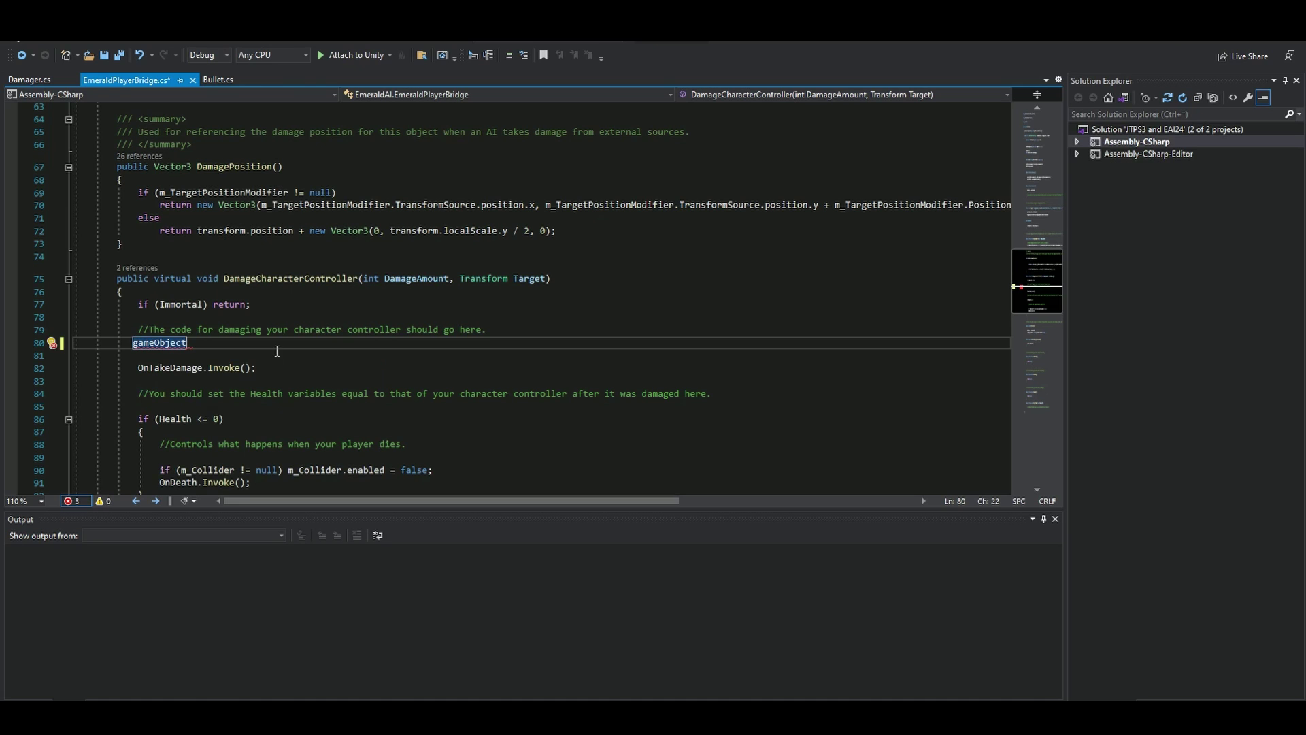
text(.ge)
text(tComponent)
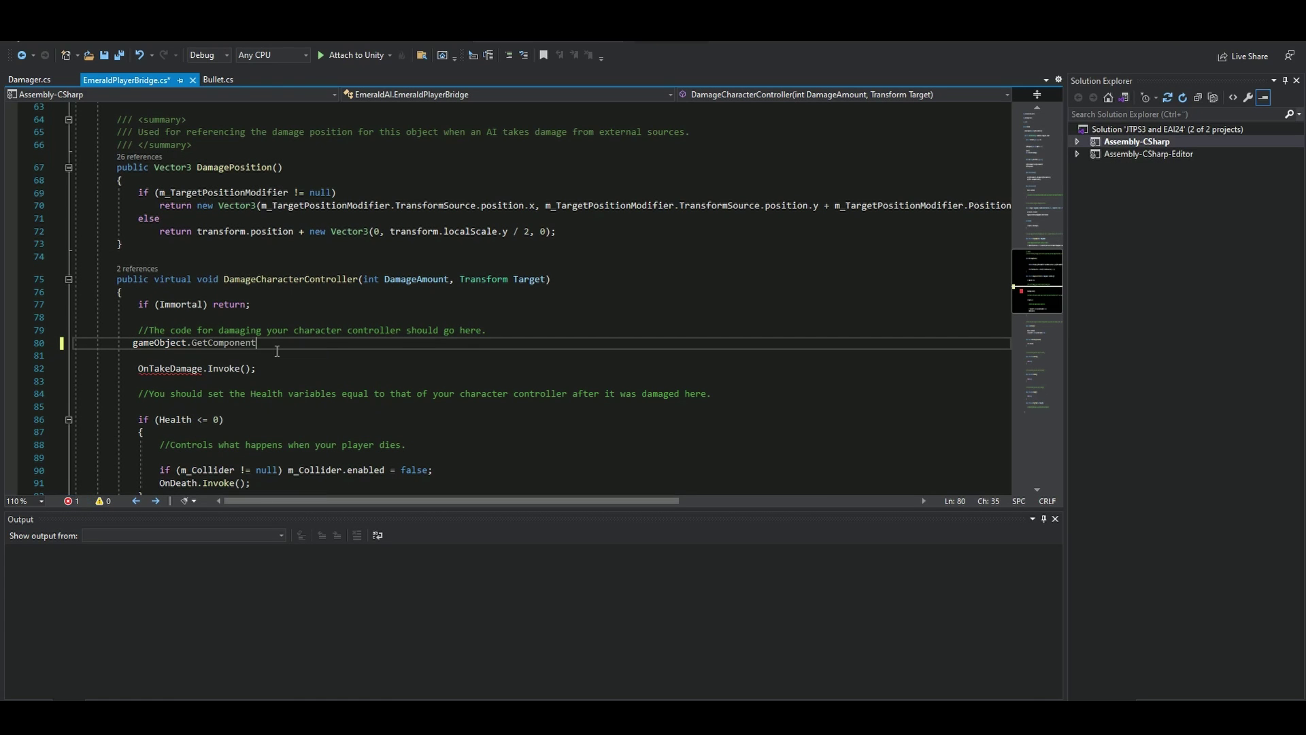
text(<ju)
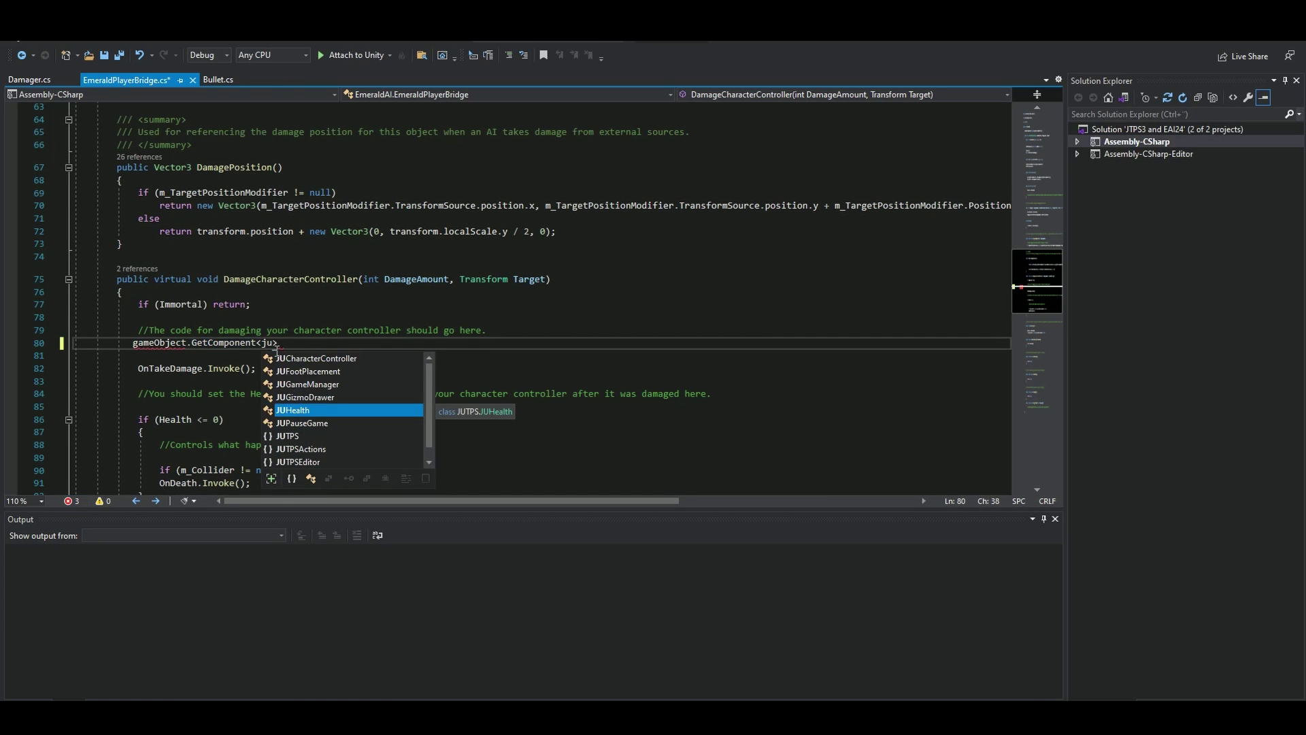
text(>)
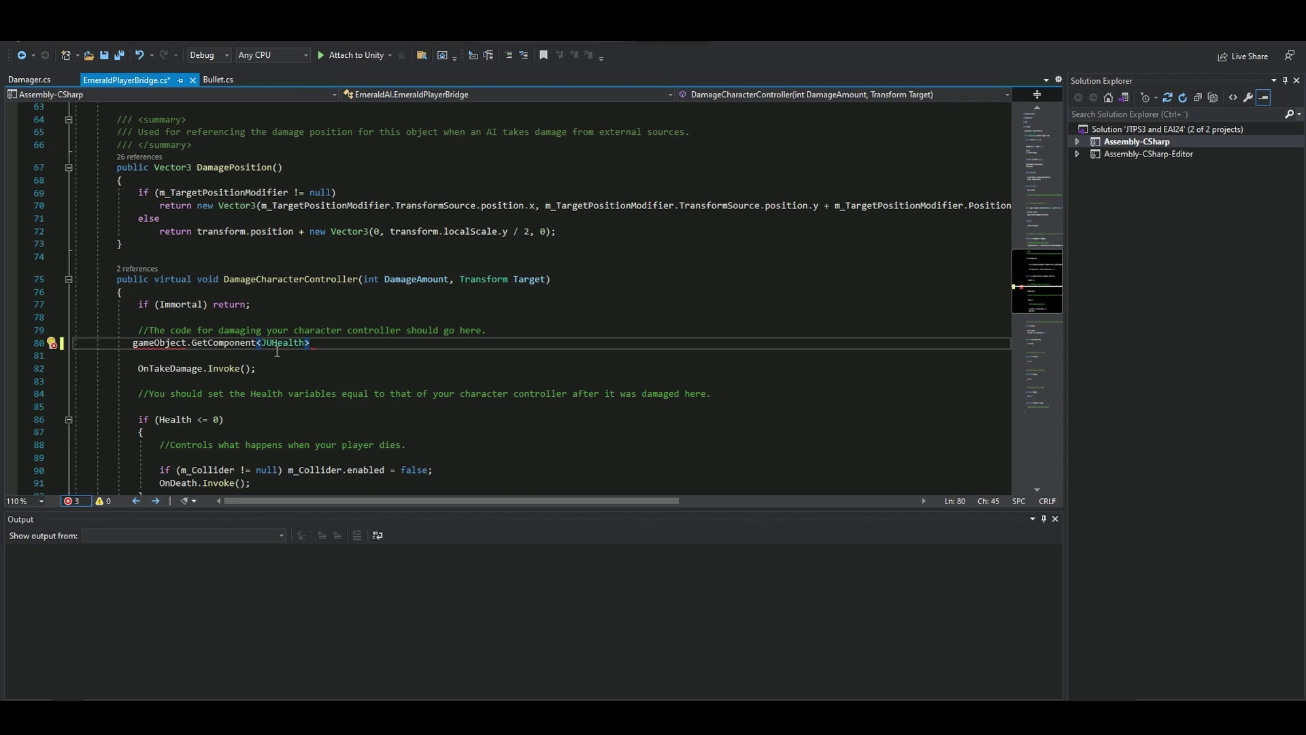
text(()
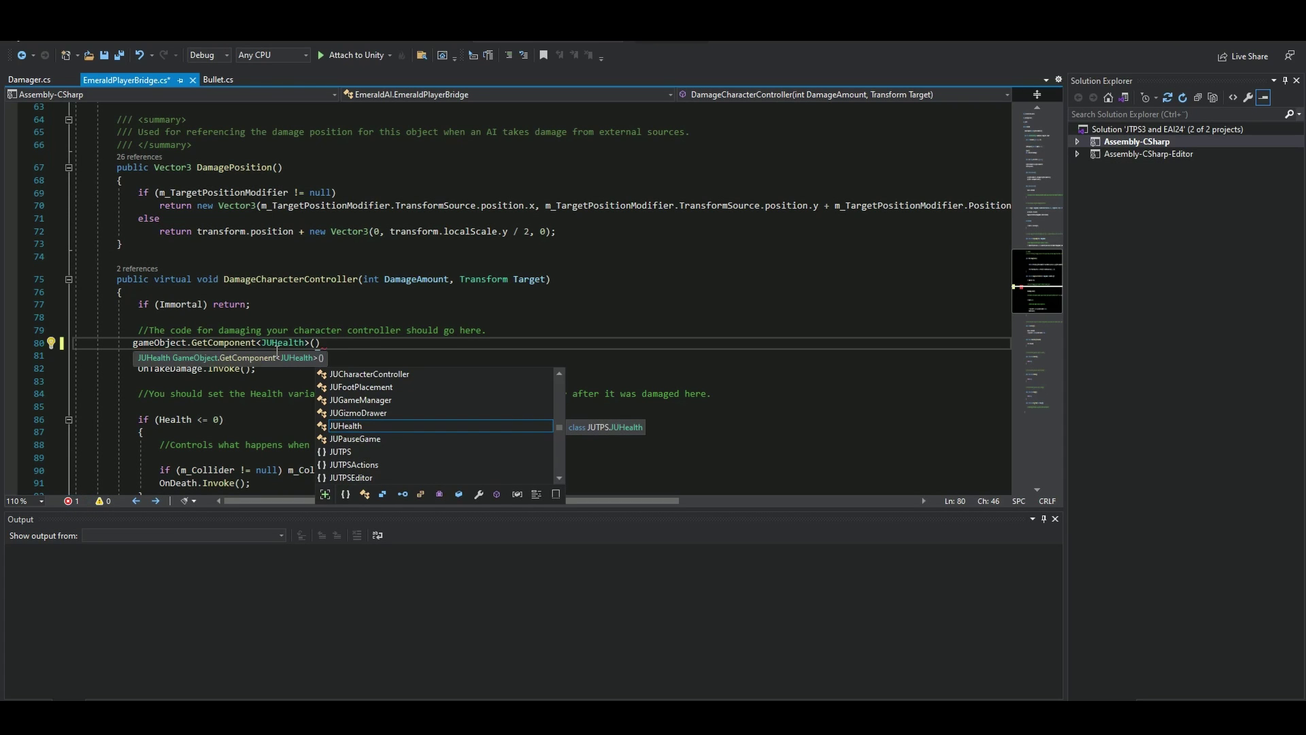
text().he)
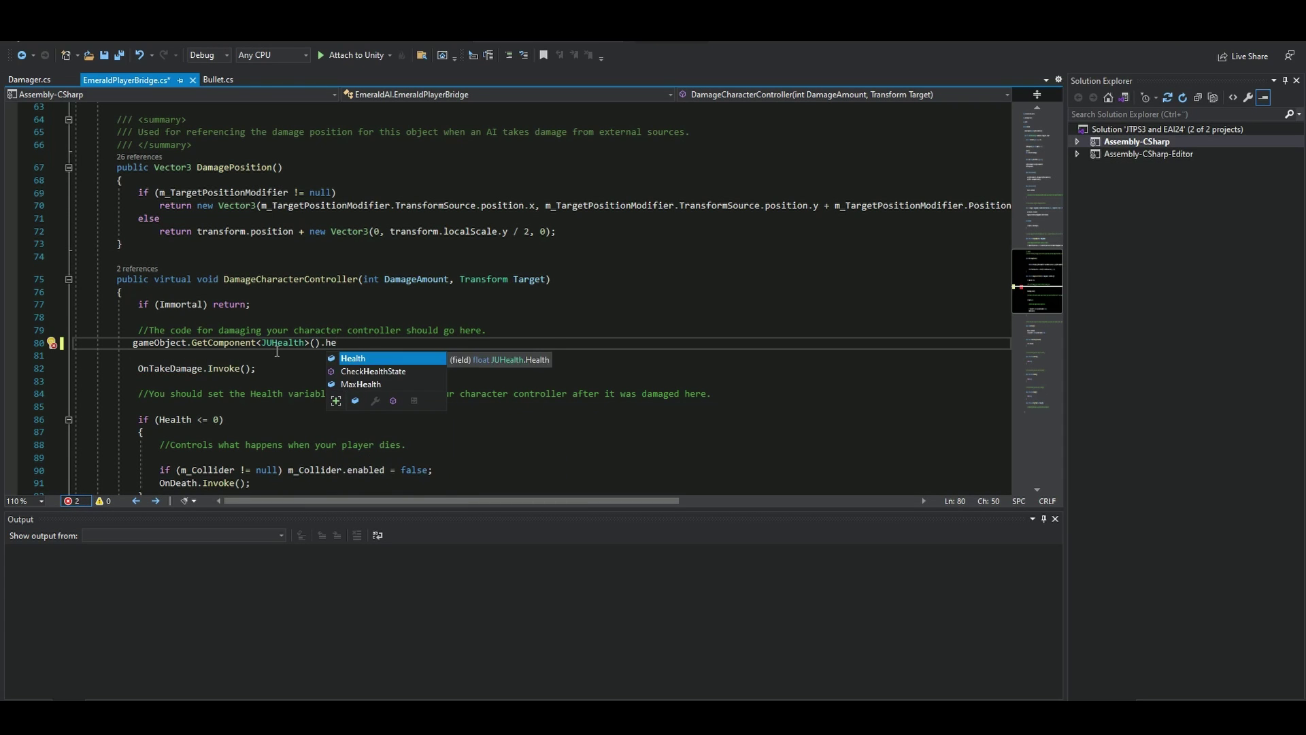
key(Tab)
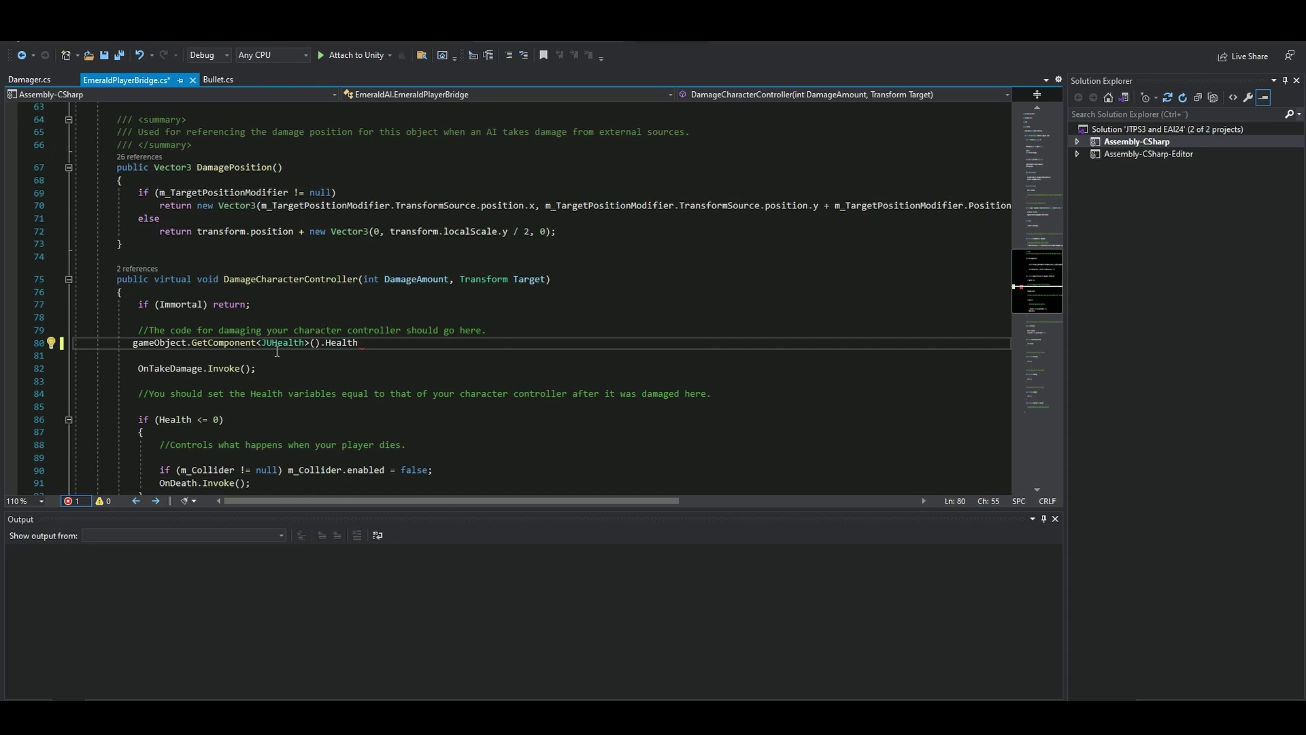
text(-=DamageAmount)
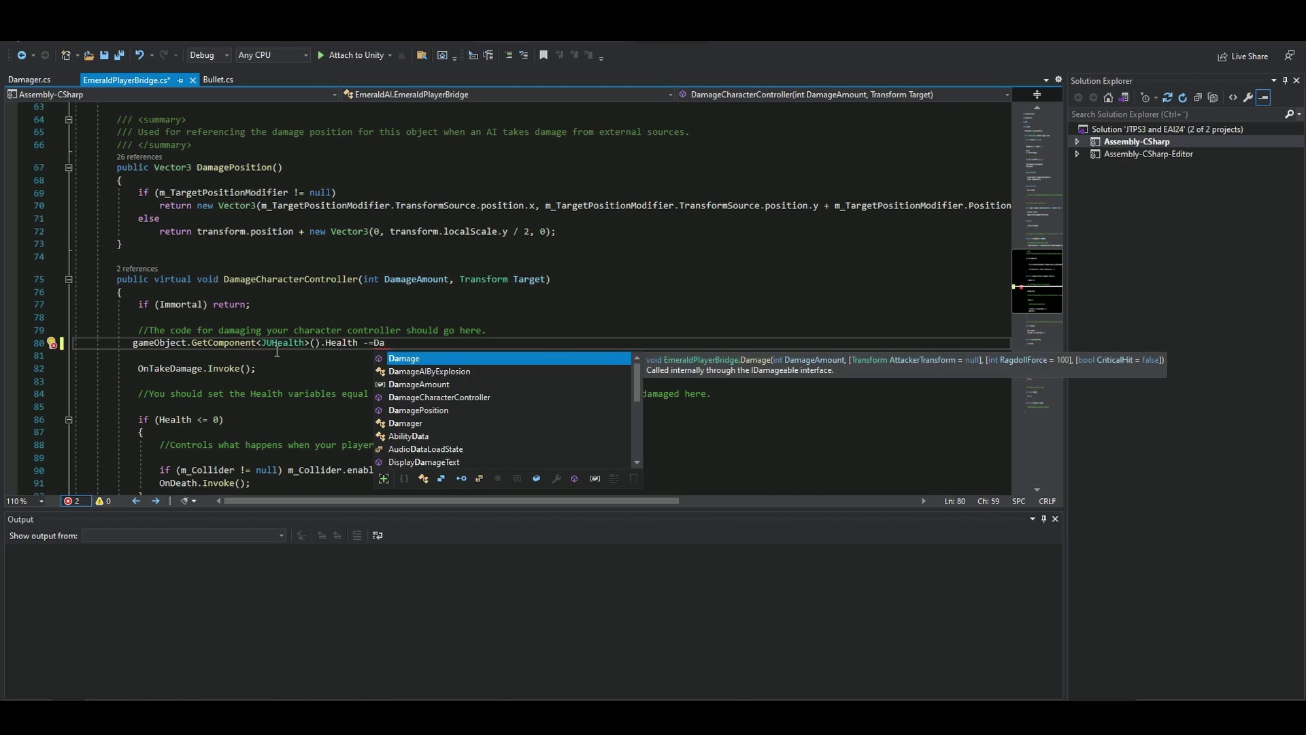
key(Tab)
text(;)
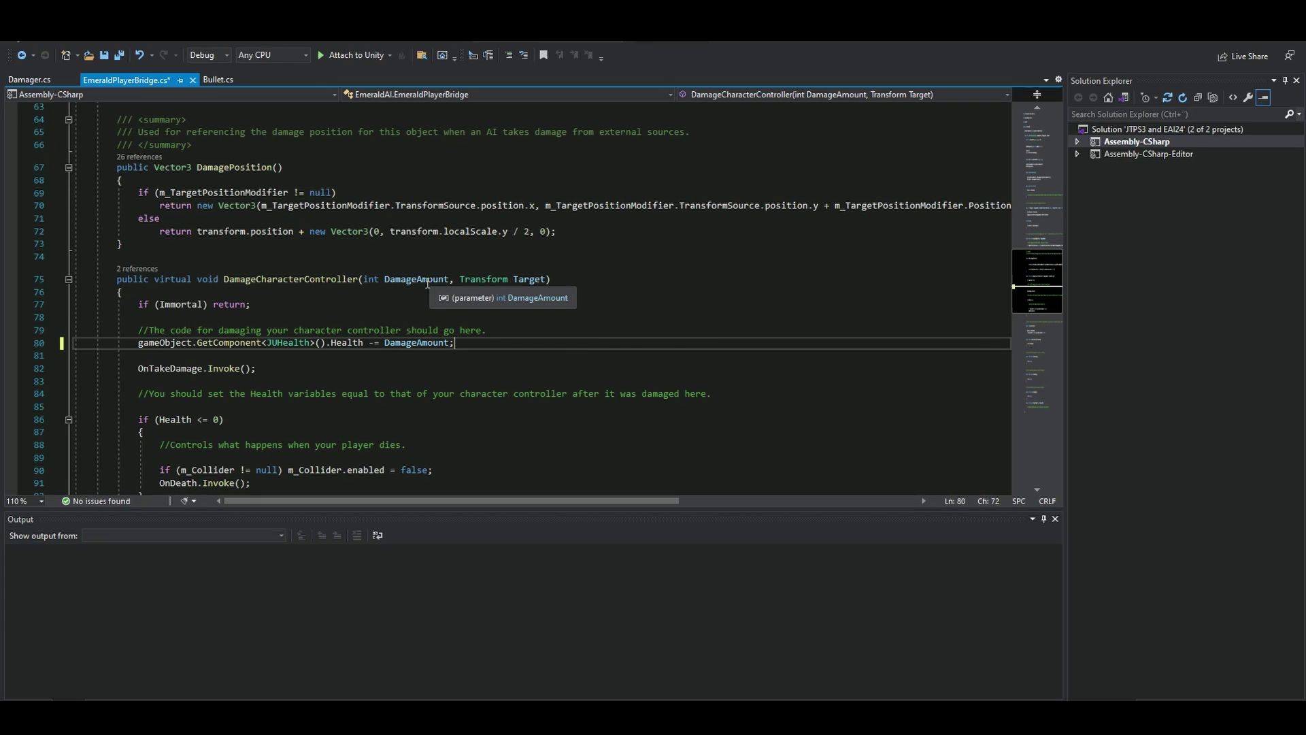
key(ctrl+s)
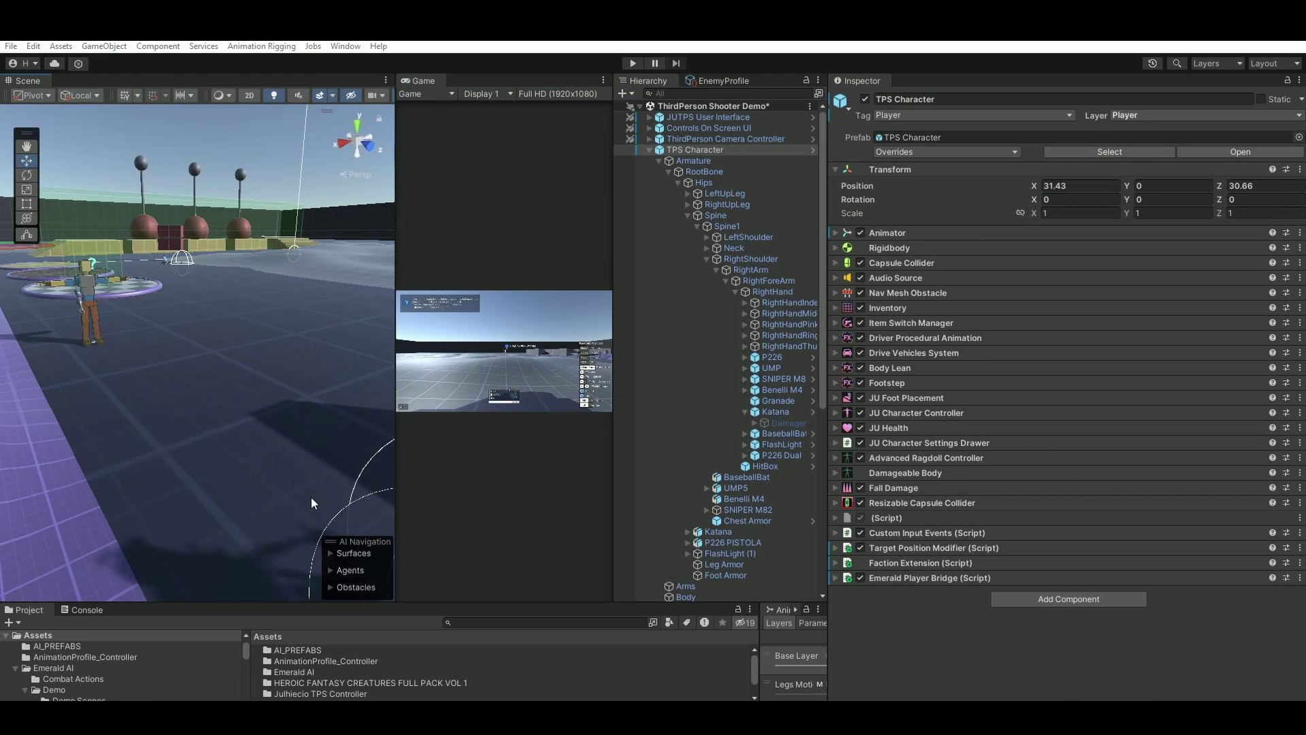
Step: Show the NavMesh in the Scene view, then hide it again
click(330, 552)
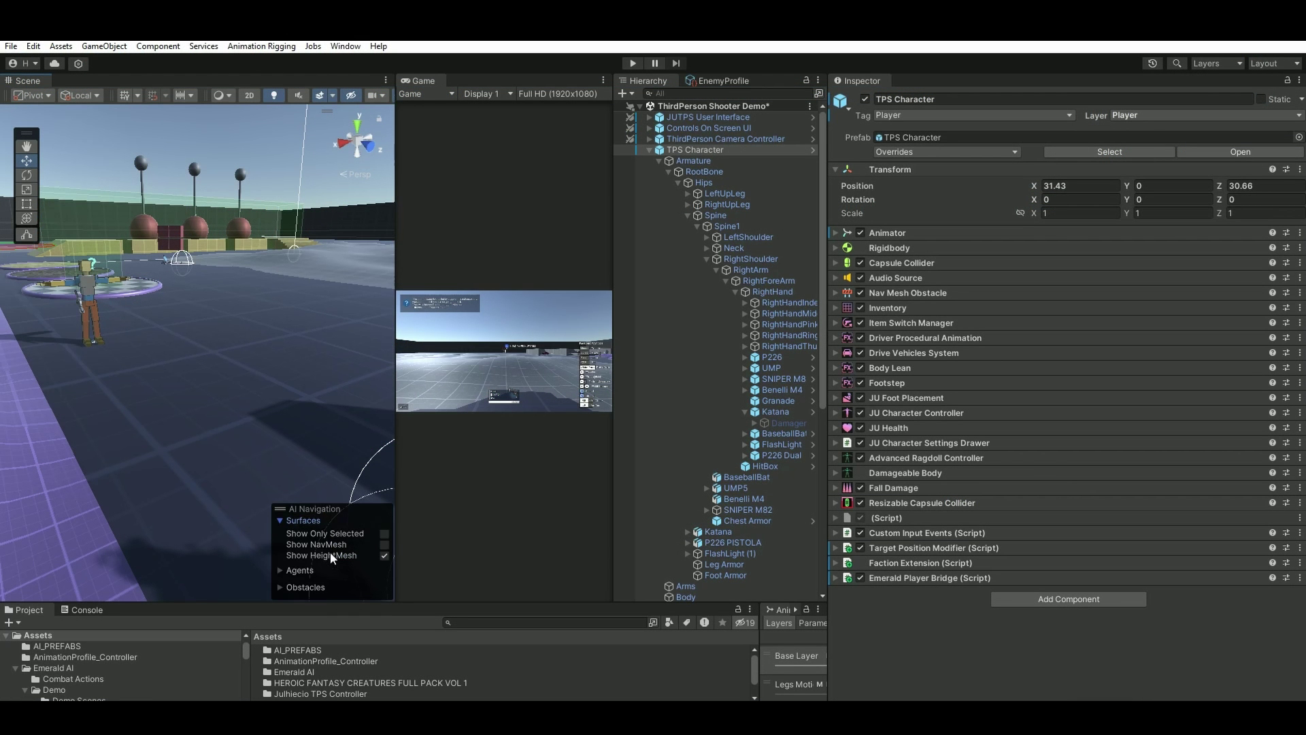
click(385, 545)
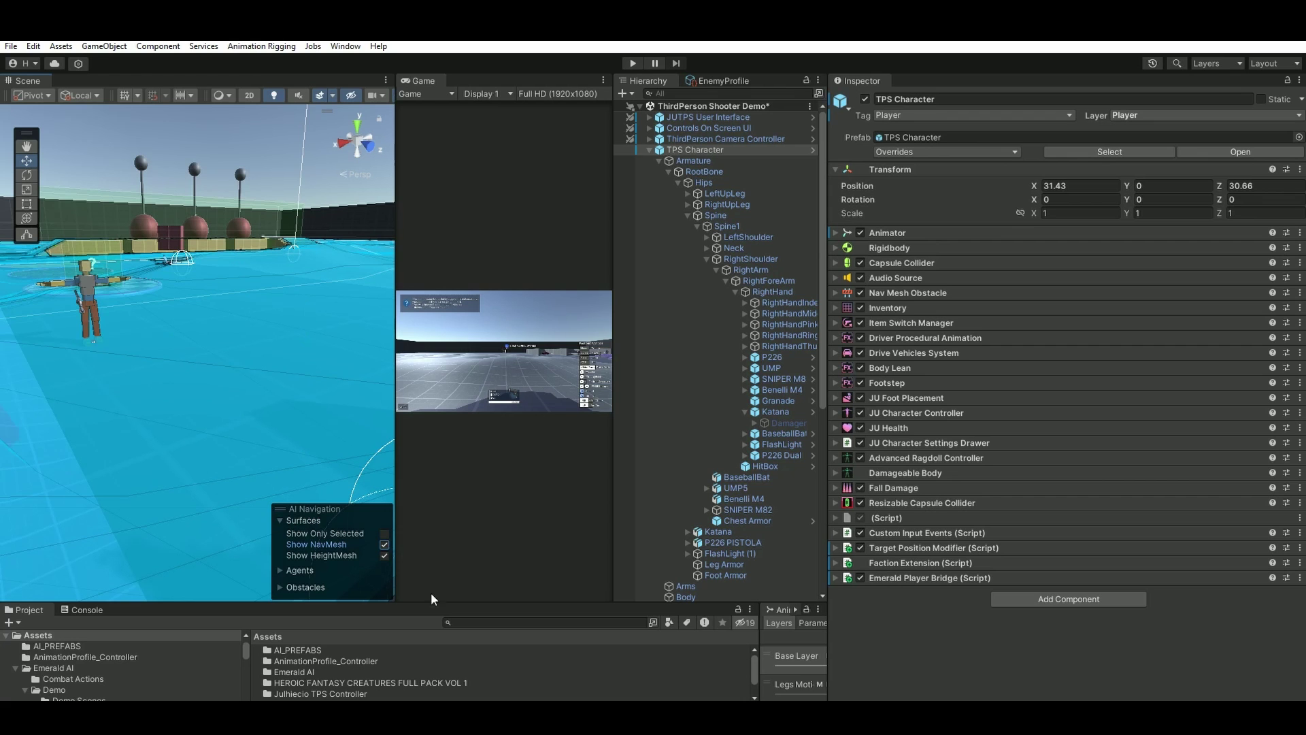
click(385, 546)
scroll(733, 555, down, 10)
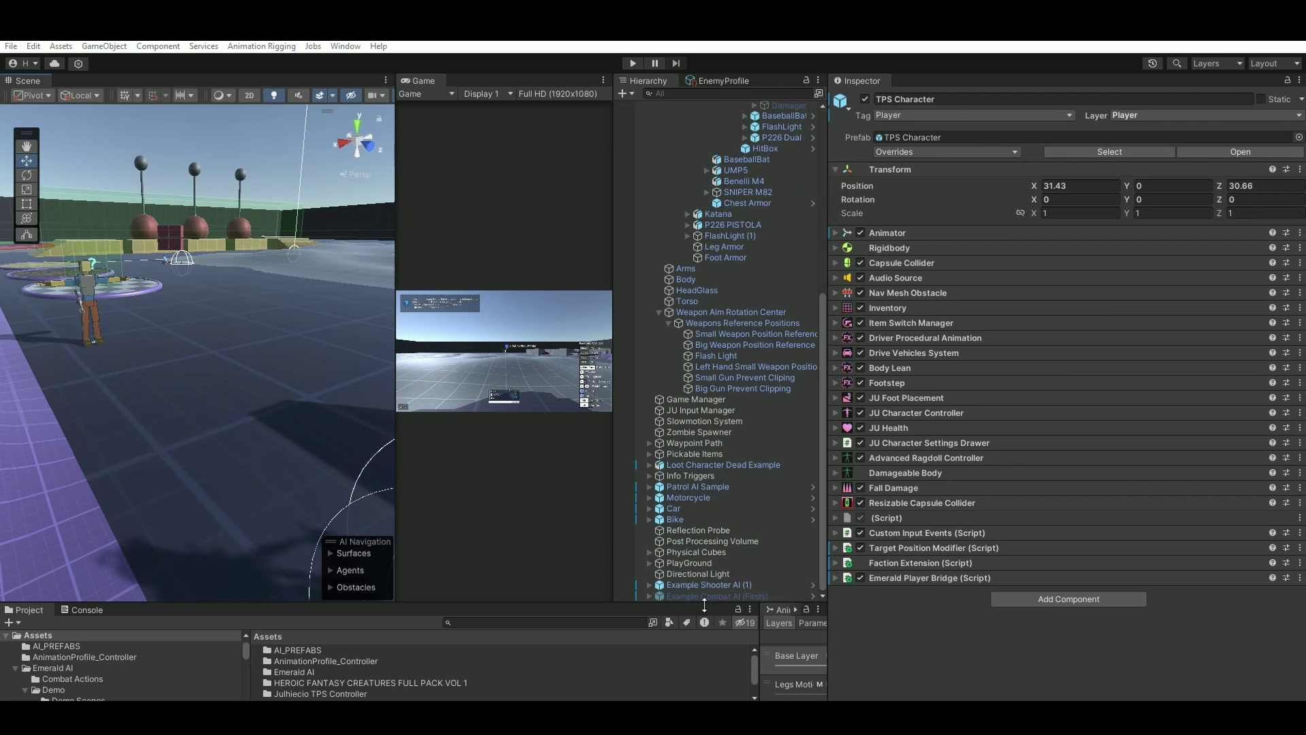
Step: Add the Player layer to Example Shooter AI (1)'s Detection Layers
click(716, 585)
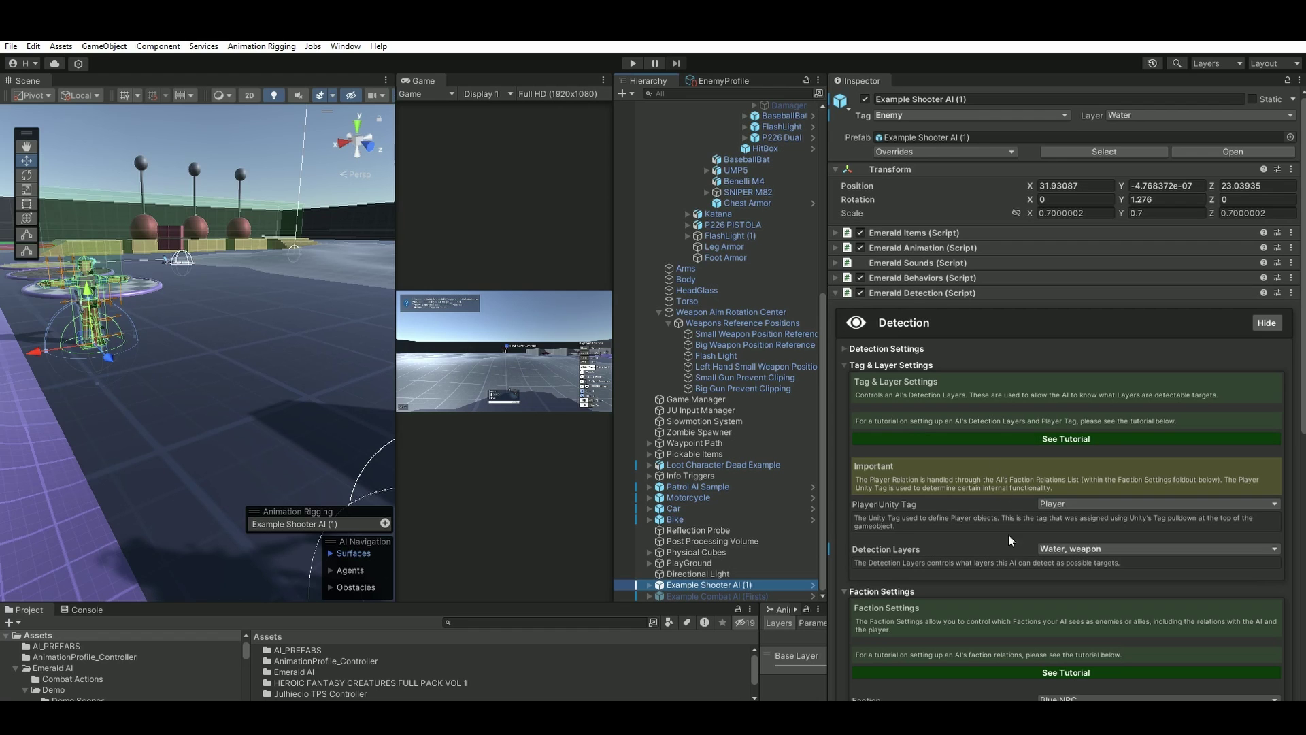
click(1092, 547)
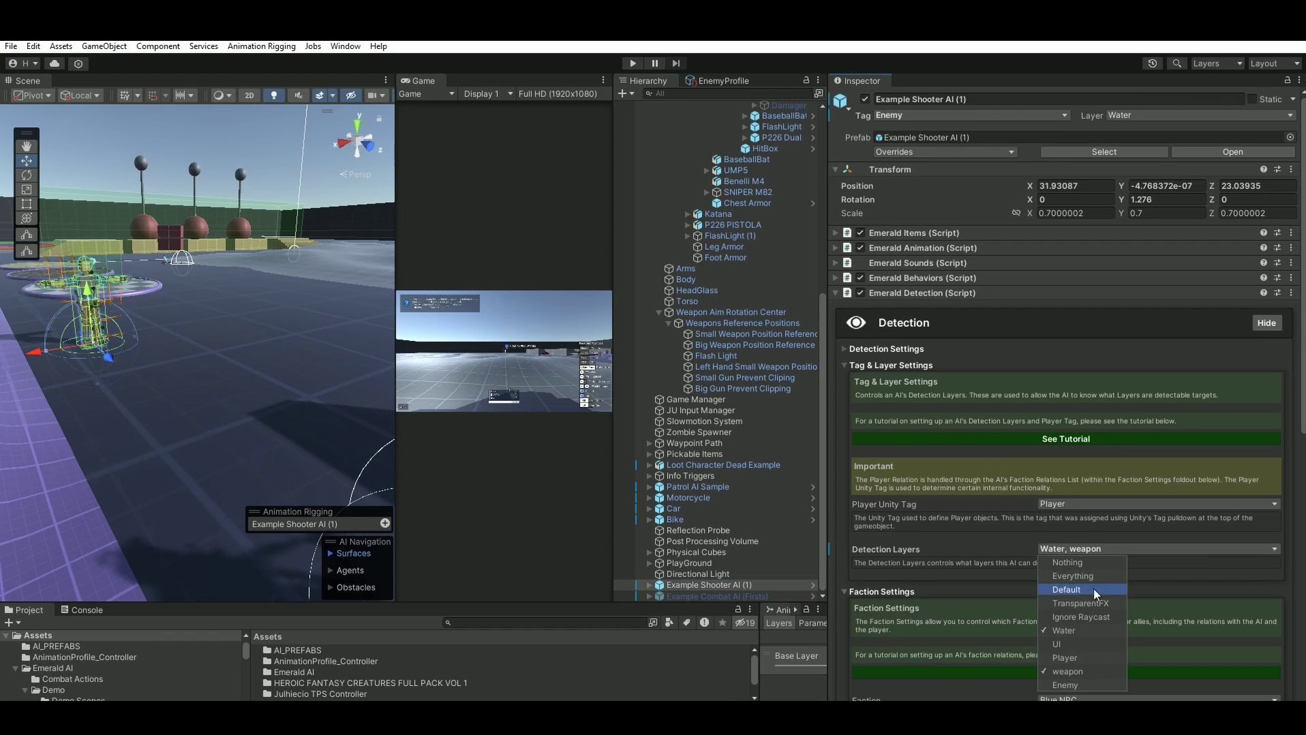
click(1083, 656)
scroll(765, 241, up, 10)
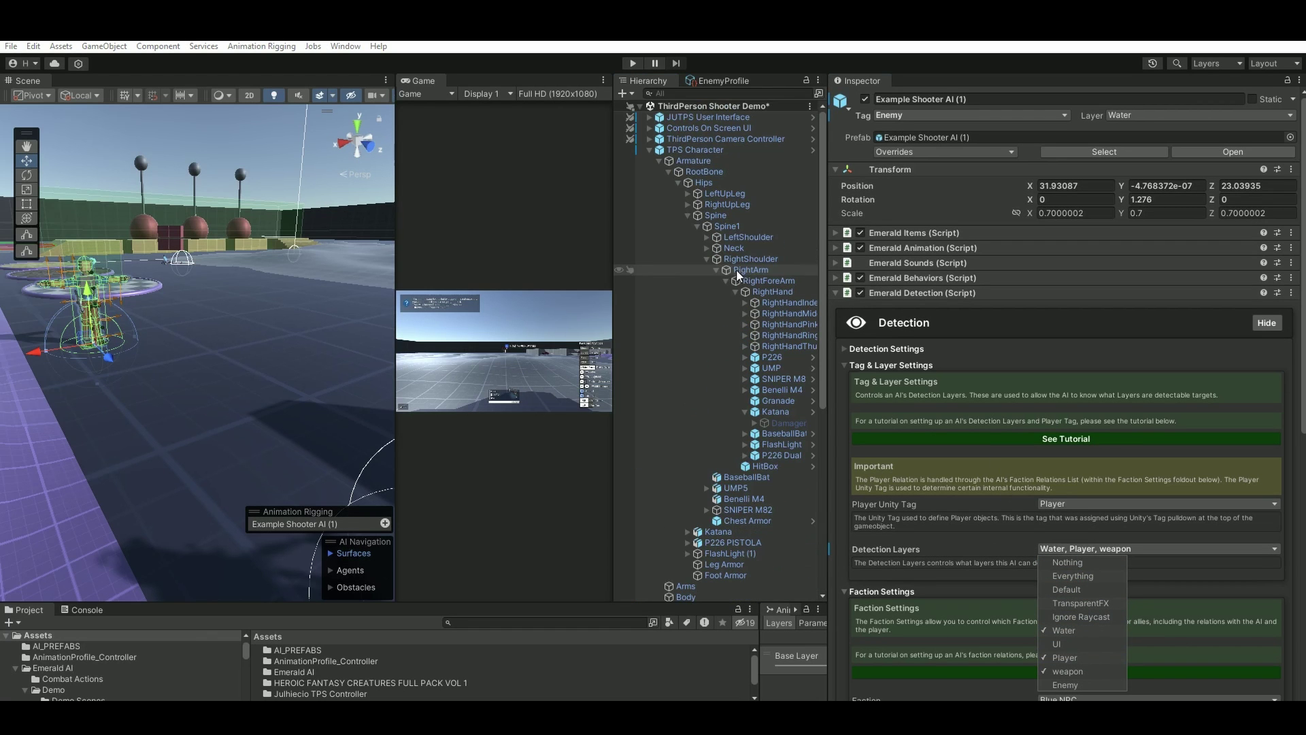
Step: Select the TPS Character, widen the Game view and start Play mode
click(705, 150)
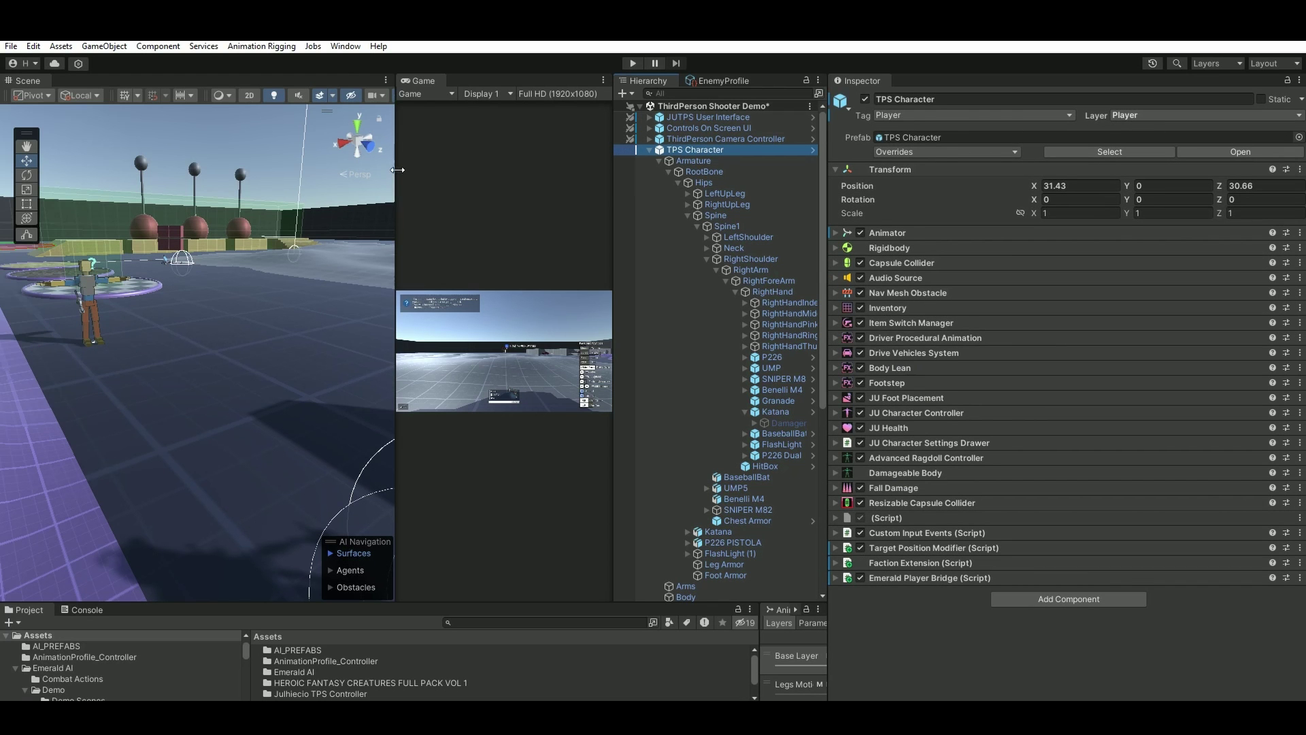
drag(398, 169, 236, 169)
click(632, 62)
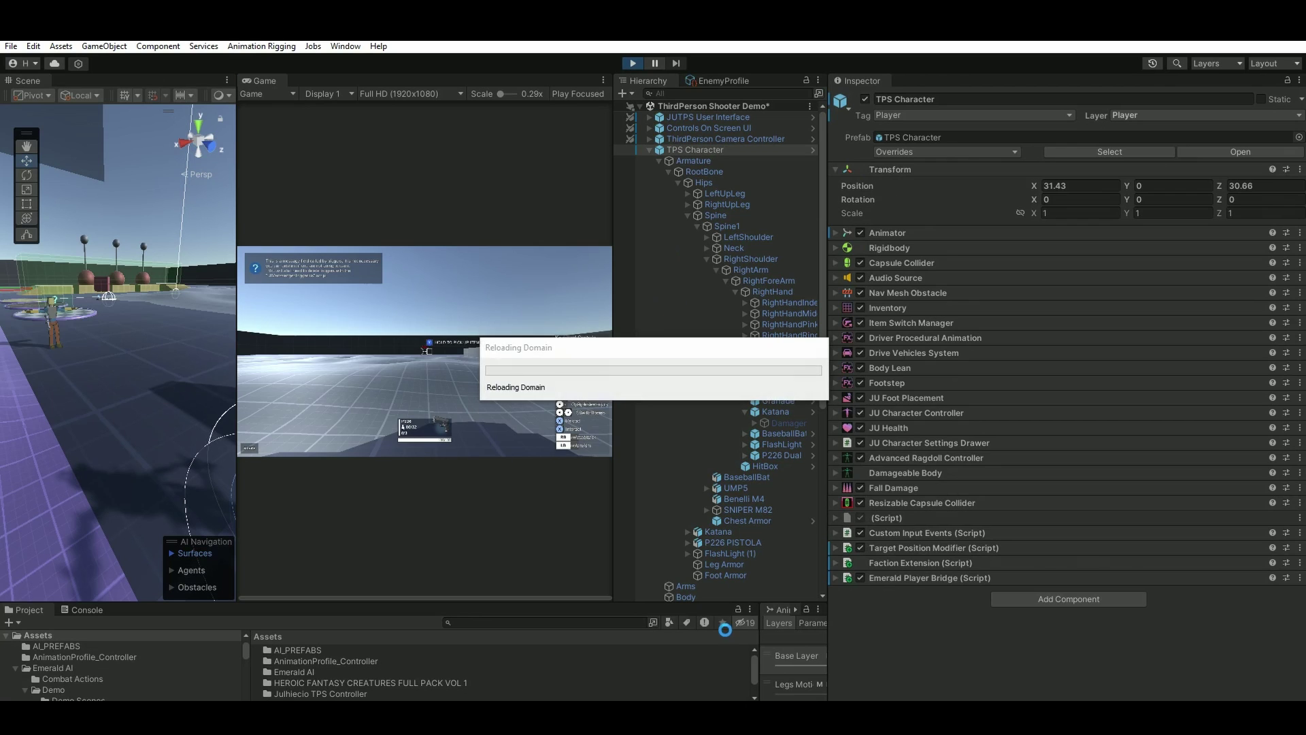
key(w)
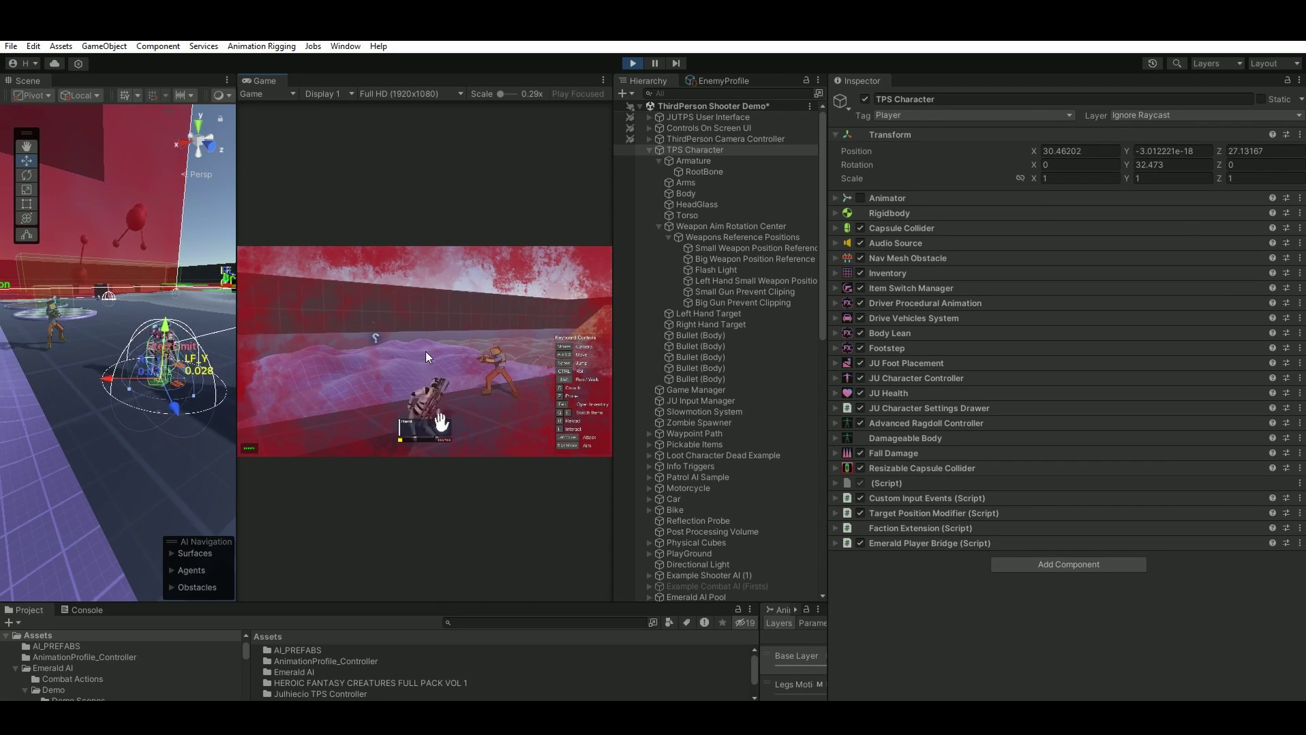
key(ctrl+p)
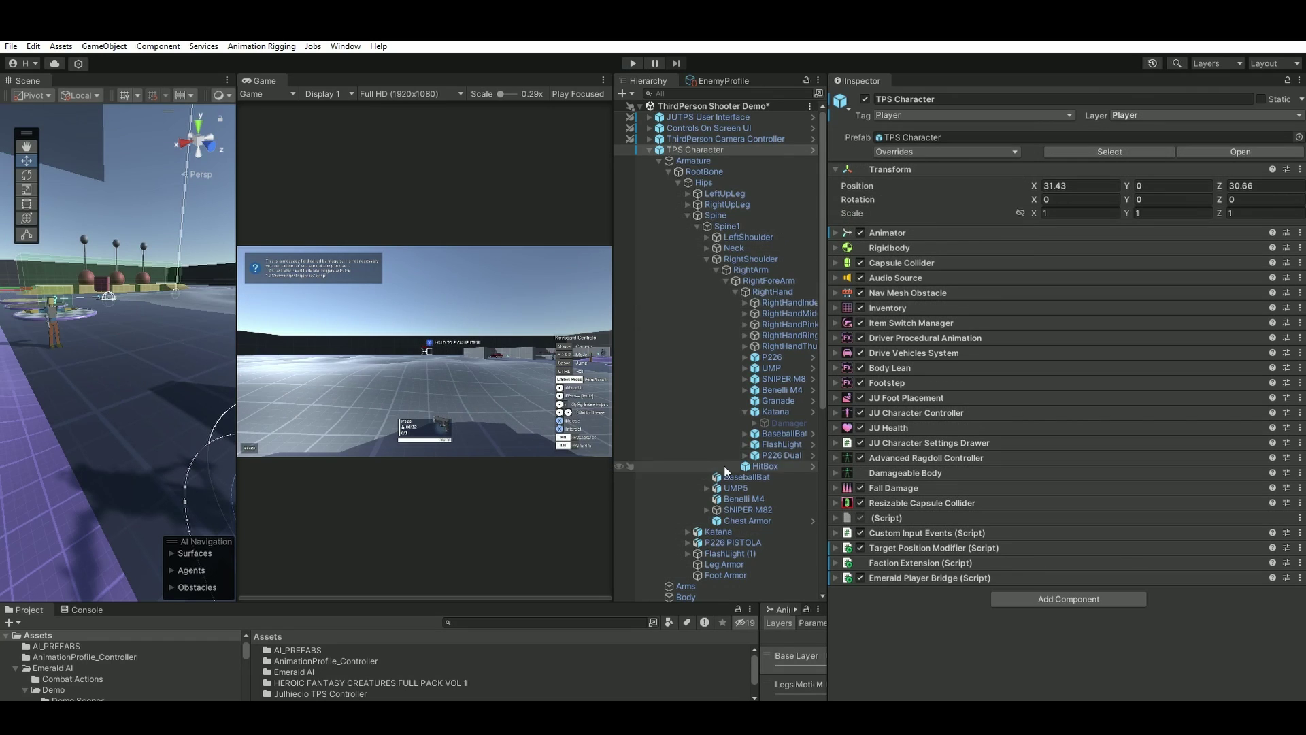
scroll(709, 457, down, 10)
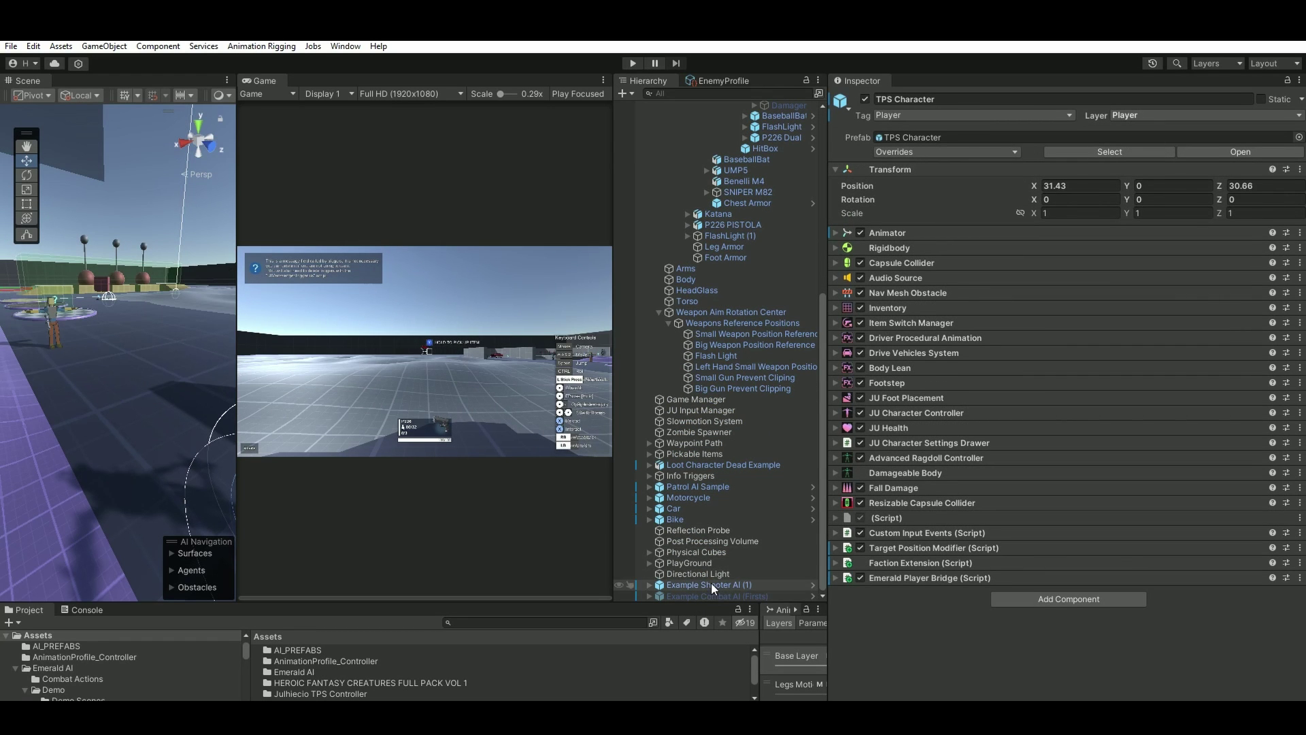
Step: Open Example Shooter AI (1)'s Bullet Projectile Ability in a locked Inspector and set its Base Amount to 10
click(711, 584)
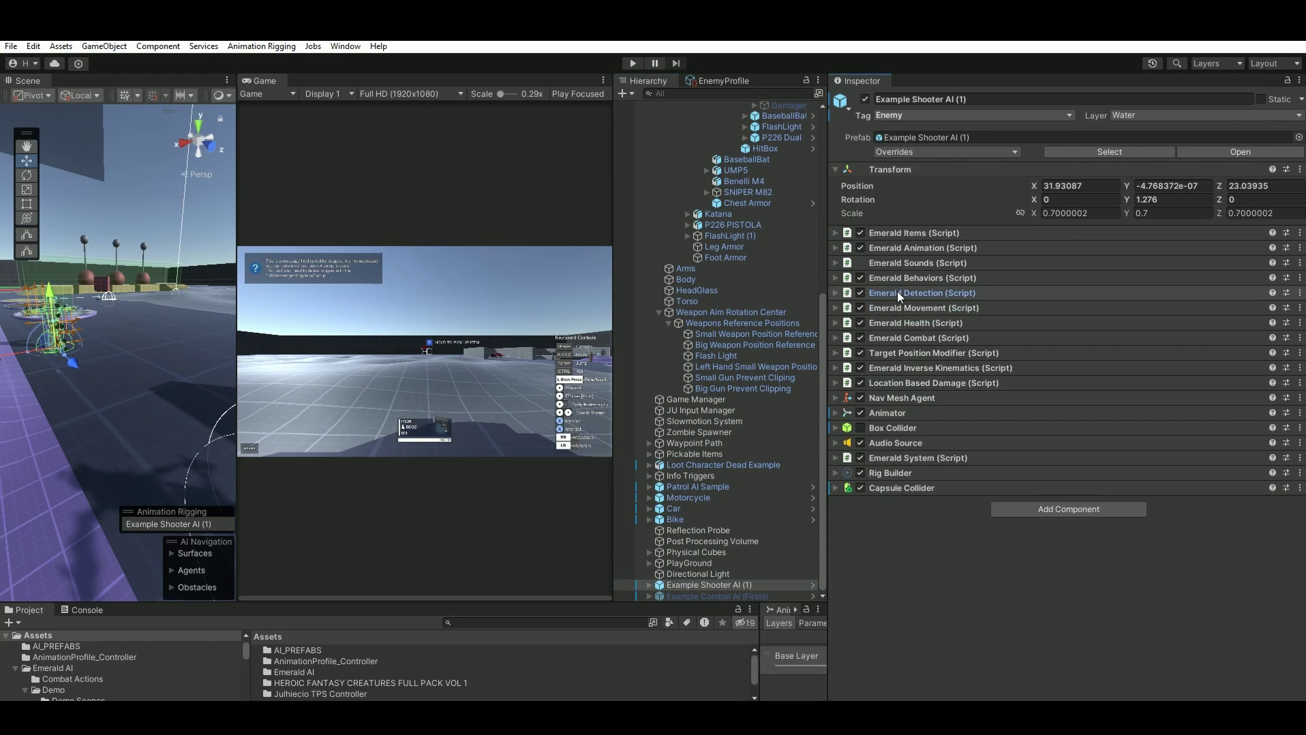
click(936, 335)
scroll(1018, 477, down, 4)
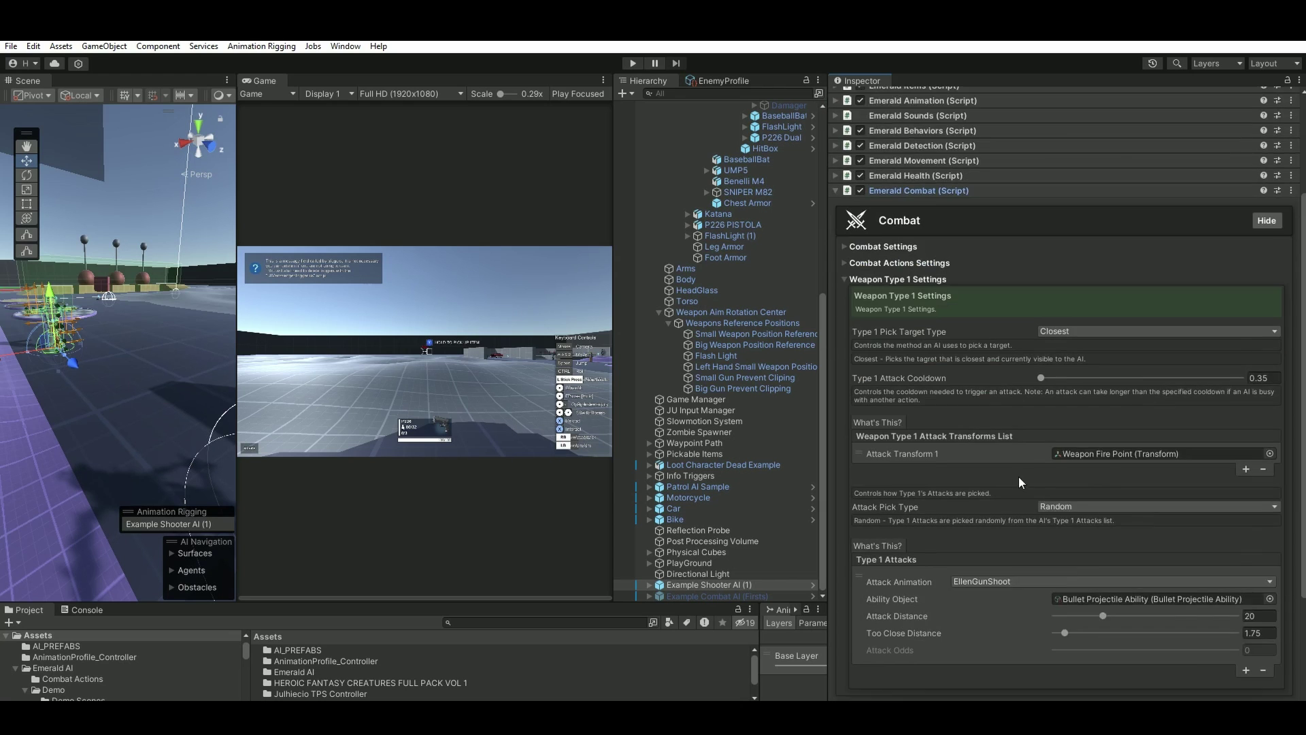
scroll(1034, 480, down, 3)
click(1104, 488)
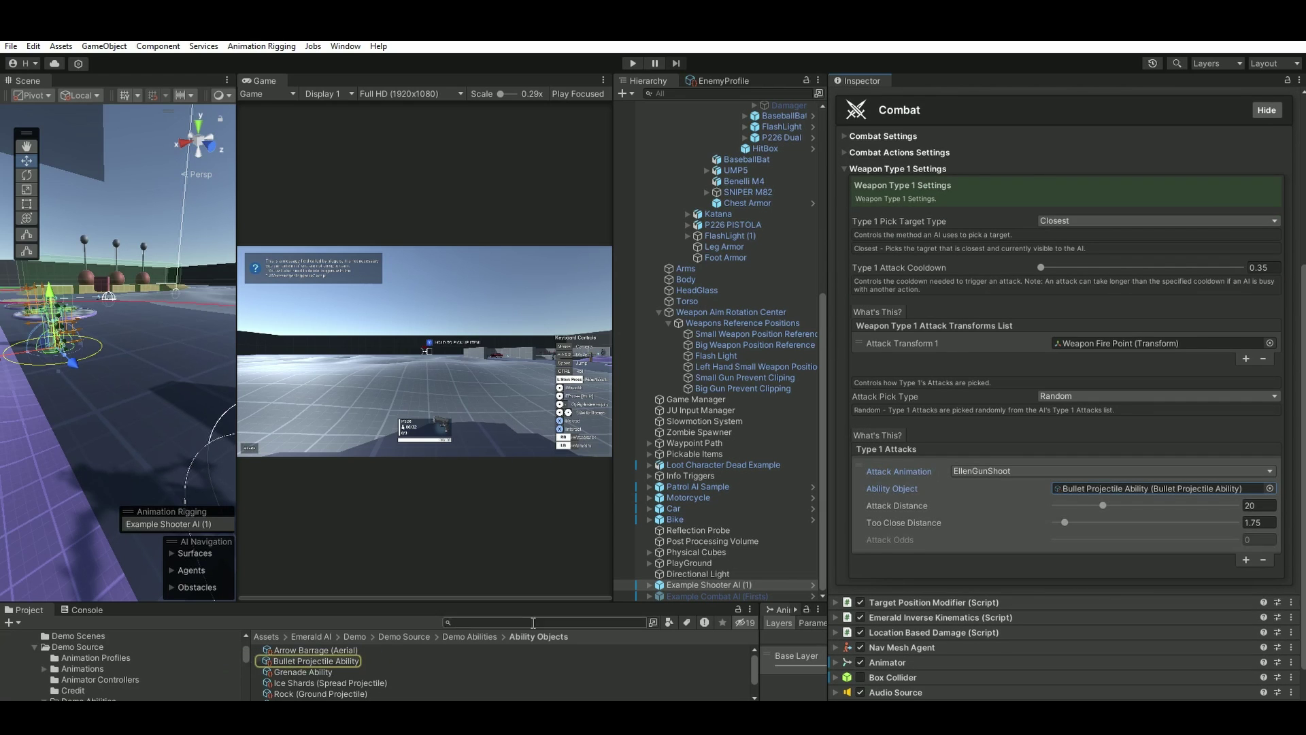
click(301, 661)
click(1287, 79)
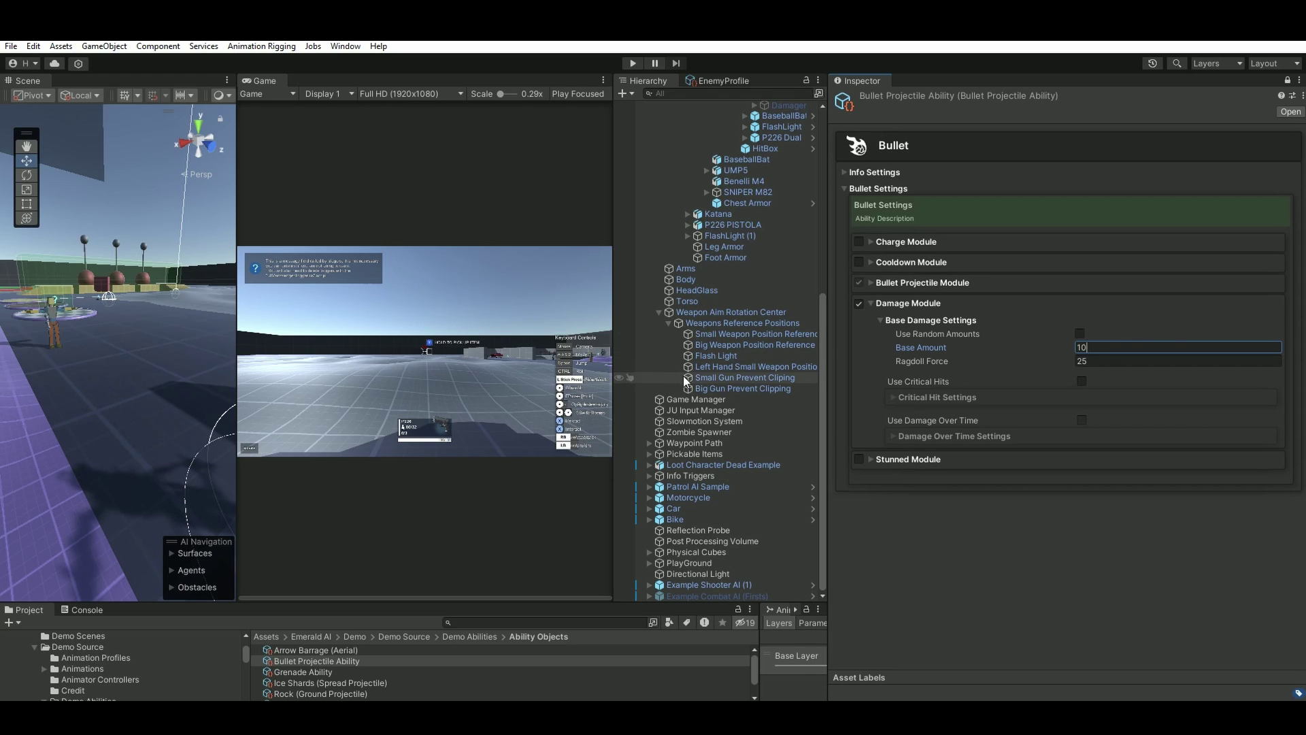
Step: Unlock the Inspector and show the TPS Character's JU Health settings with health 100
scroll(711, 376, up, 5)
scroll(710, 376, up, 5)
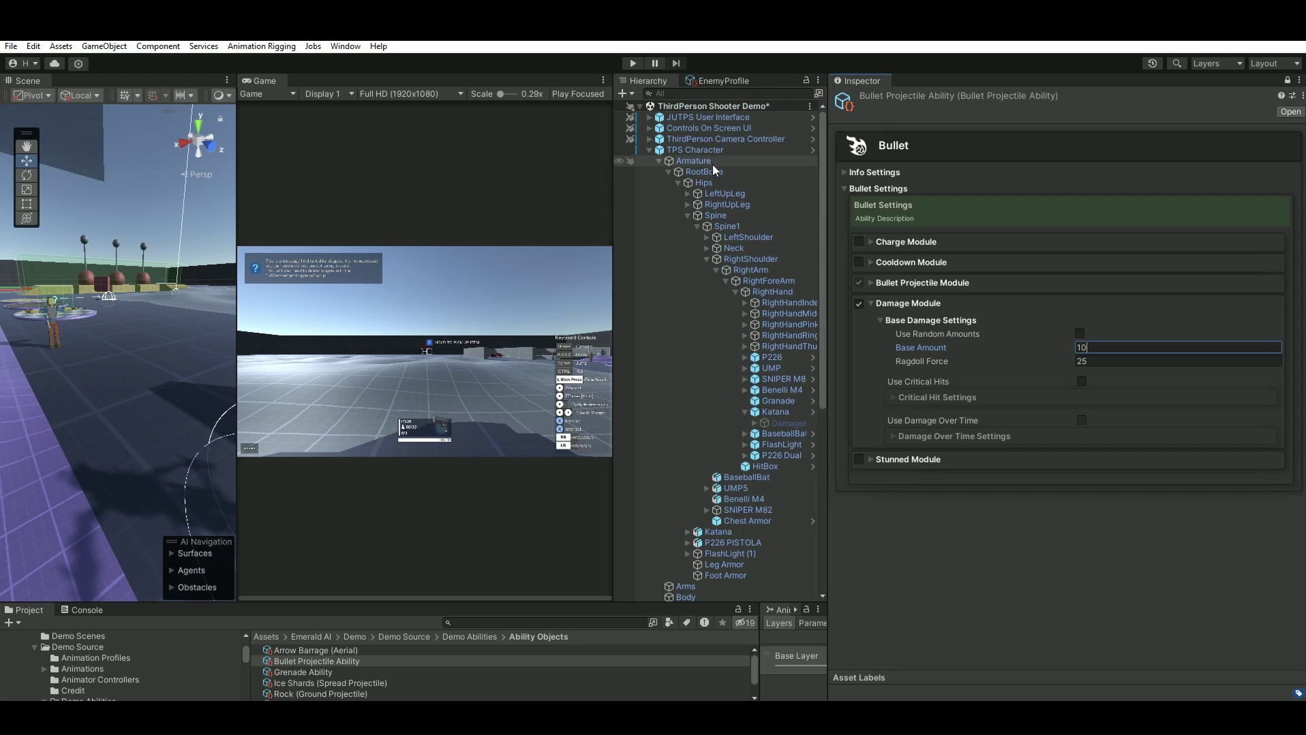
click(708, 149)
click(1287, 79)
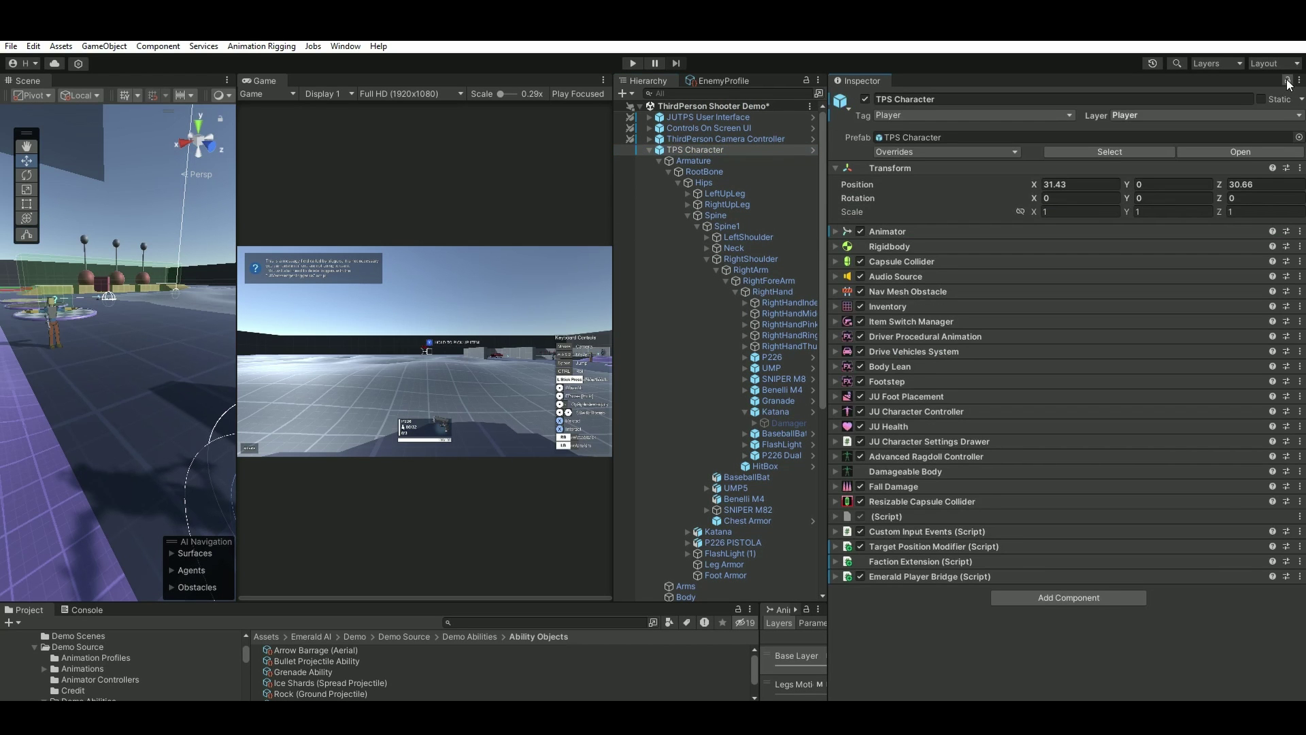
click(897, 426)
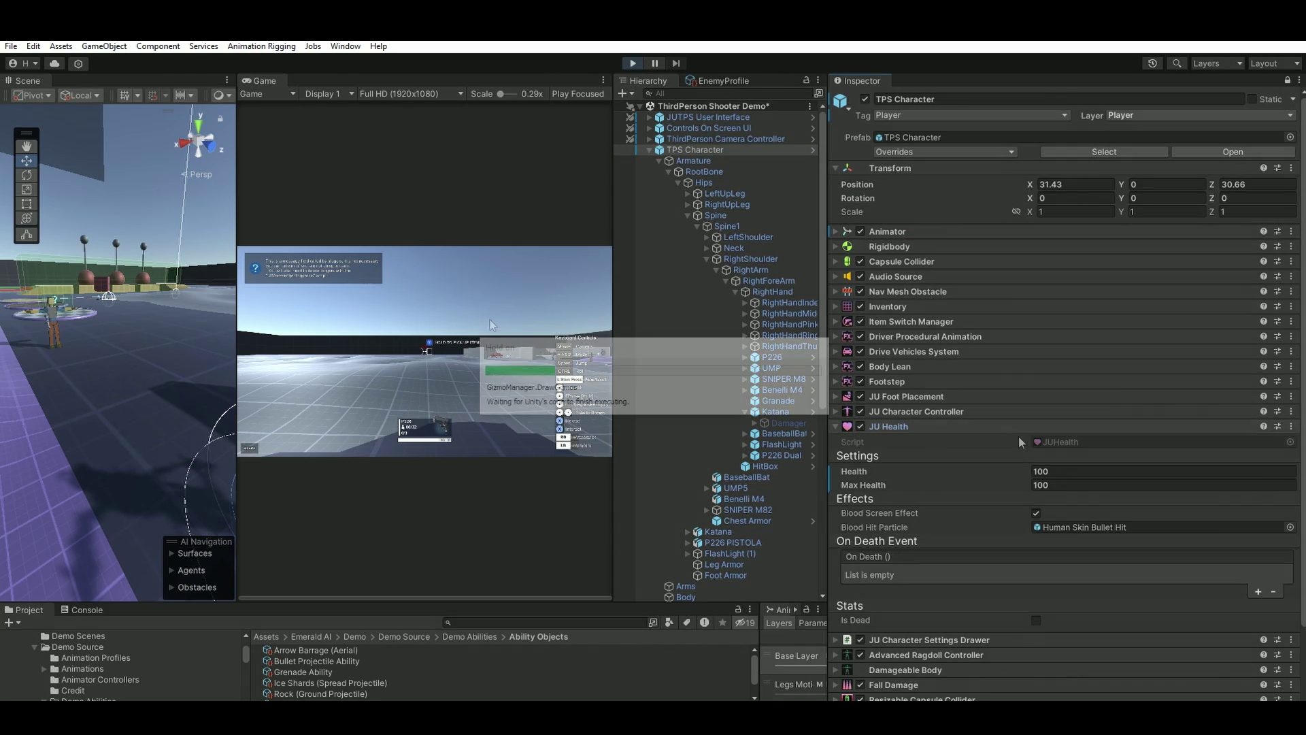
key(ctrl+p)
click(487, 320)
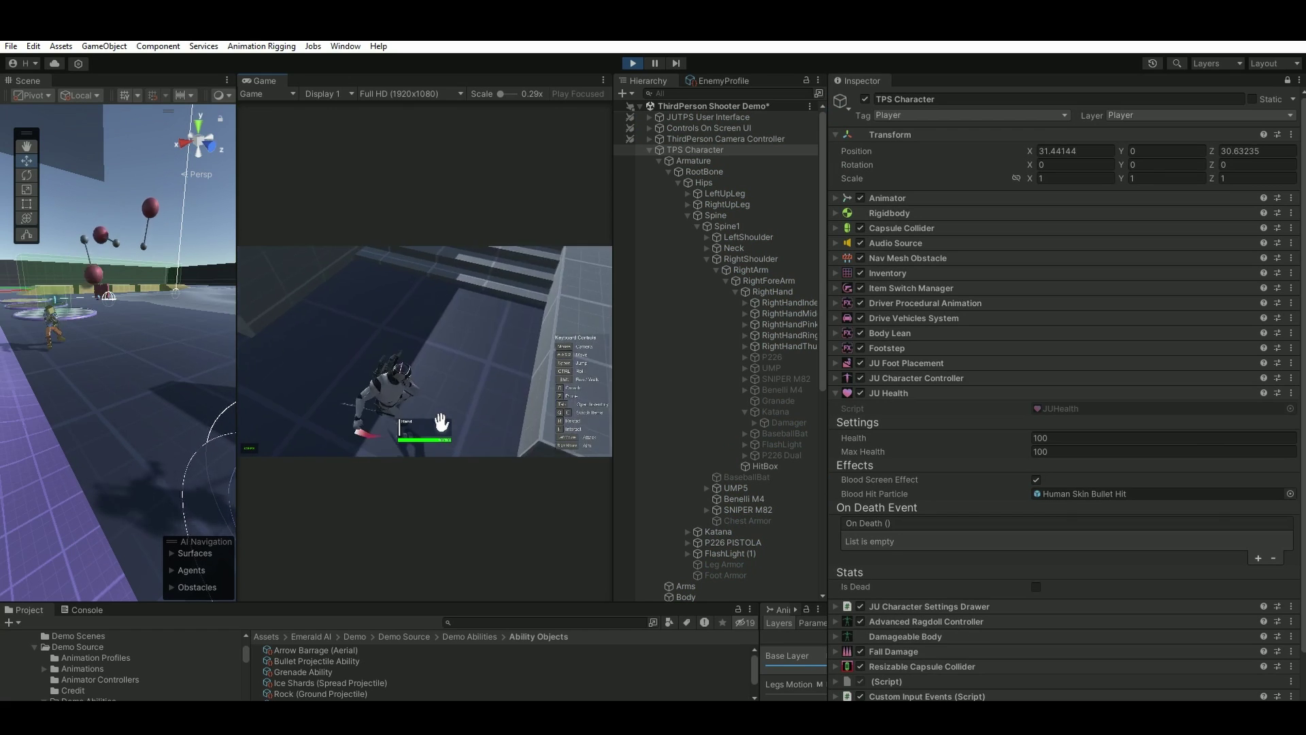
key(w)
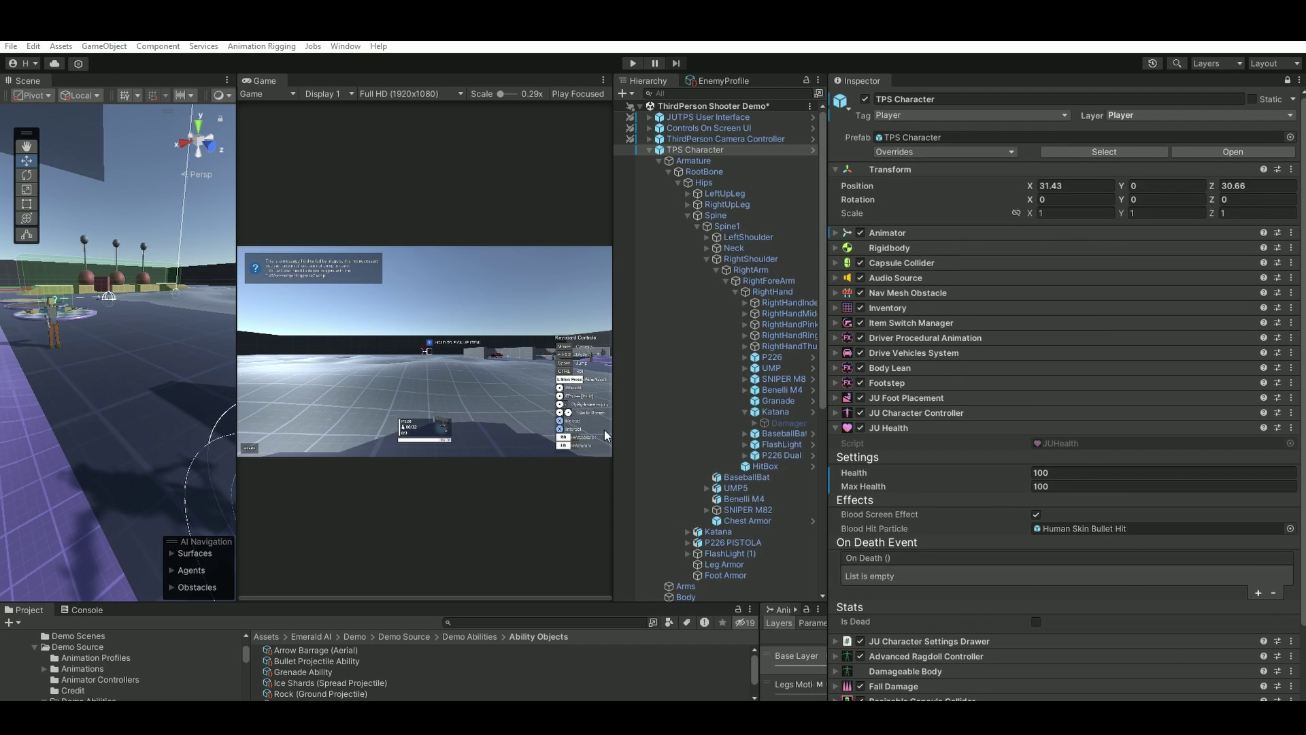
drag(614, 320, 549, 319)
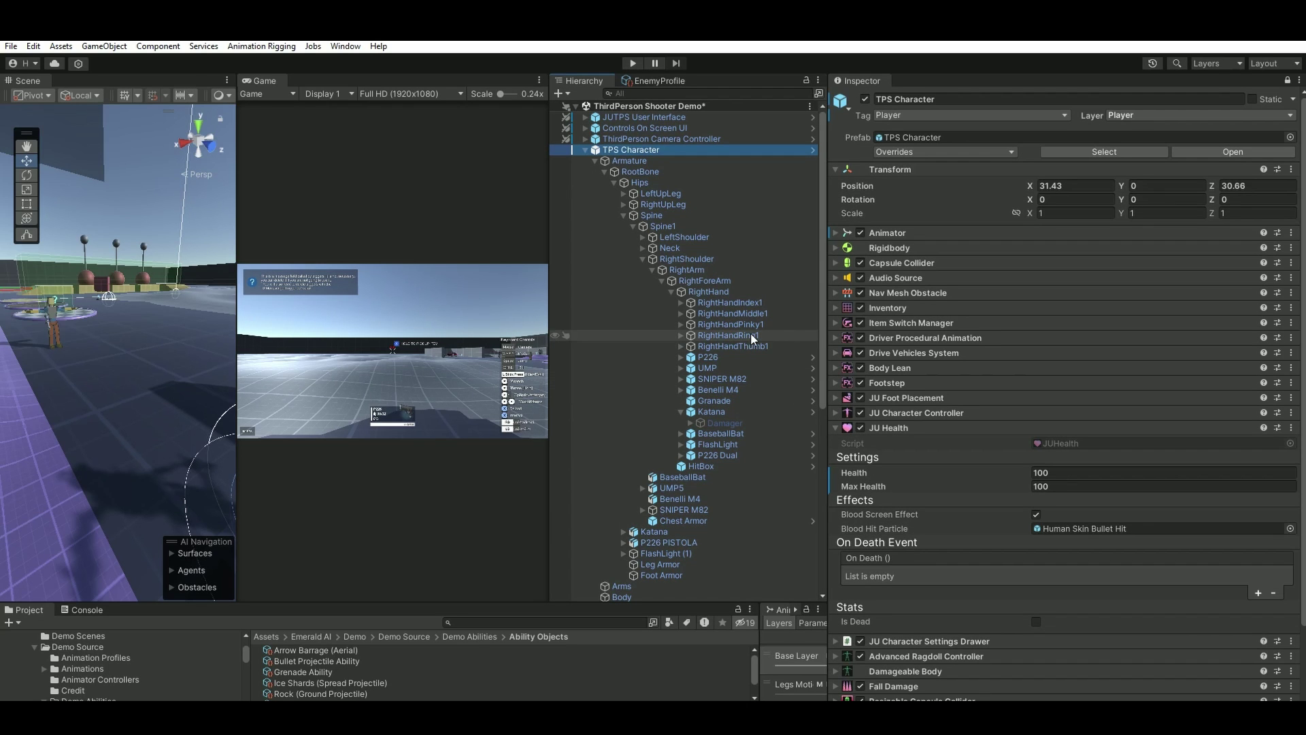
Step: Search the Hierarchy for UMP and ping its Bullet prefab from the Weapon System's Shooting settings
click(717, 368)
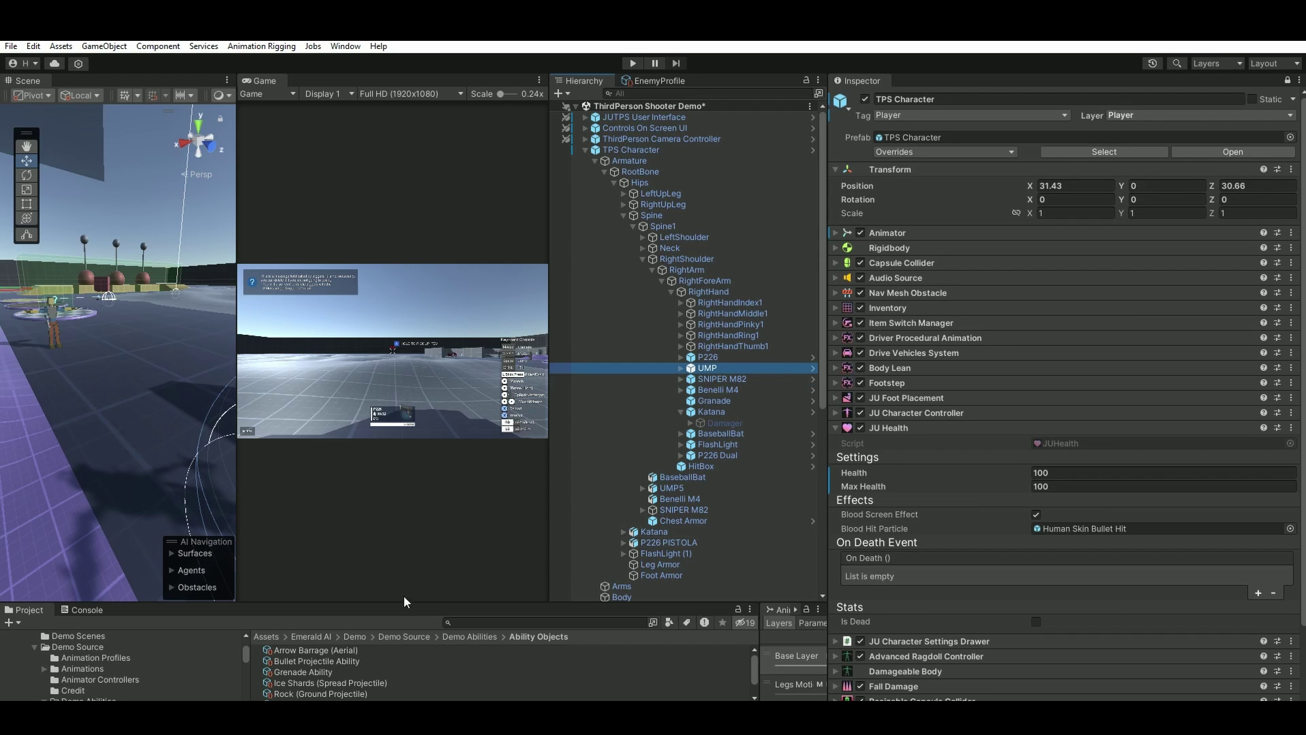
drag(398, 601, 400, 512)
click(680, 95)
text(UMP)
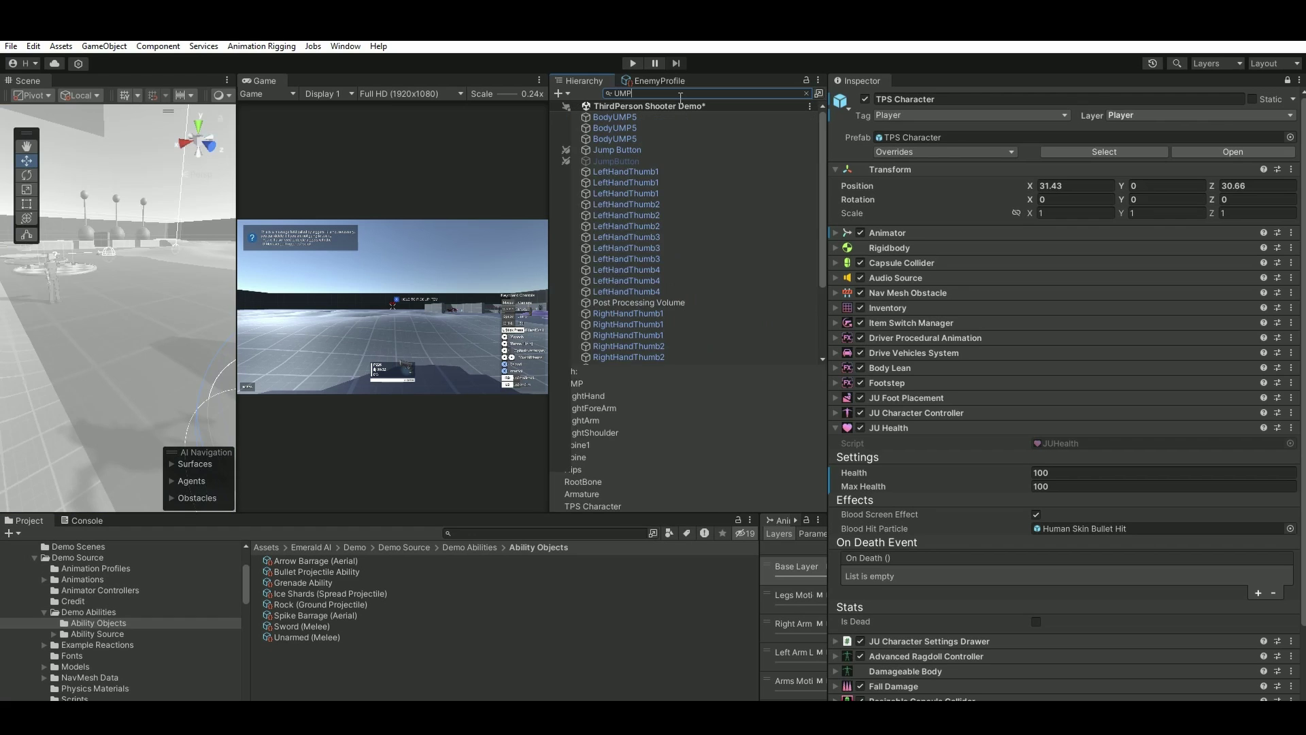
click(807, 93)
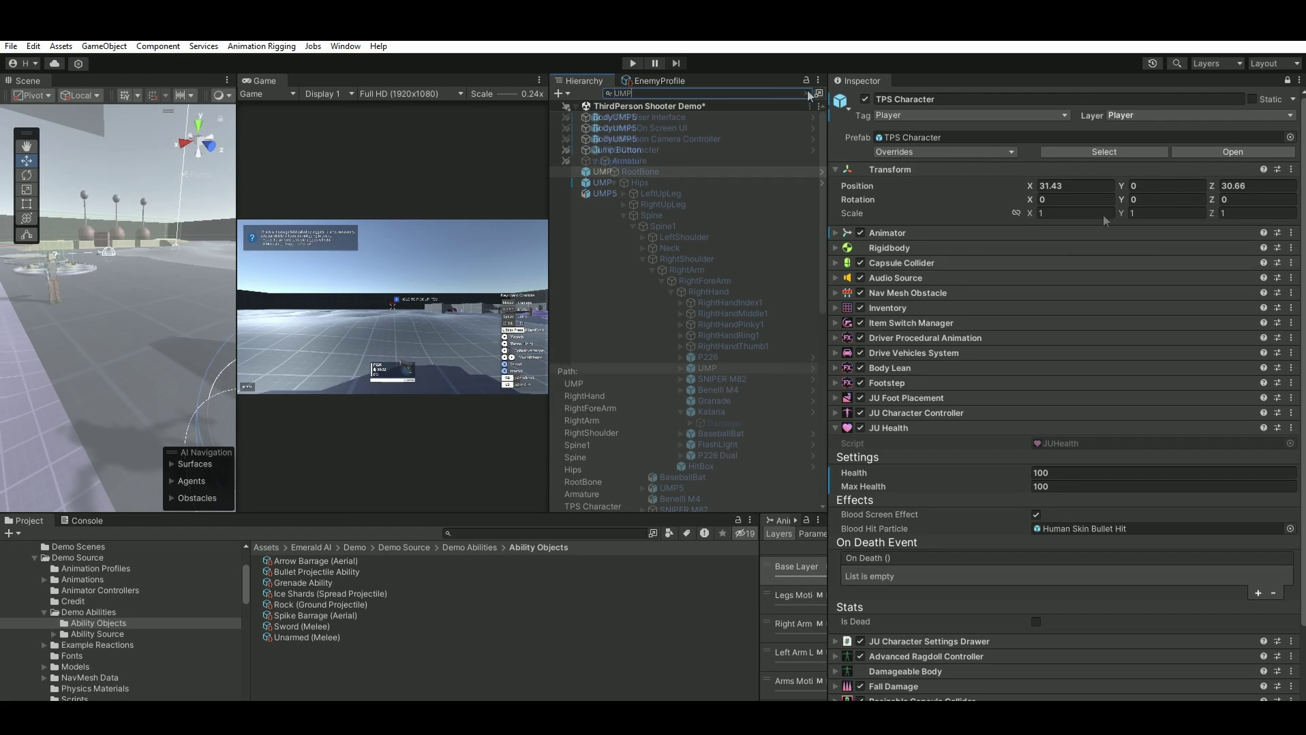
click(700, 368)
click(705, 370)
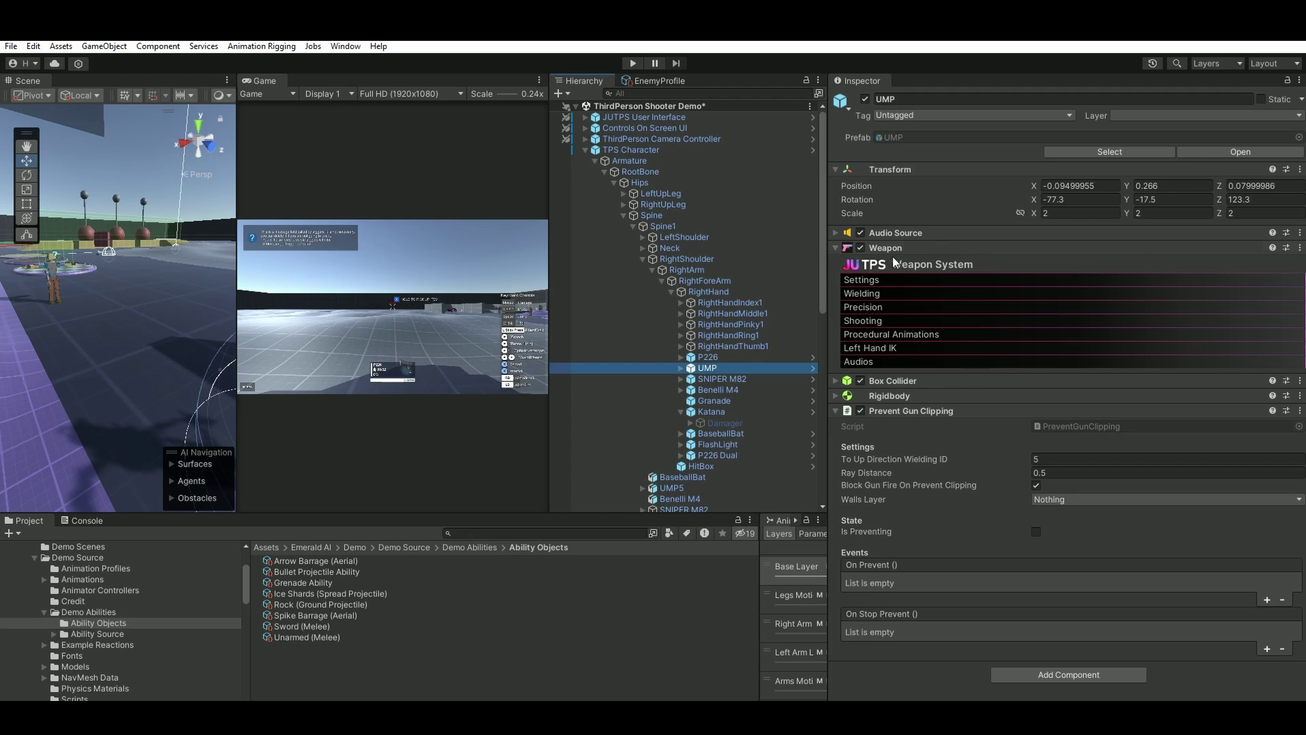
click(875, 322)
click(1045, 350)
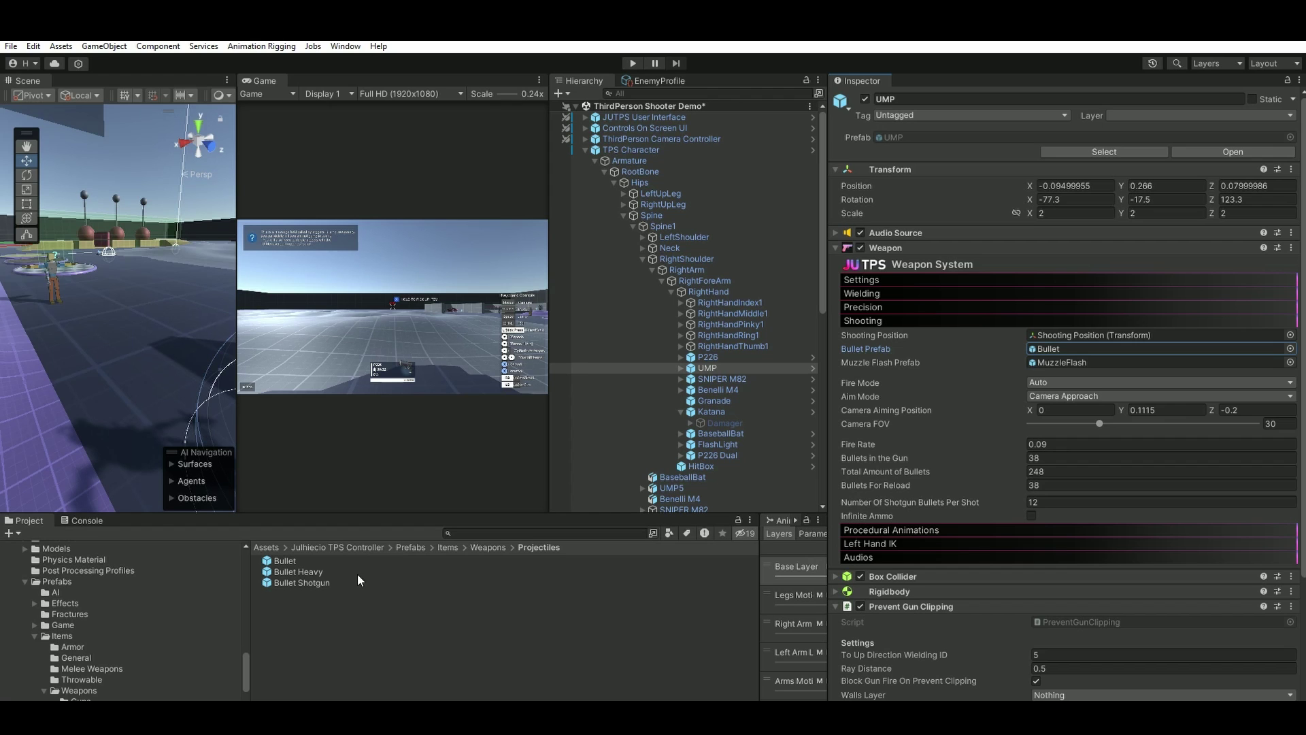
Step: Open Bullet.cs and place the cursor inside OnCollisionEnter
double_click(287, 561)
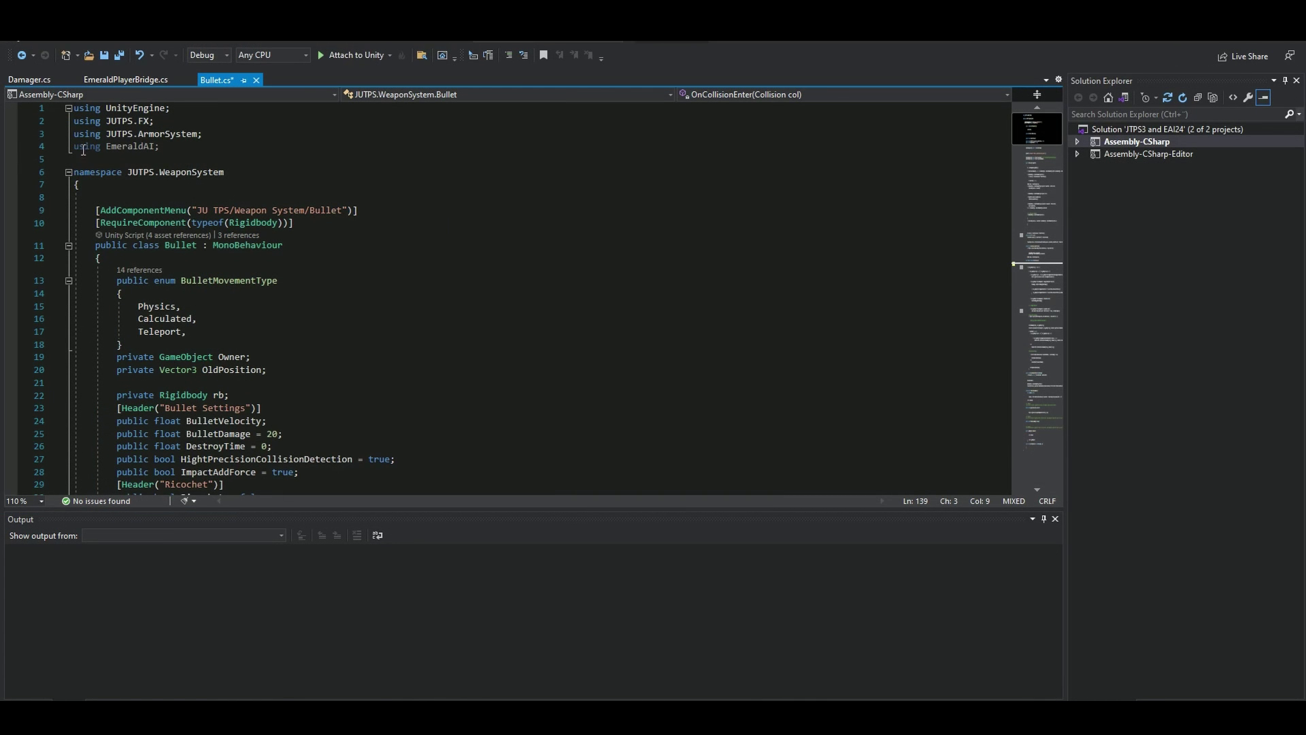
drag(73, 146, 160, 147)
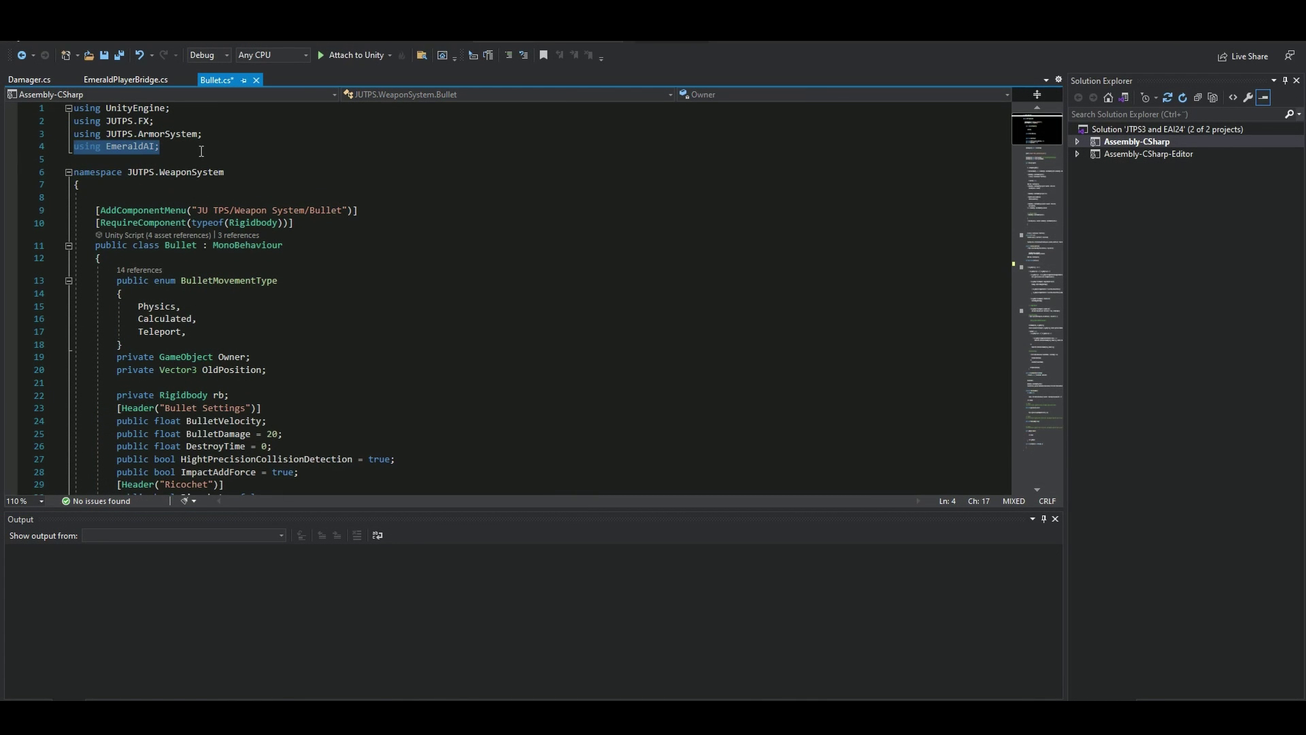
click(552, 363)
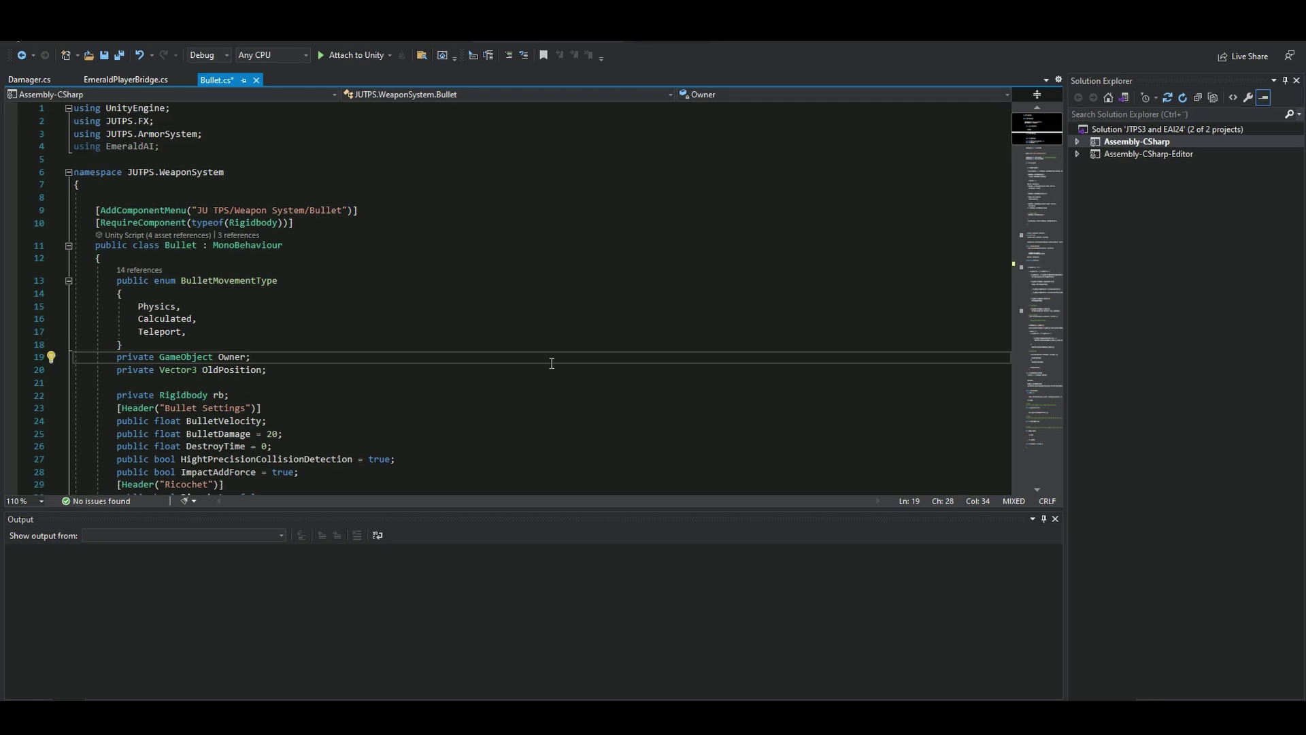
scroll(591, 360, down, 20)
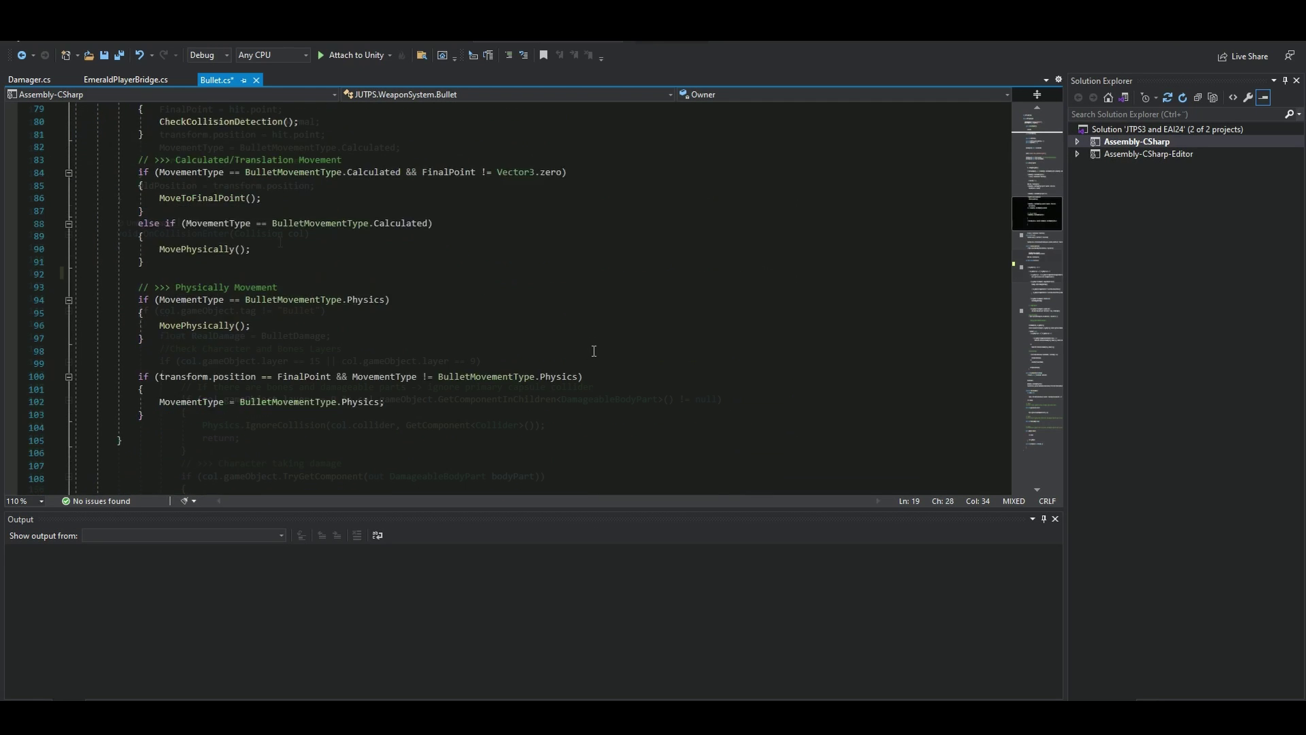
click(234, 282)
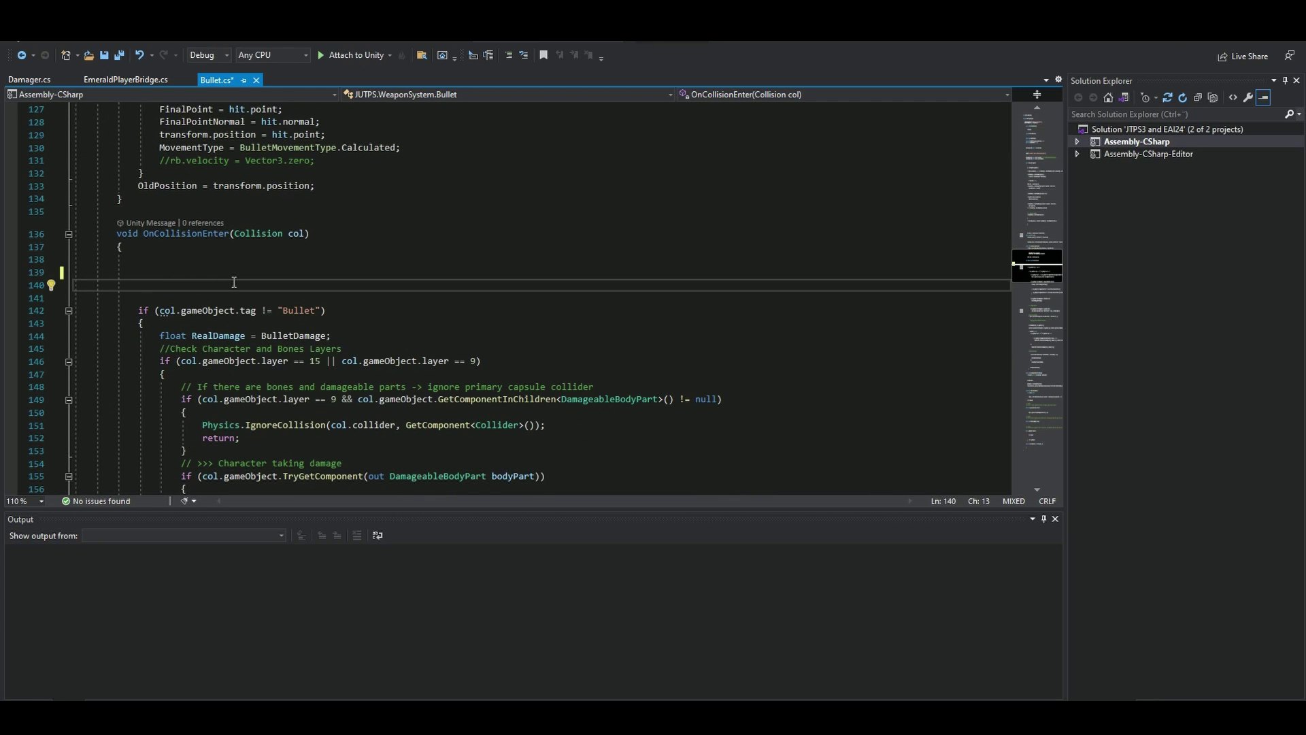
Step: Write if(col.gameObject.GetComponent<EmeraldAI.IDamageable>() != null) followed by an opening brace
text(if()
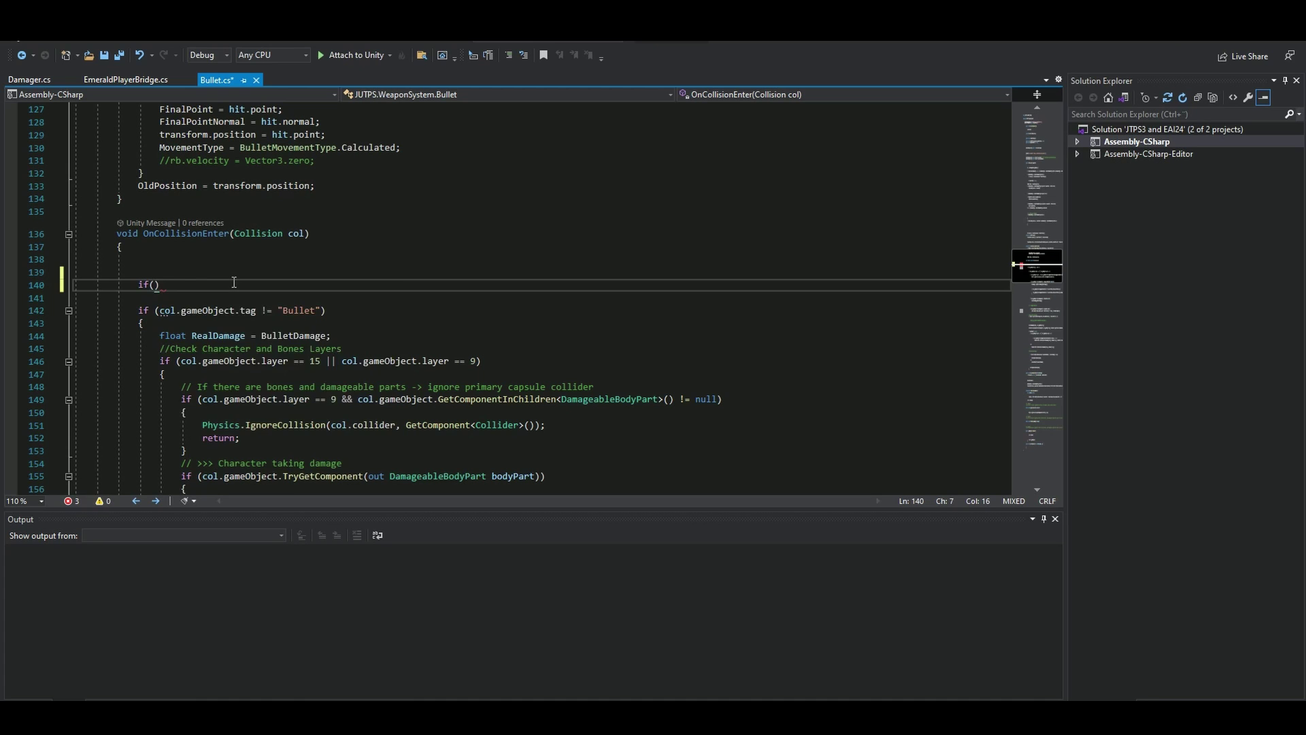
text(col.get)
key(BackSpace)
key(BackSpace)
text(a)
key(Tab)
text(.)
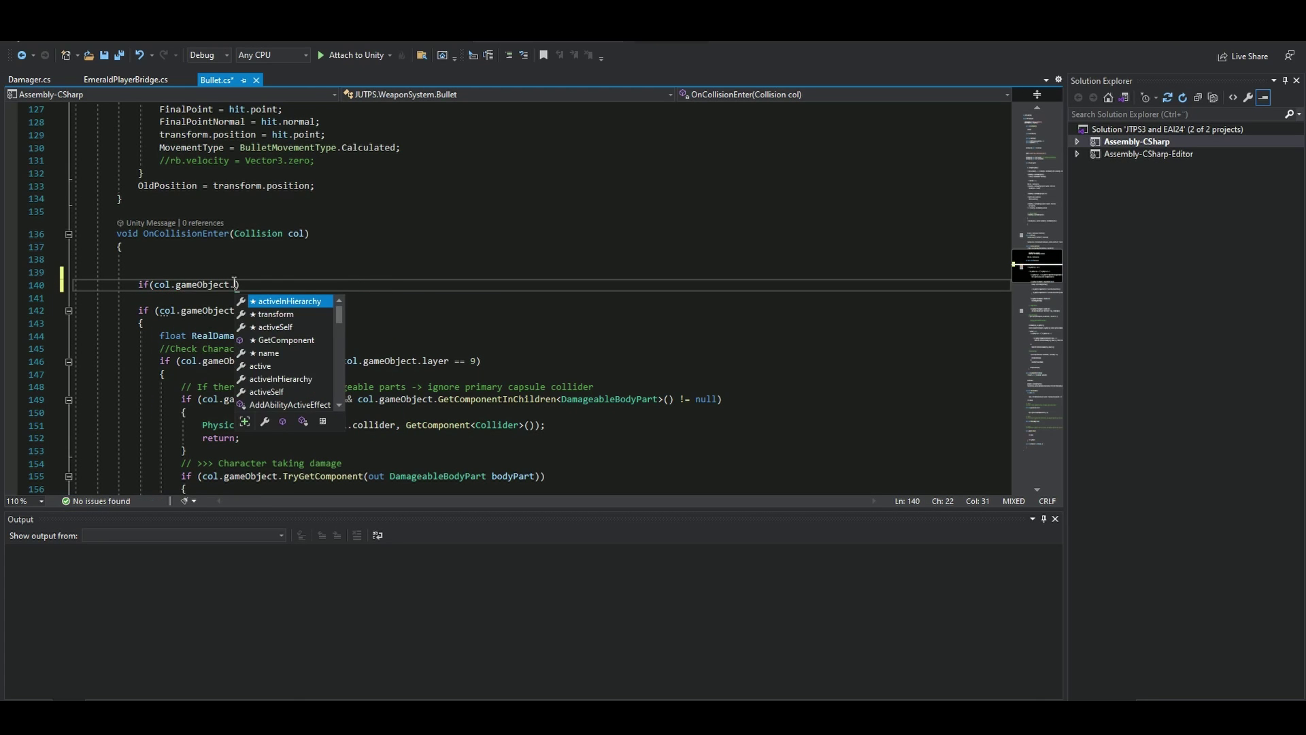
text(get)
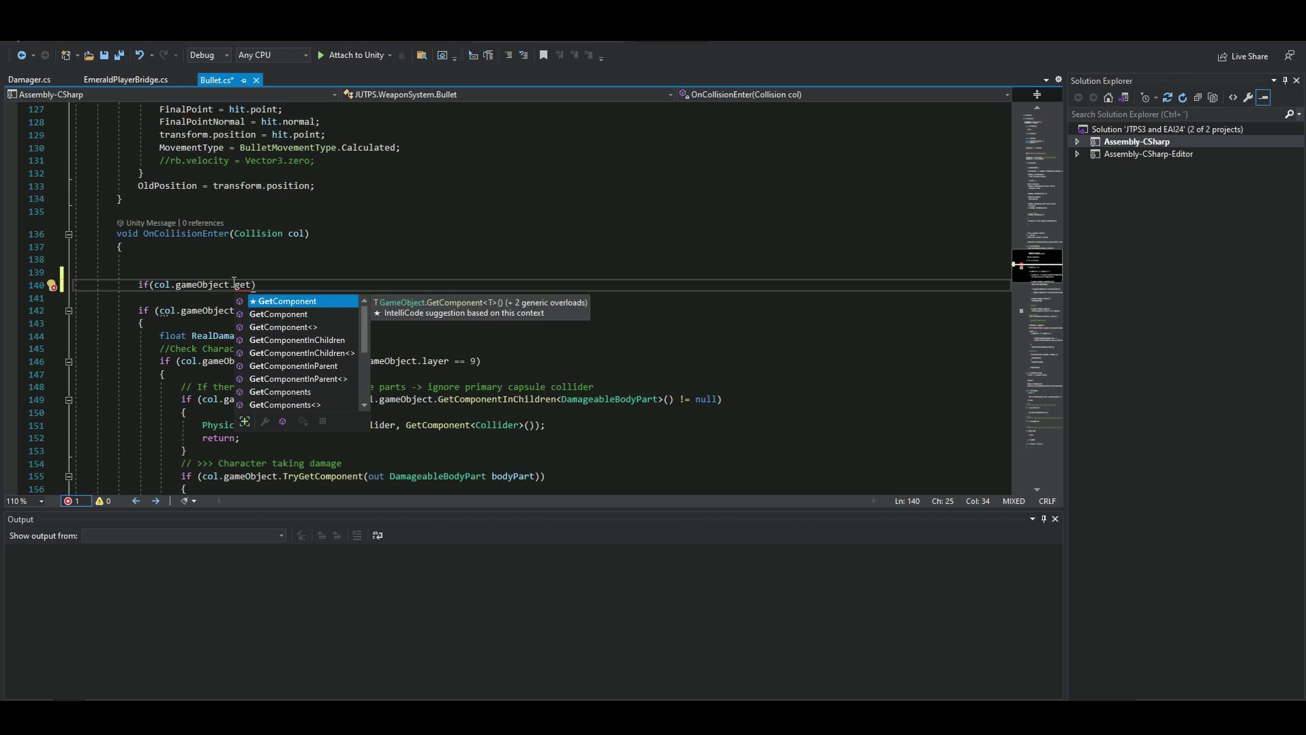
key(Tab)
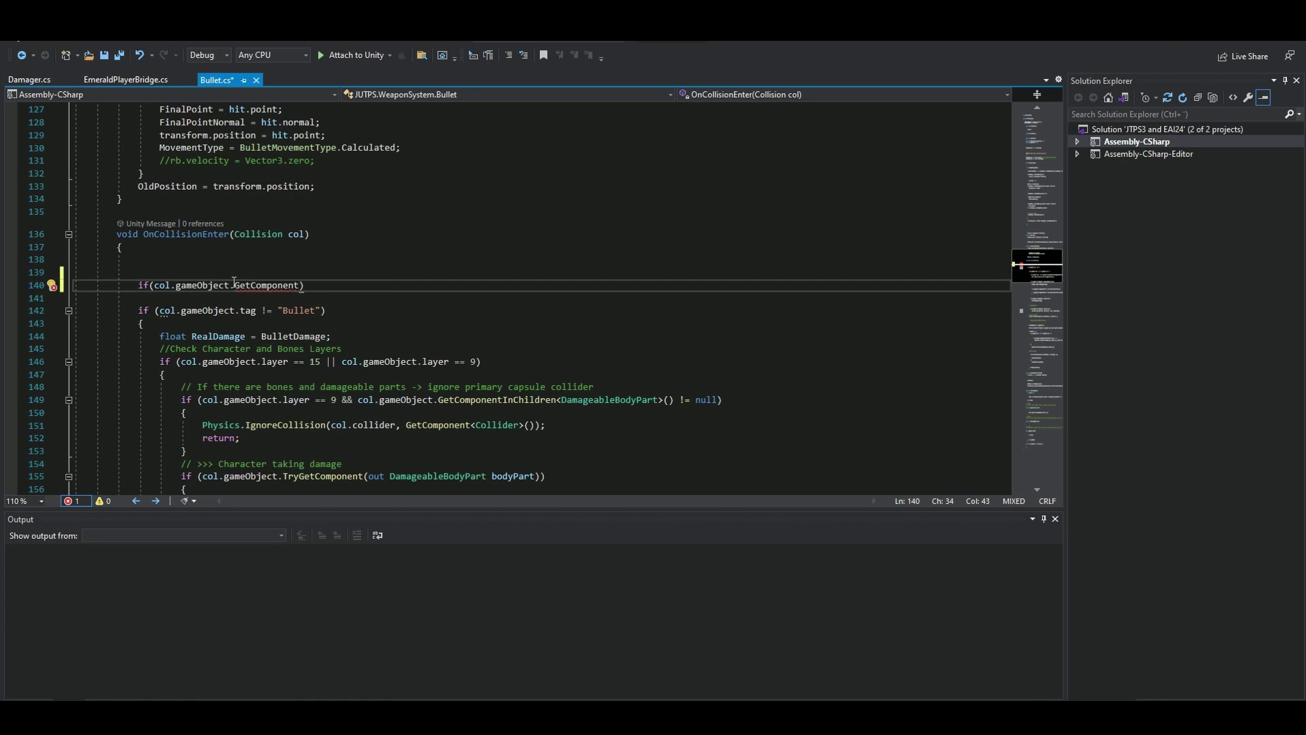
text(<)
text(Emer)
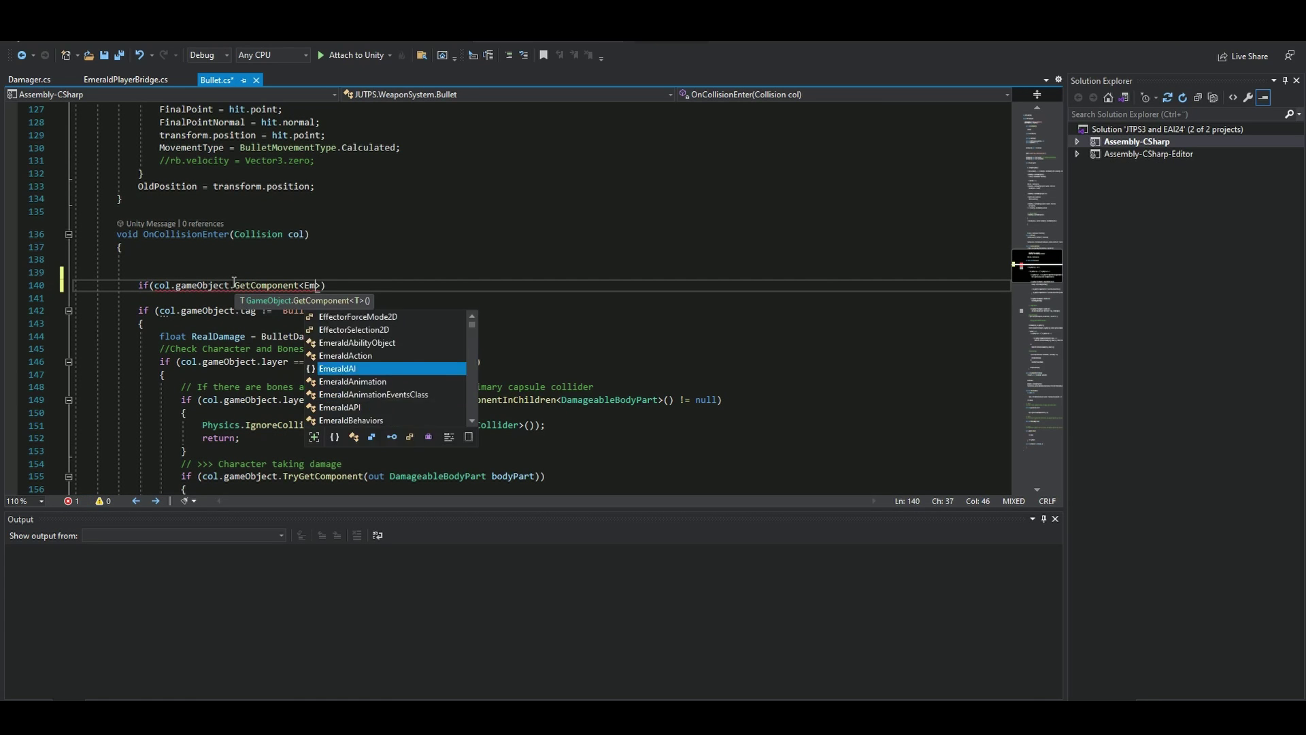
key(Tab)
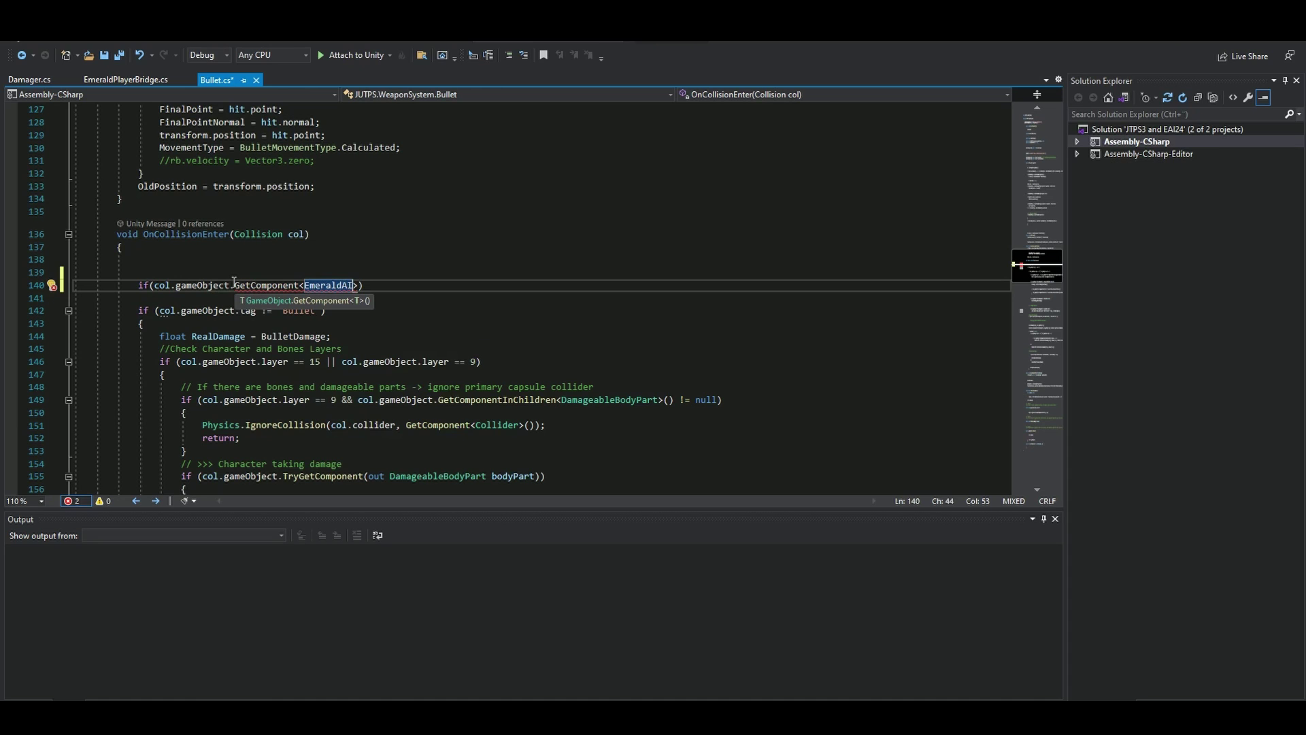
text(.ID)
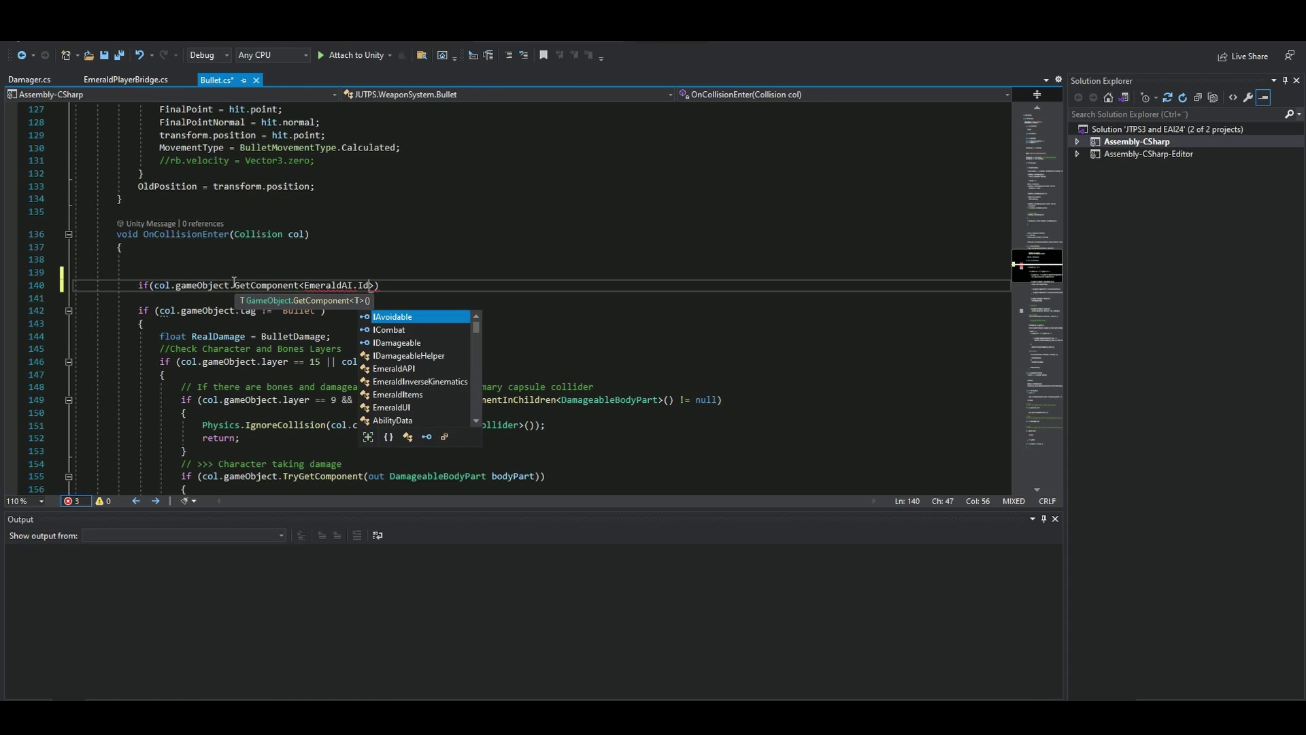
key(Tab)
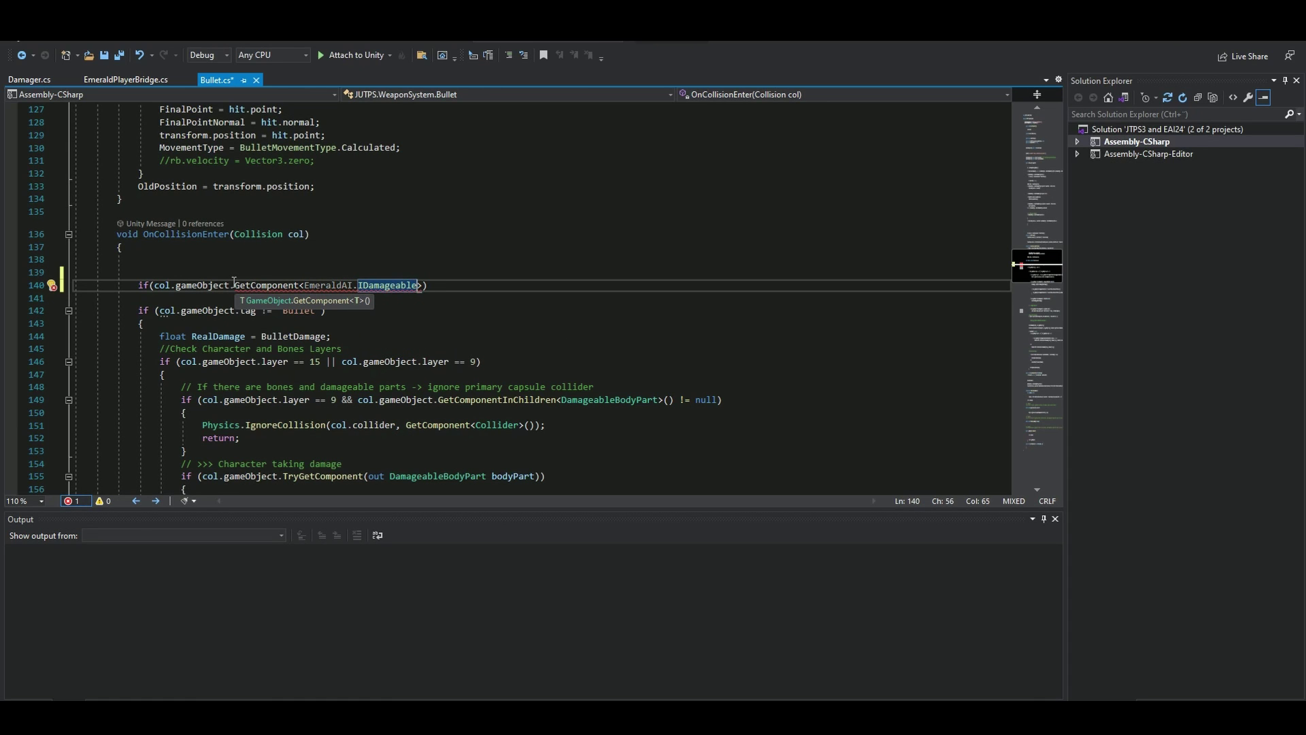
text(()))
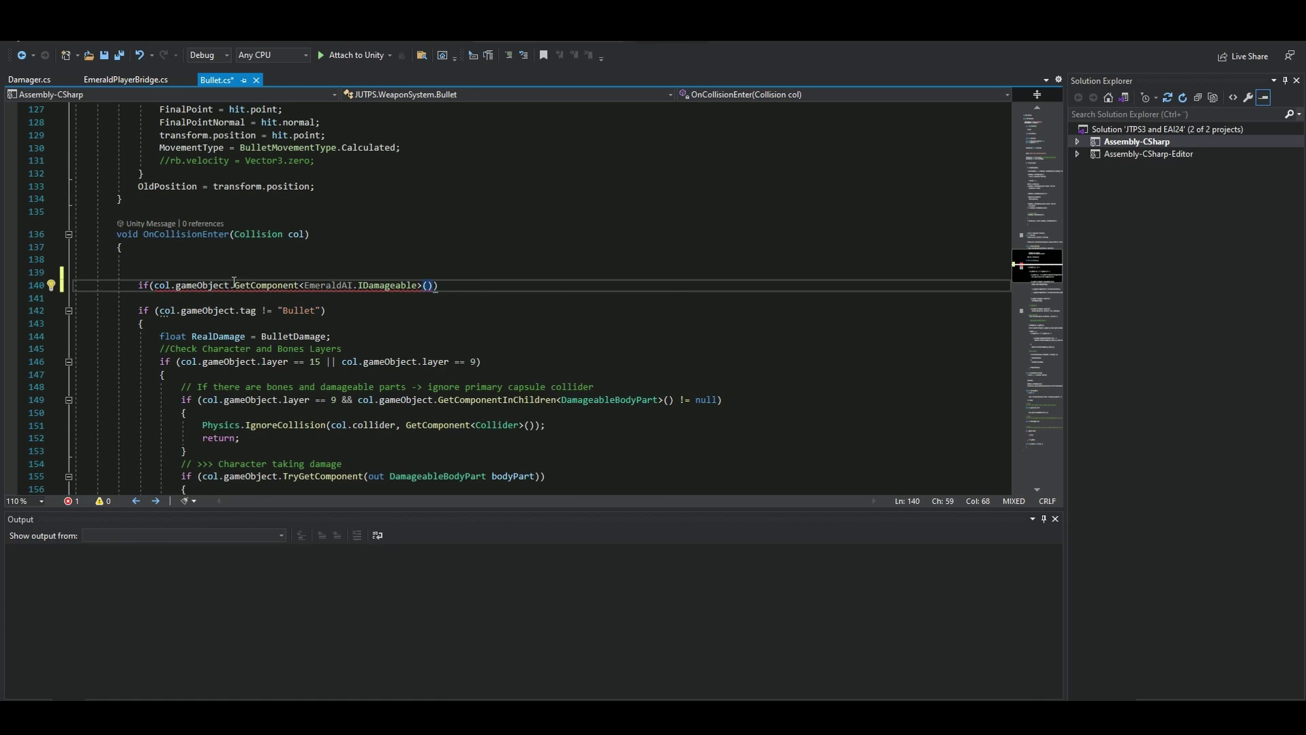
text( !=null)
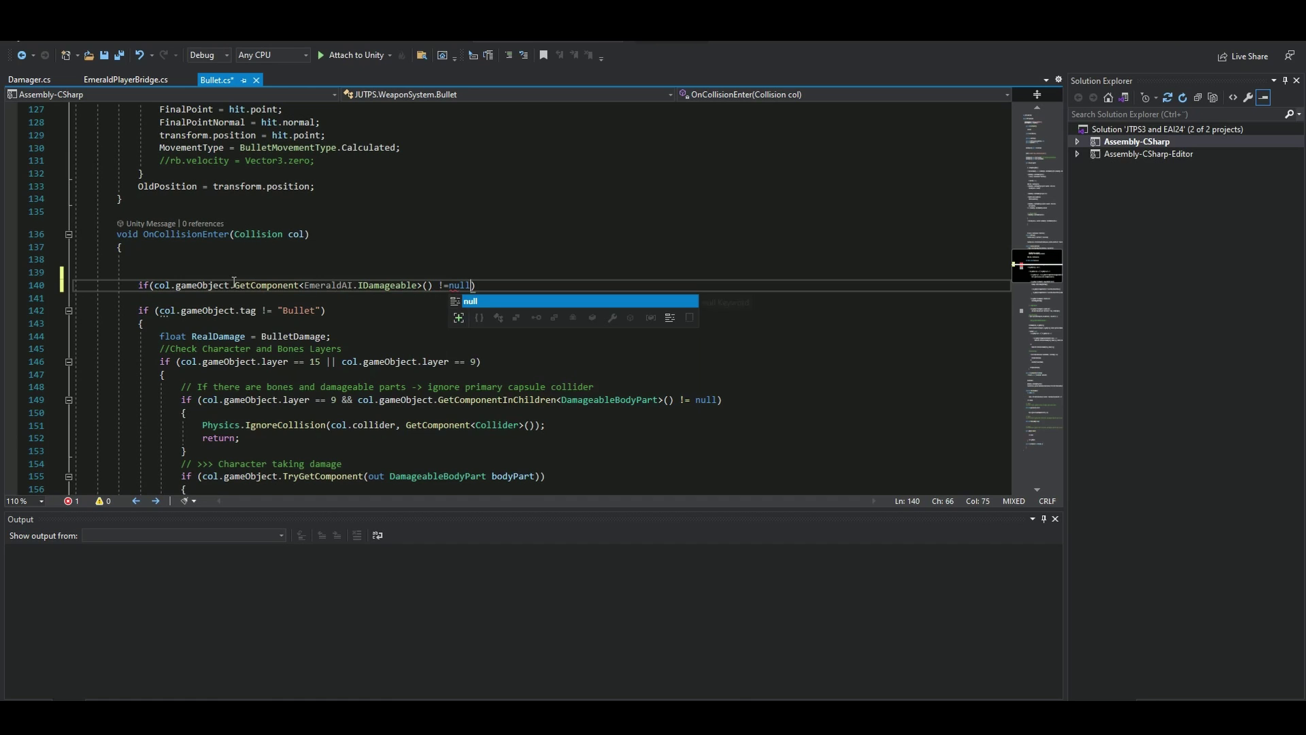
text())
key(Return)
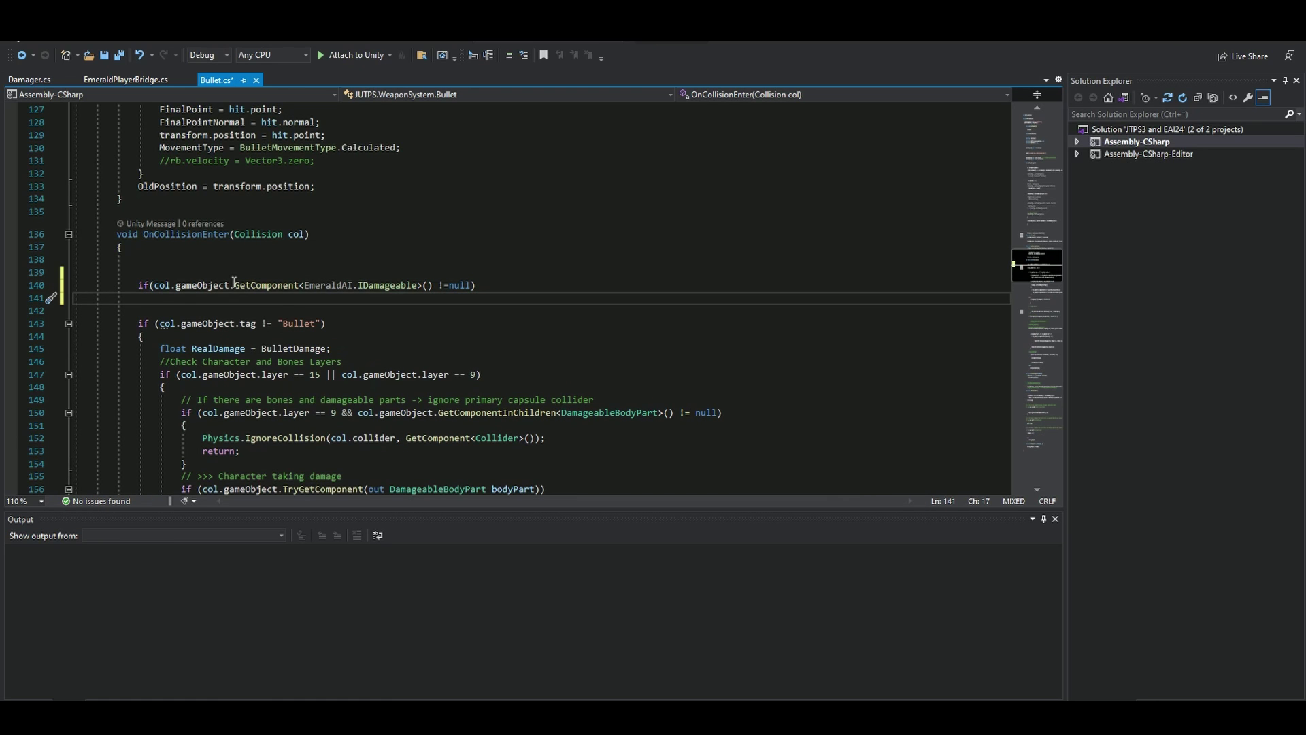
text({)
key(Return)
key(Return)
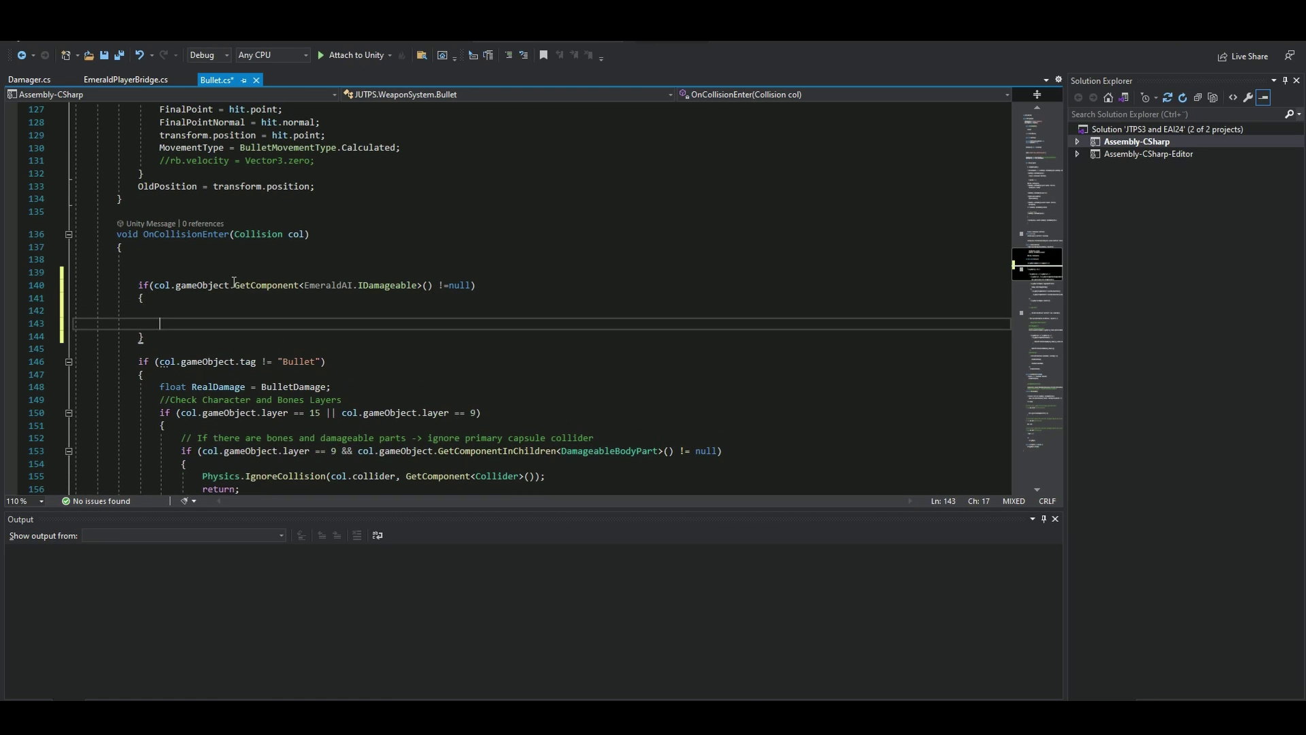
Step: Paste the GetComponent<EmeraldAI.IDamageable>() call into the if block and begin a .Damage( call
drag(154, 285, 429, 286)
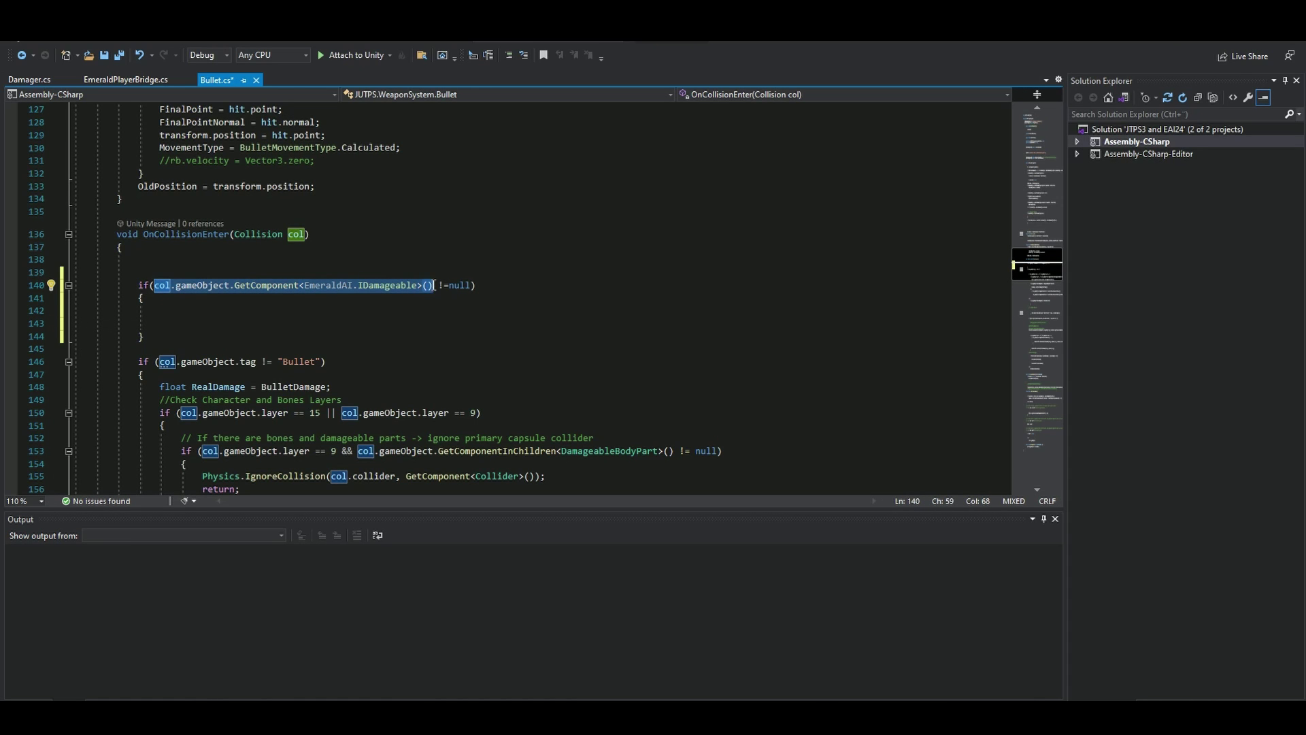
click(344, 317)
text(col.gameObject.GetComponent<EmeraldAI.IDamageable>())
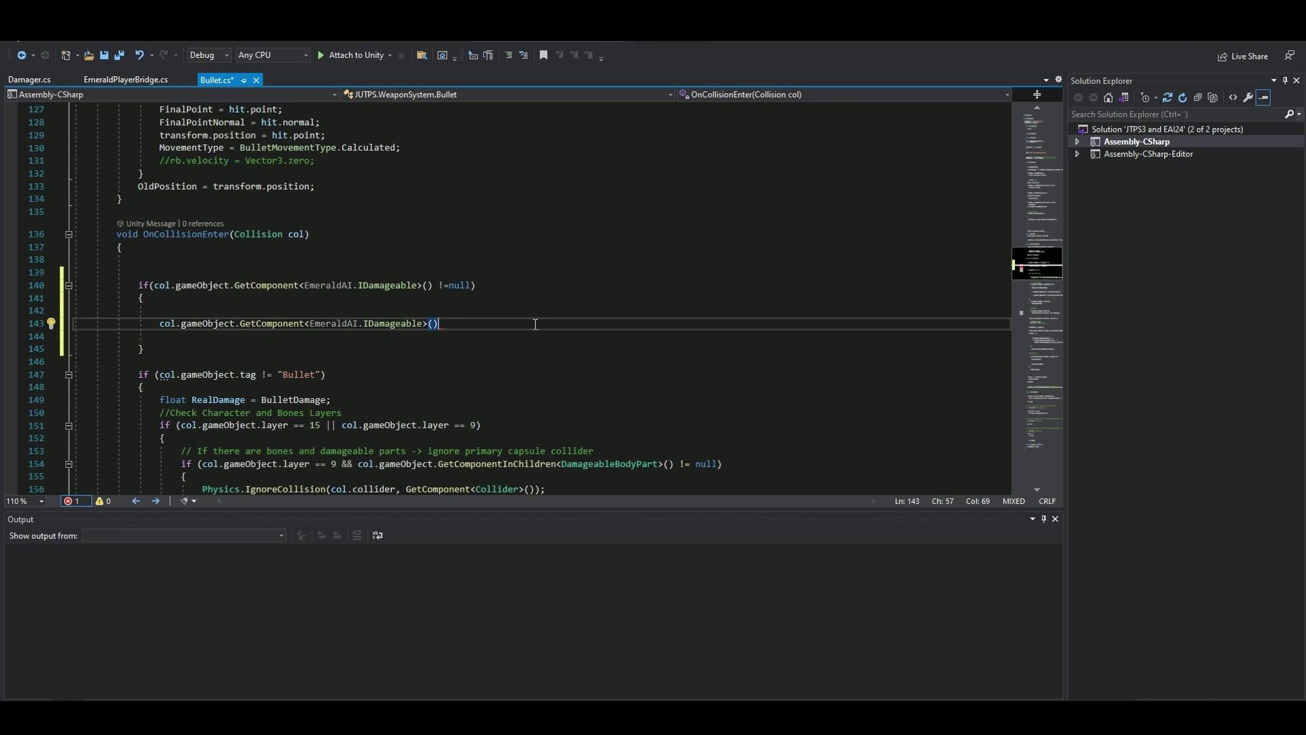
text(.)
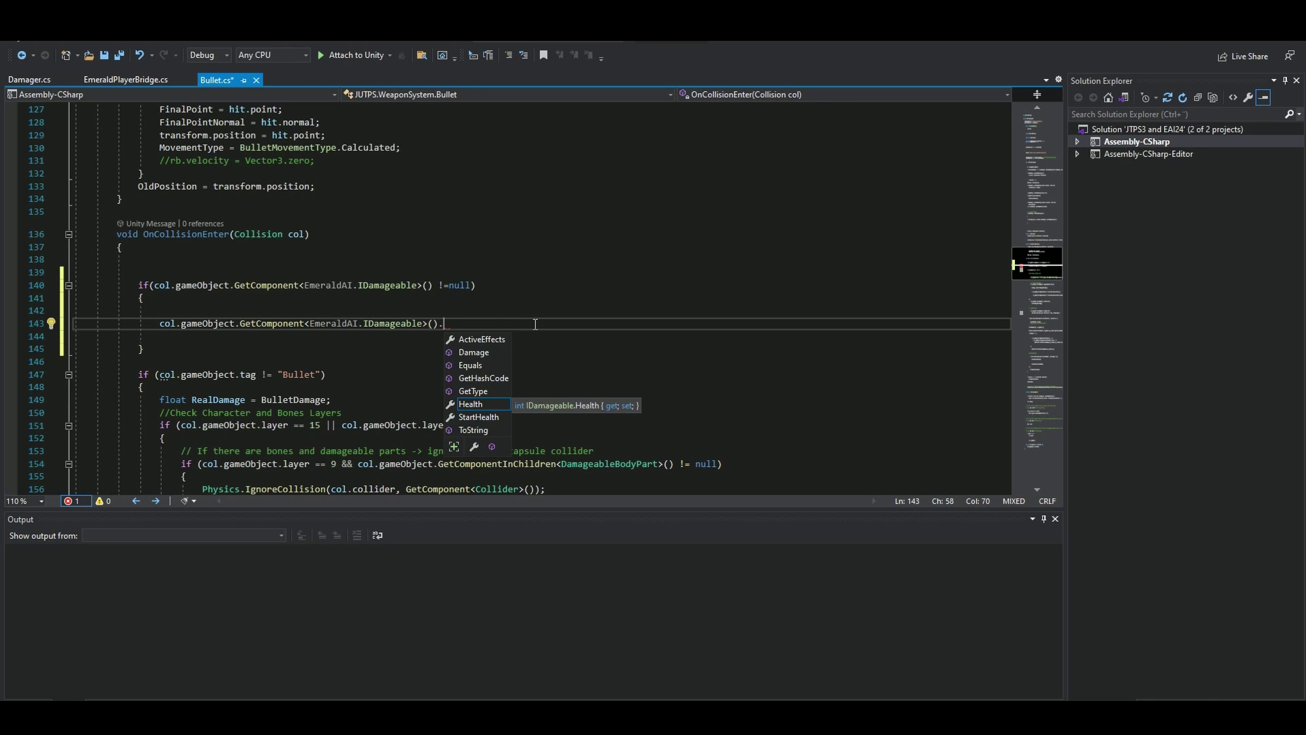
text(Damage()
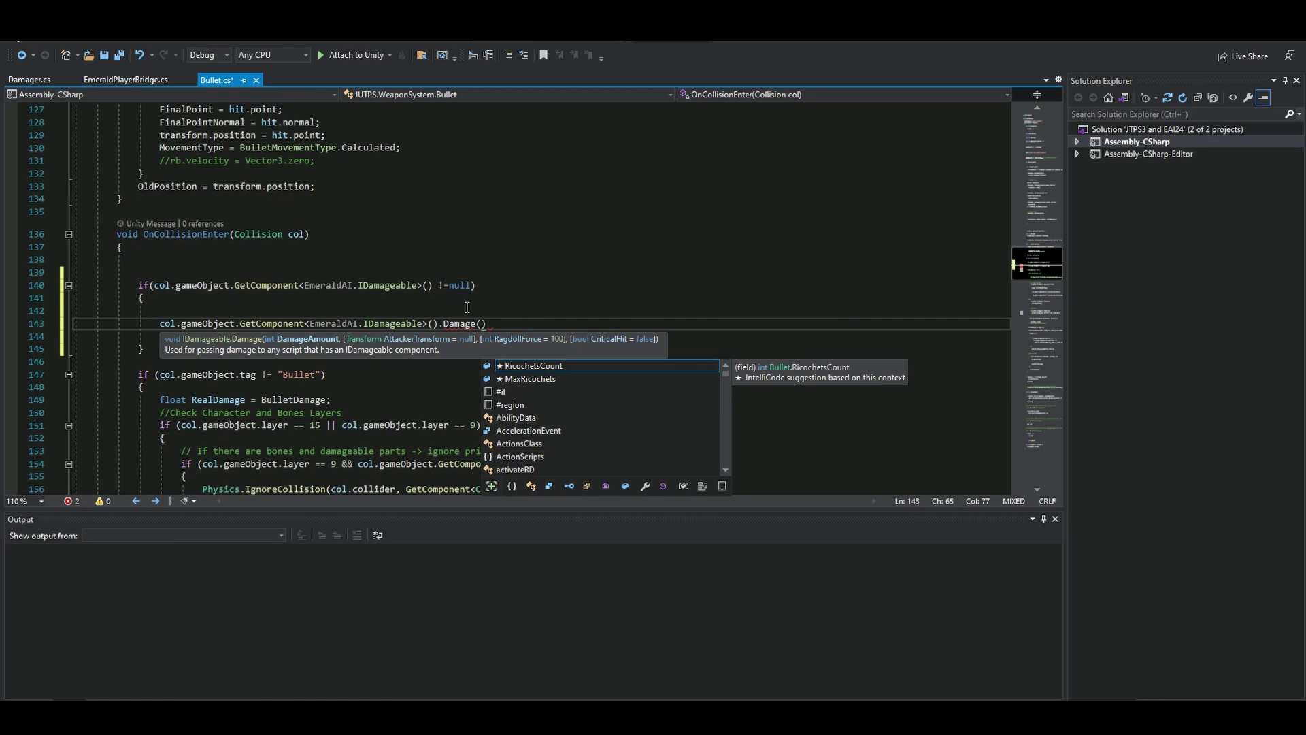
Step: Complete the call as Damage((int)BulletDamage, transform, 0);, save Bullet.cs and return to Unity
mouse_move(374, 289)
text((int)
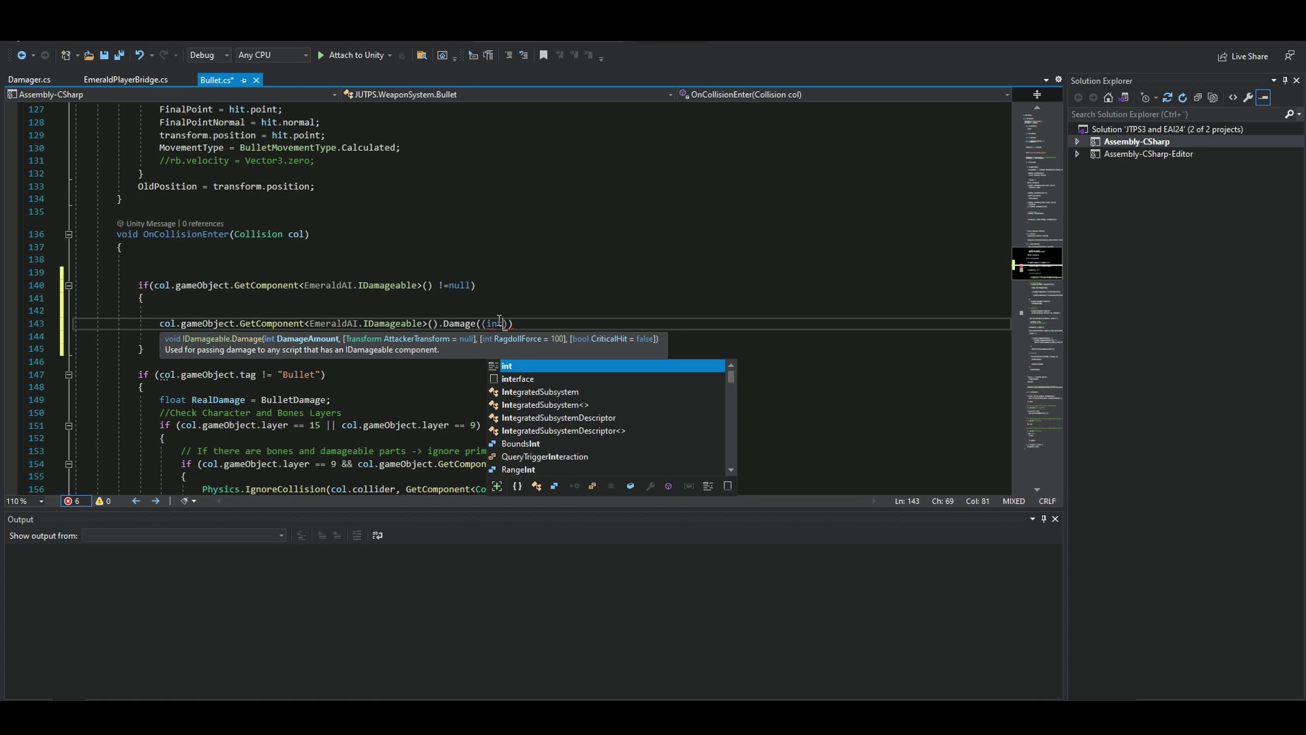
text())
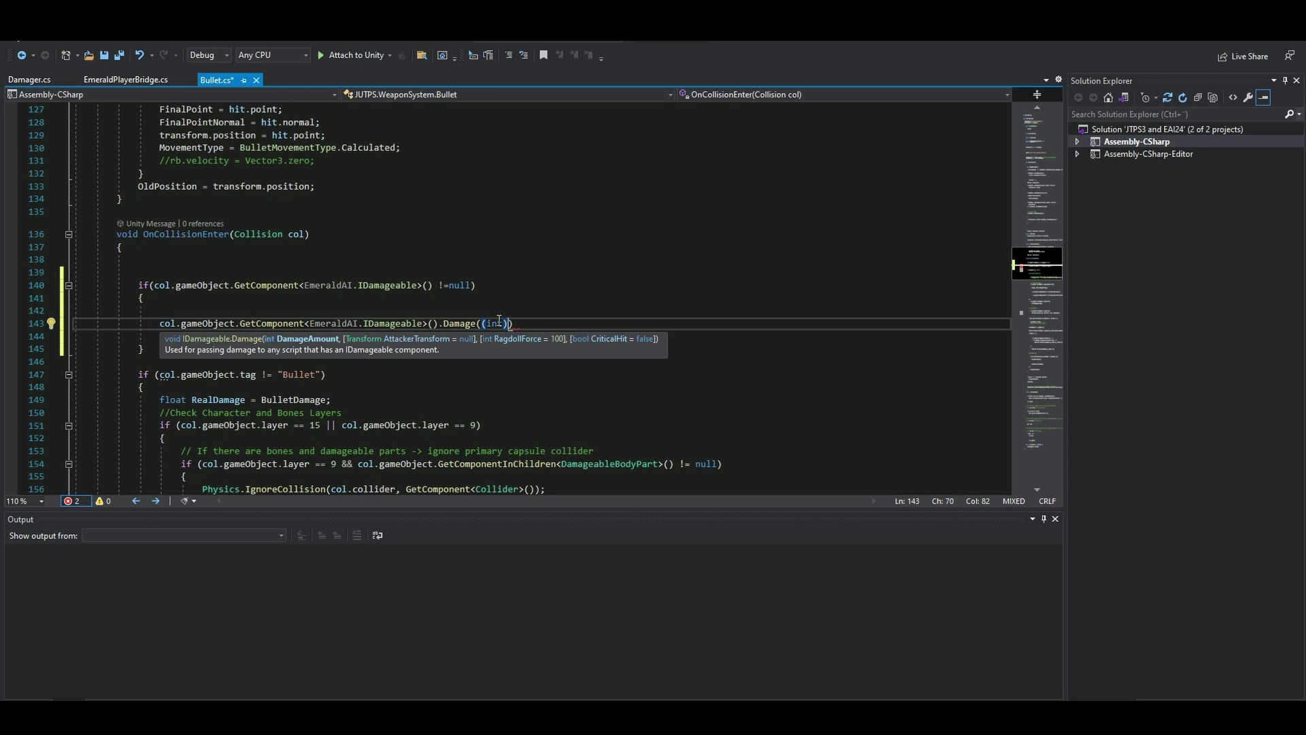
text(Bu)
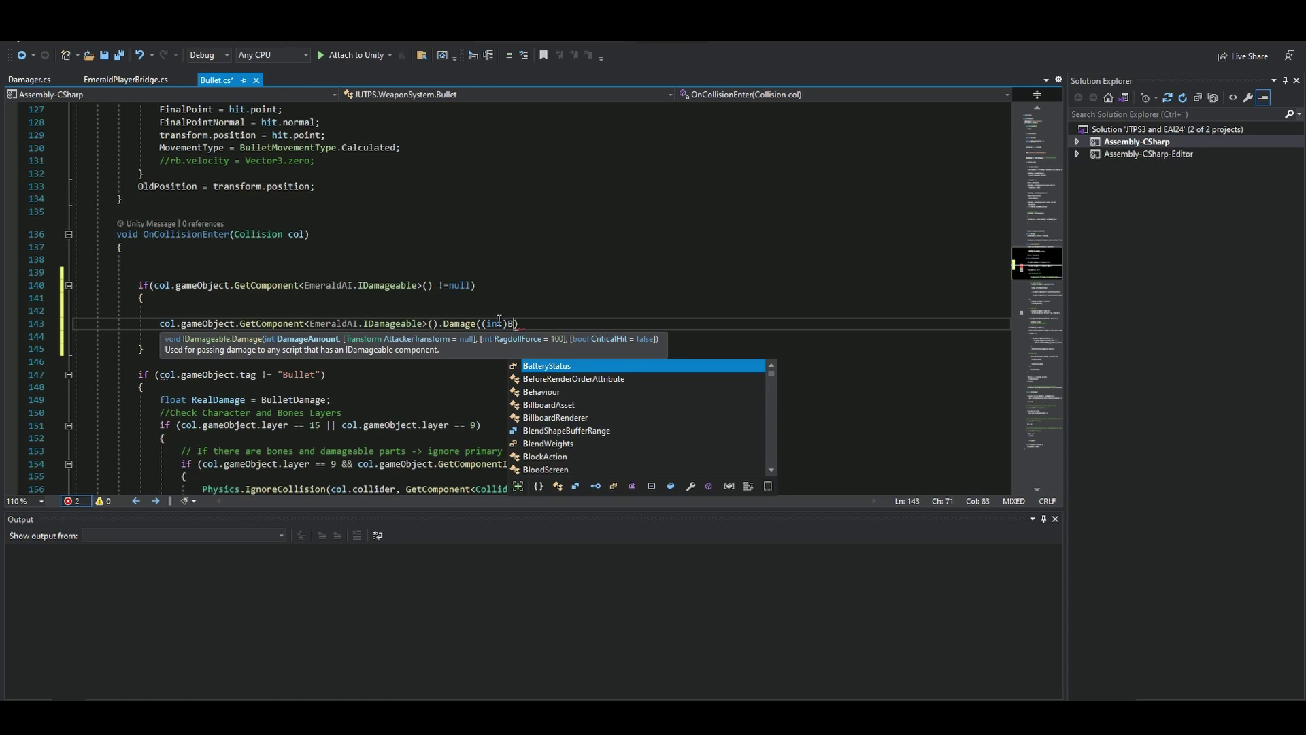
text(ll)
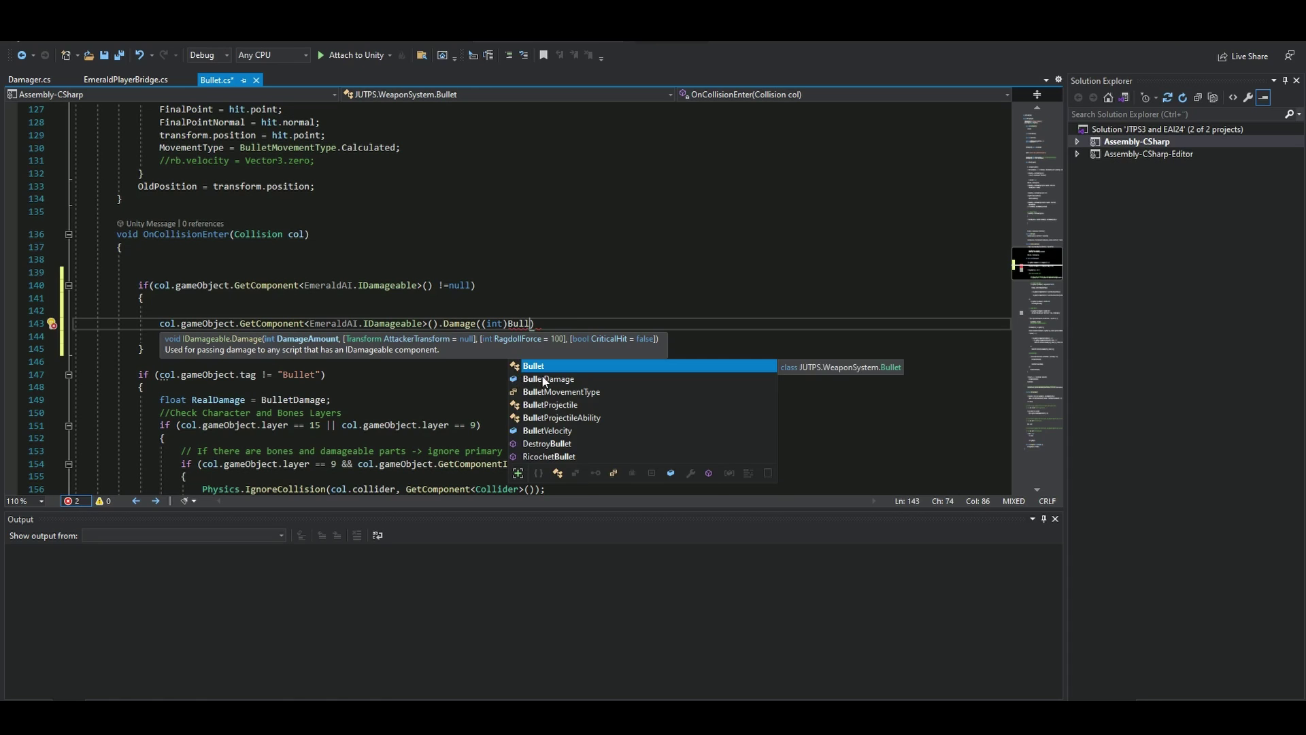
double_click(544, 378)
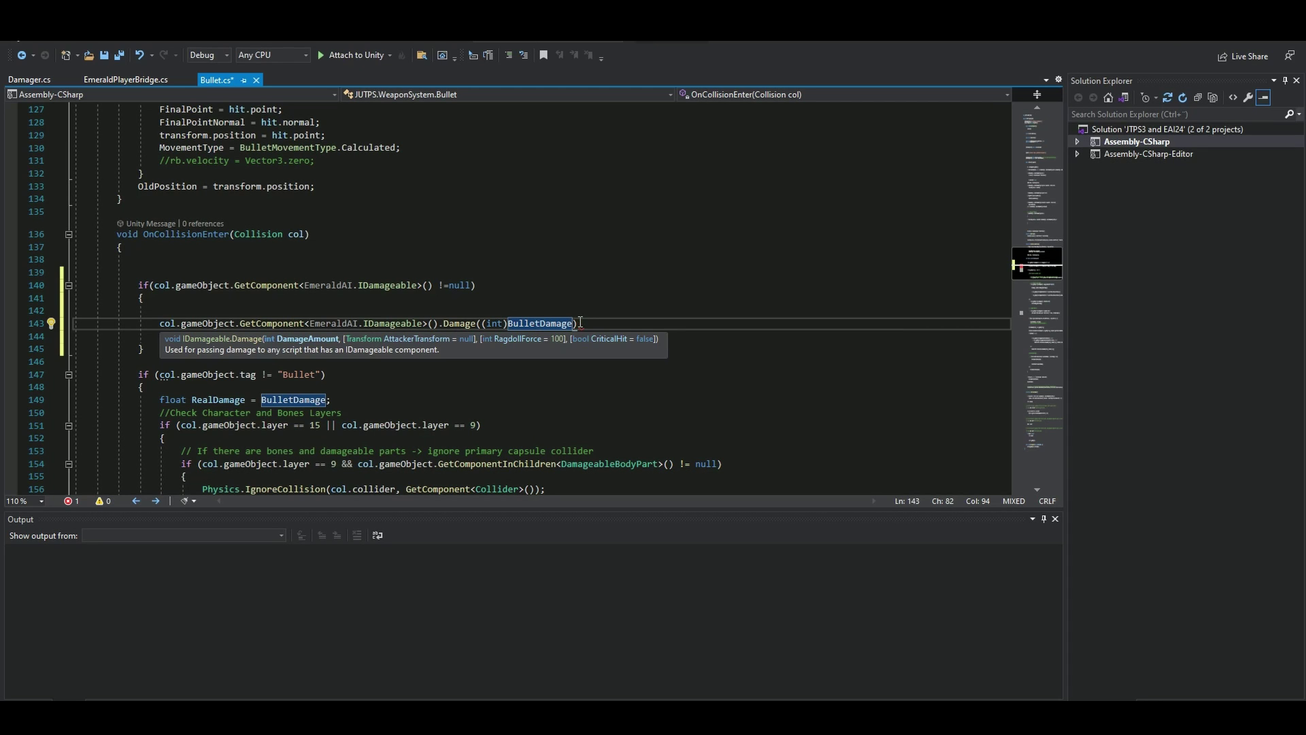
text(, tr)
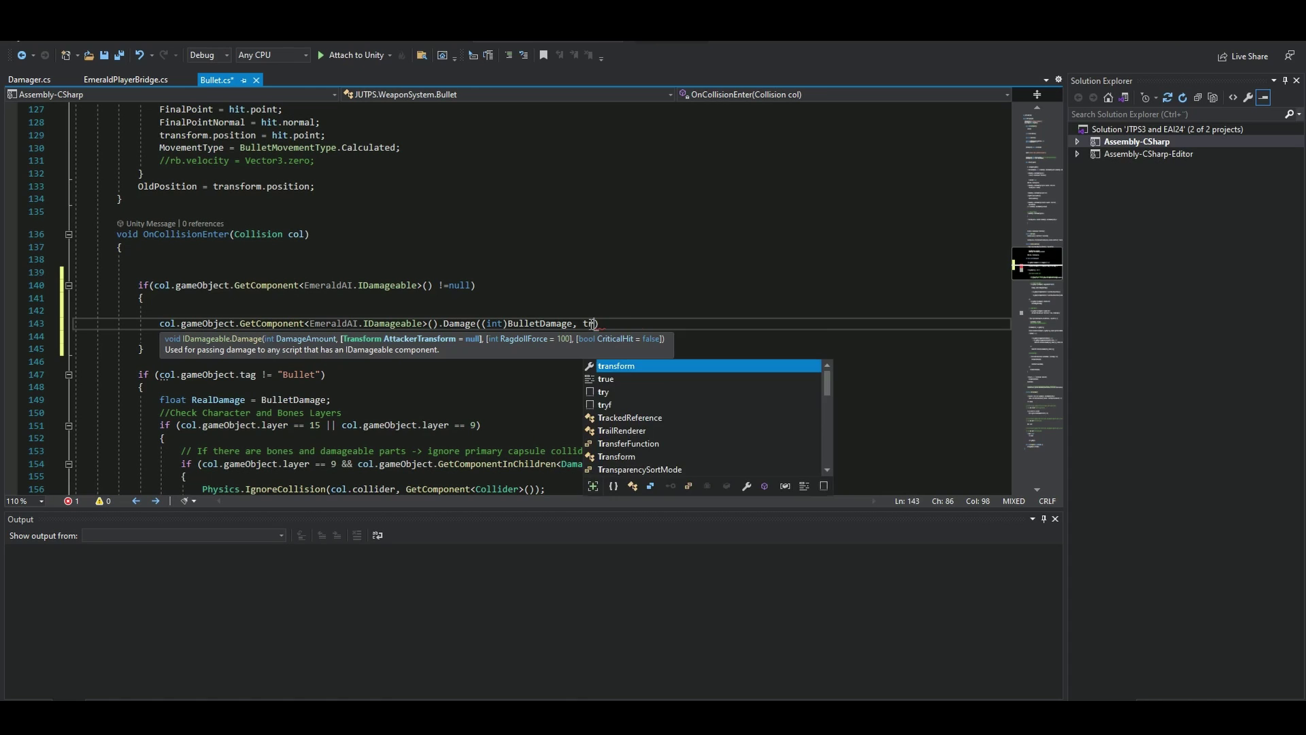
key(Tab)
text(, 0)
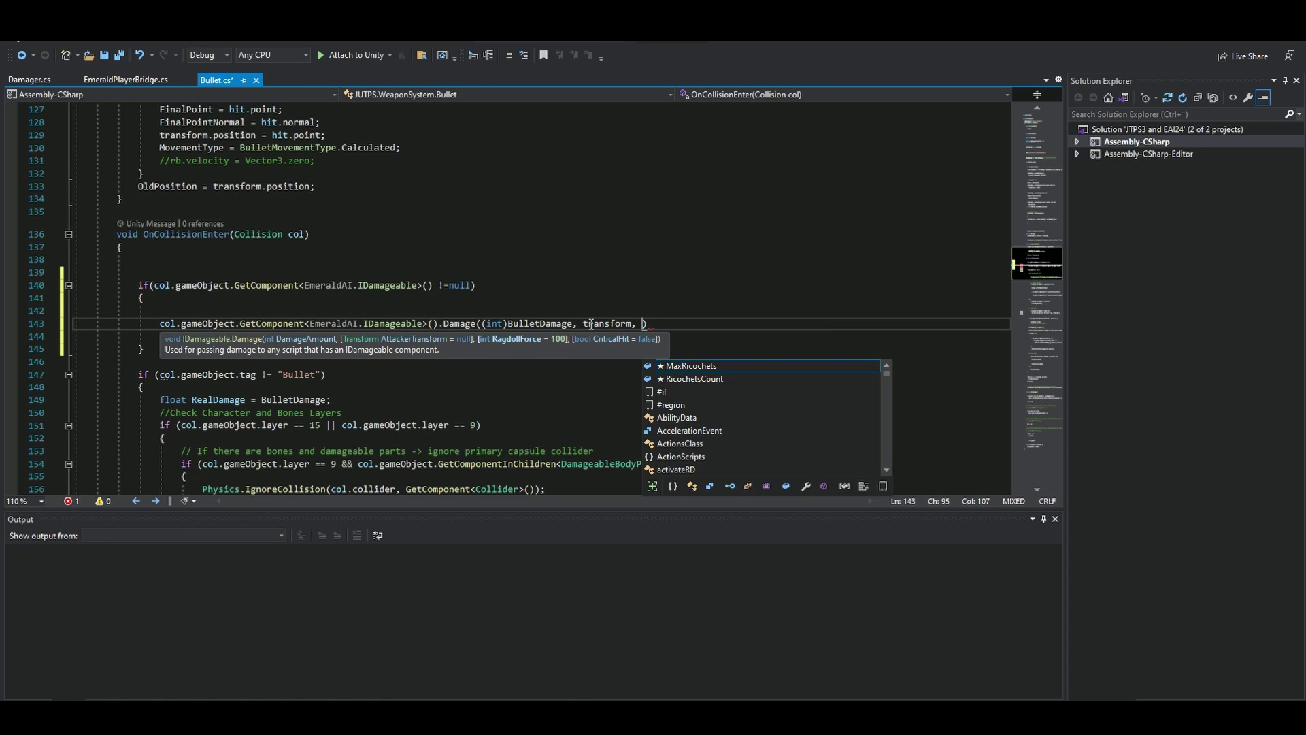
text();)
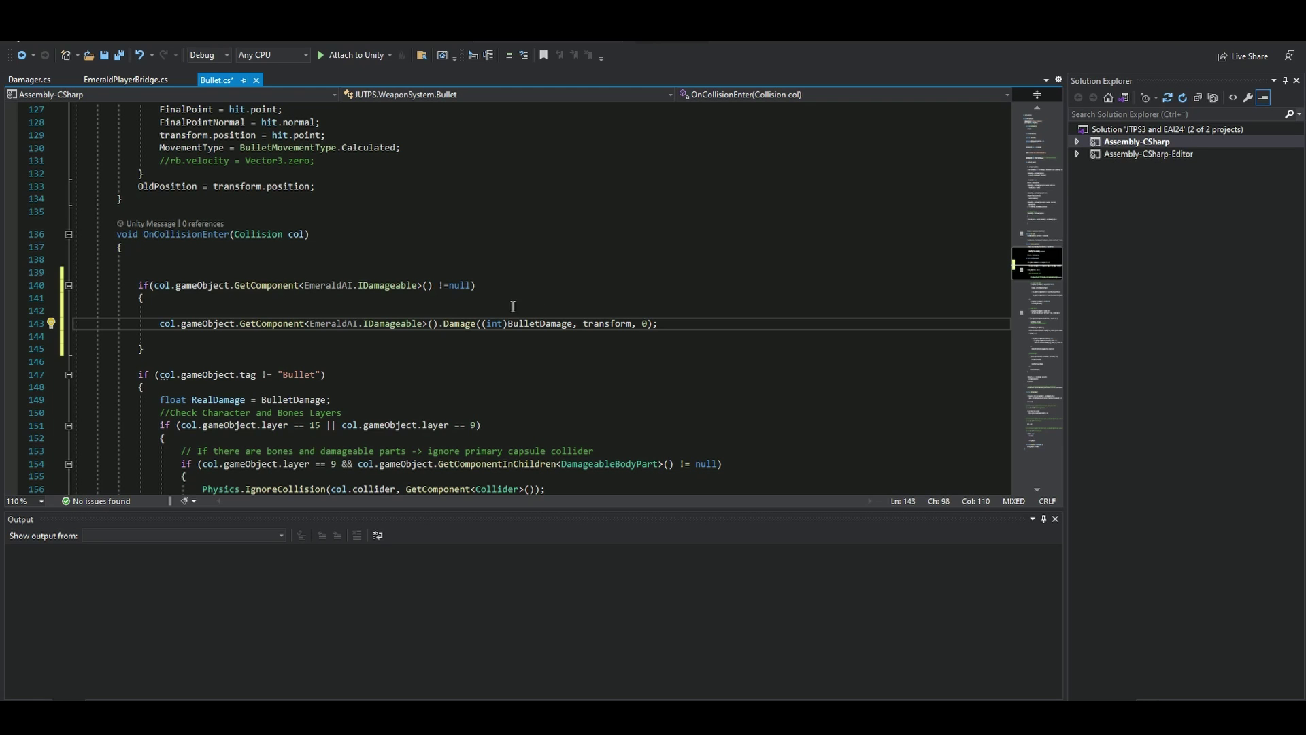
click(562, 284)
click(104, 55)
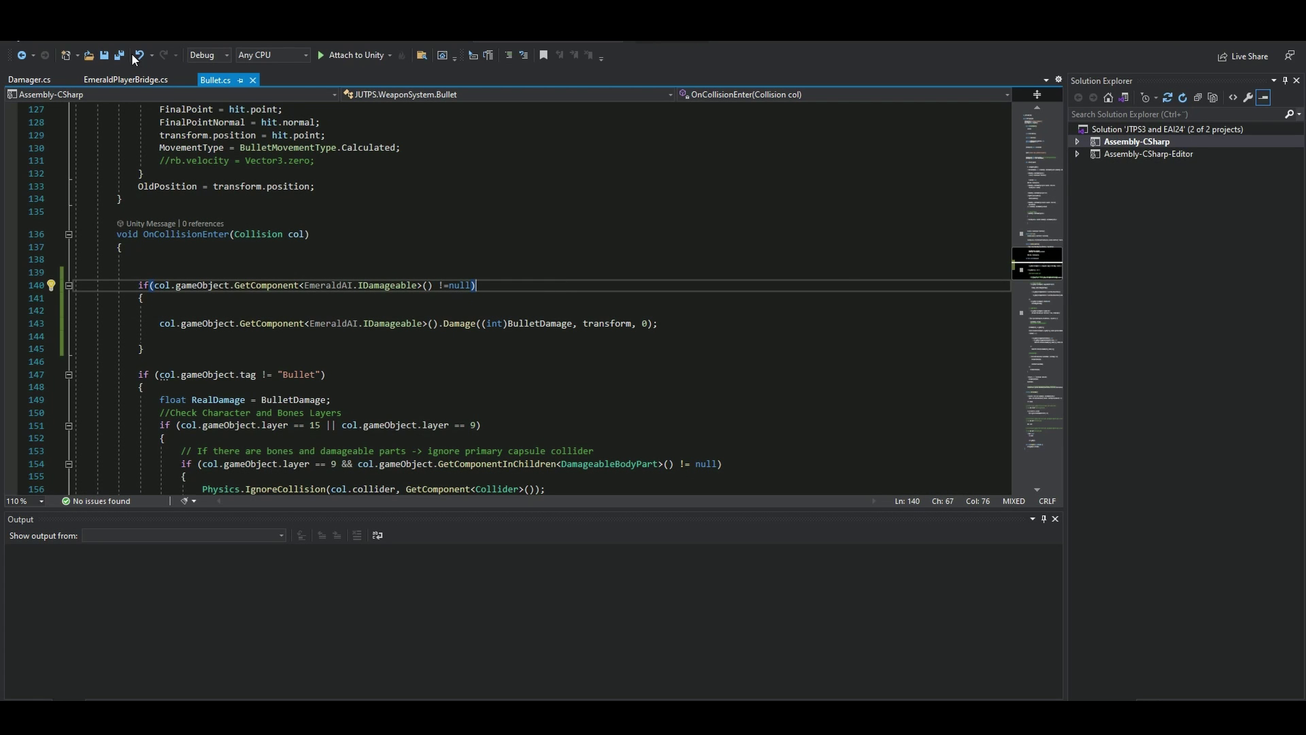
key(alt+Tab)
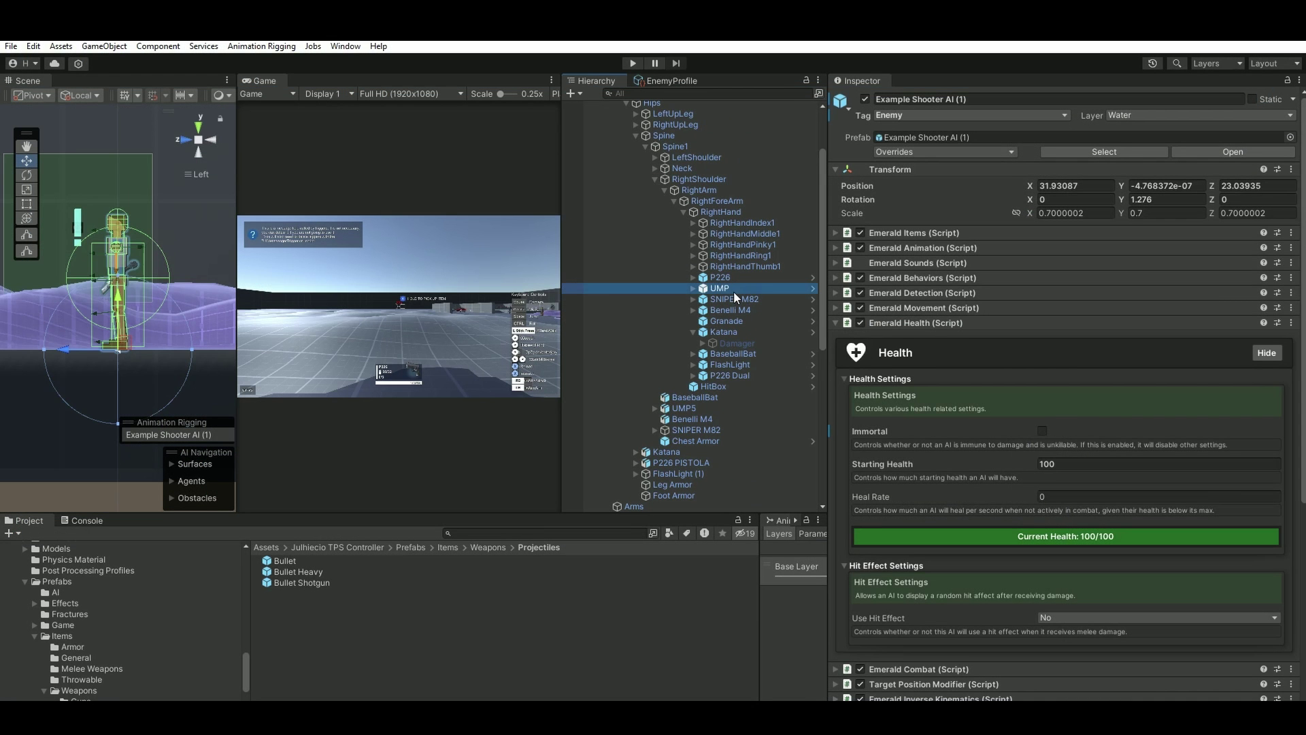
click(734, 291)
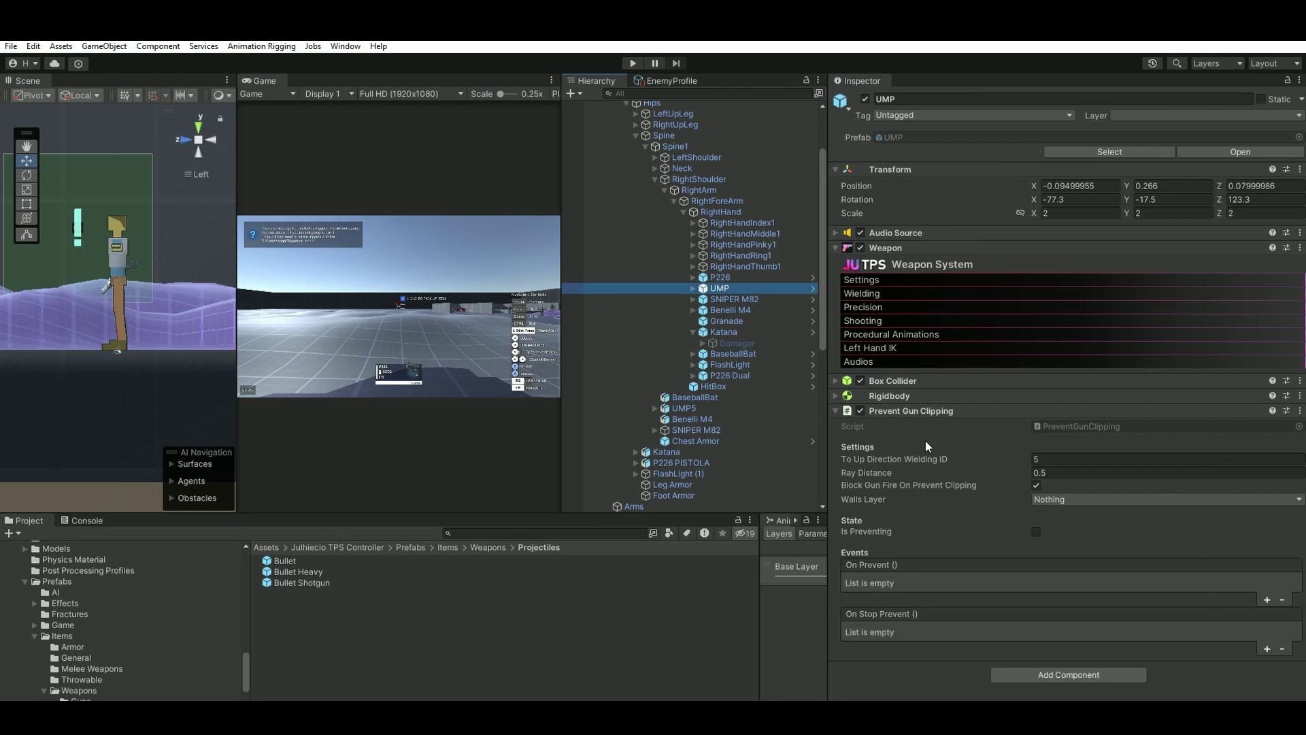
click(860, 320)
click(1062, 348)
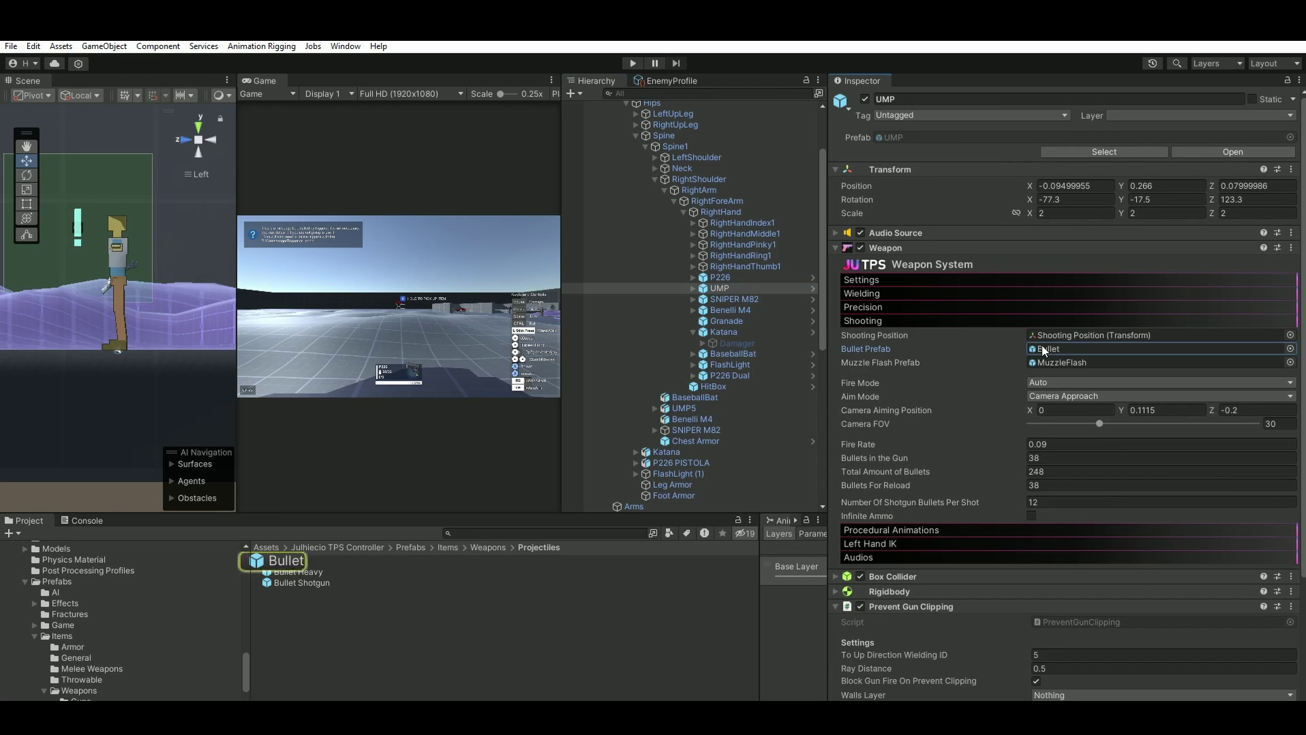
click(288, 562)
click(1038, 385)
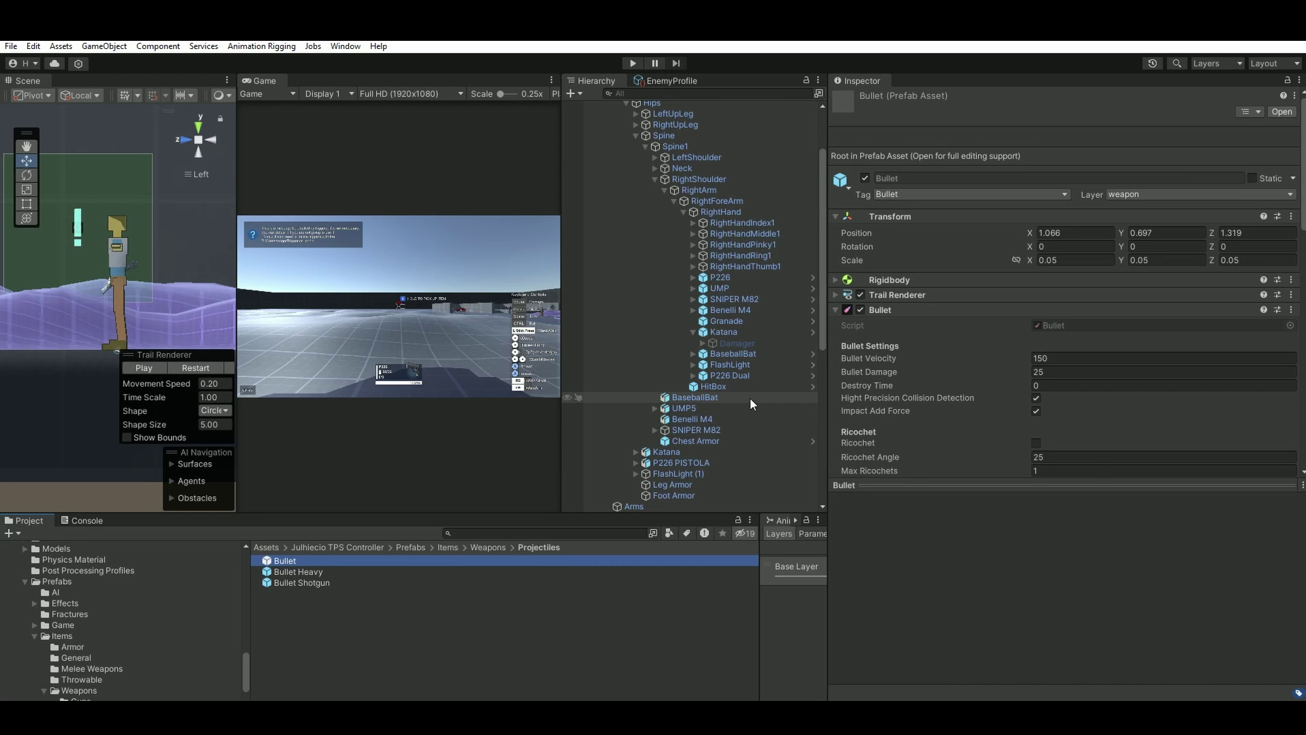
scroll(715, 470, down, 6)
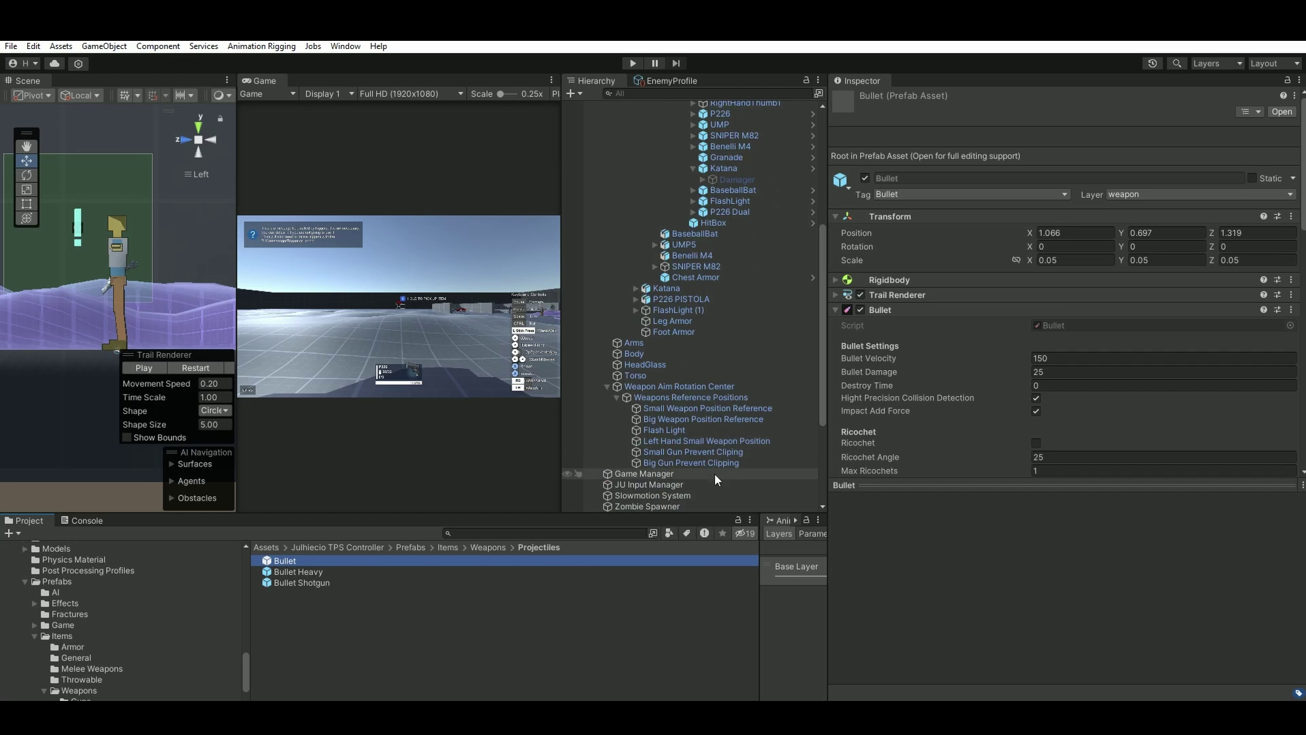
scroll(636, 476, down, 4)
click(639, 496)
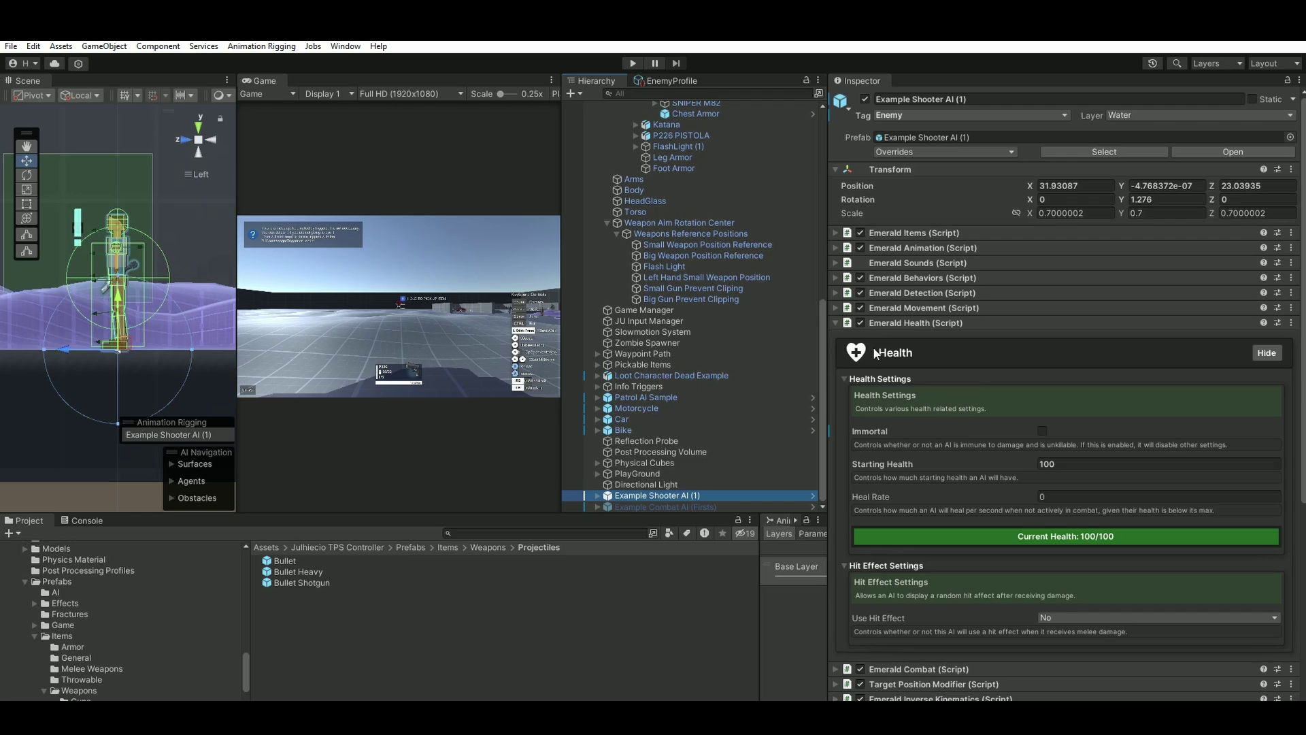
Step: Disable Example Shooter AI (1)'s Capsule Collider, re-expand Emerald Health and start Play mode
click(837, 322)
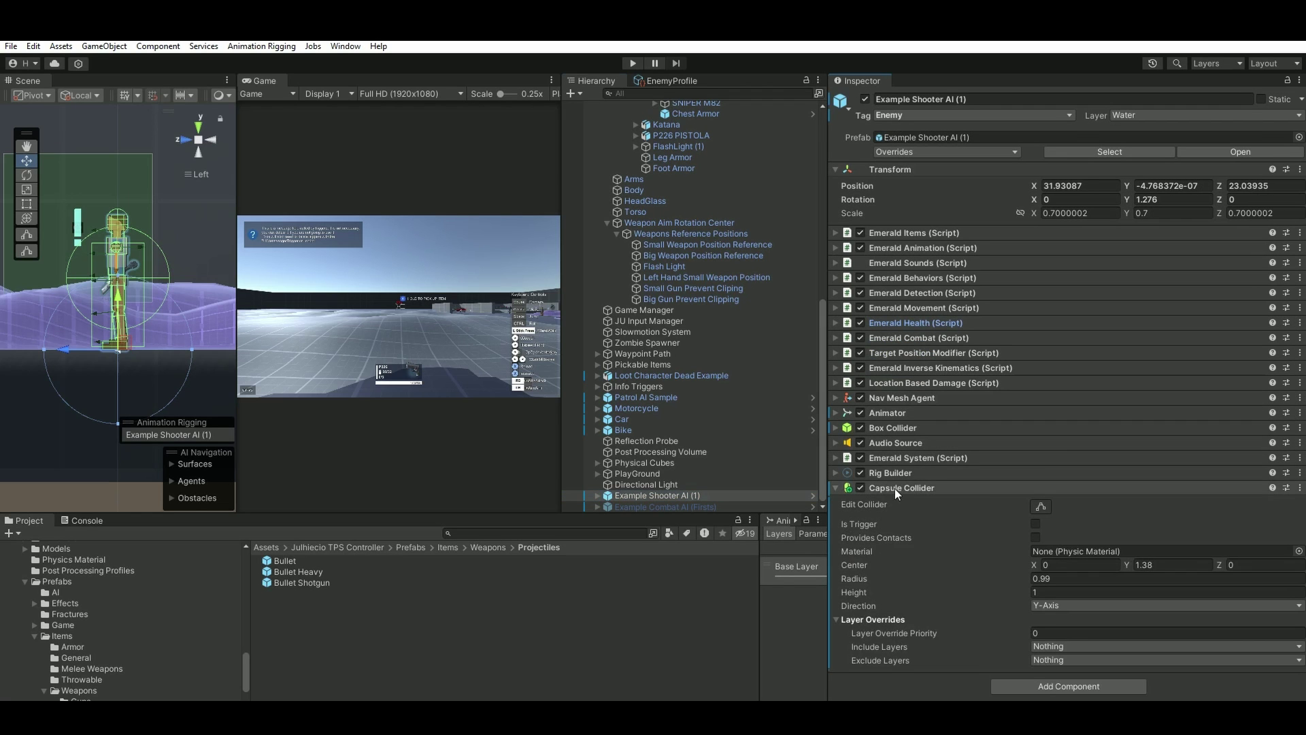
click(860, 488)
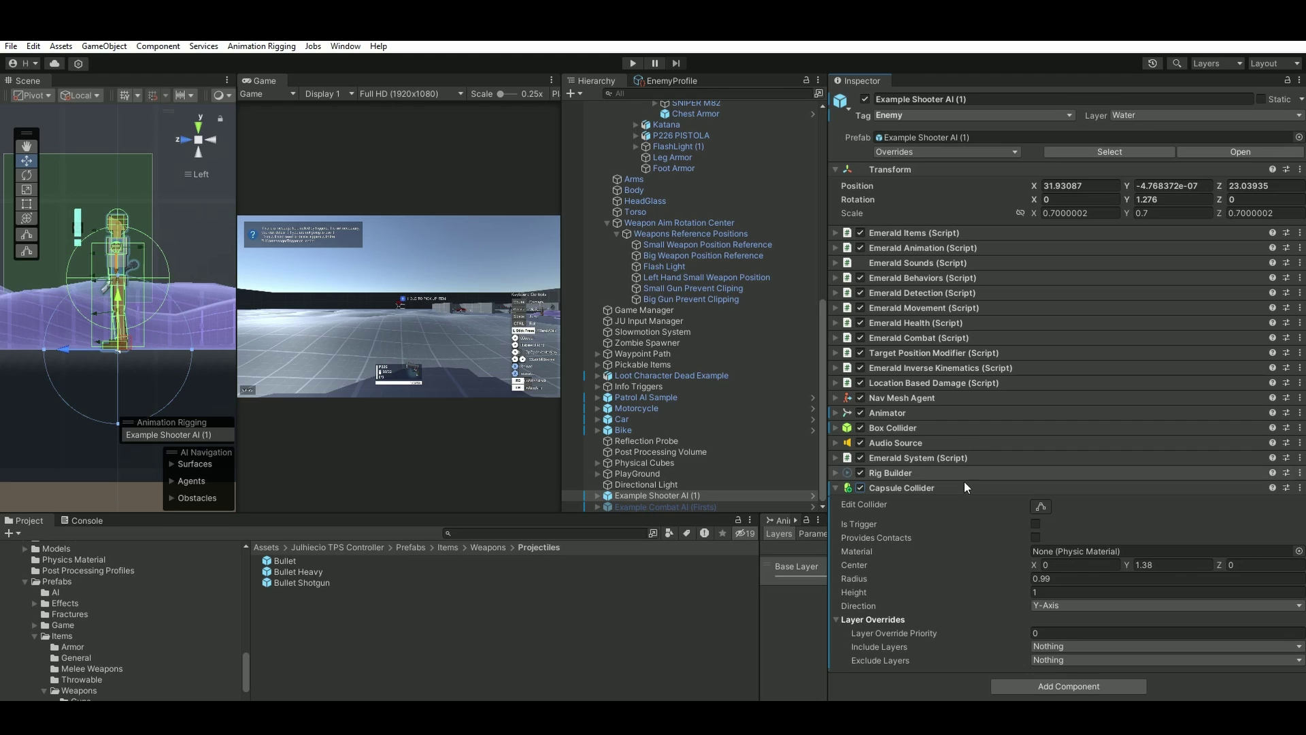
click(835, 487)
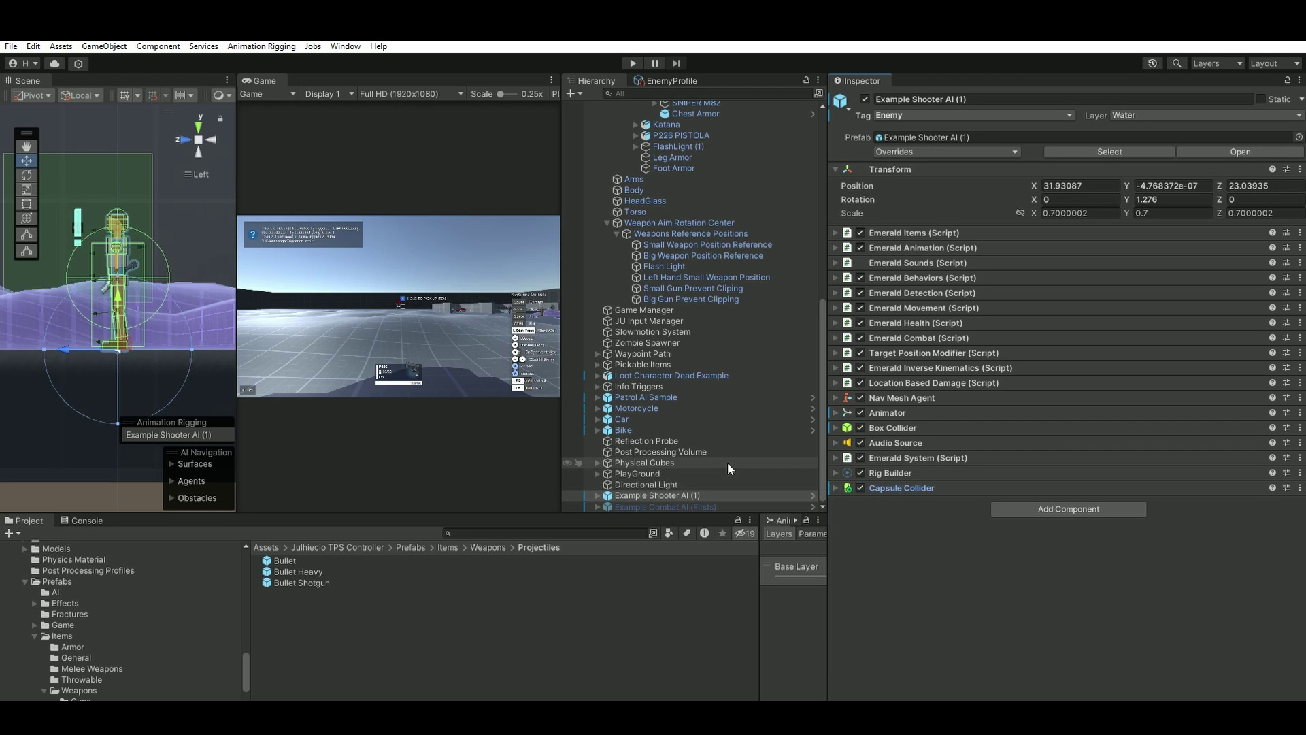
click(914, 324)
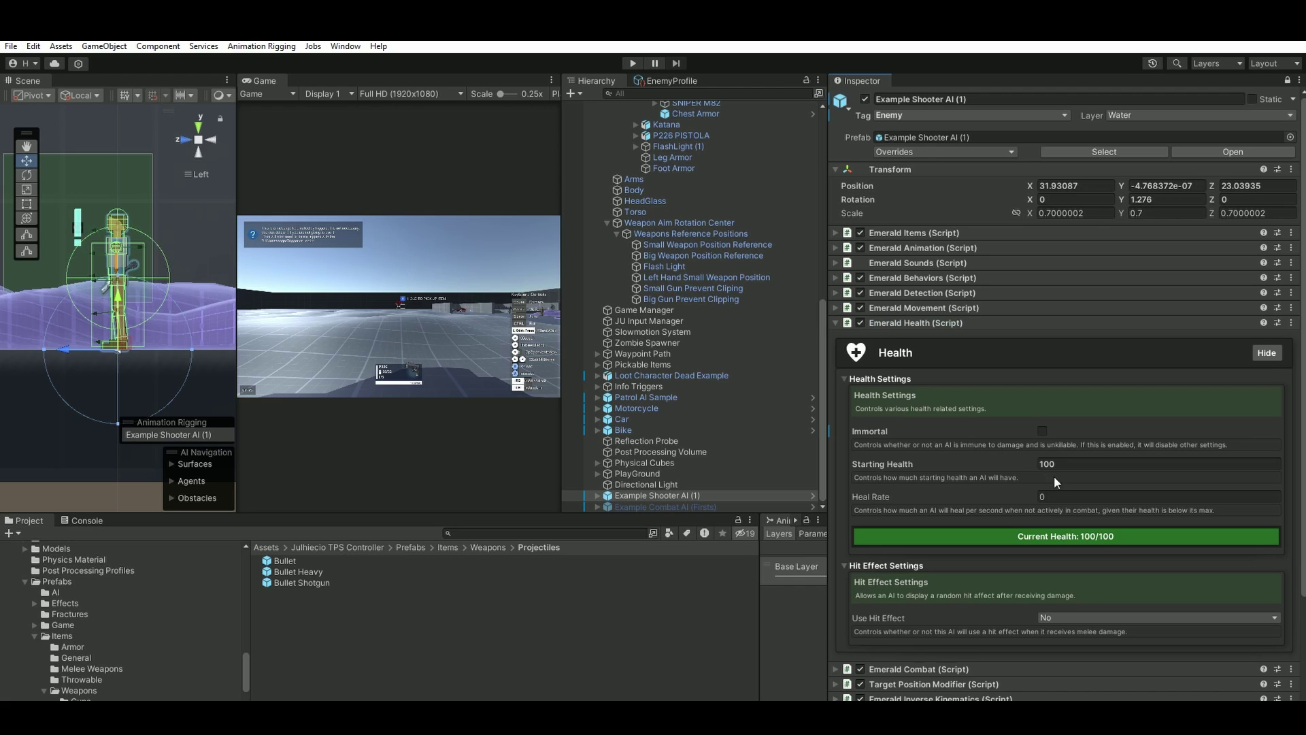
click(633, 62)
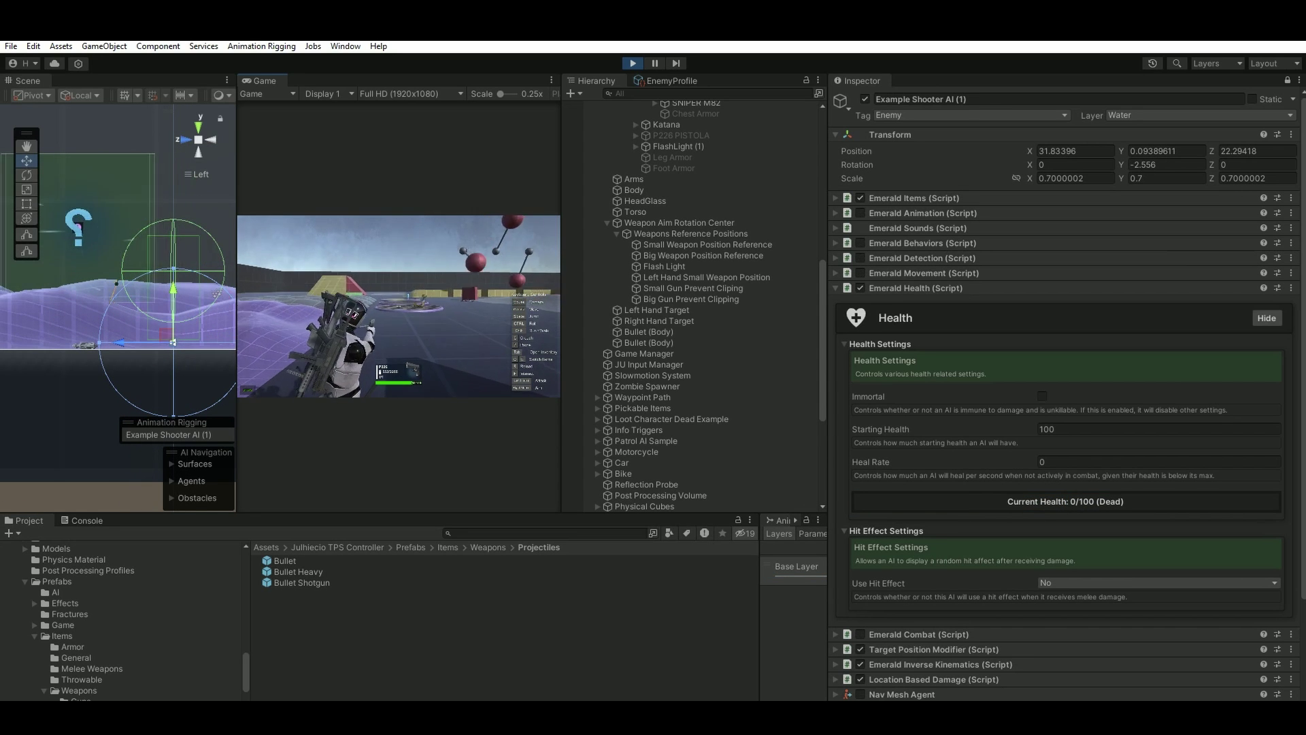
Step: Walk the player forward toward the platform and the red spheres during the play-test
key(w)
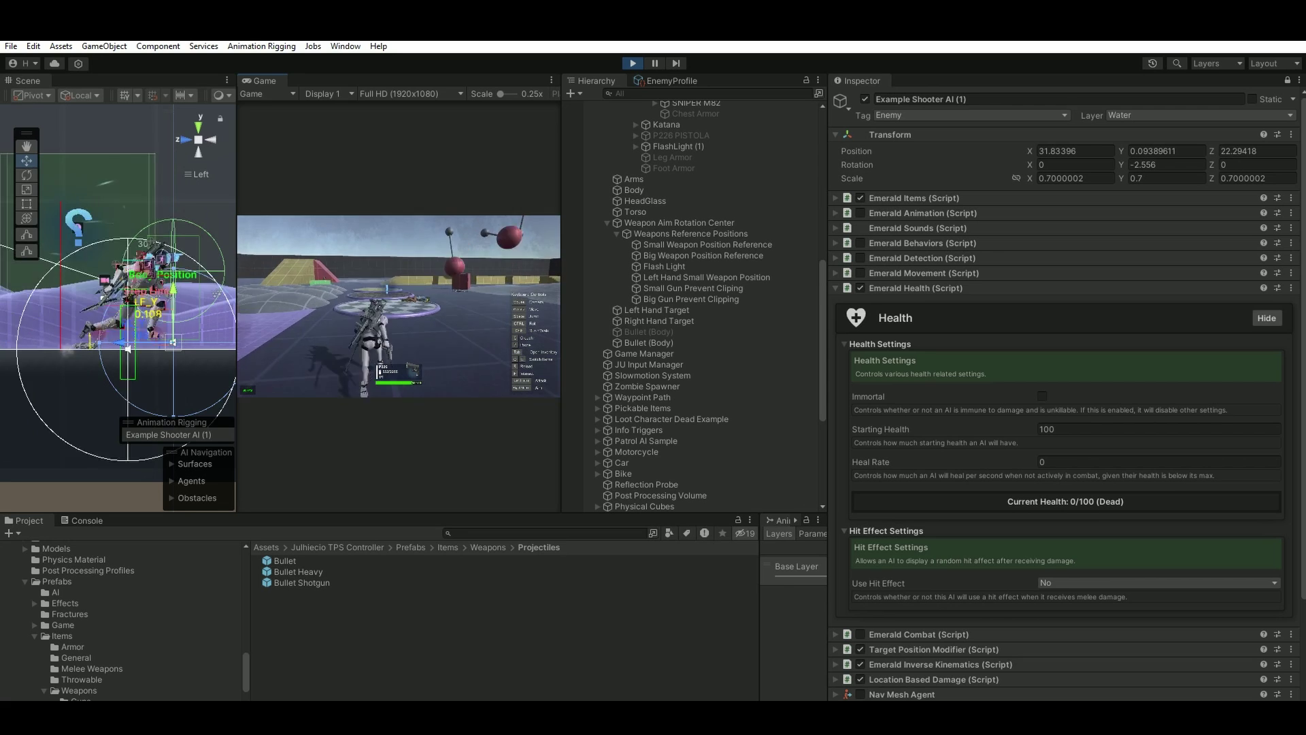
key(w)
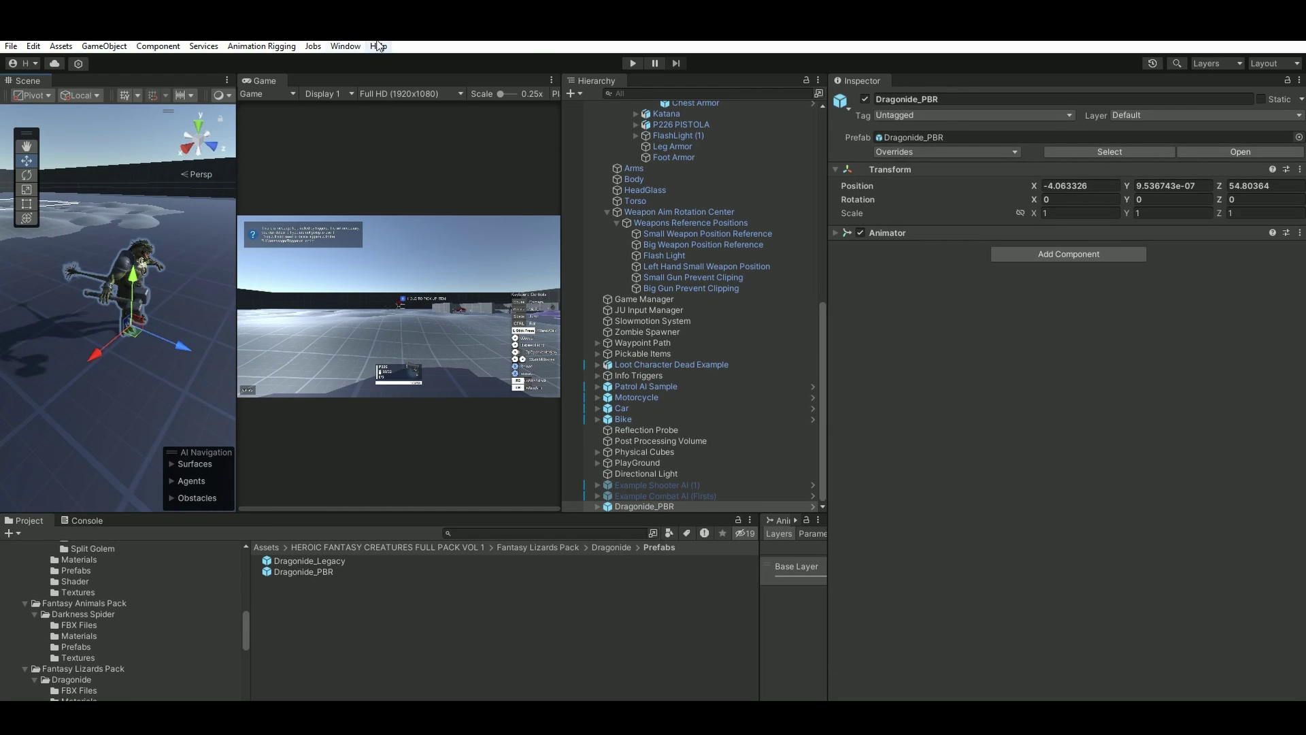
Step: Open the Emerald AI Setup Manager and assign Dragonide_PBR as the Object to Setup
click(262, 47)
mouse_move(335, 46)
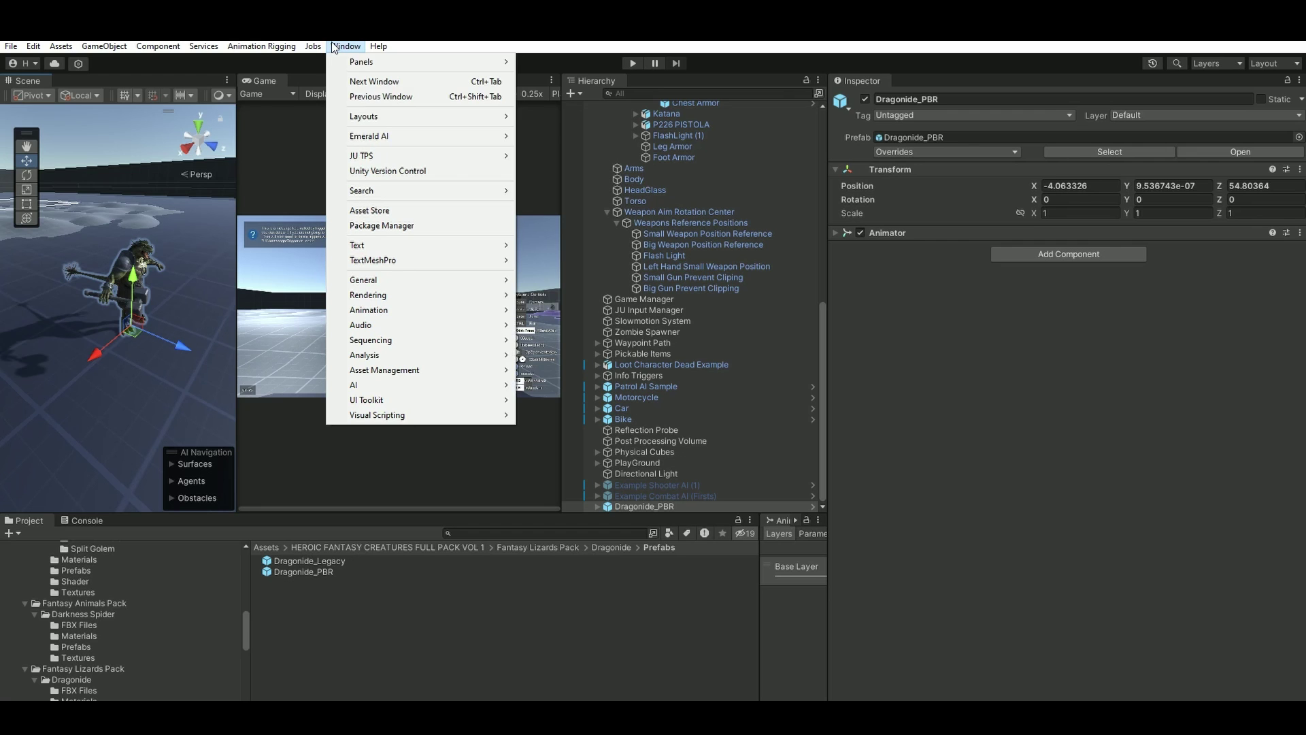
mouse_move(394, 137)
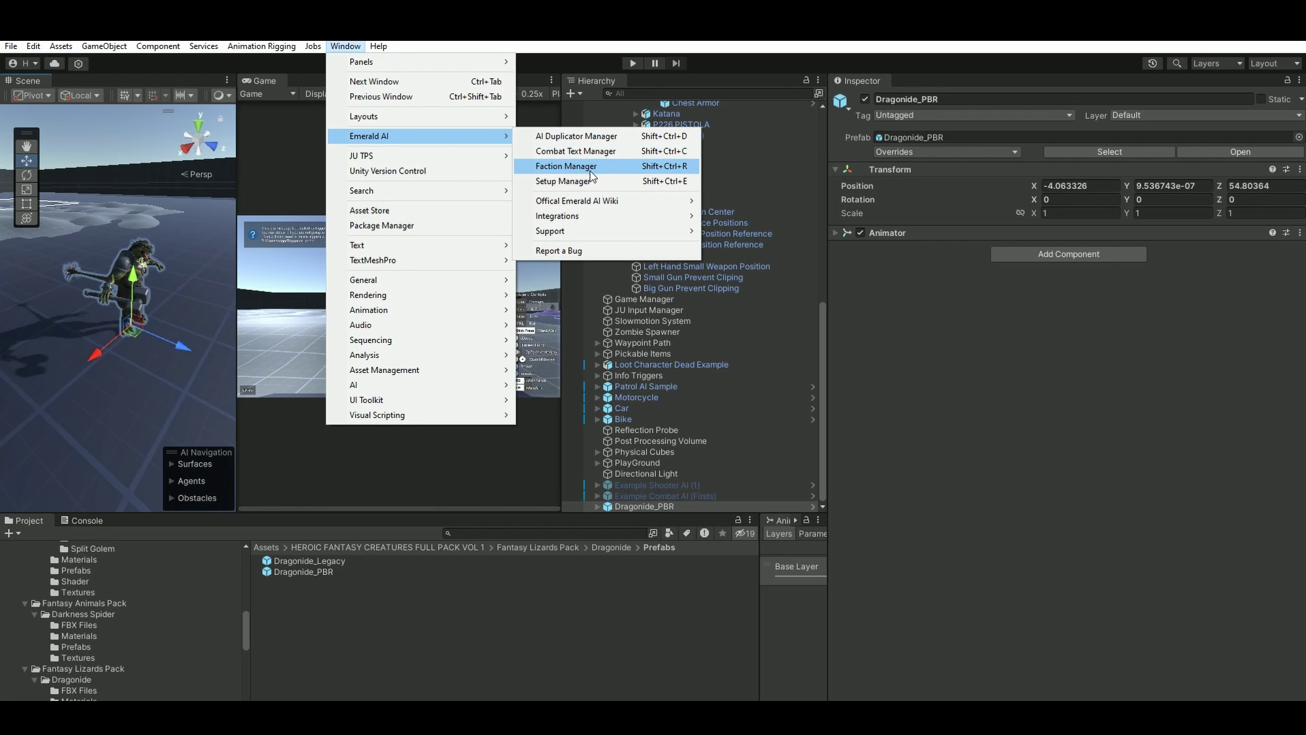
click(587, 180)
drag(440, 134, 400, 134)
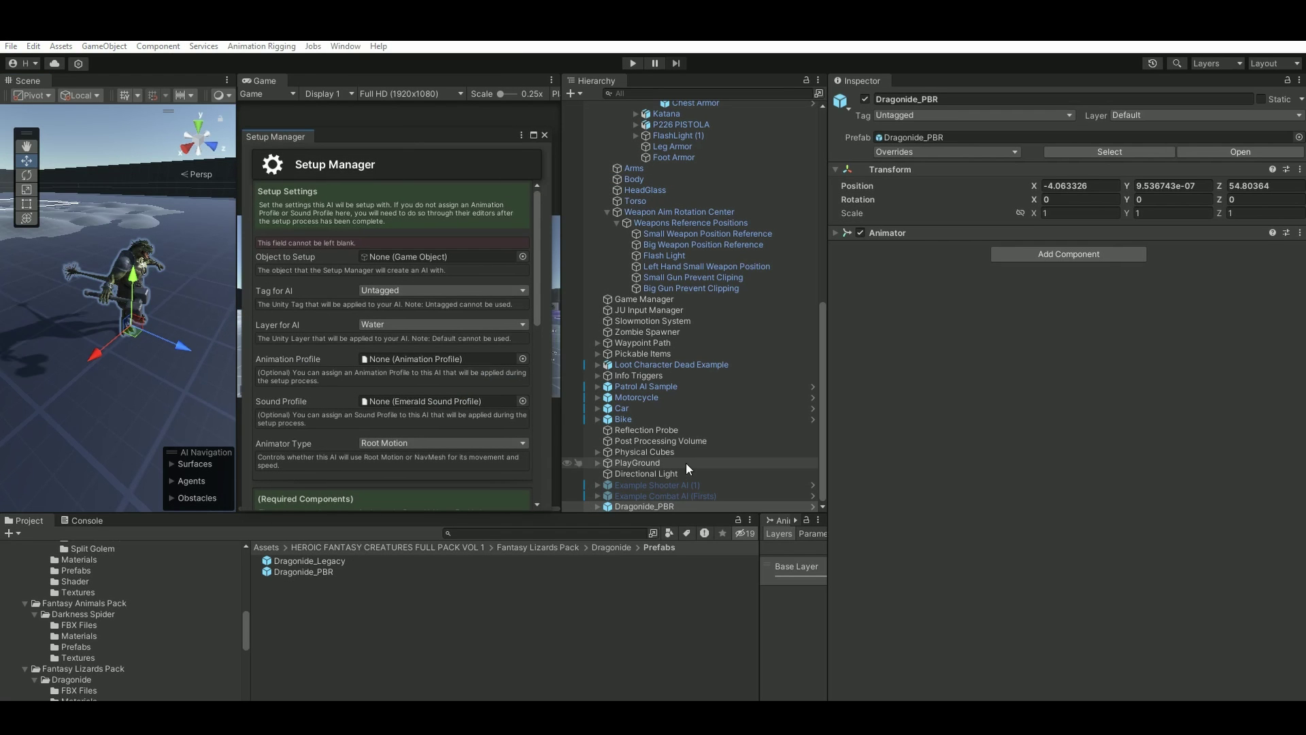
drag(668, 502, 406, 260)
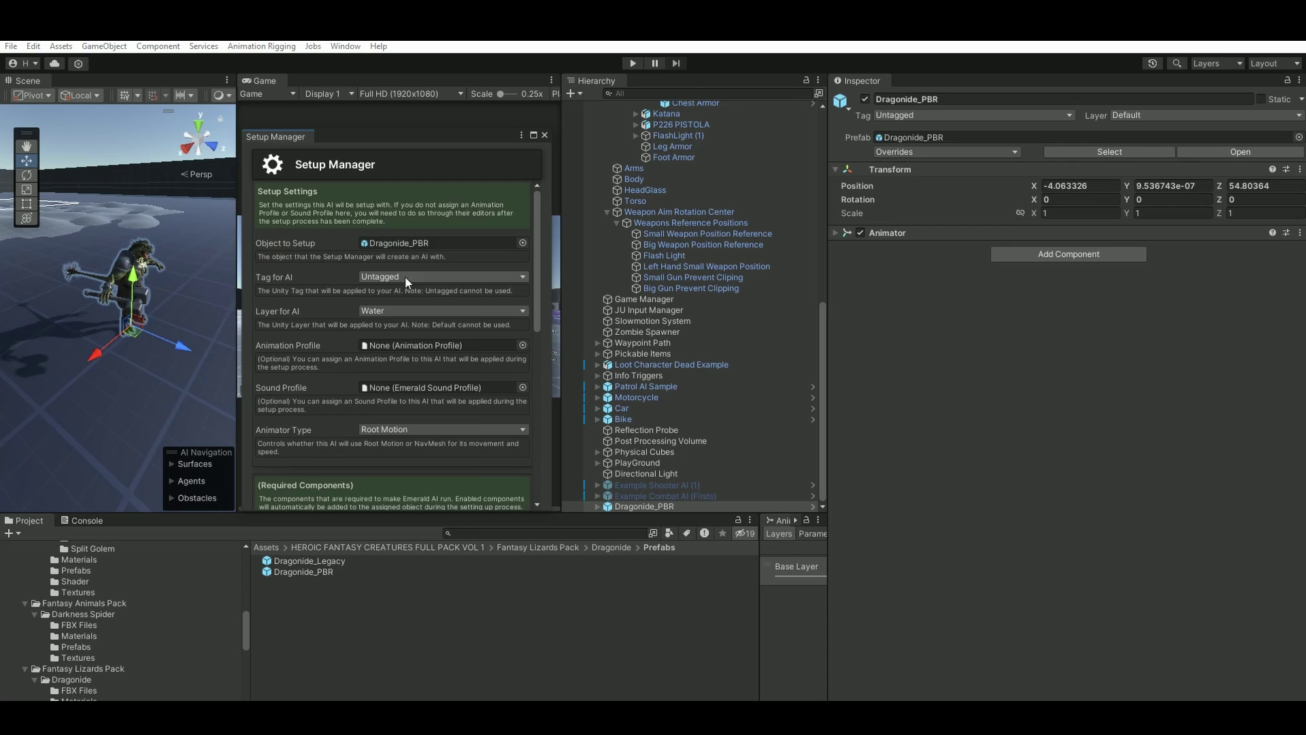
Step: Set the AI's Tag and Layer both to Enemy
click(405, 277)
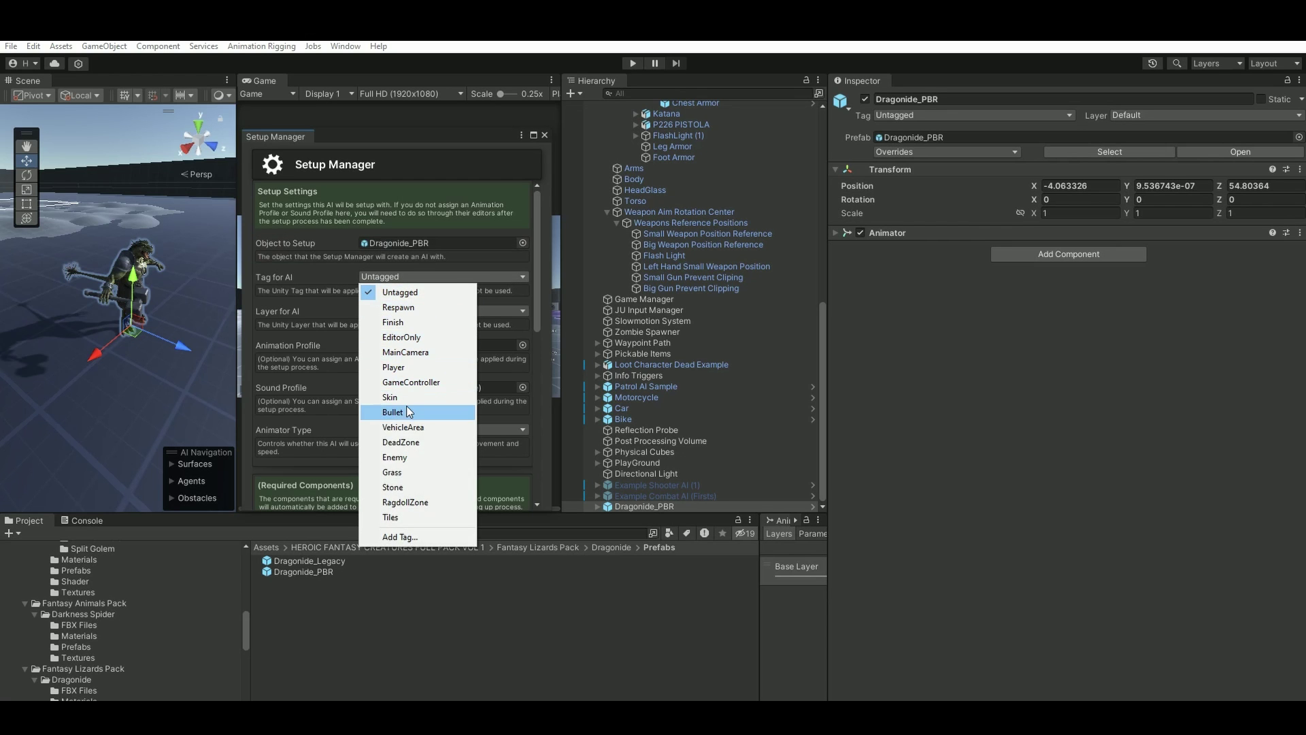
click(407, 457)
click(384, 310)
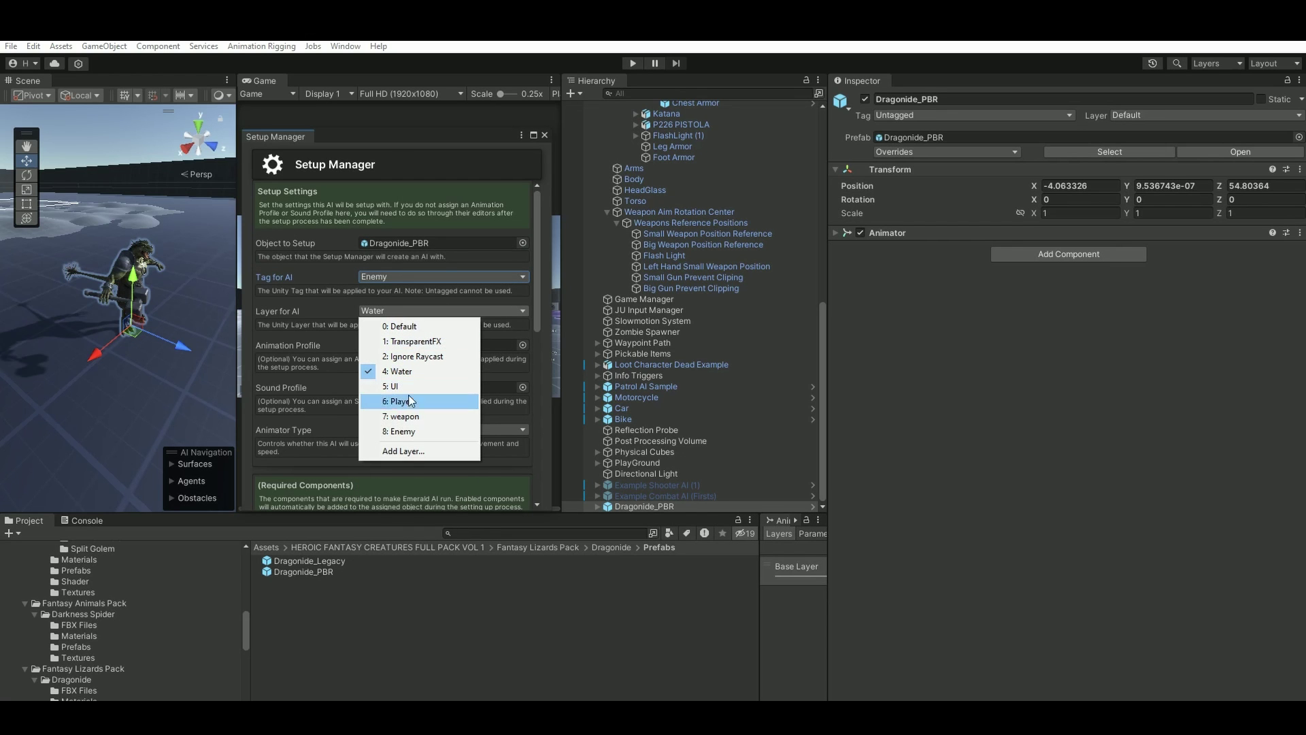
click(407, 432)
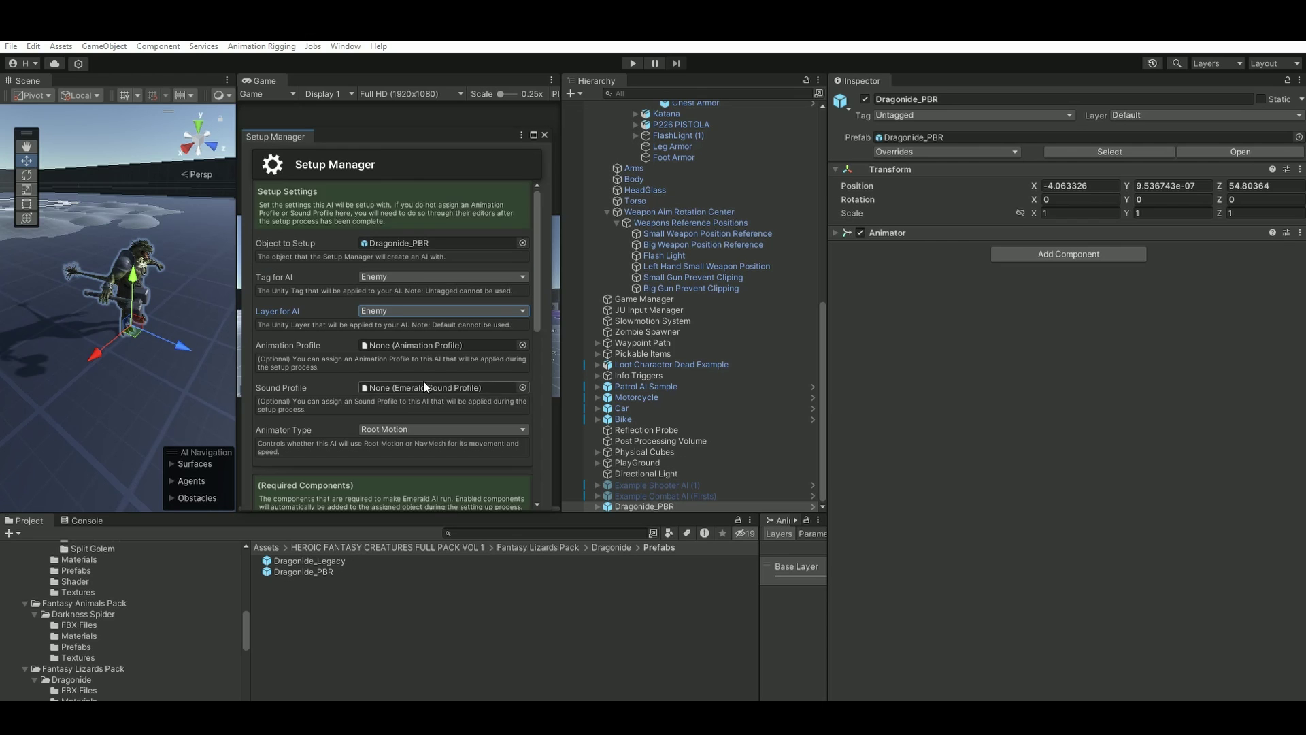
Step: Include the Emerald UI and Items components, then run Setup AI and confirm creation
scroll(406, 361, down, 3)
scroll(395, 368, down, 10)
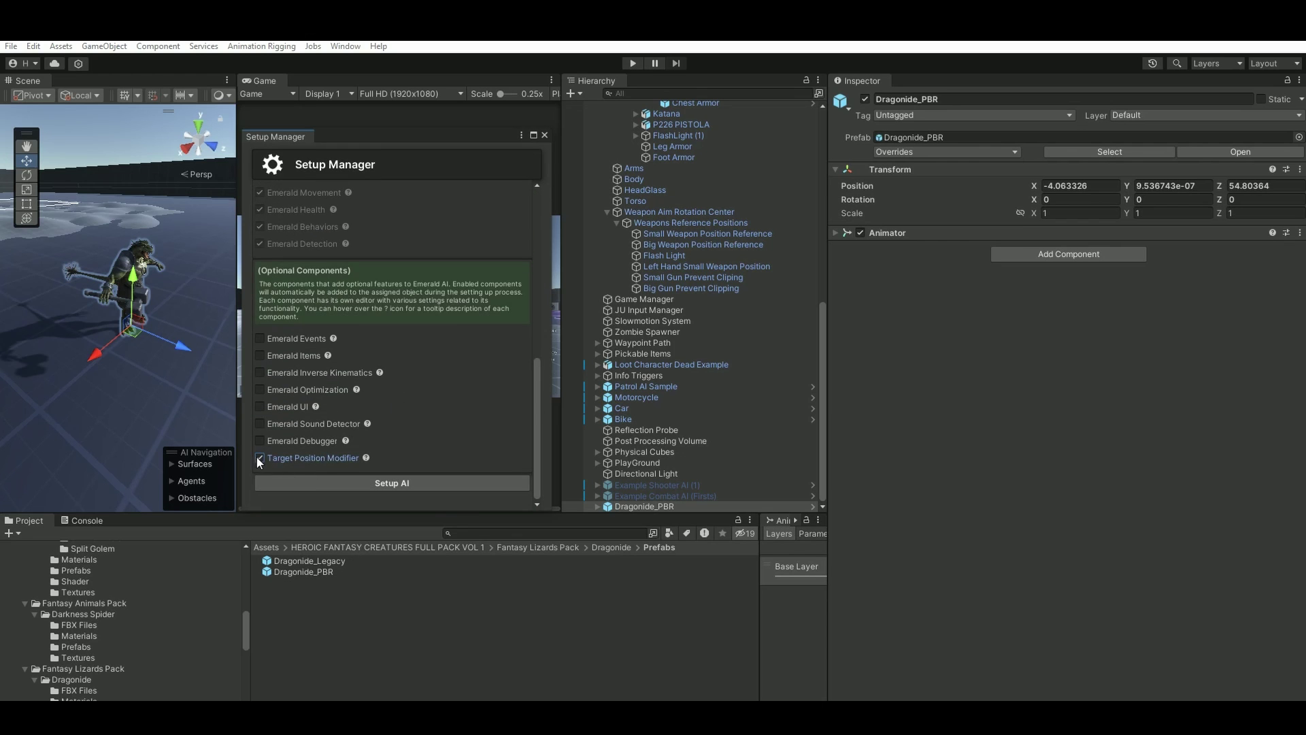
click(260, 407)
click(259, 356)
click(391, 483)
click(711, 410)
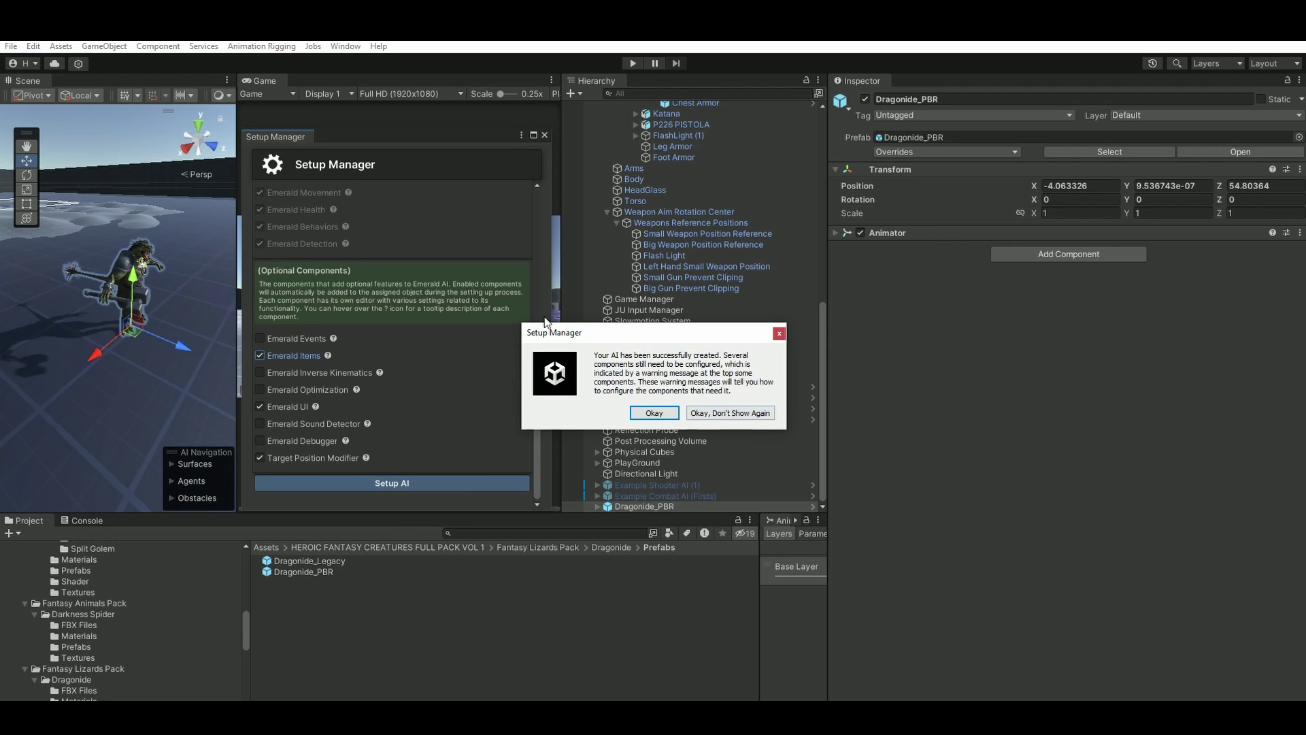
click(654, 413)
click(545, 135)
alt+drag(190, 266, 129, 300)
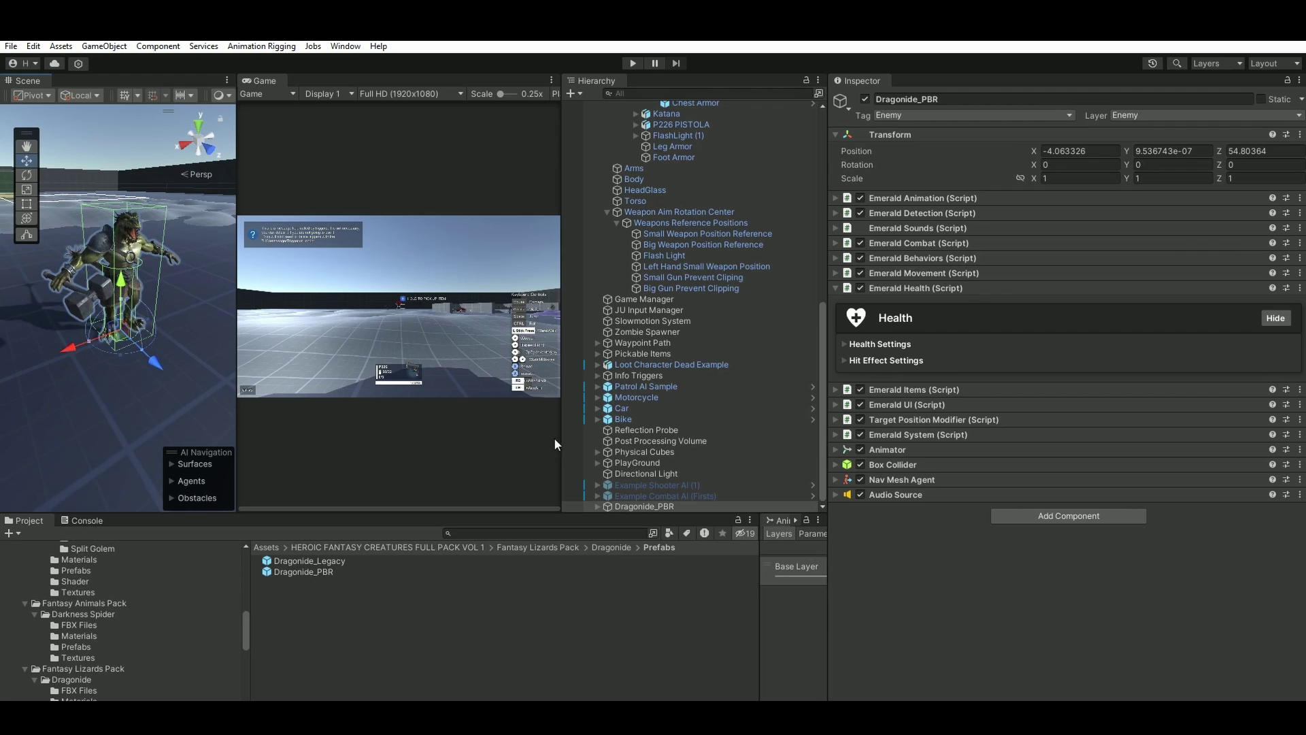
Step: Create a new animation profile saved as EnemyProfile.asset in AnimationProfile_Controller, overwriting the old file
scroll(683, 296, up, 5)
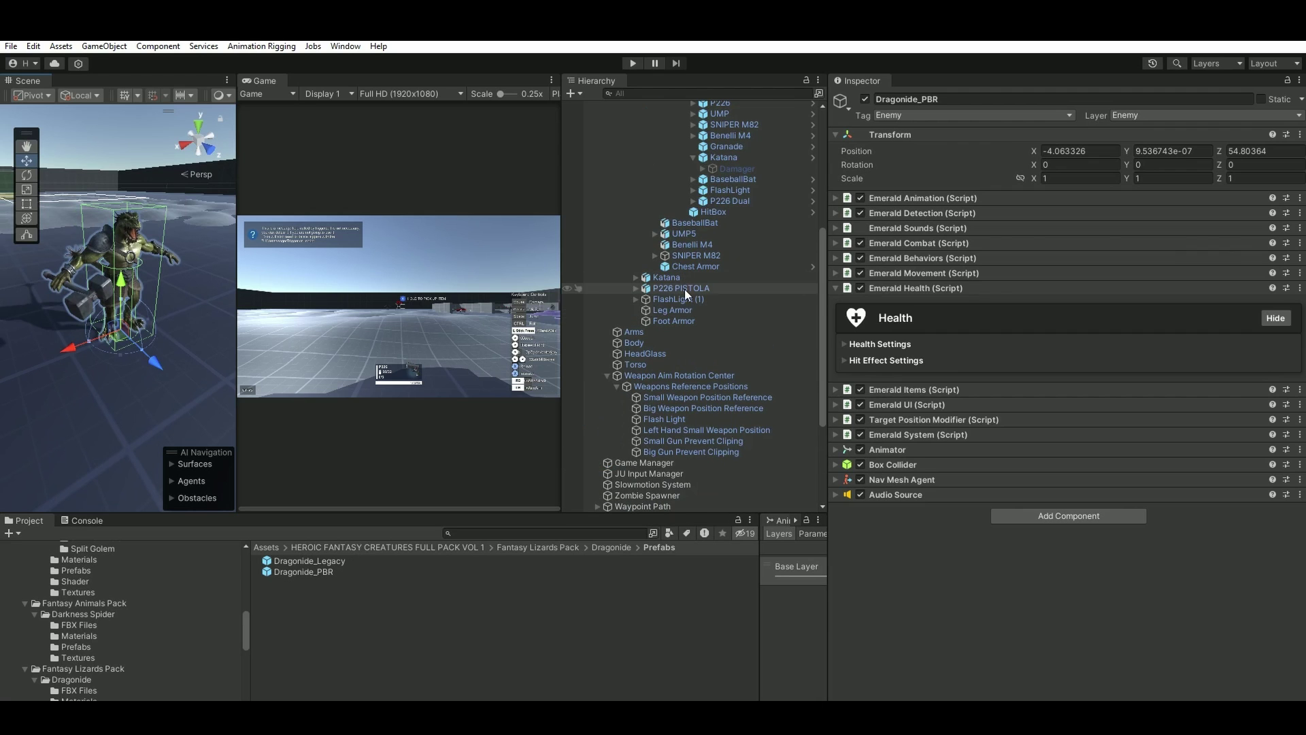
click(833, 288)
click(834, 198)
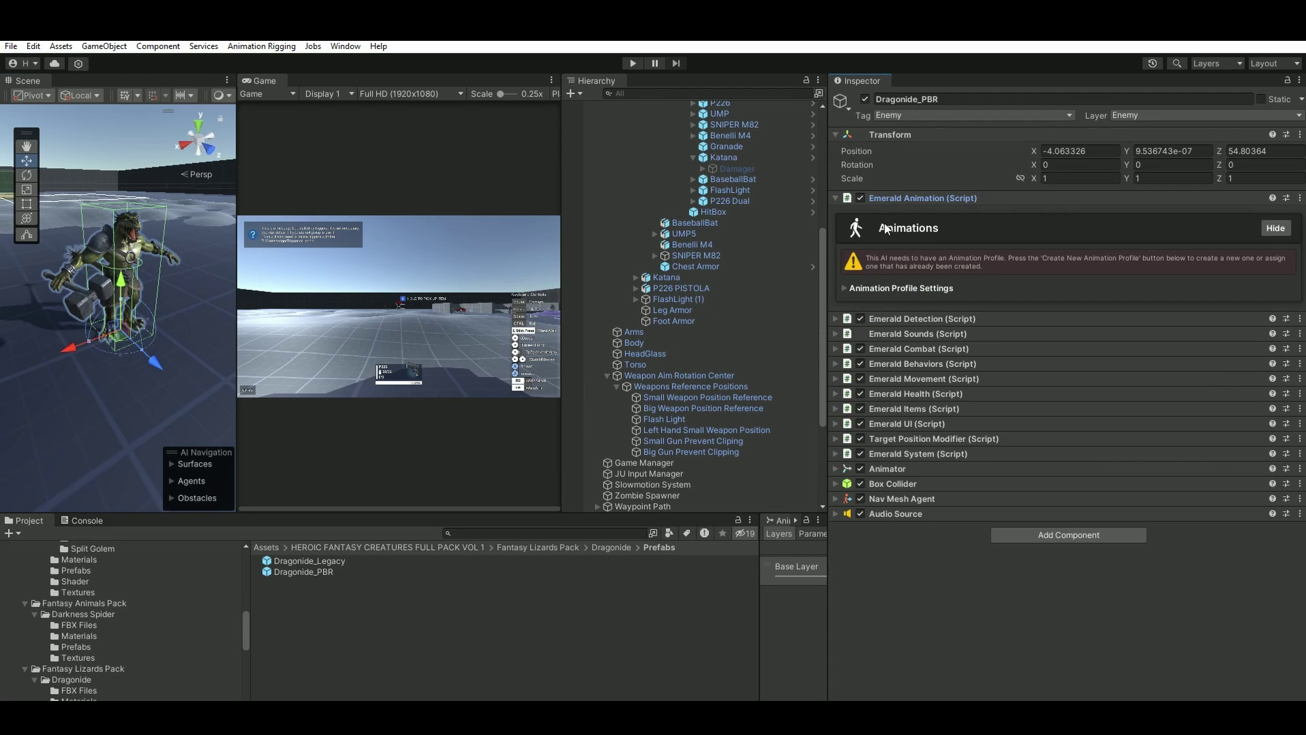
click(846, 289)
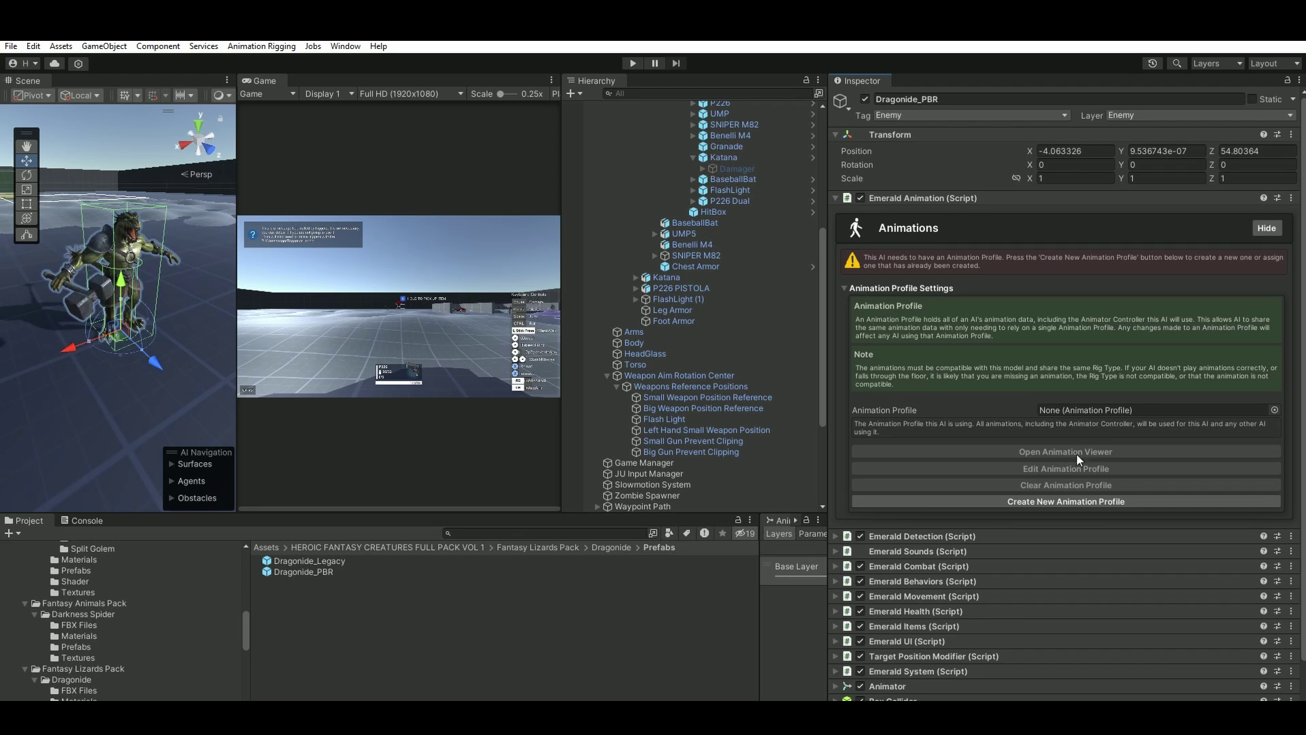
click(1067, 502)
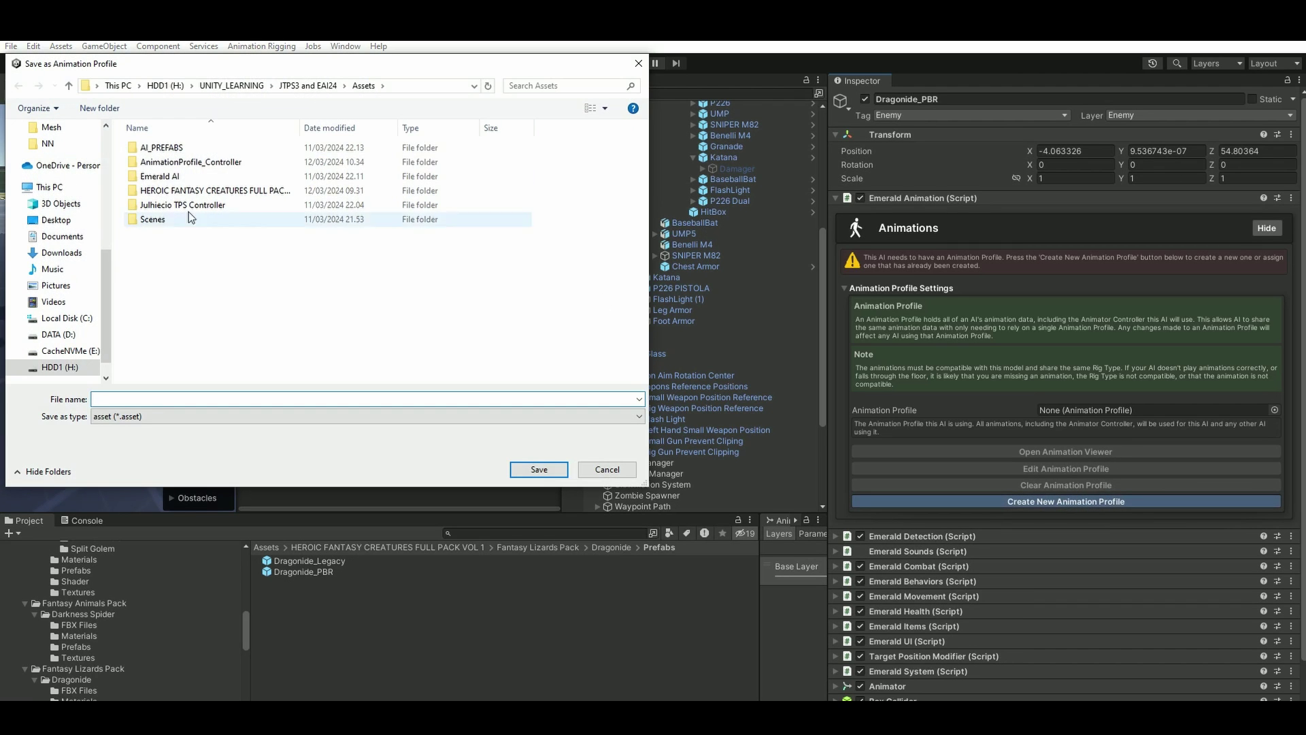
double_click(178, 163)
click(185, 149)
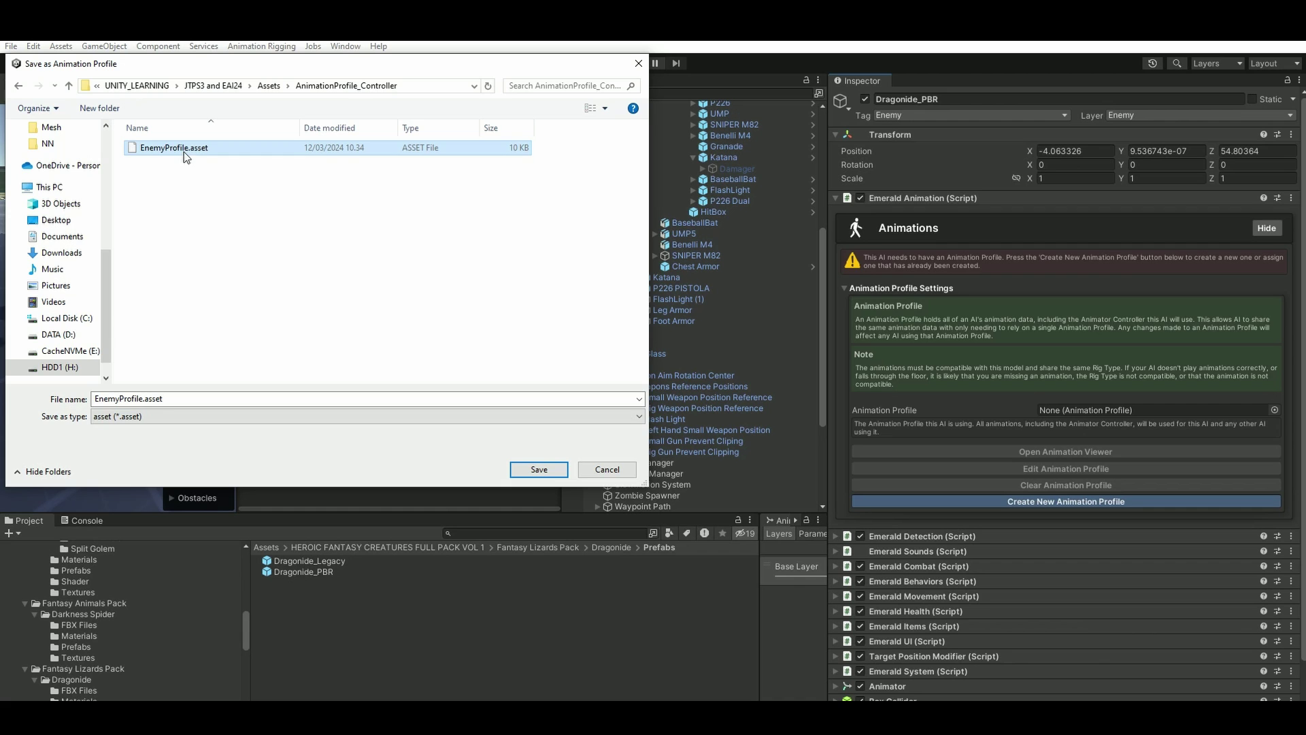
click(535, 471)
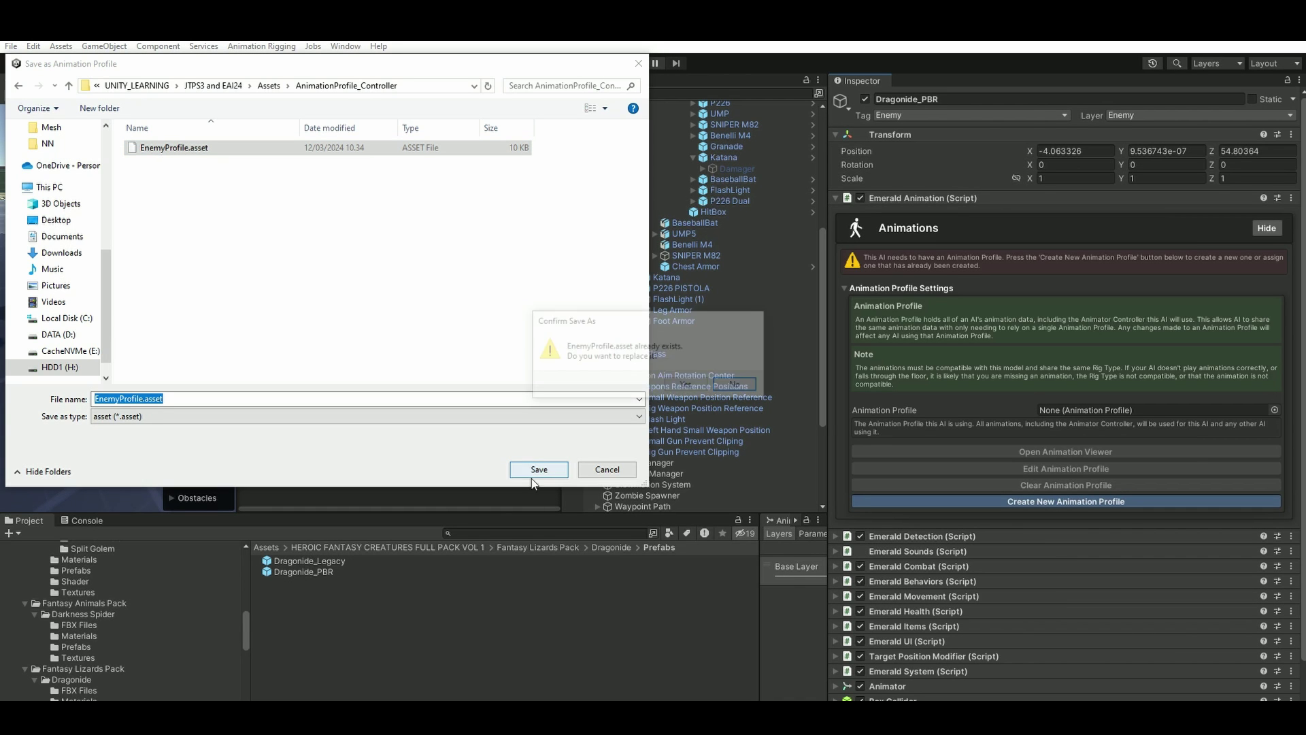
click(685, 383)
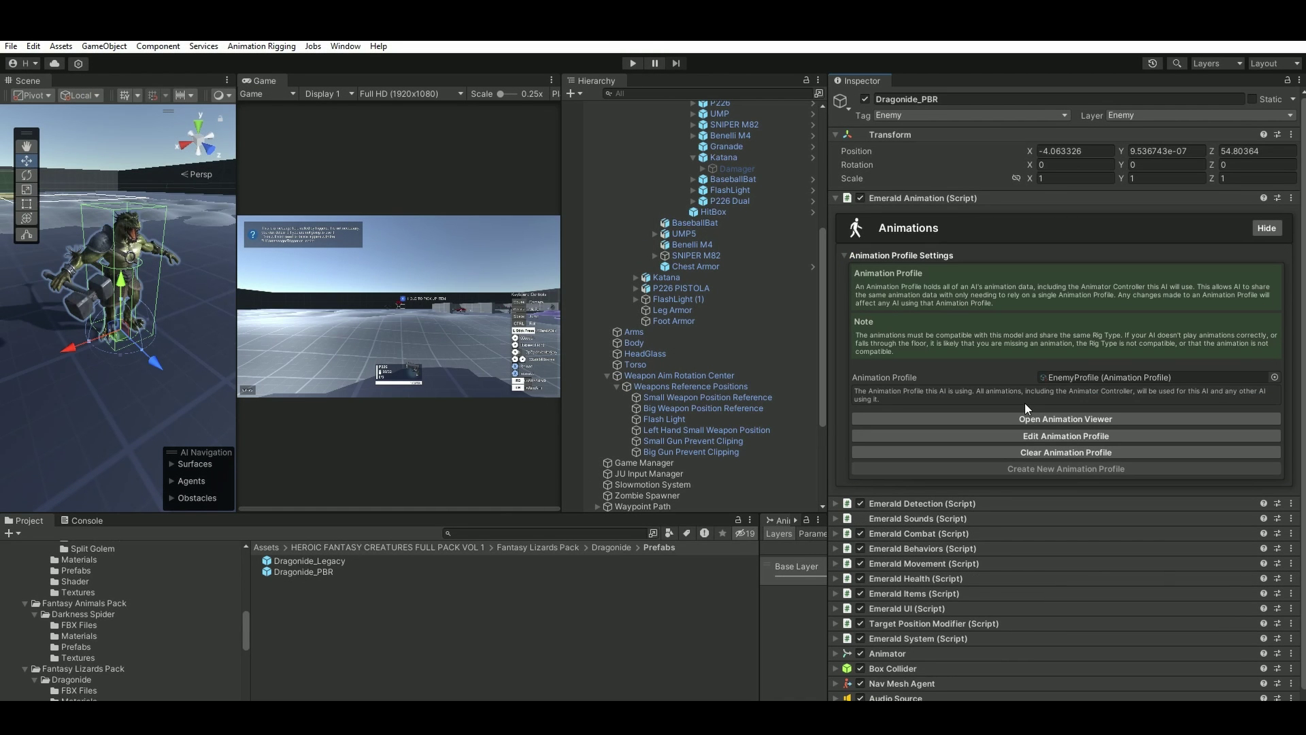
click(1077, 436)
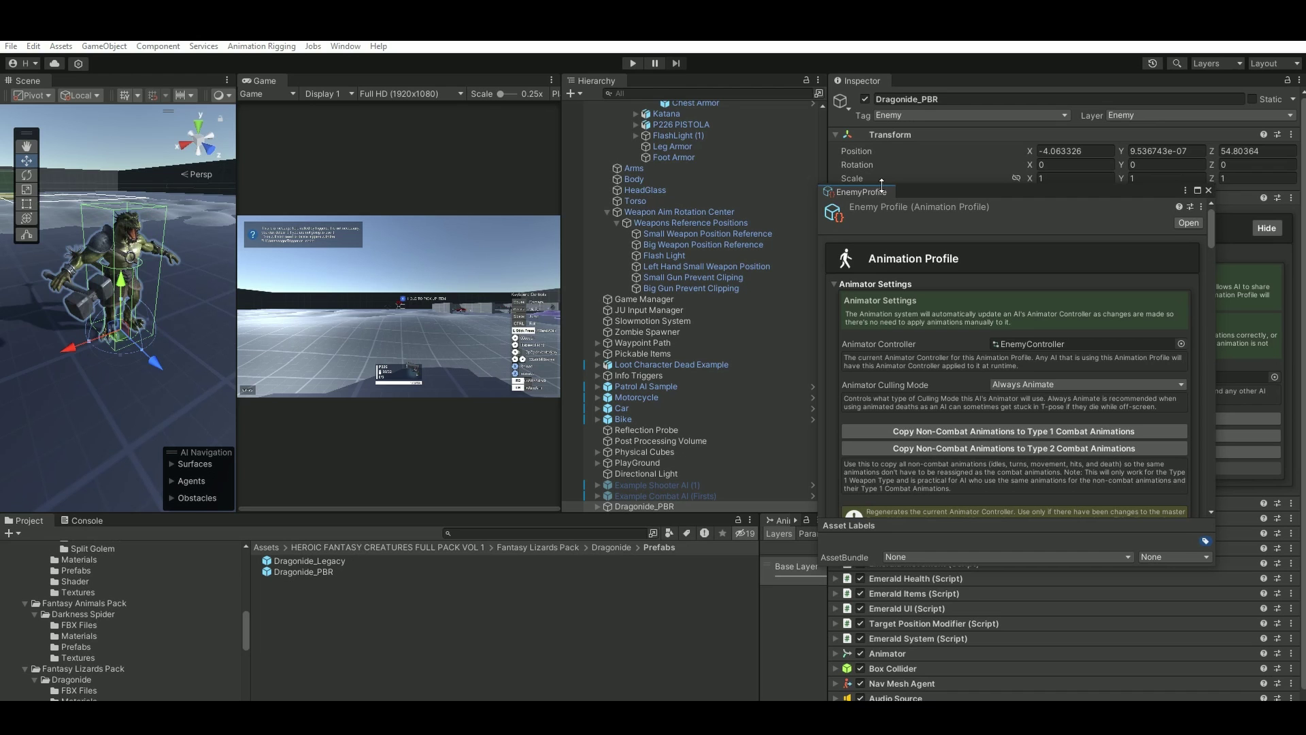
Step: Dock and widen the EnemyProfile window beside the Hierarchy and review its animation sections
drag(879, 192, 643, 80)
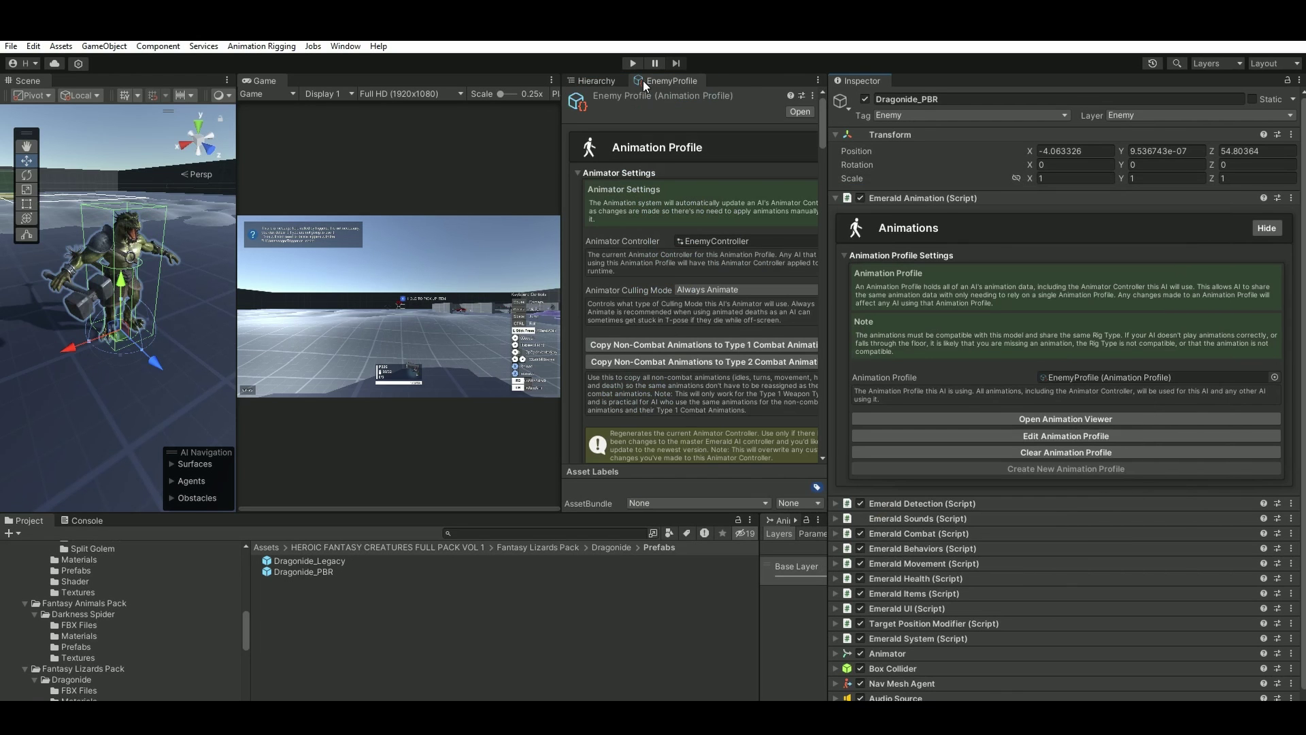
drag(562, 93, 501, 93)
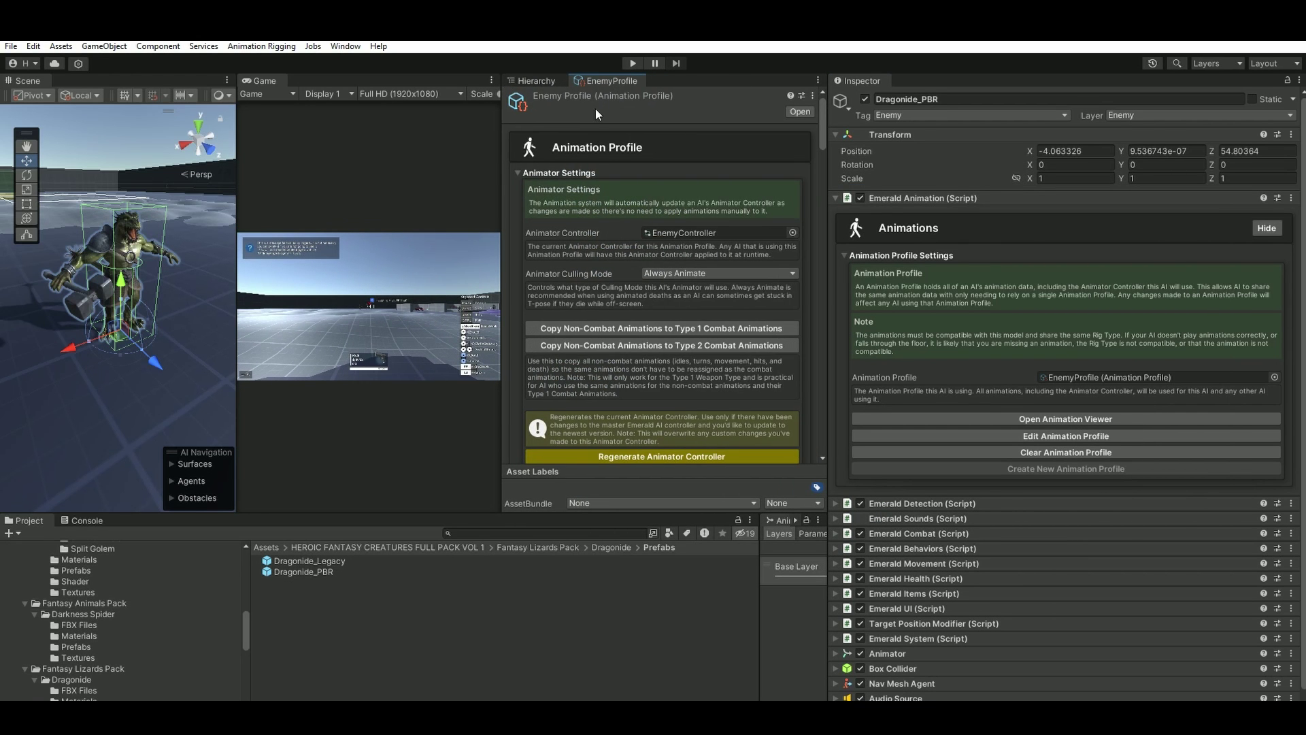
scroll(659, 222, down, 3)
scroll(673, 204, up, 2)
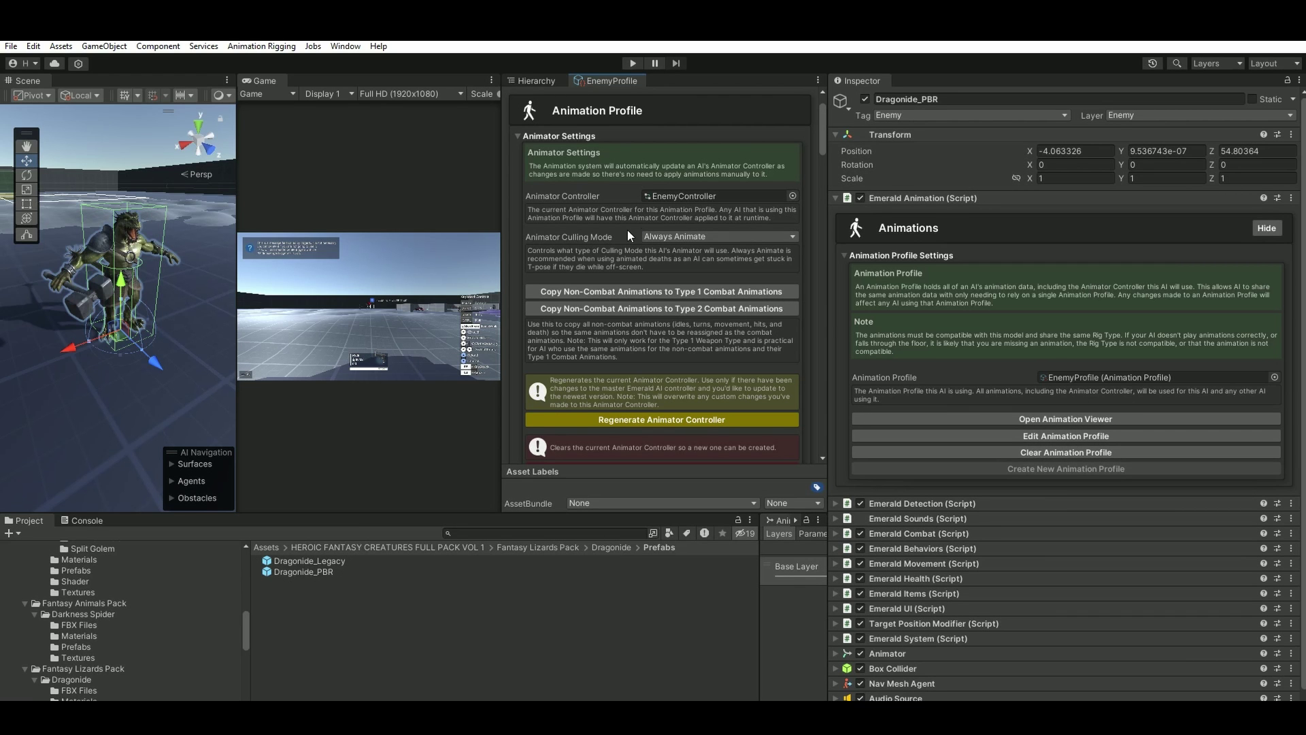
scroll(609, 234, down, 3)
scroll(611, 275, up, 4)
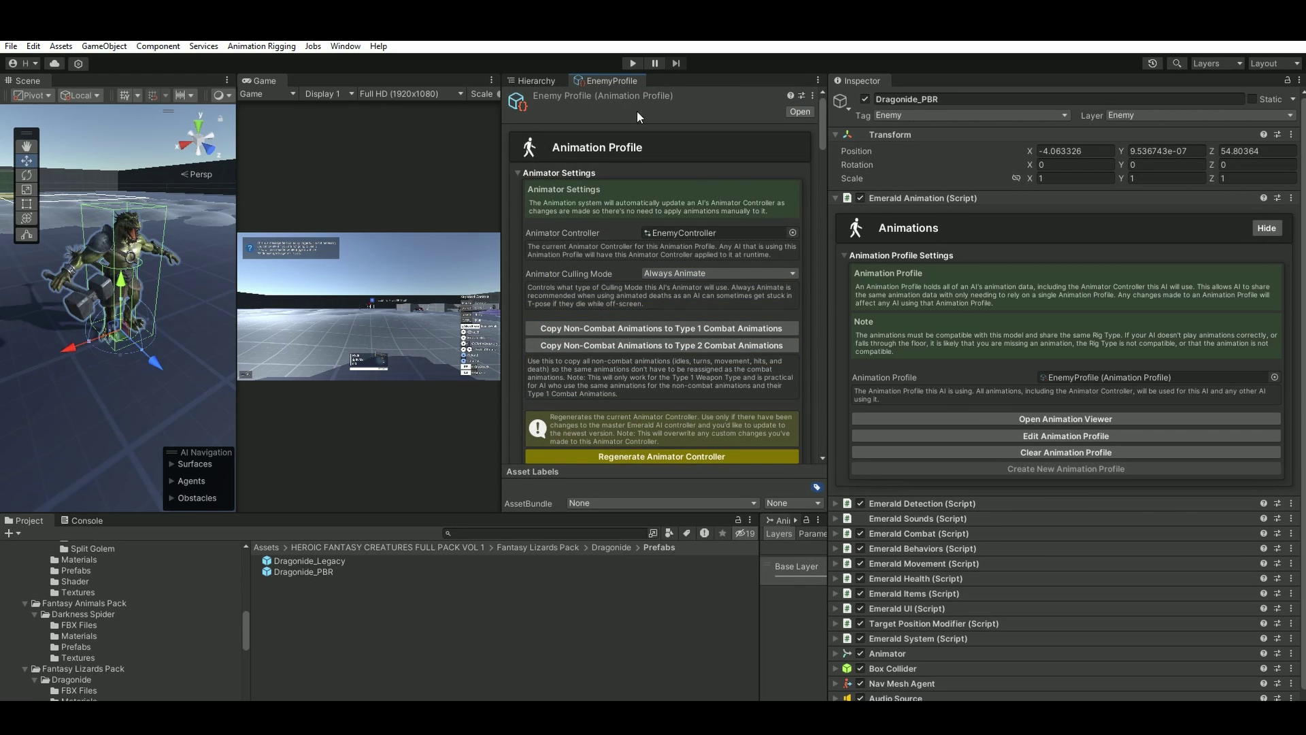
scroll(626, 278, down, 6)
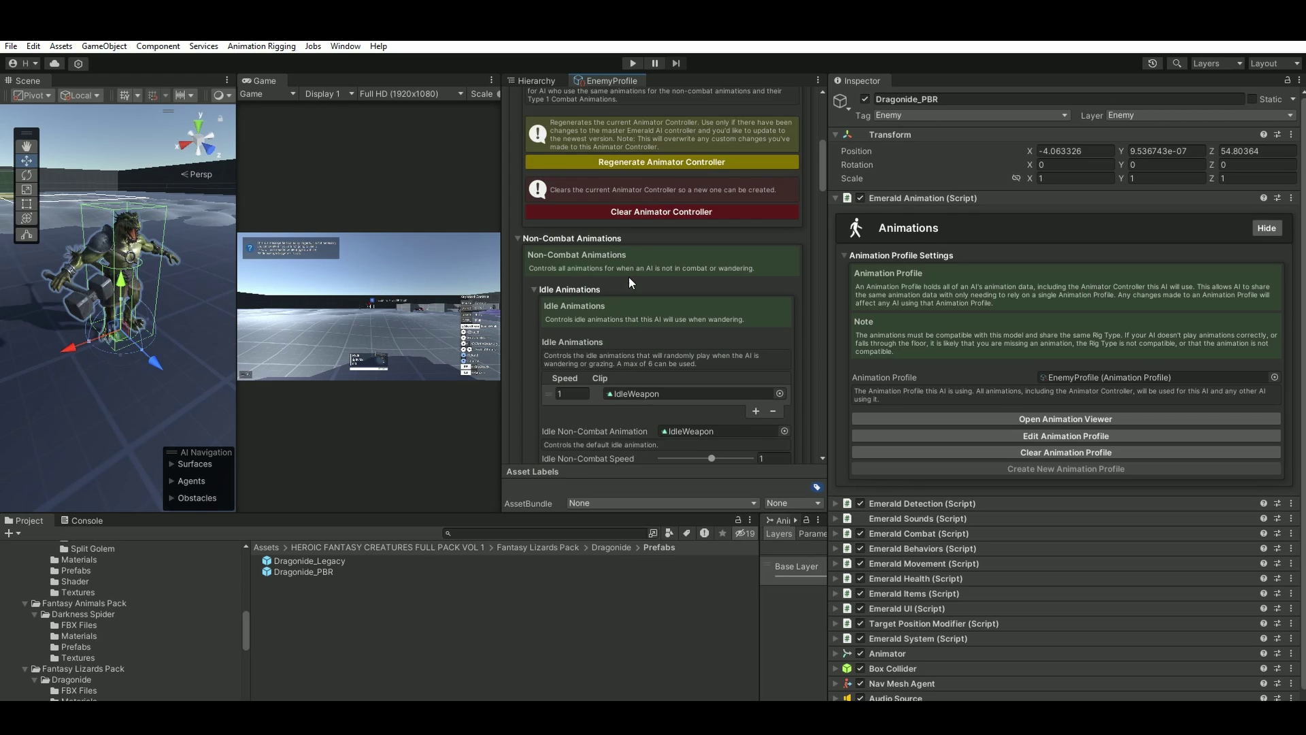
click(517, 201)
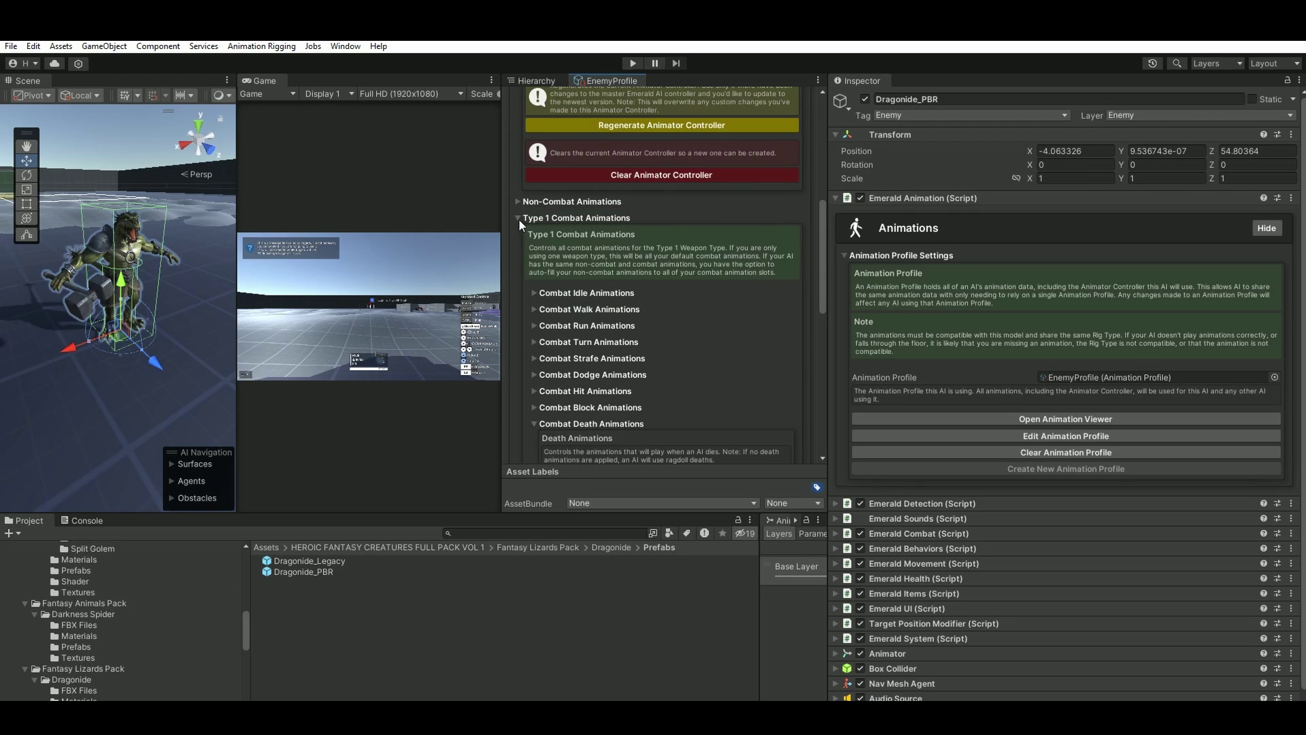
click(520, 219)
click(519, 393)
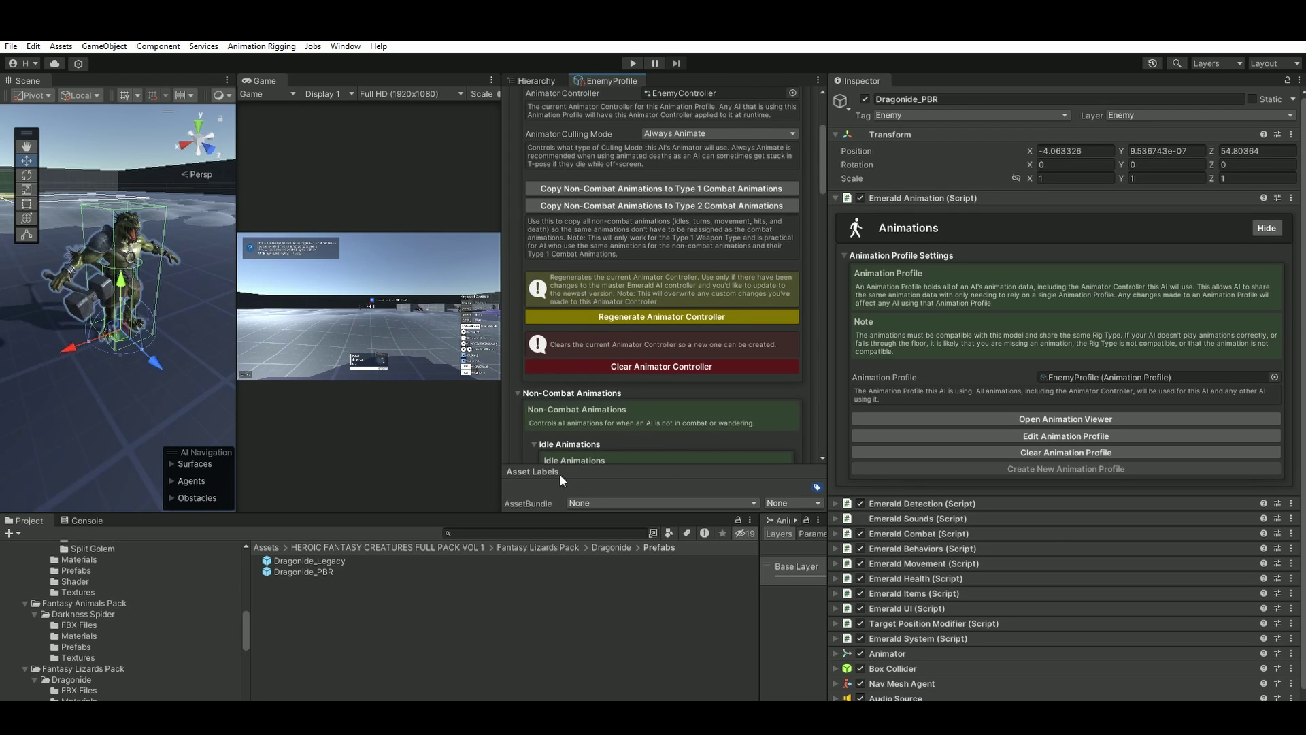
Step: Preview the Dragonide@2HitComboForwardWeapon animation from the FBX Files folder
click(602, 548)
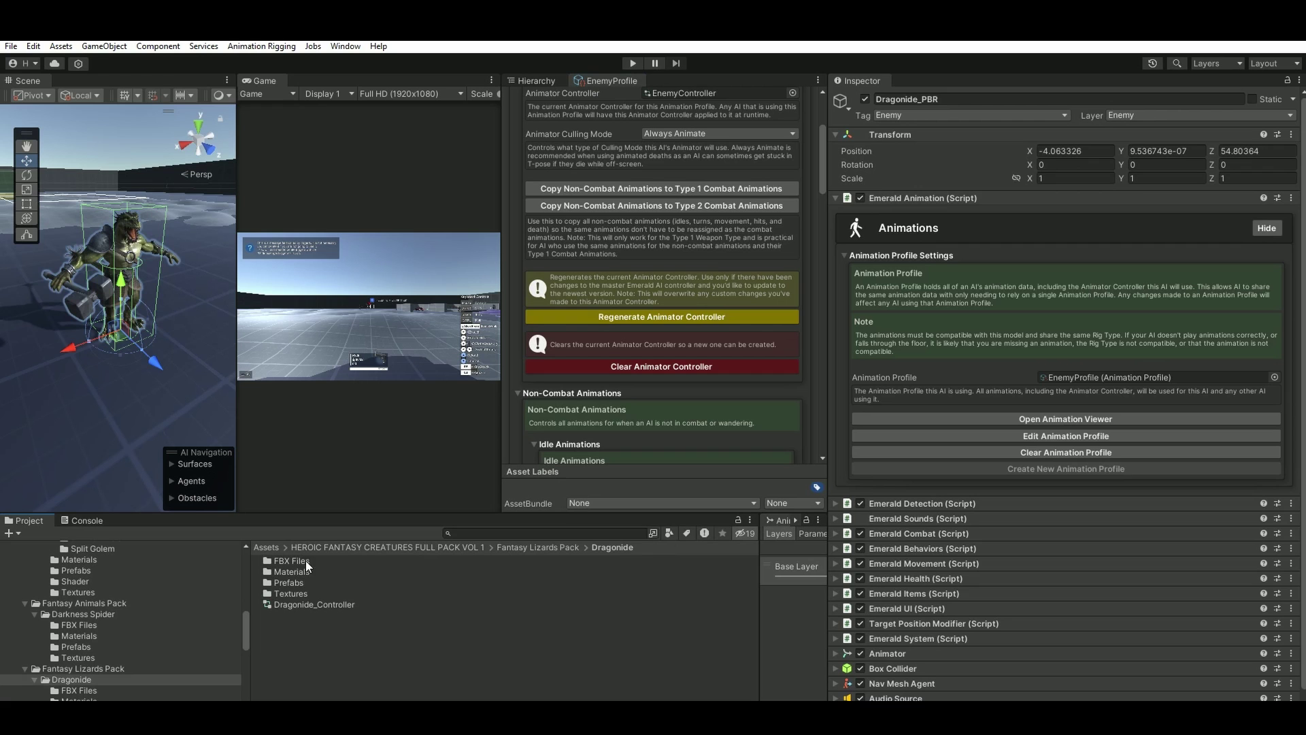
double_click(293, 562)
click(374, 583)
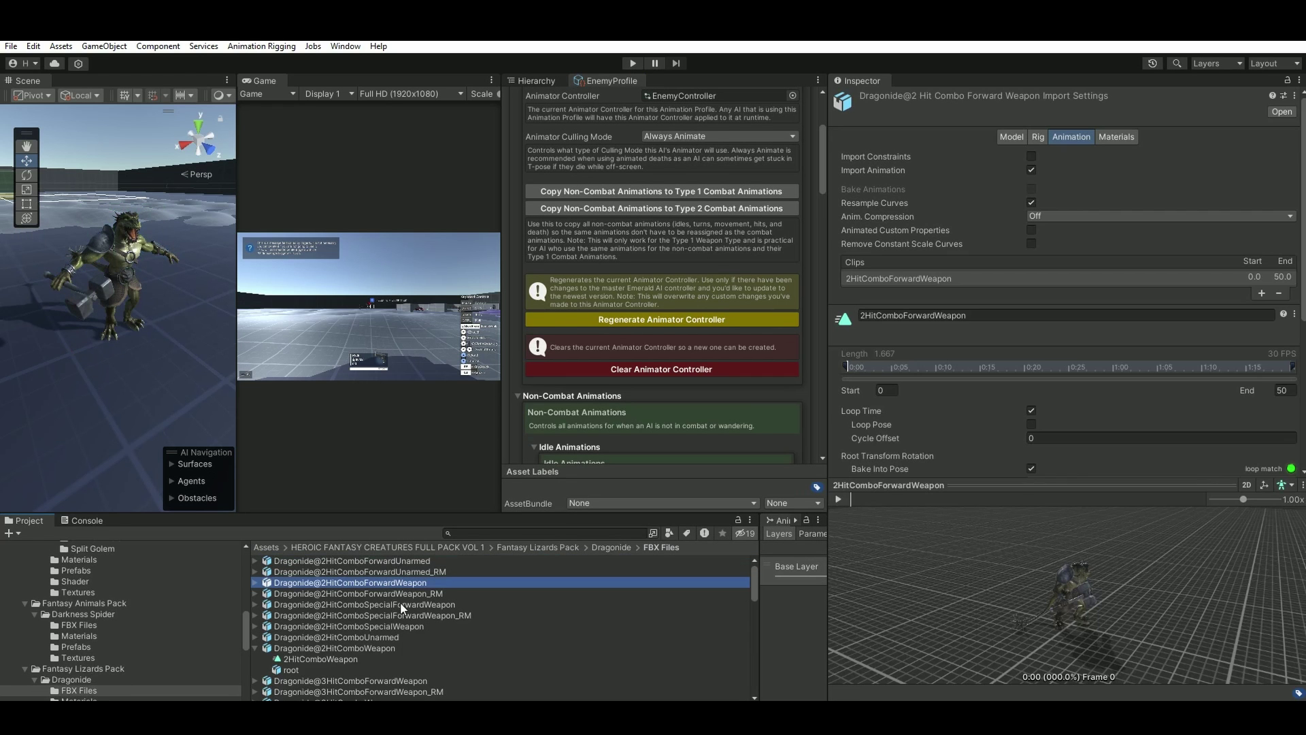
click(409, 592)
click(838, 500)
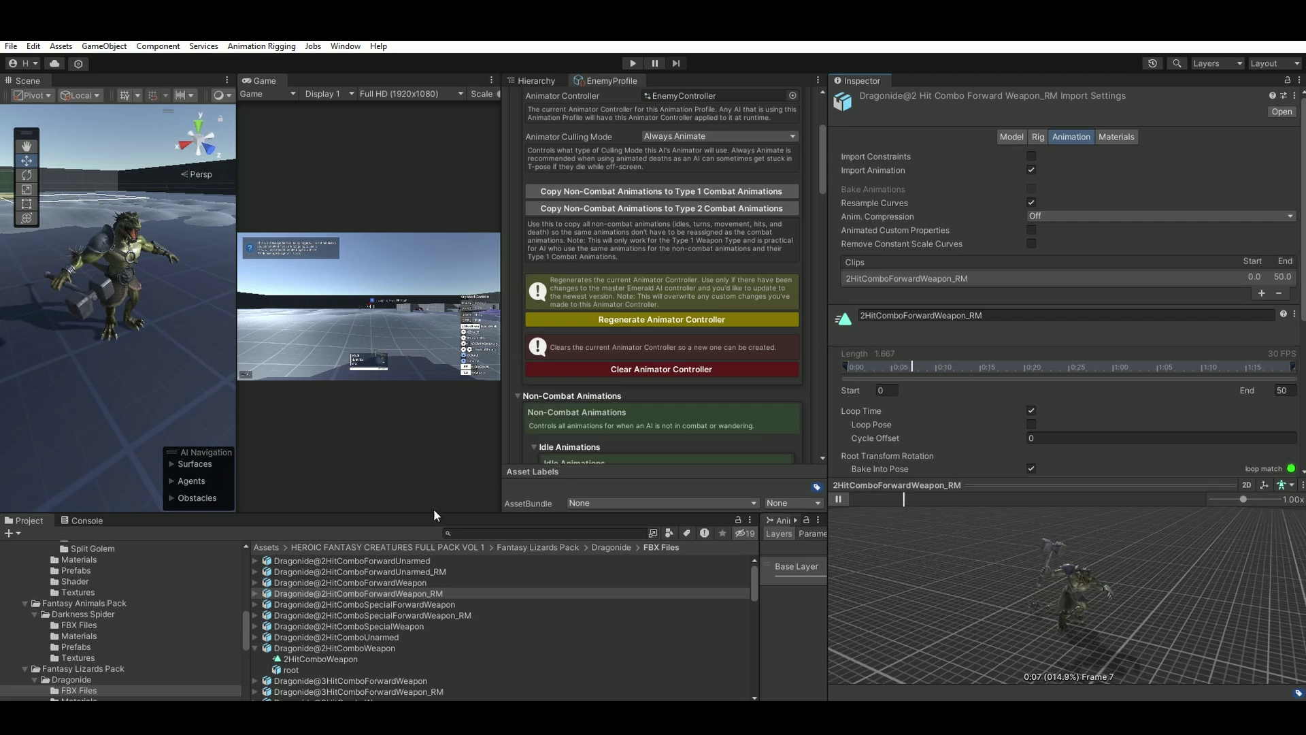
Step: Inspect the 3HitComboWeapon, 4HitComboForwardWeapon and 4HitComboUnarmed clips, then preview GetHitWeapon
scroll(620, 381, down, 5)
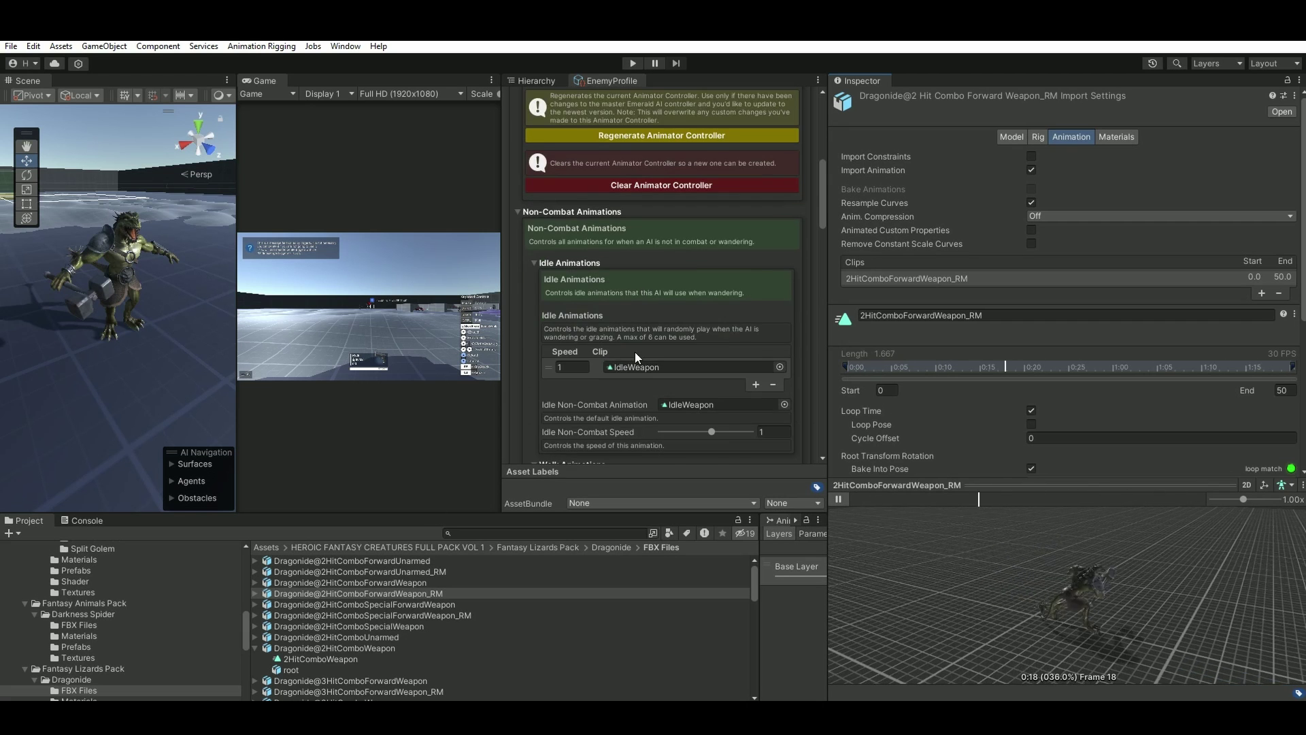
scroll(613, 361, down, 3)
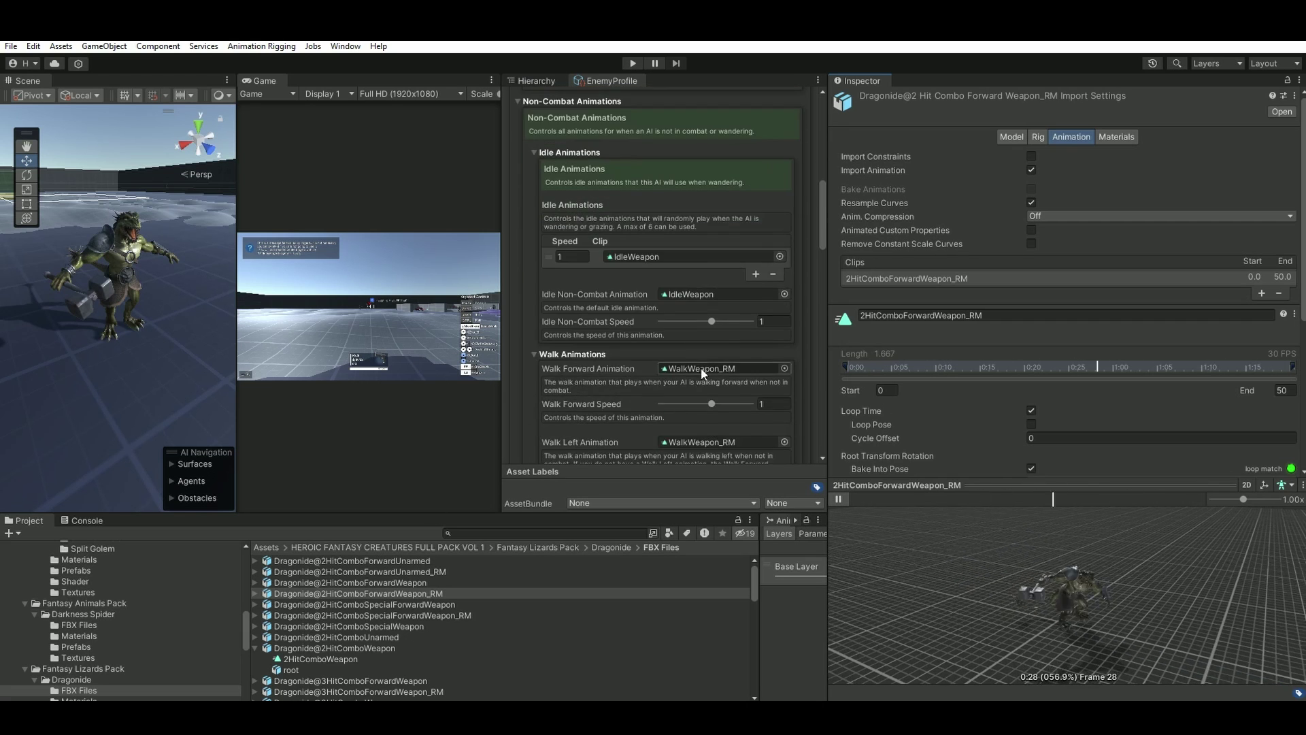
scroll(700, 369, down, 3)
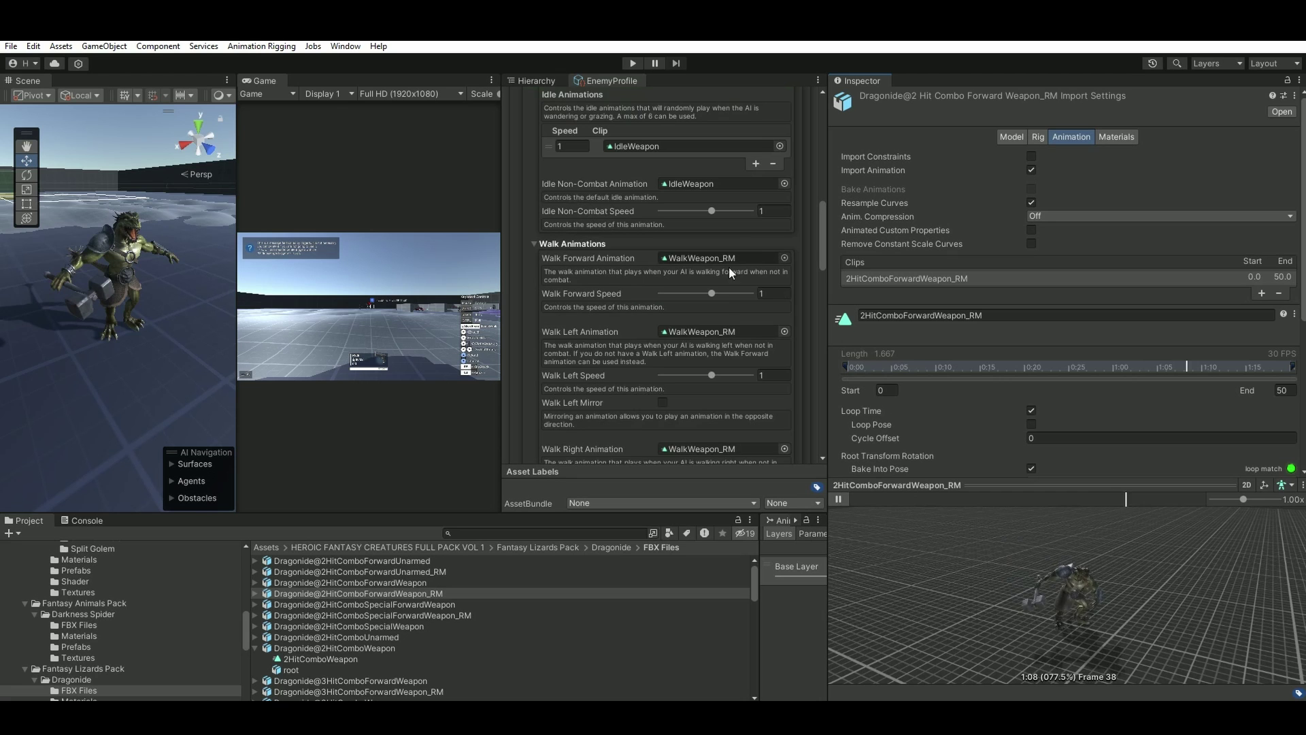
scroll(736, 360, down, 6)
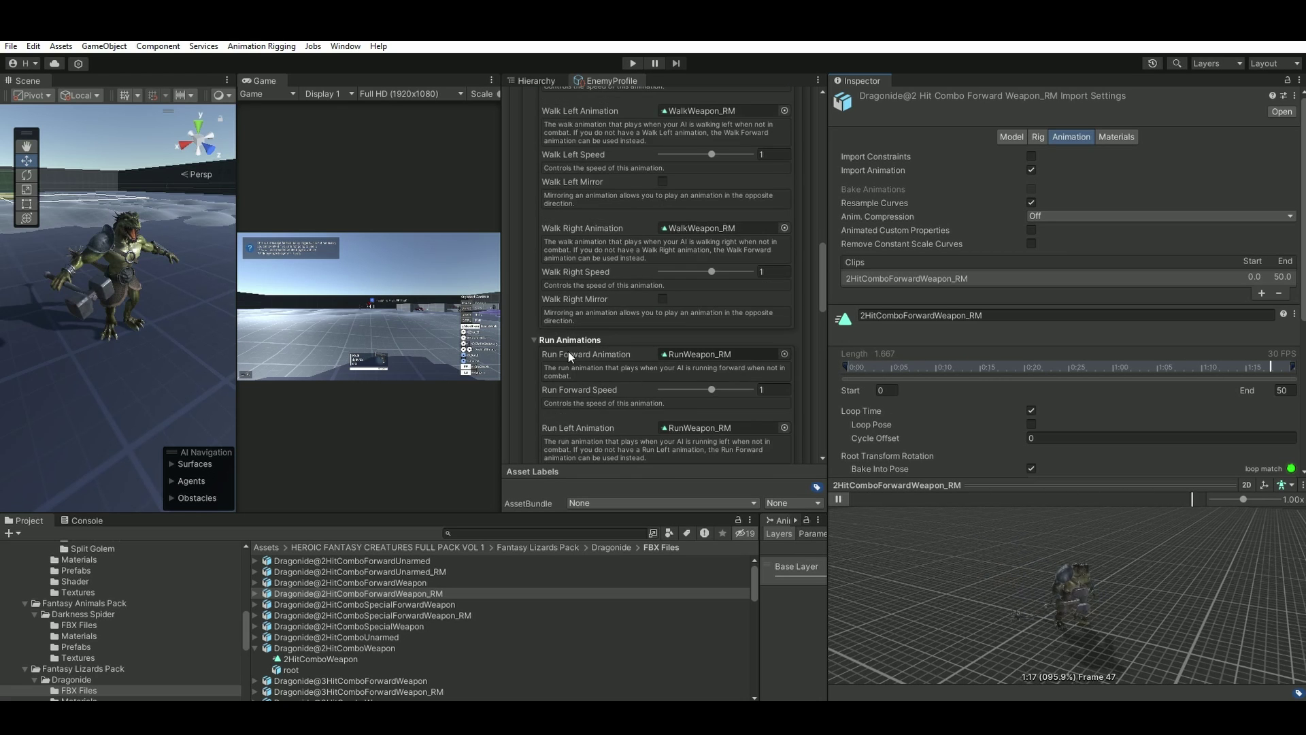
scroll(570, 354, down, 2)
scroll(350, 613, down, 4)
click(350, 579)
click(348, 613)
click(345, 633)
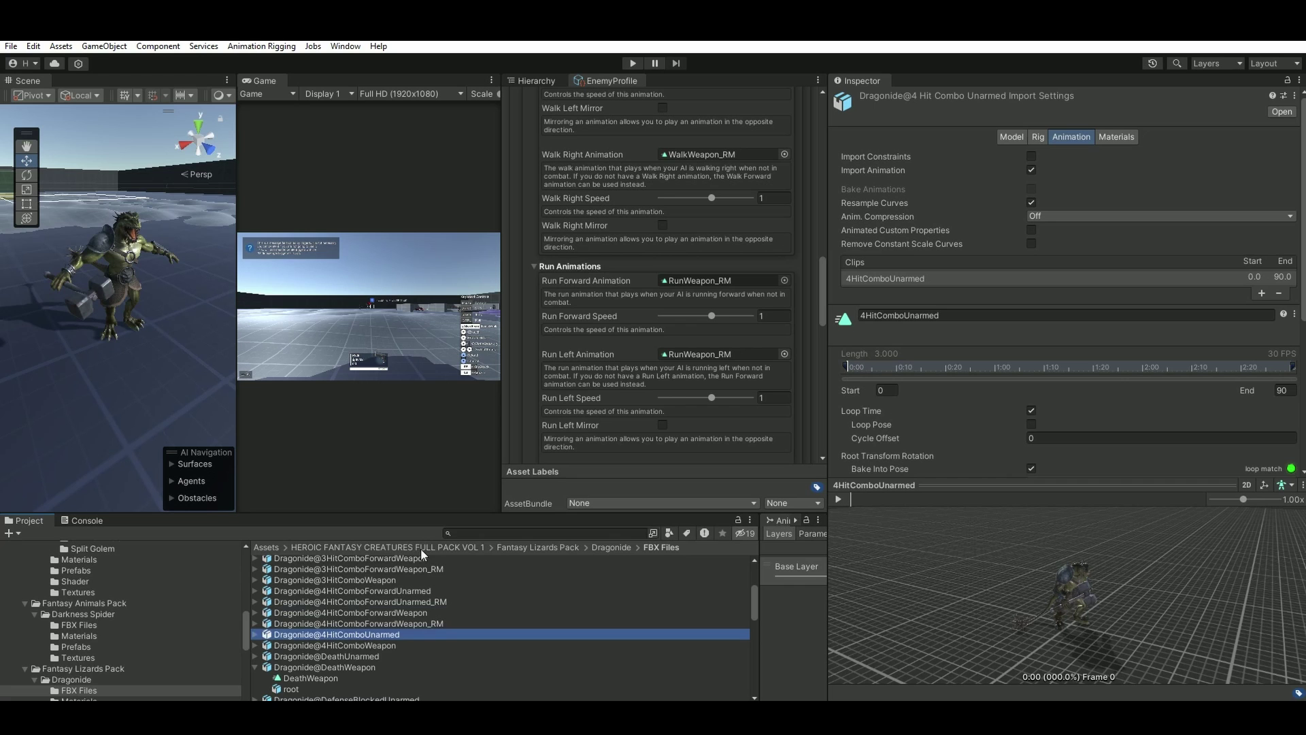
scroll(684, 313, down, 10)
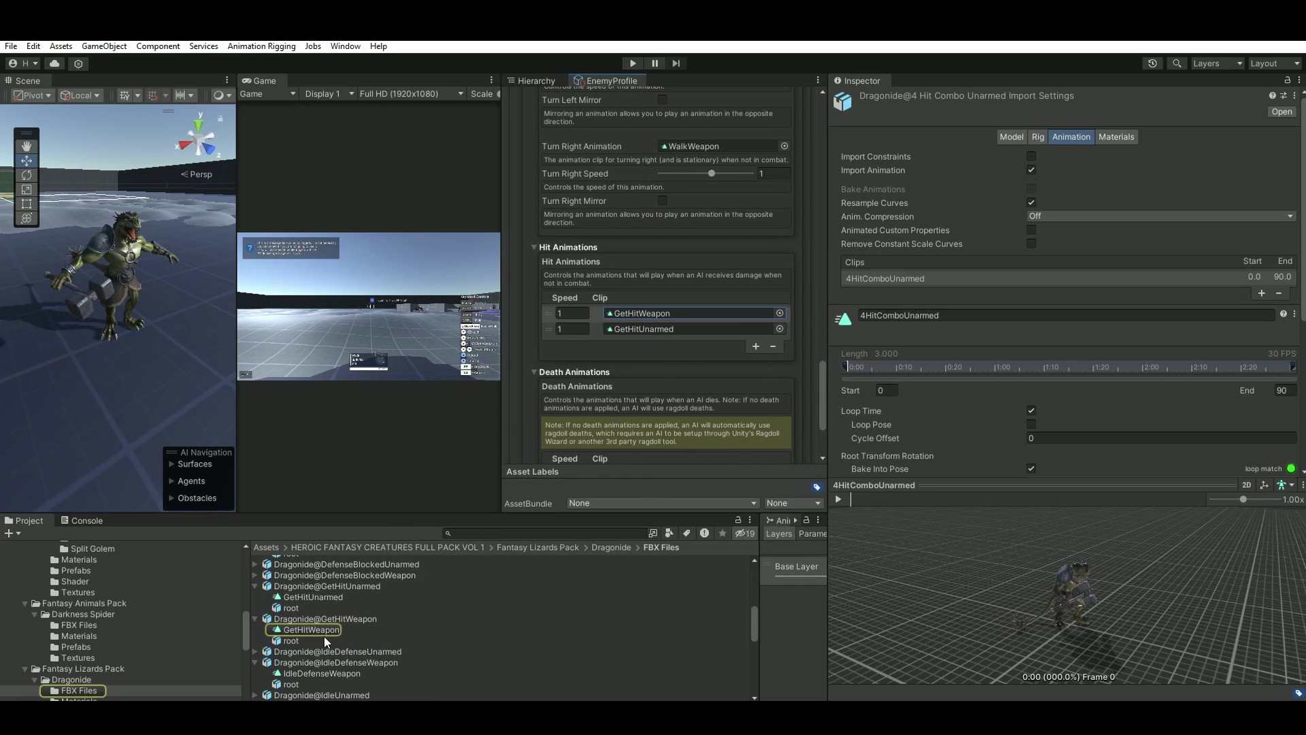
click(323, 630)
click(838, 499)
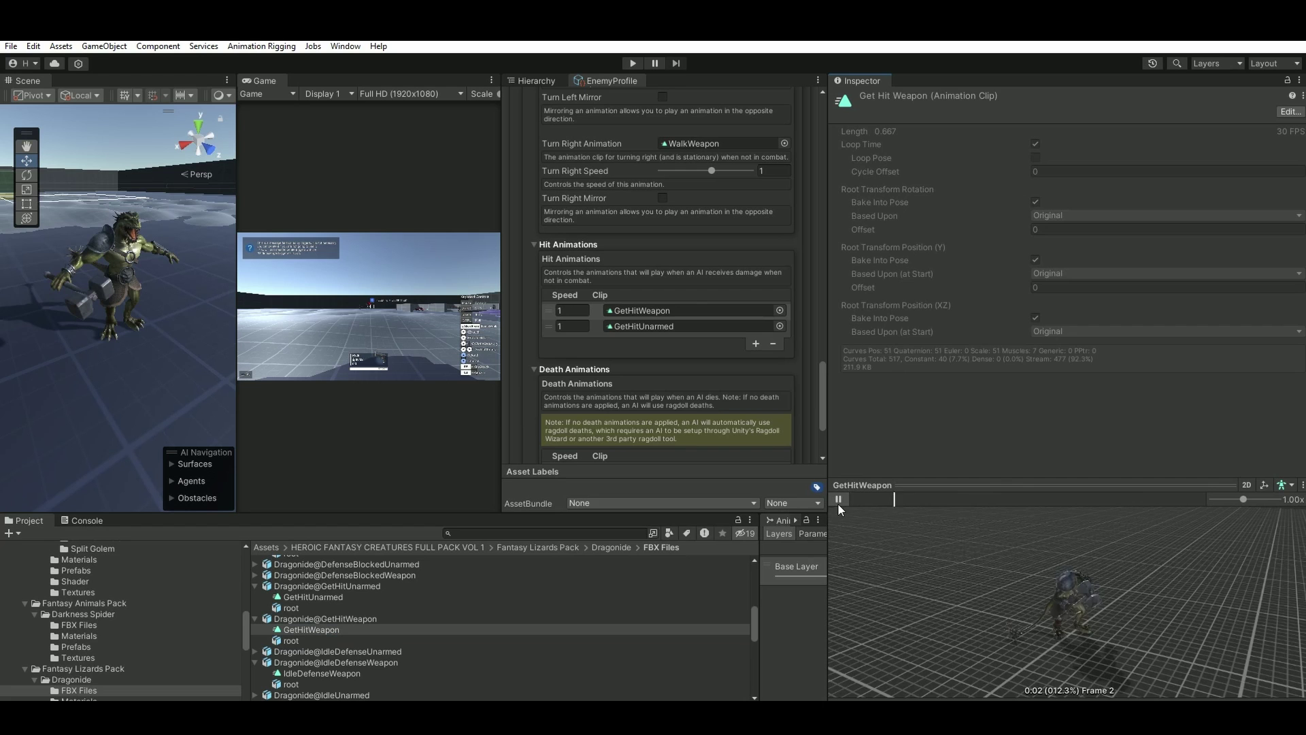
Step: Expand Type 1 Combat Animations and check the combat idle and death animation settings
scroll(606, 300, down, 3)
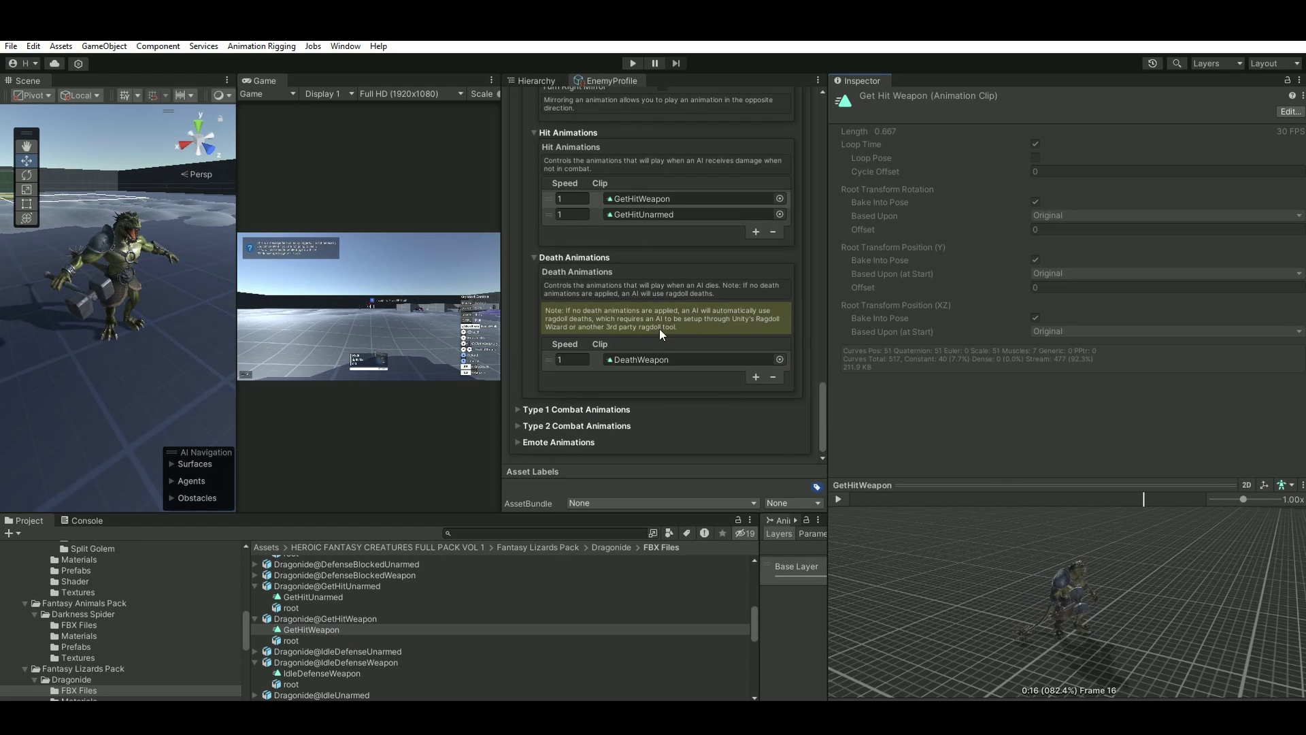
scroll(687, 320, up, 4)
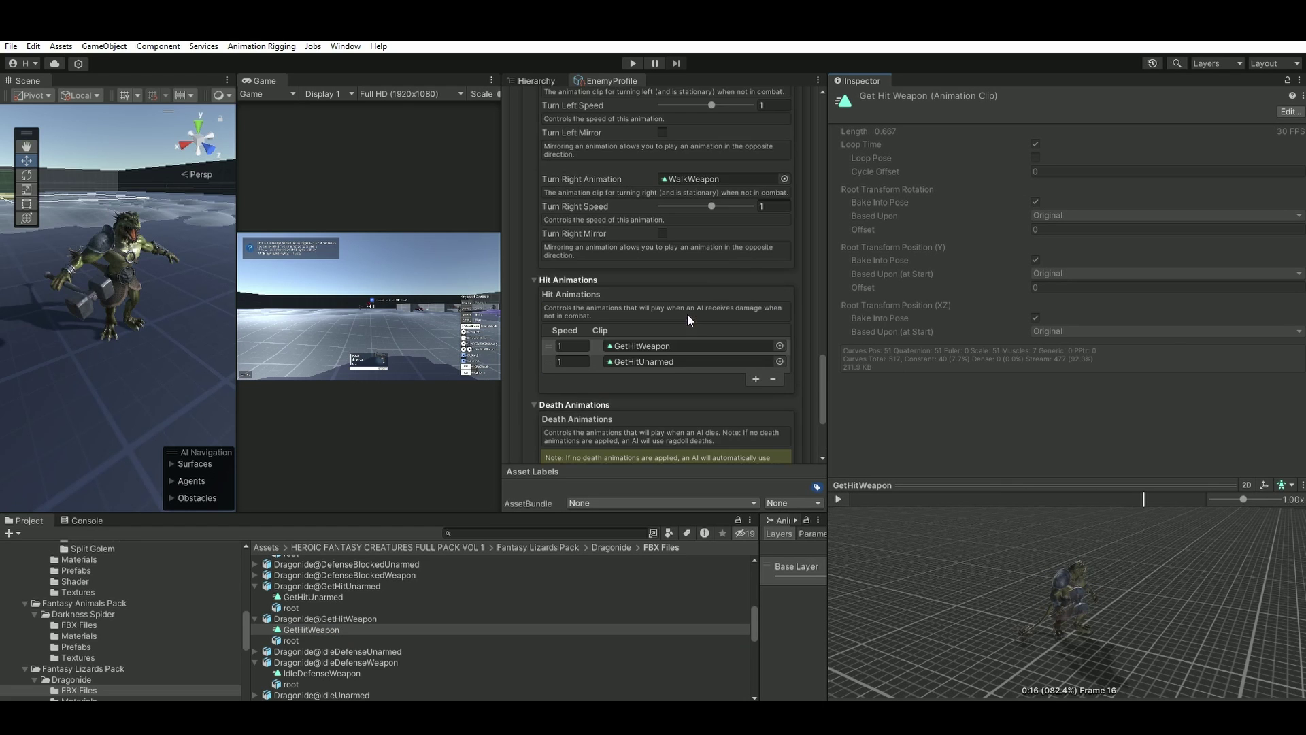
drag(823, 384, 803, 150)
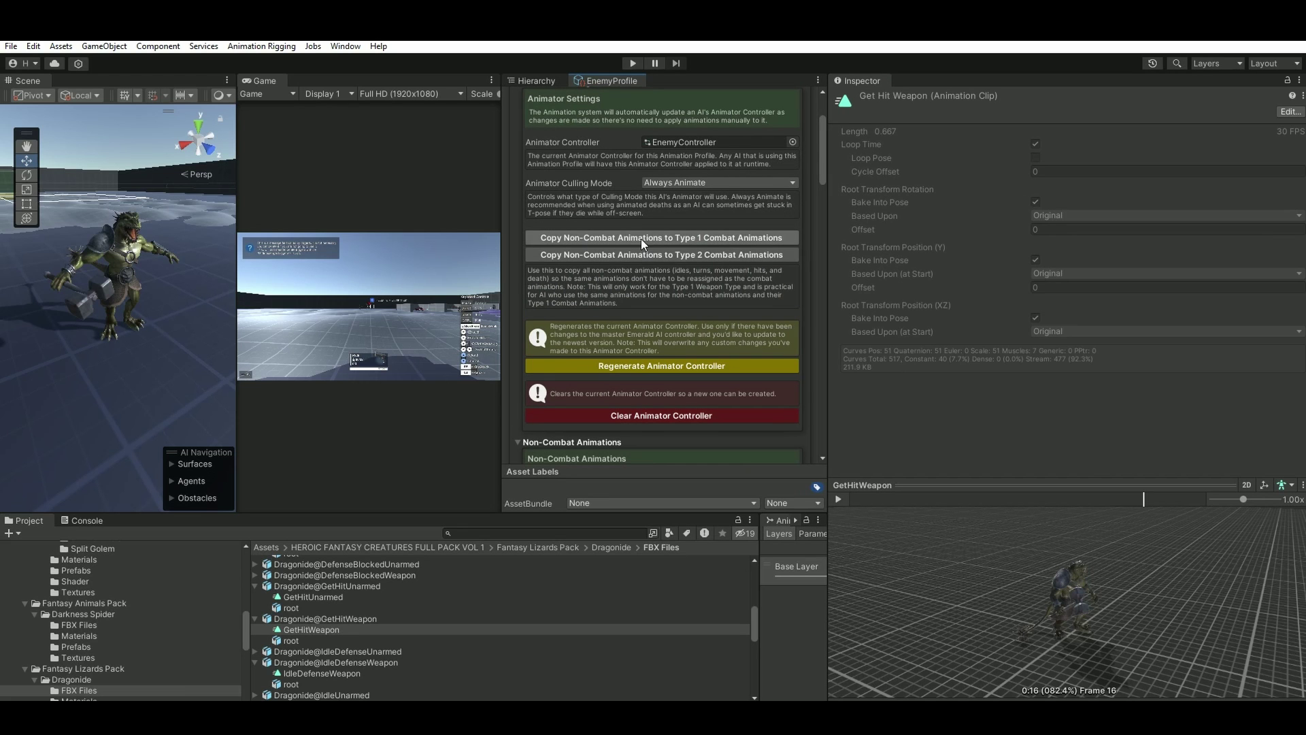
drag(823, 163, 838, 449)
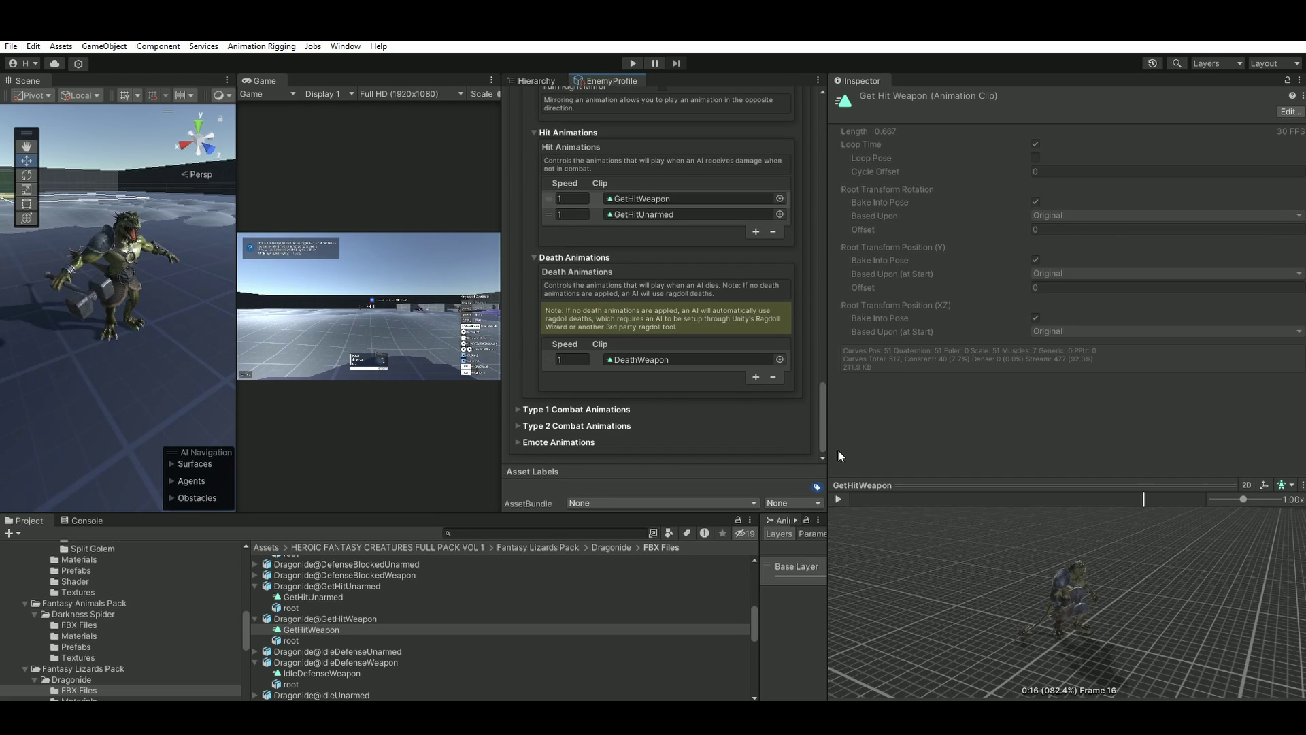
click(520, 408)
scroll(683, 412, down, 5)
scroll(683, 411, down, 5)
click(534, 190)
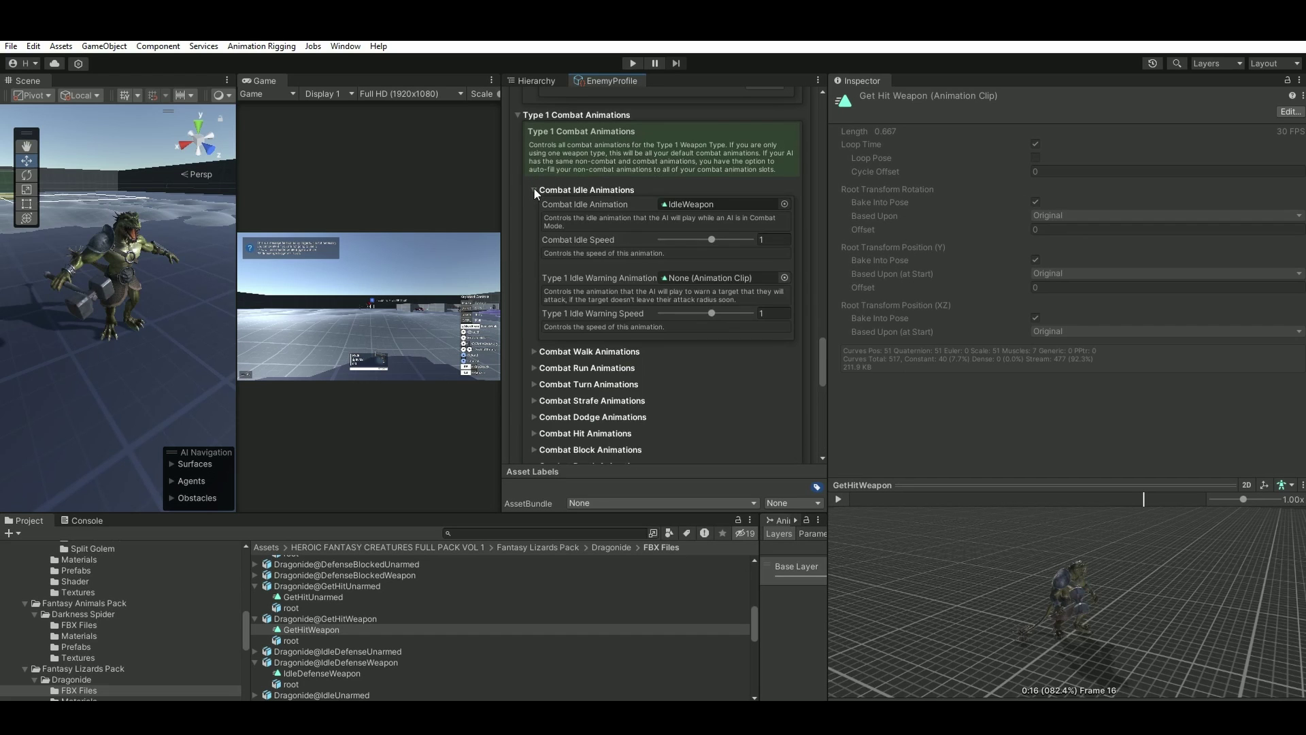
click(533, 190)
scroll(688, 317, down, 4)
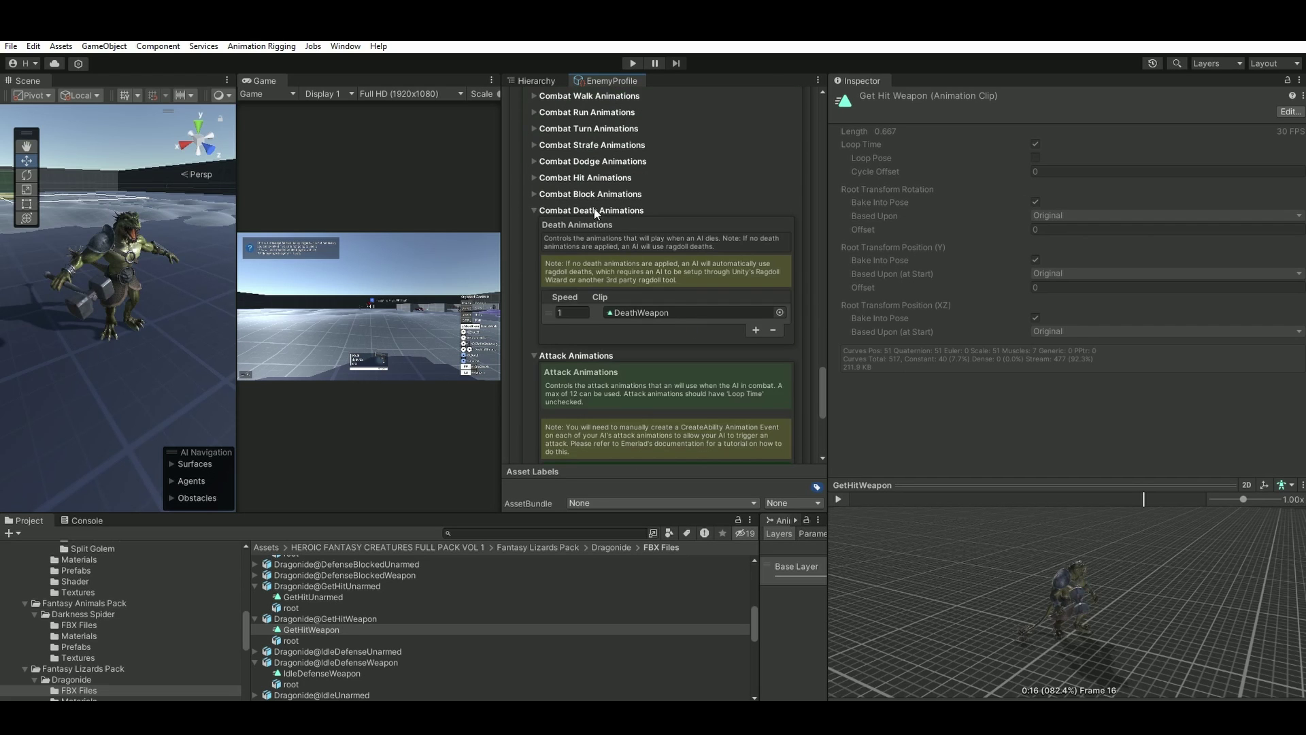
click(536, 208)
scroll(674, 333, down, 4)
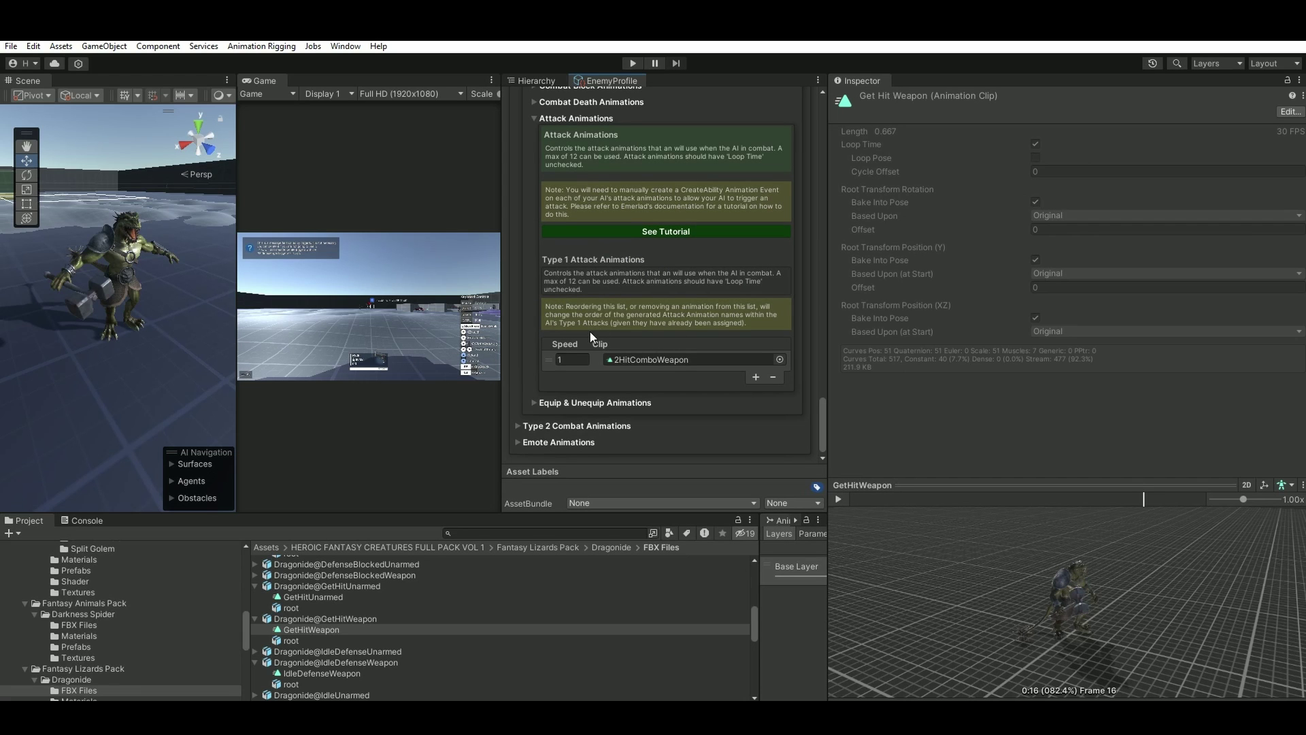
Step: Locate the assigned 2HitComboWeapon attack clip and preview it
click(666, 358)
click(326, 630)
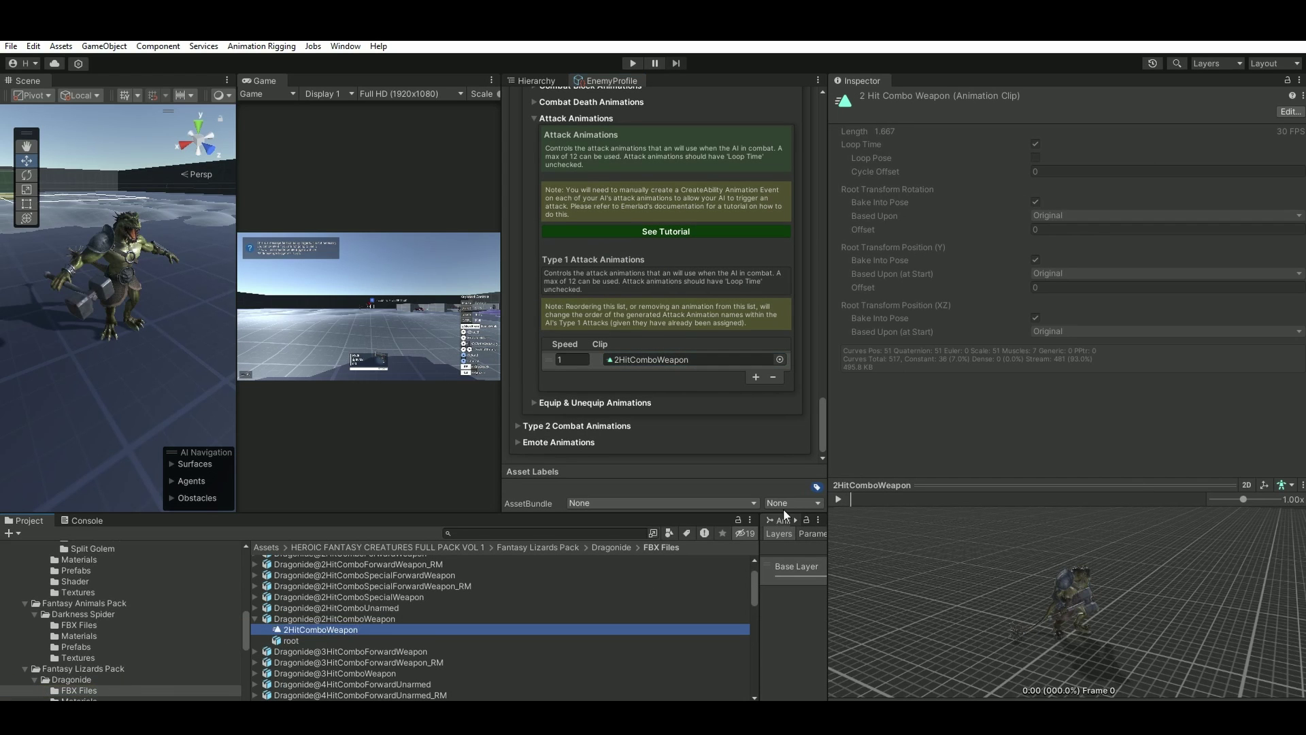
scroll(436, 592, up, 2)
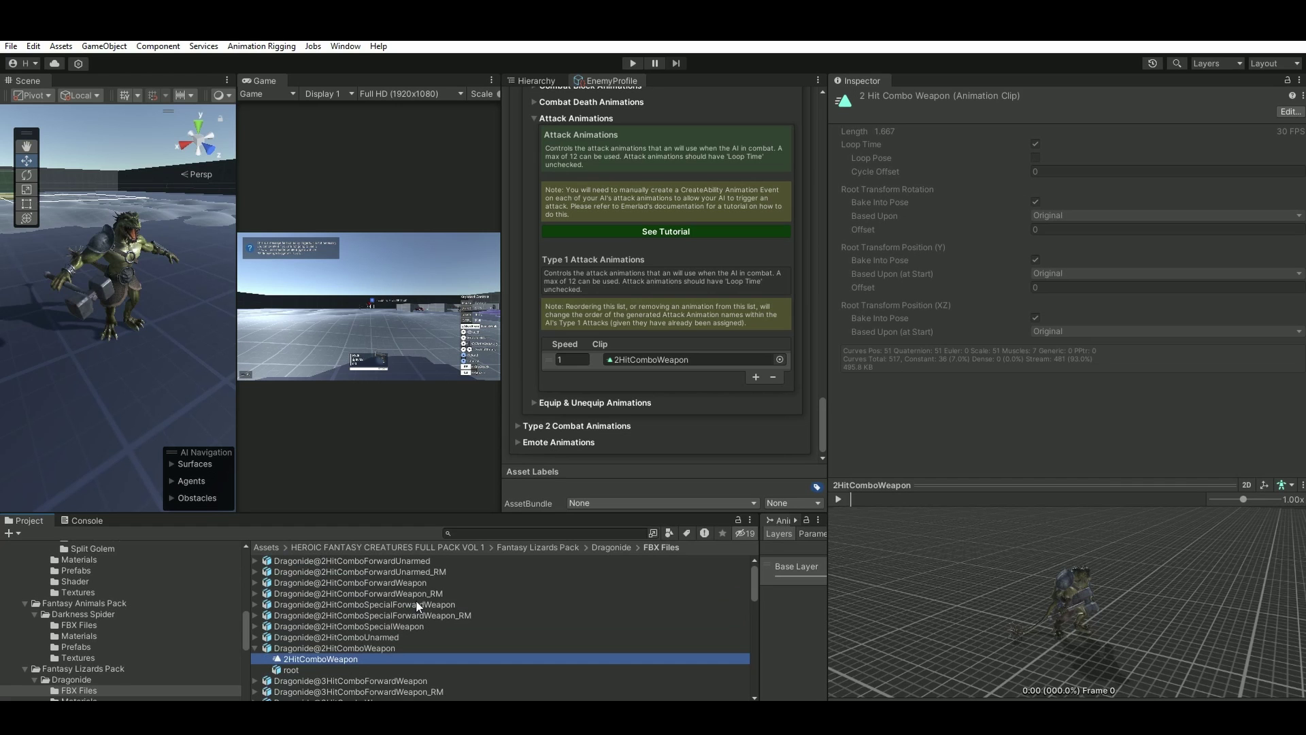
click(841, 499)
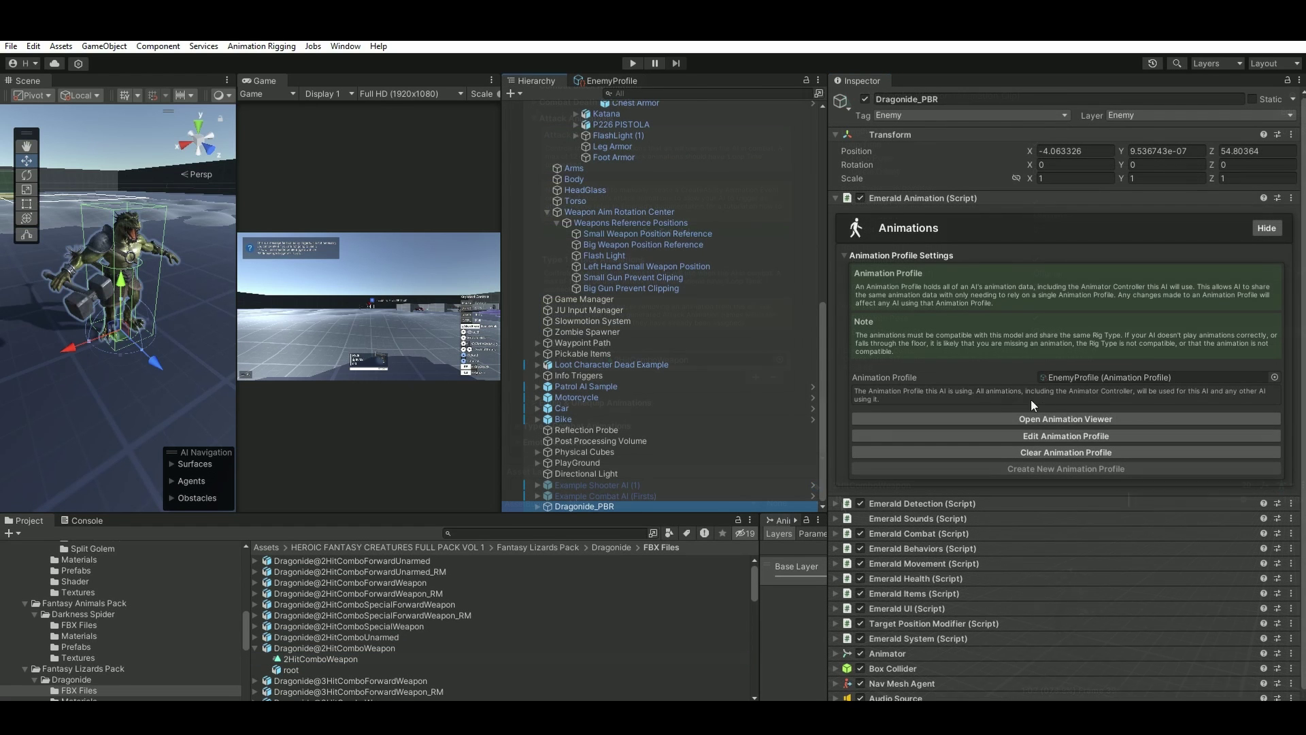
Step: In the Animation Viewer, add a Create Ability event at frame 15 of 2HitComboWeapon and apply changes
click(1020, 419)
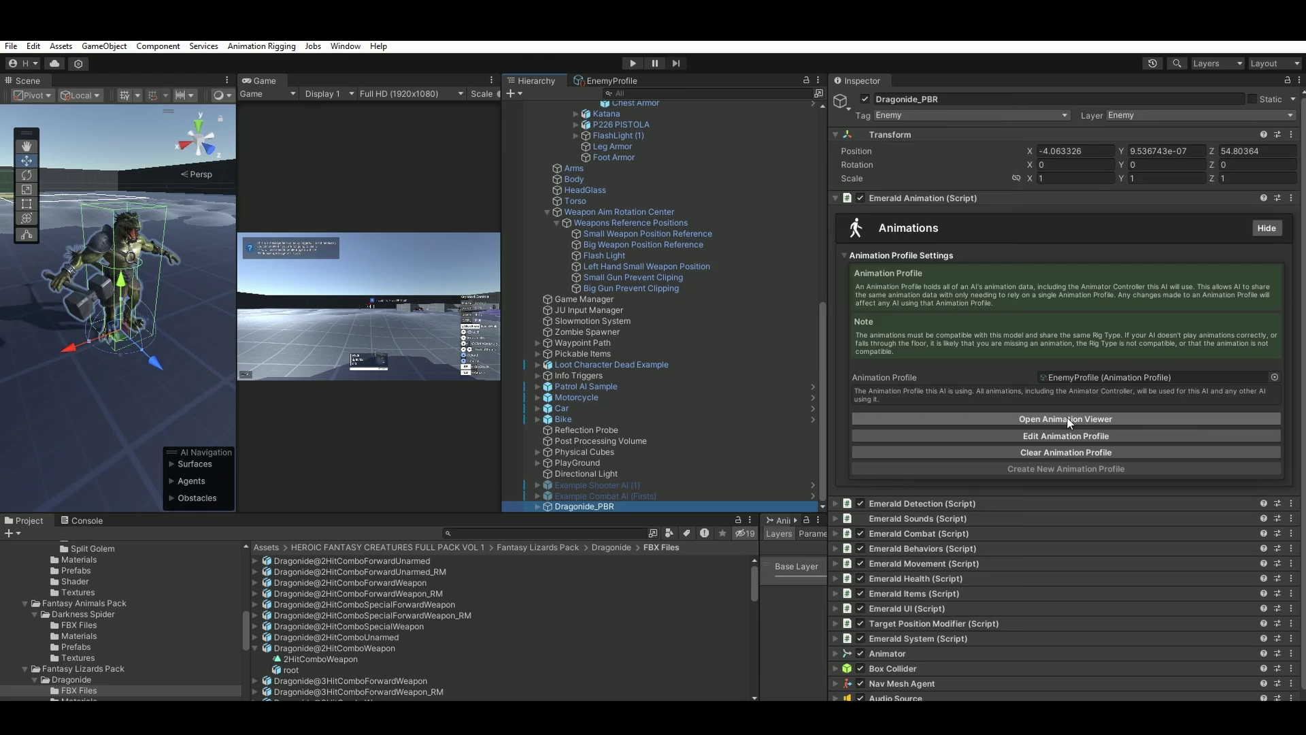
click(844, 252)
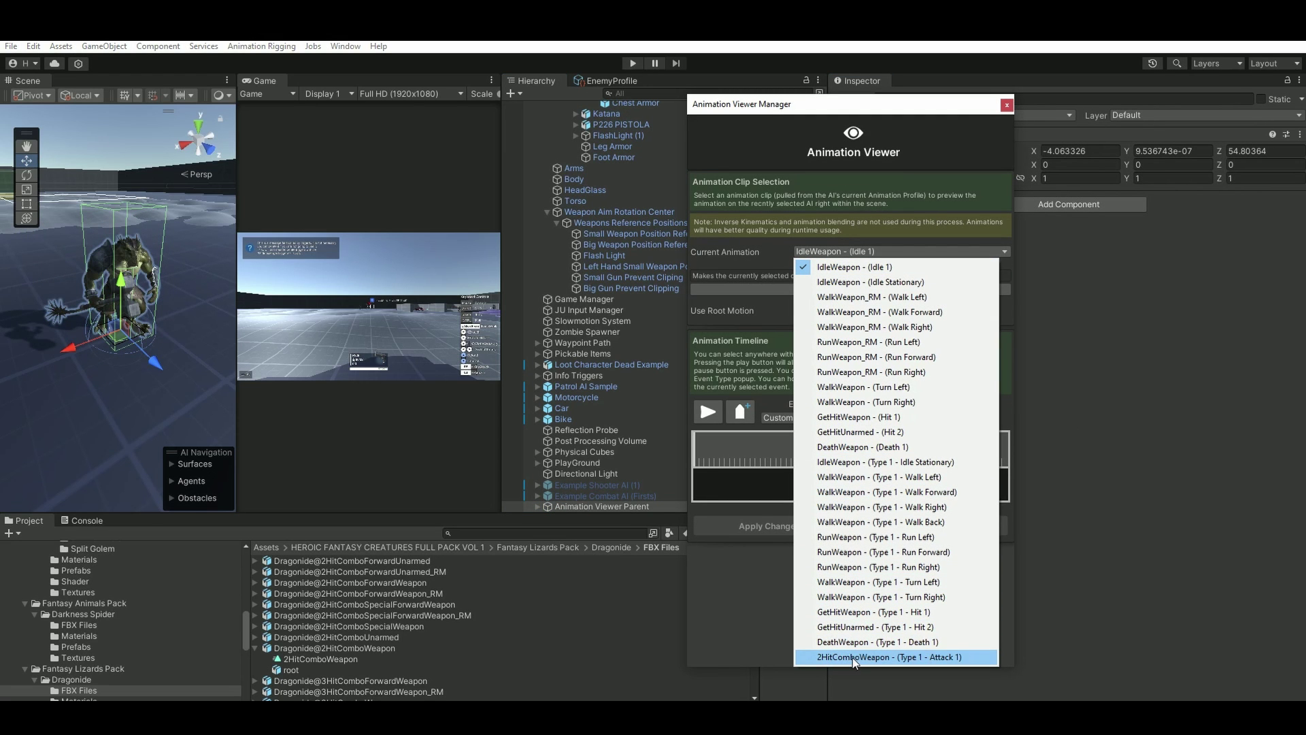
click(855, 657)
click(719, 464)
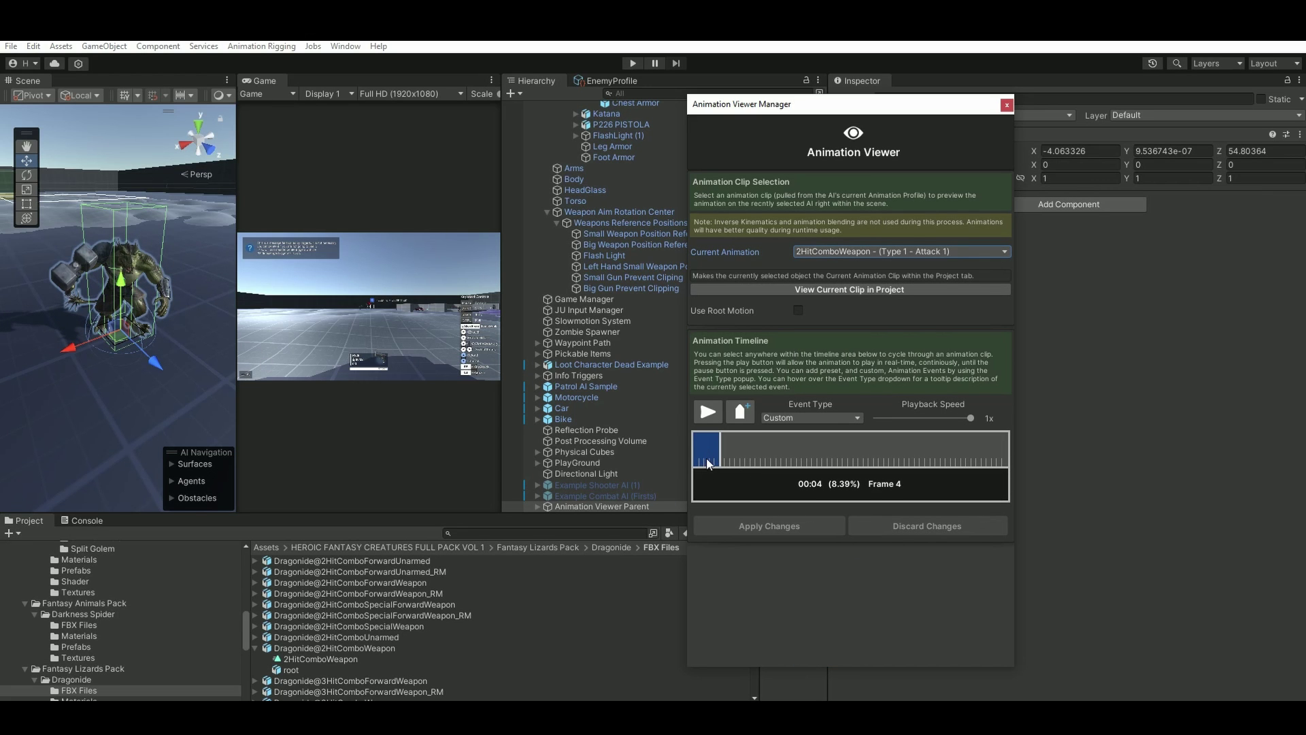
drag(726, 454, 790, 456)
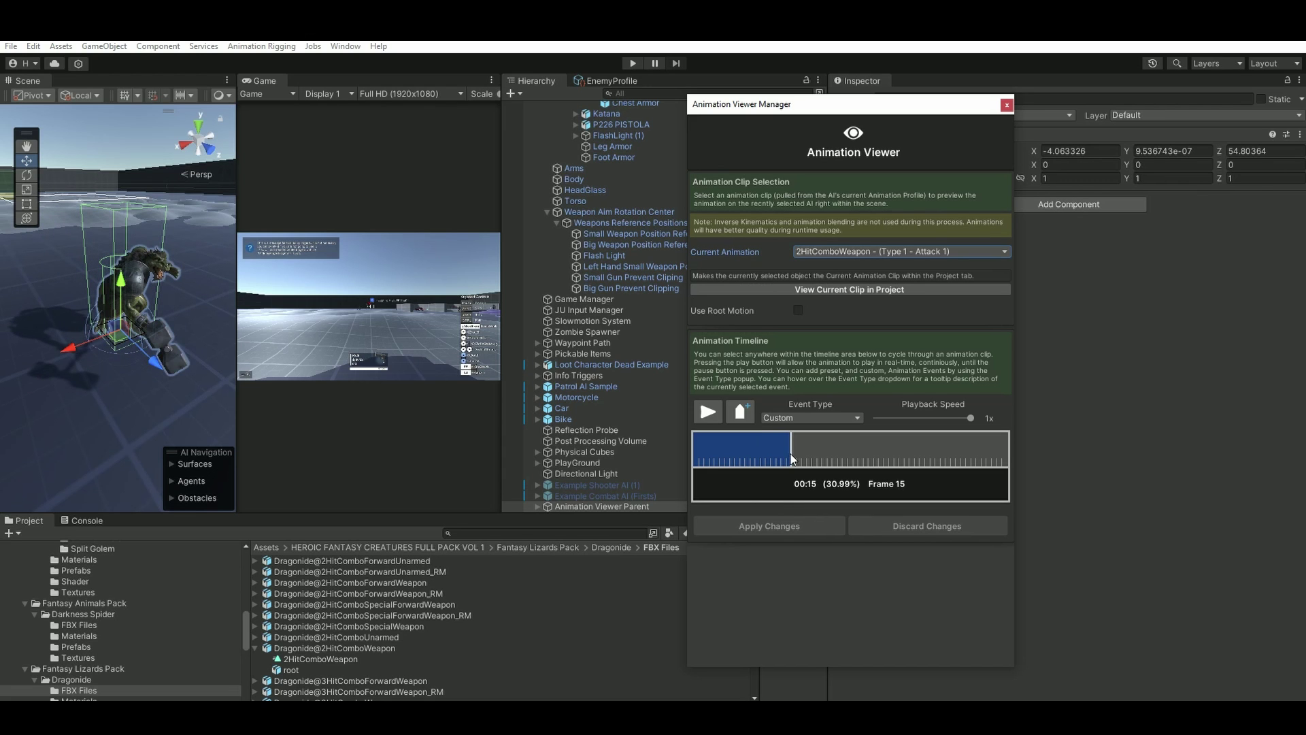
click(799, 420)
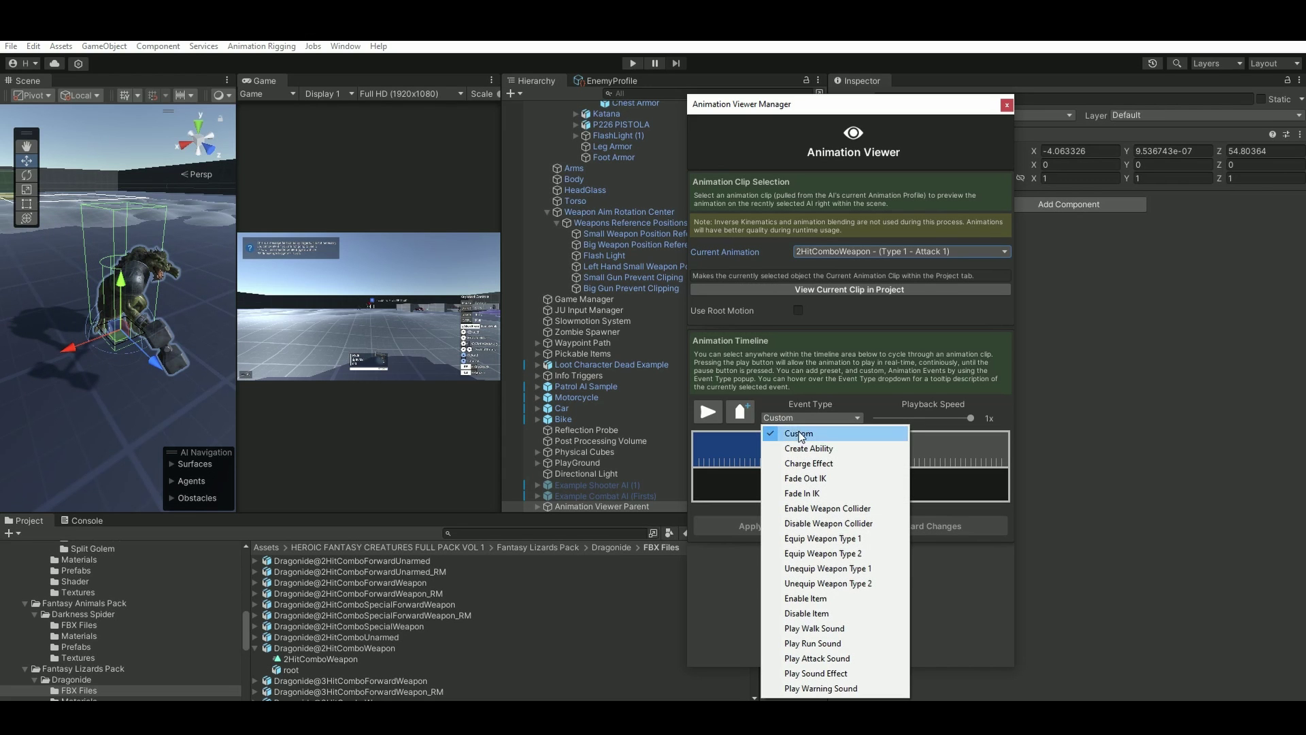
click(809, 449)
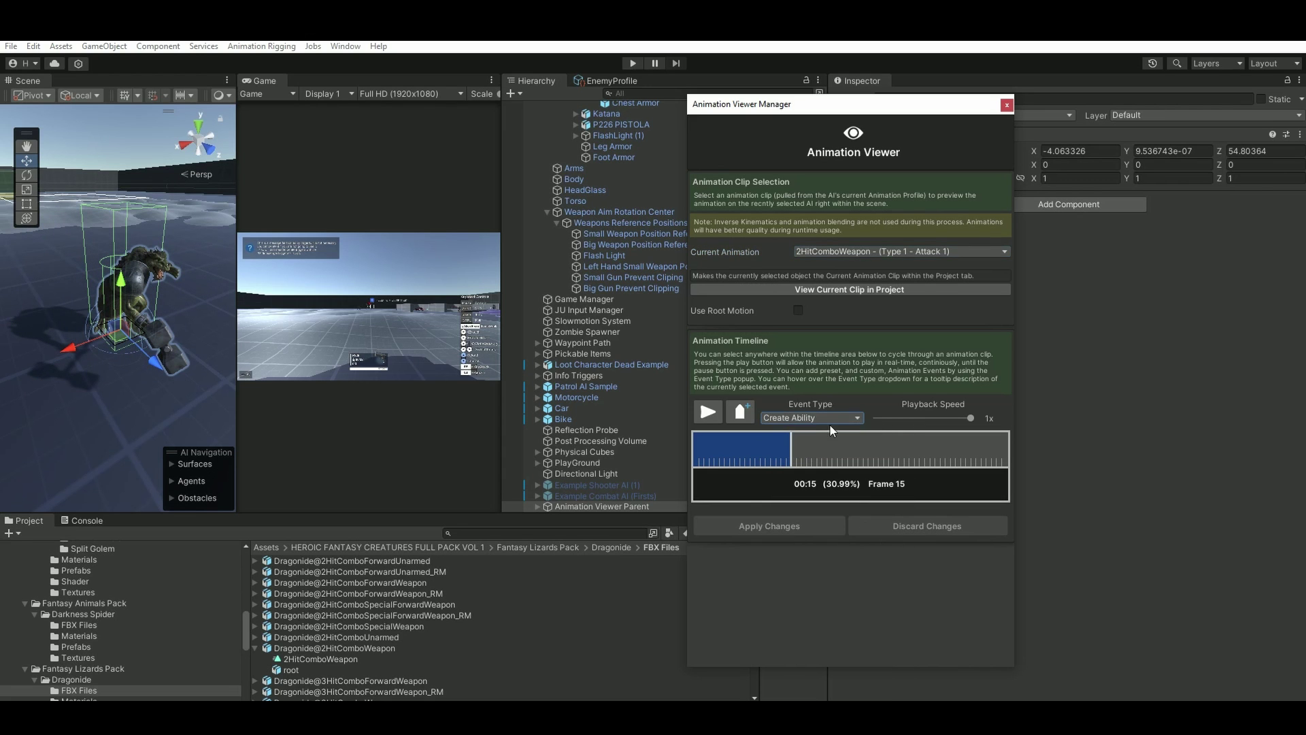
click(740, 412)
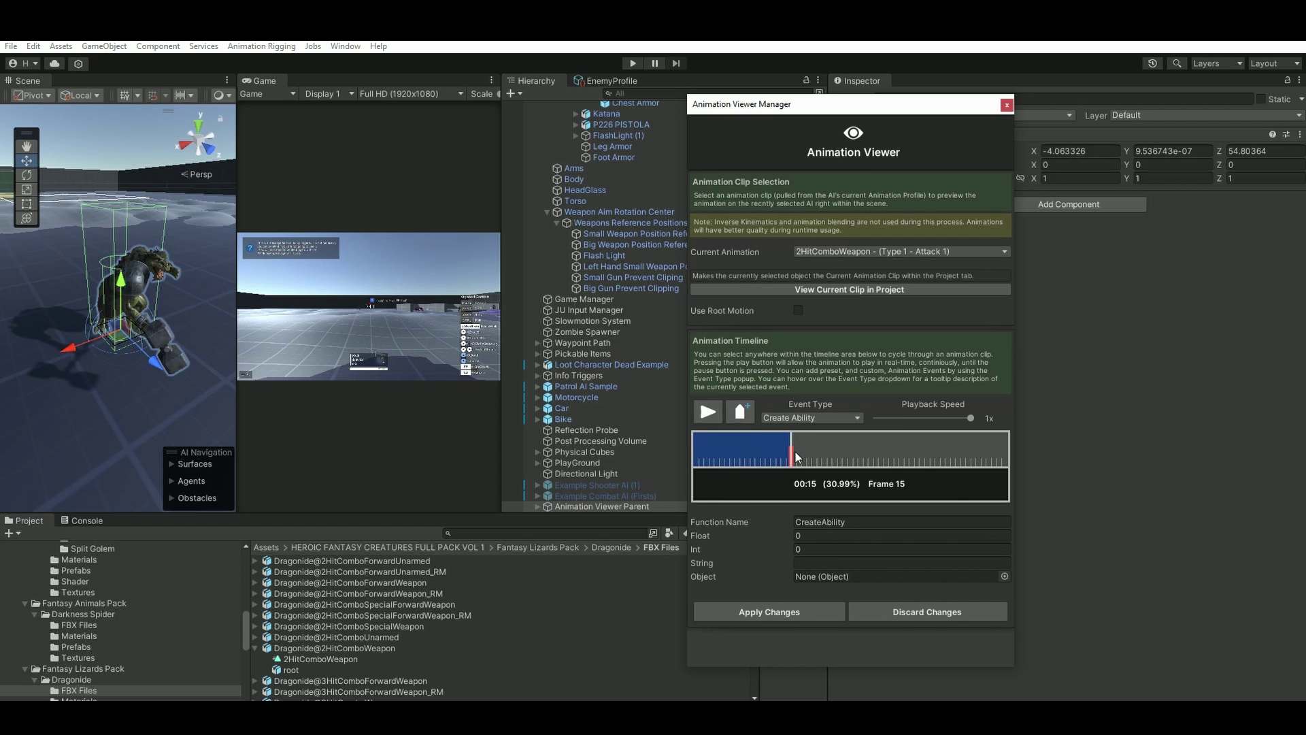
click(778, 615)
mouse_move(790, 441)
mouse_down()
mouse_move(779, 452)
mouse_move(794, 454)
mouse_move(759, 456)
mouse_move(810, 459)
mouse_move(771, 460)
mouse_up()
click(1007, 104)
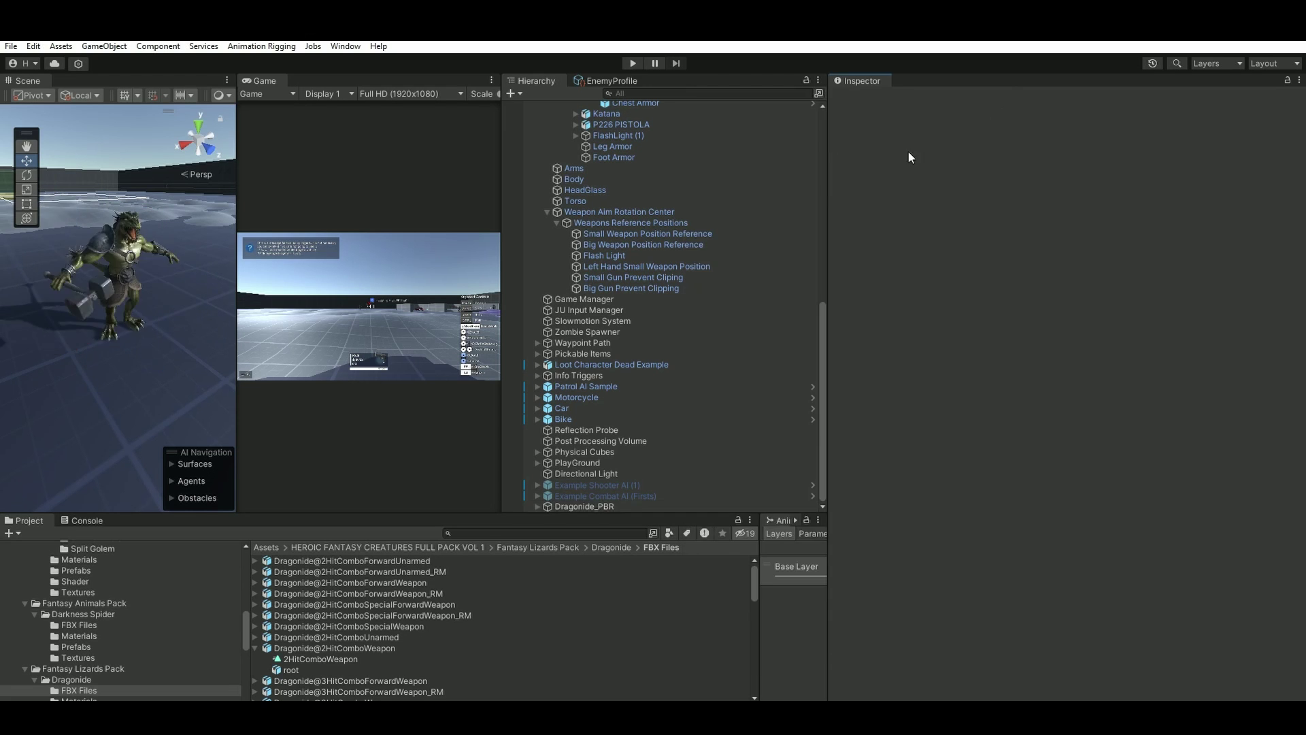
Step: Add the Player layer to Dragonide_PBR's Emerald Detection layers
click(582, 507)
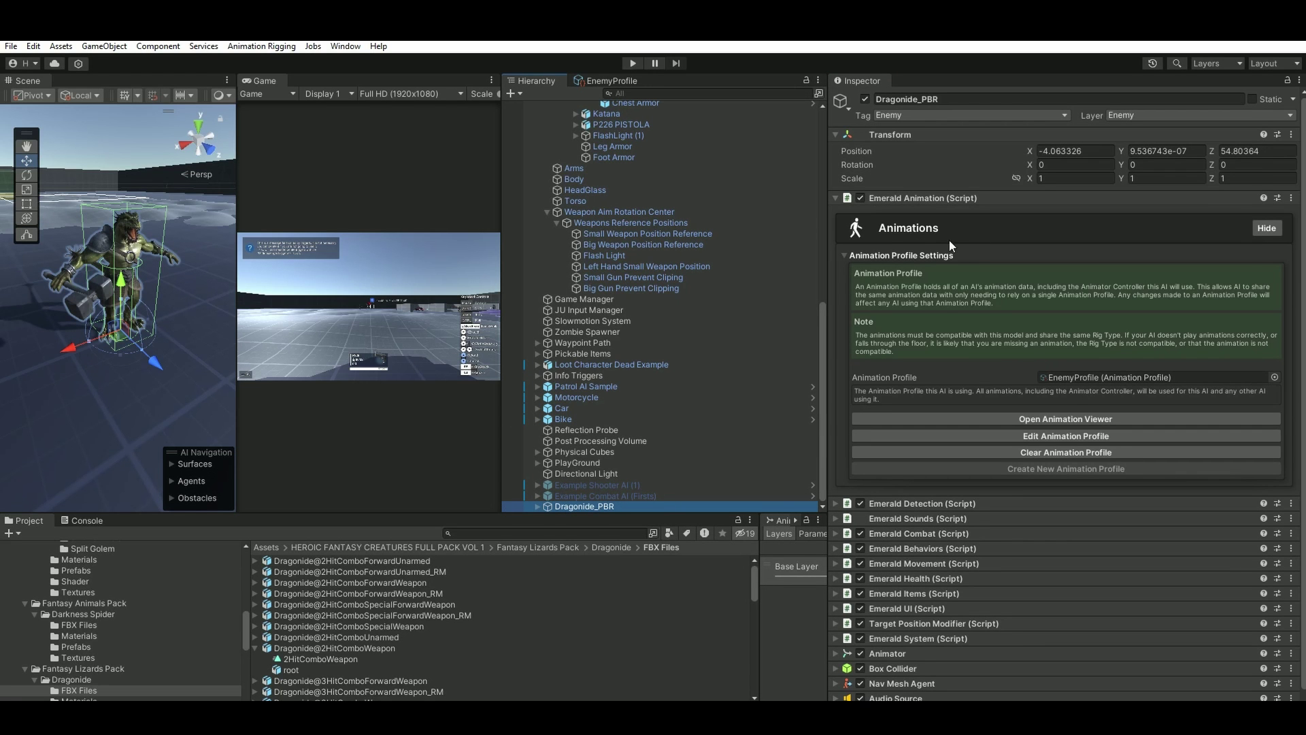
click(835, 198)
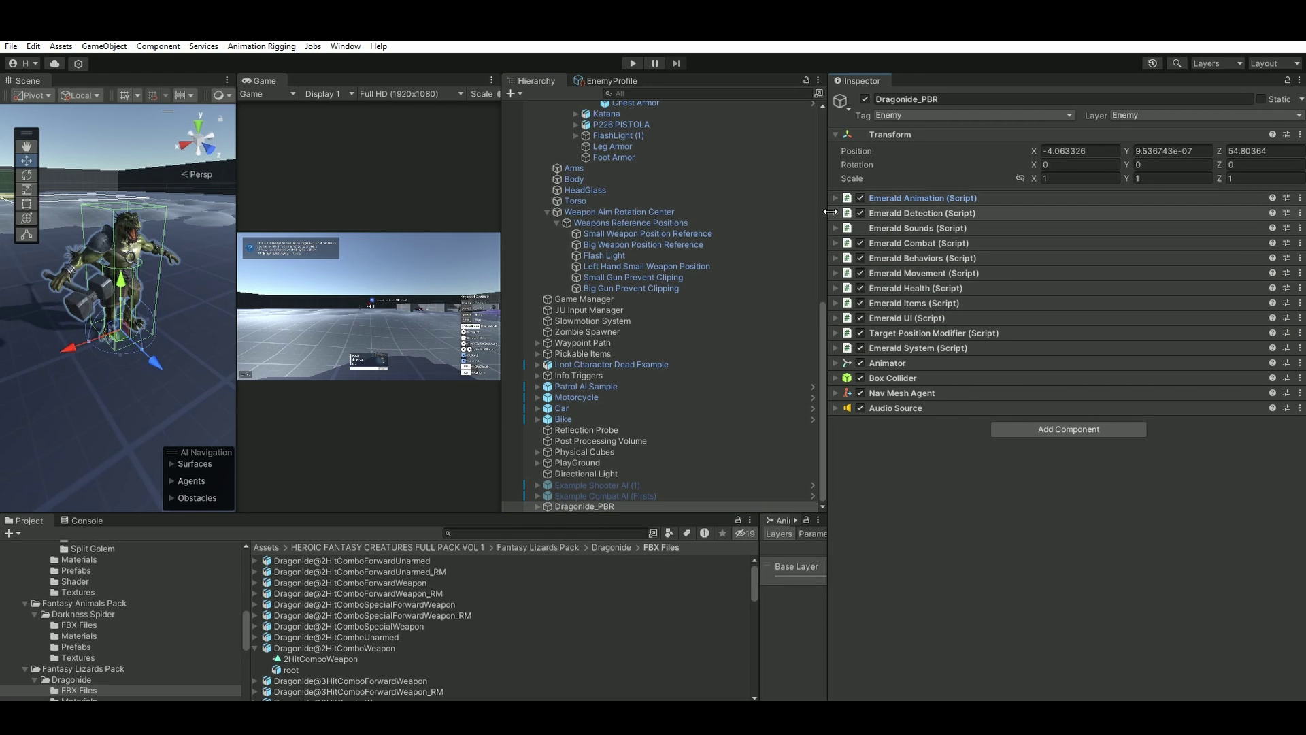
click(834, 213)
click(875, 302)
click(875, 301)
click(876, 316)
scroll(1162, 447, down, 1)
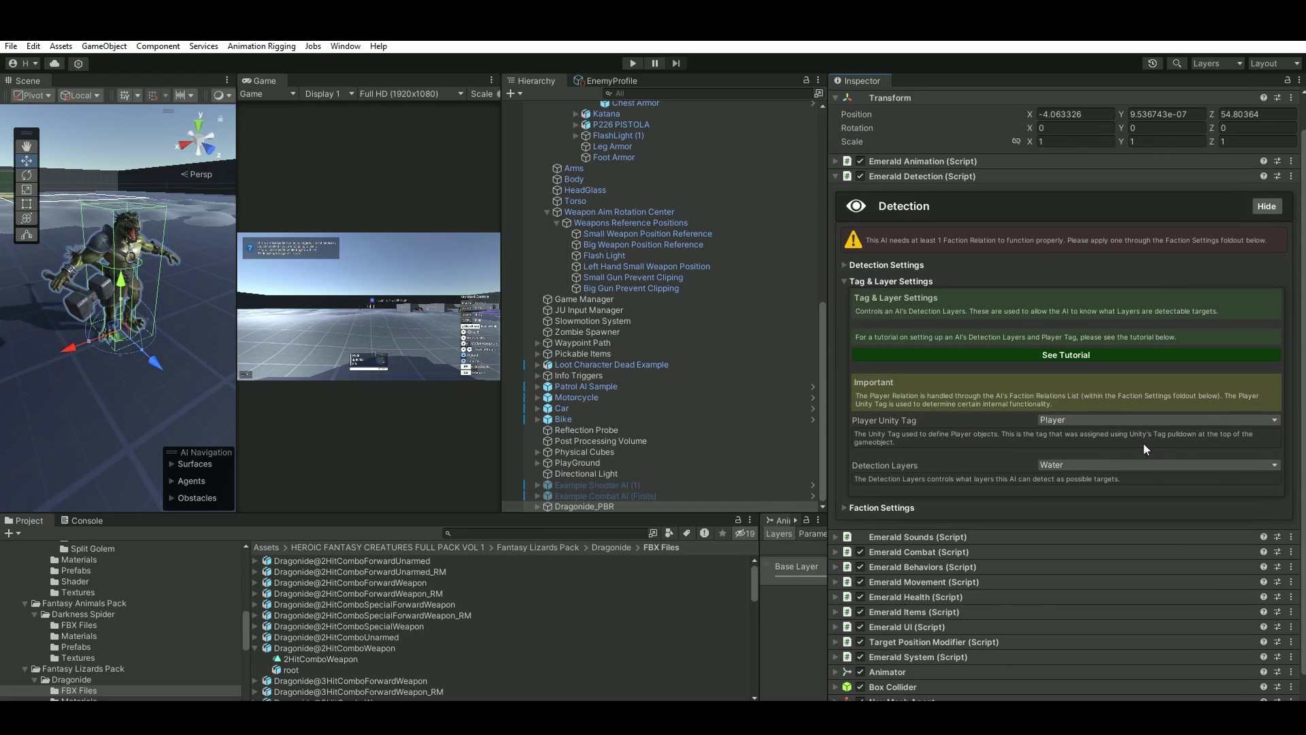
click(1069, 465)
click(1079, 573)
click(1003, 456)
Step: Add a faction relation that sets the Player faction as an enemy
click(848, 507)
scroll(1019, 508, down, 8)
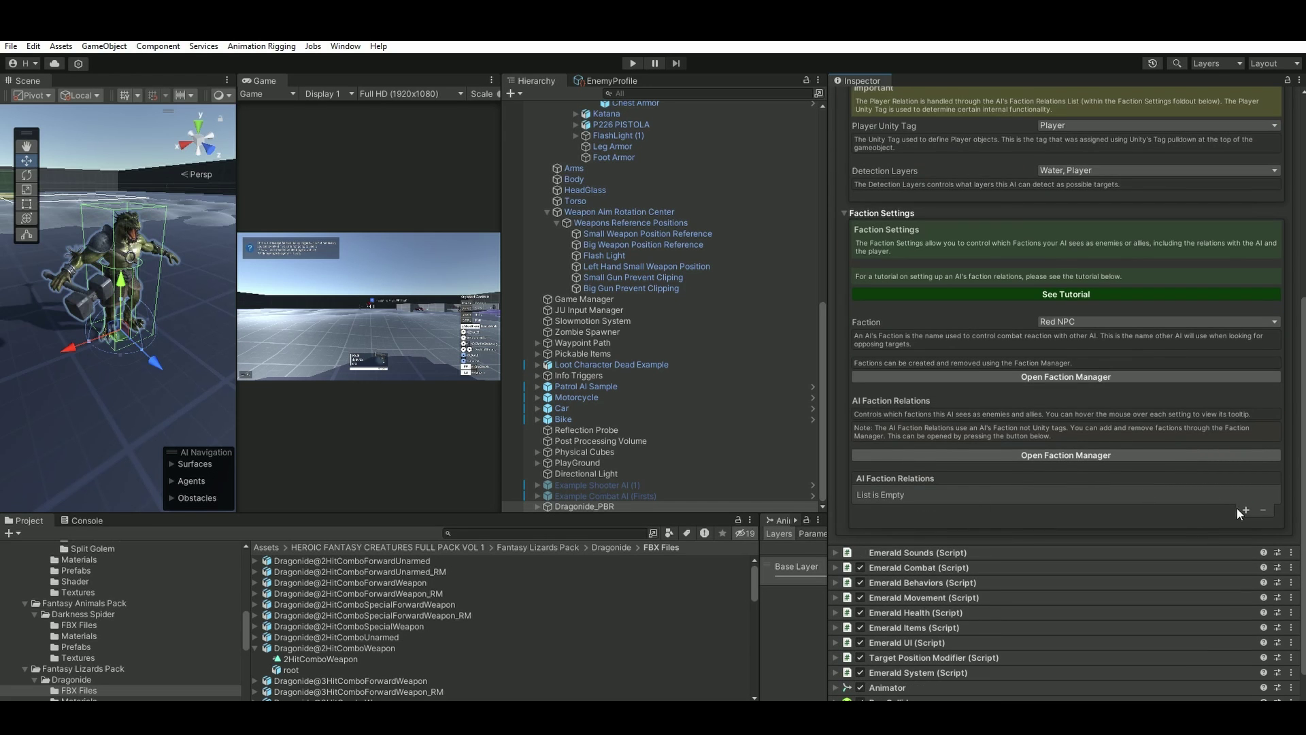
click(1246, 510)
click(994, 467)
click(995, 513)
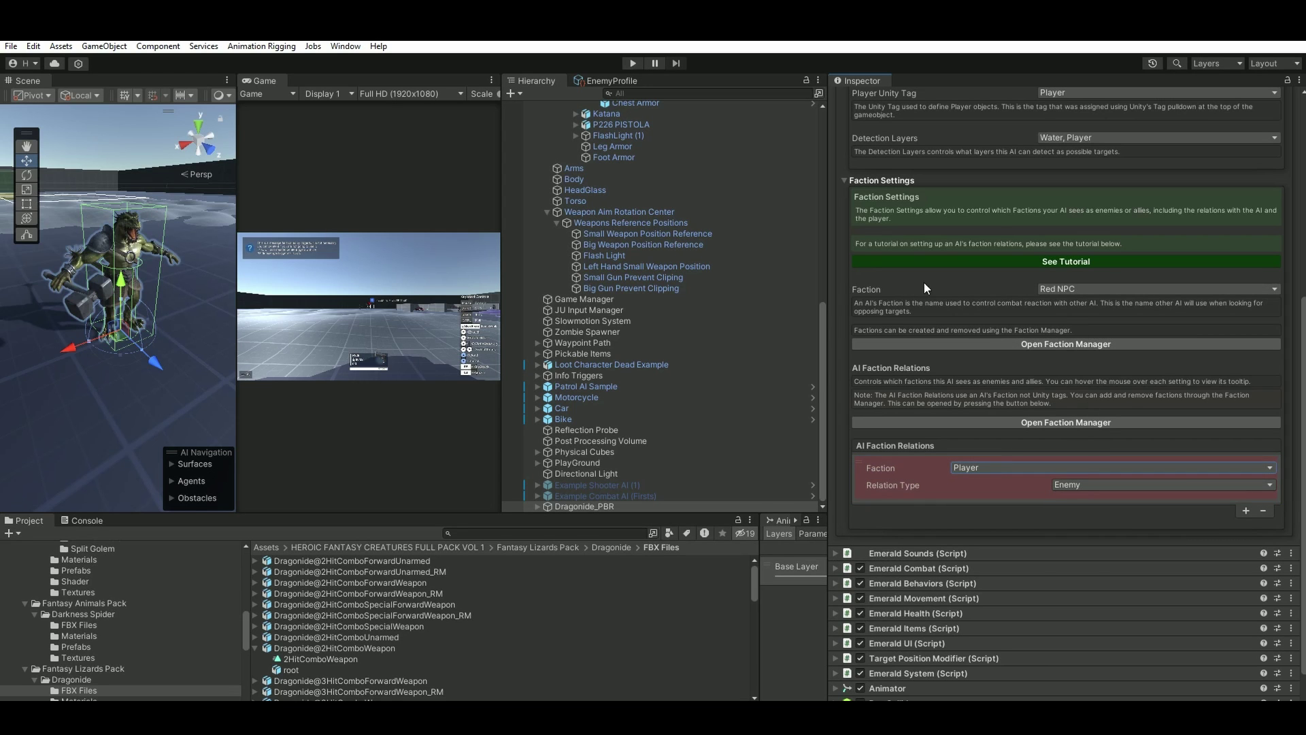
Step: Create a Creature faction in the Faction Manager and assign it as the Dragonide's faction
click(1068, 345)
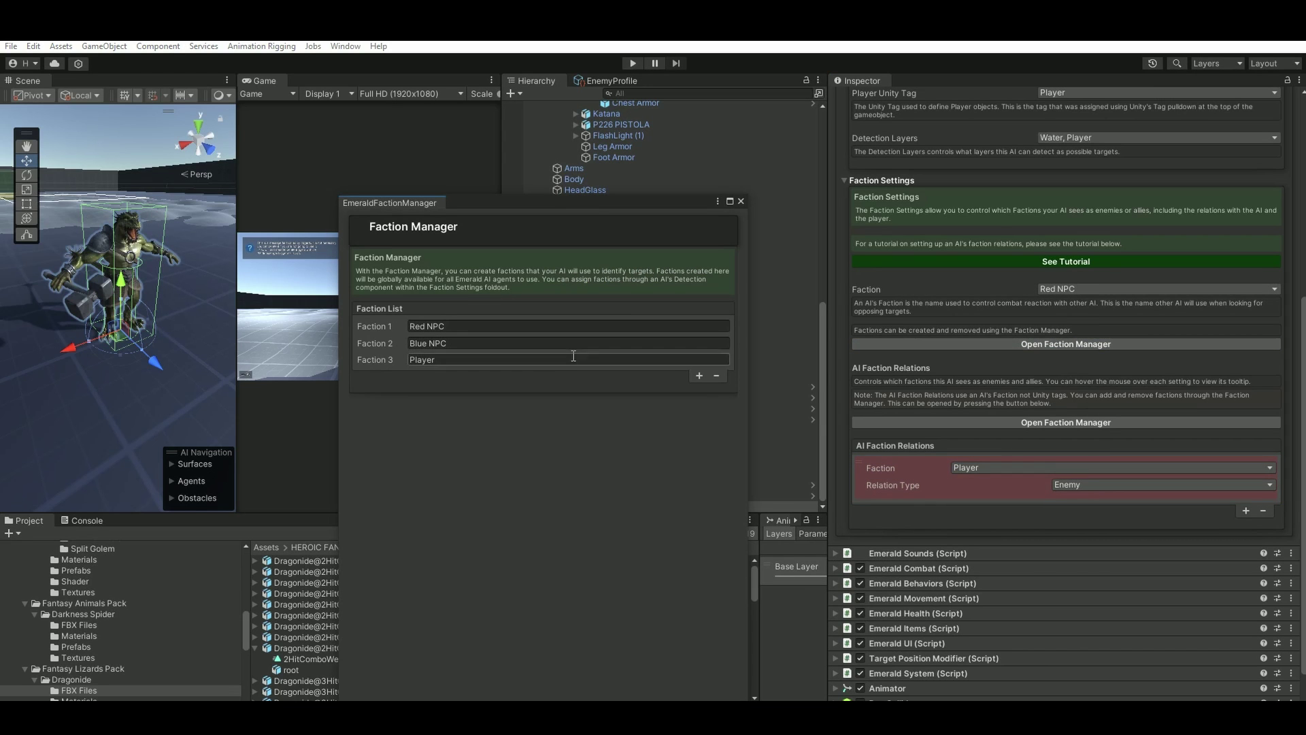
click(699, 376)
click(508, 381)
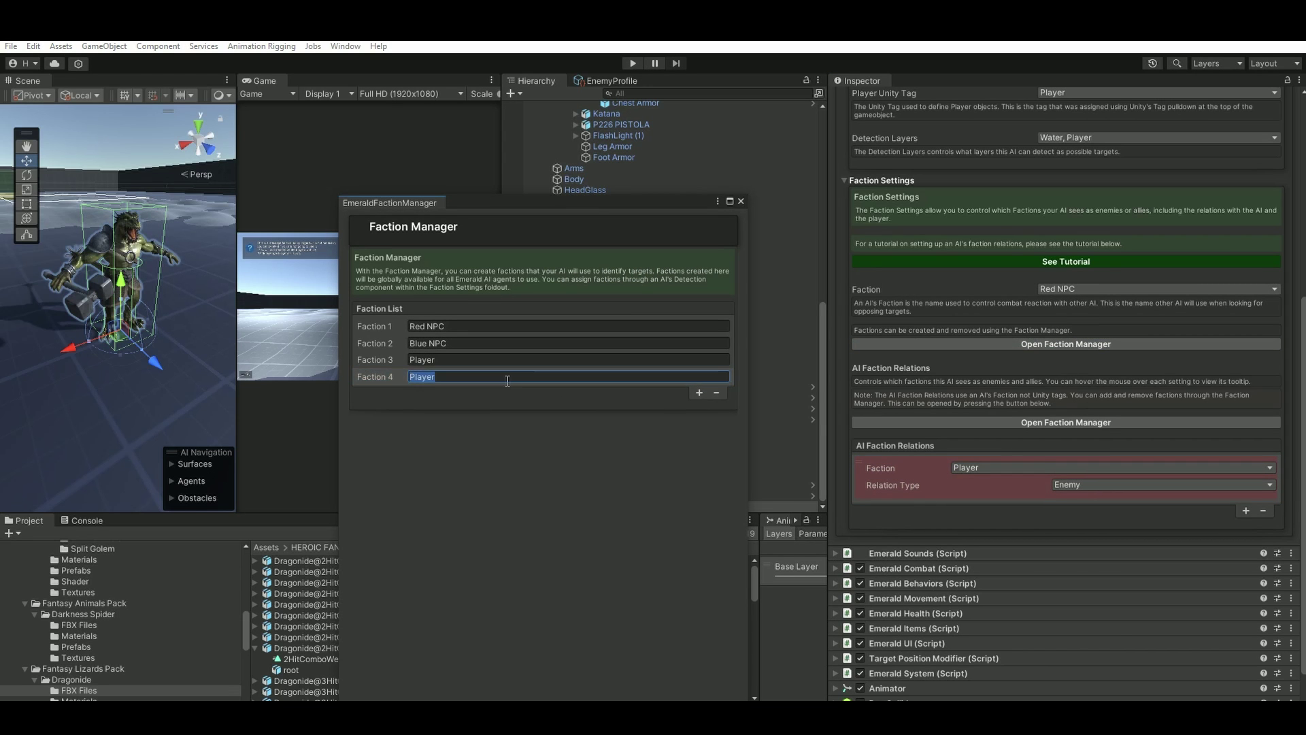
text(Creature)
click(741, 201)
click(1096, 289)
click(1084, 350)
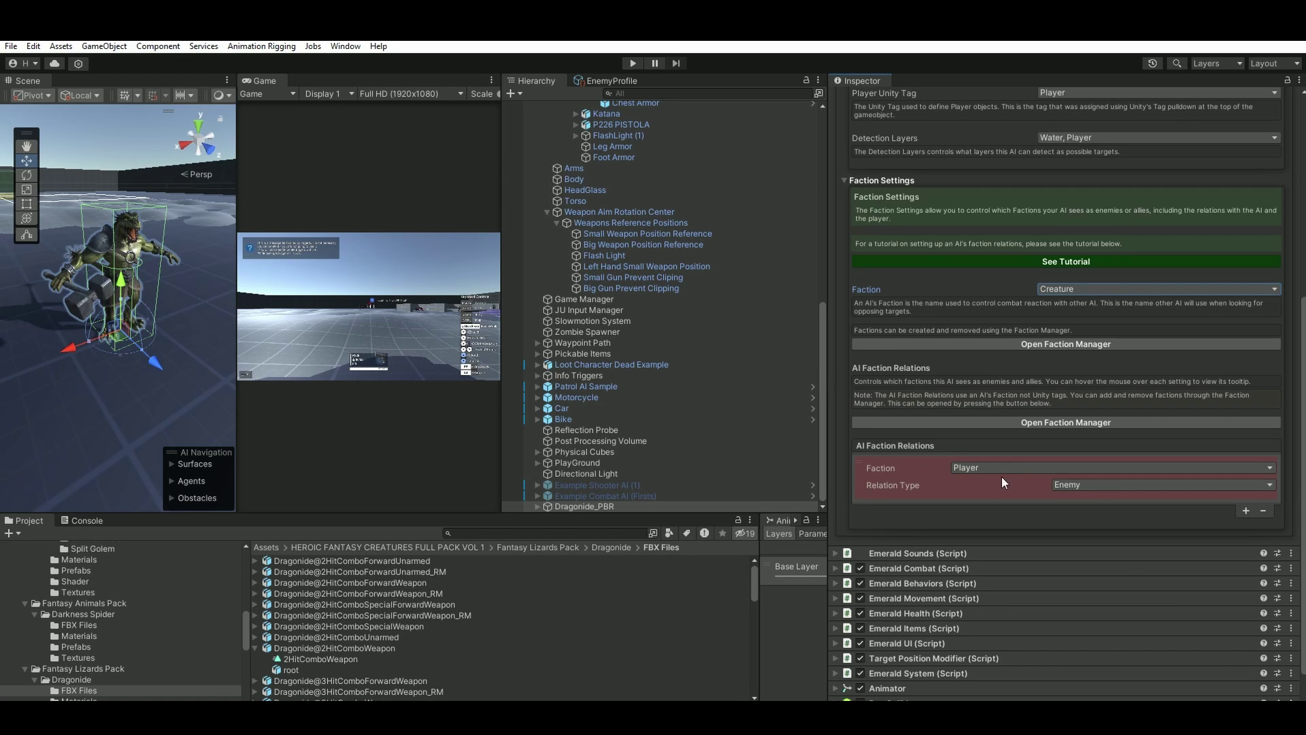
scroll(1002, 471, up, 6)
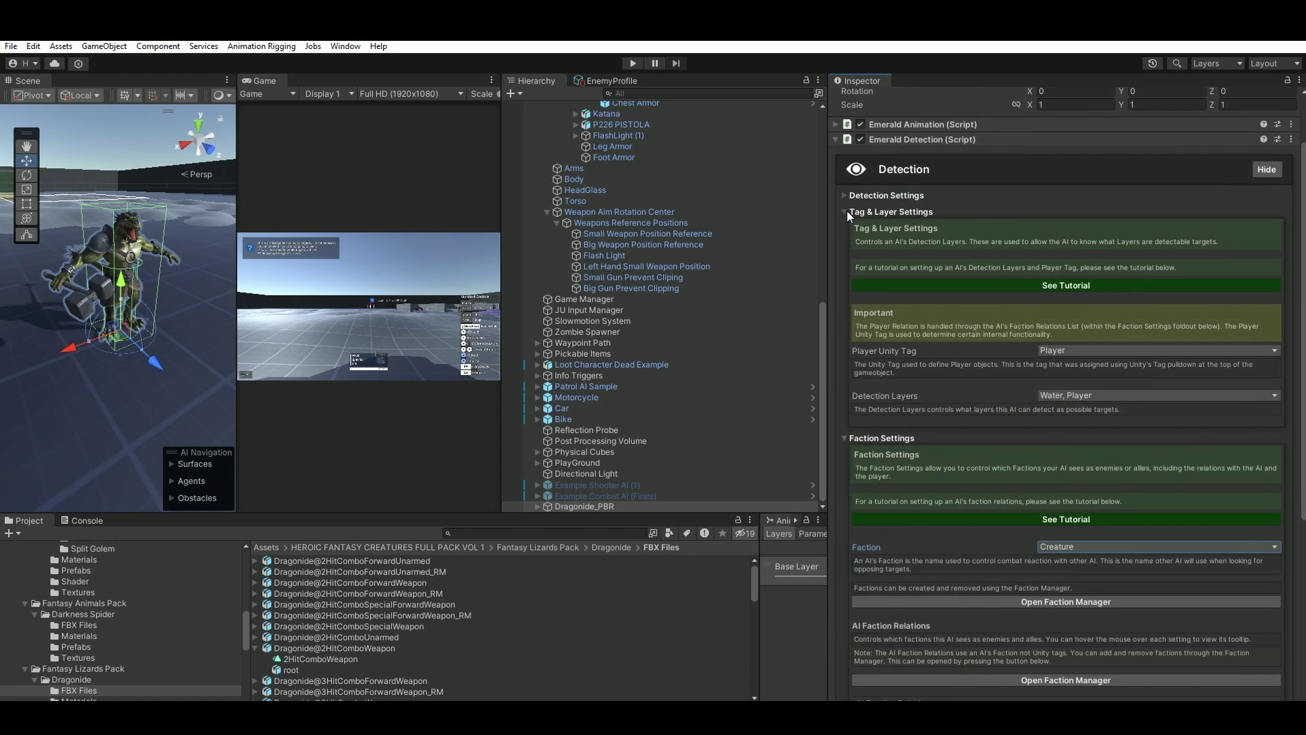
Step: Add a Type 1 attack in Emerald Combat using the 2HitComboWeapon animation
click(846, 211)
click(835, 139)
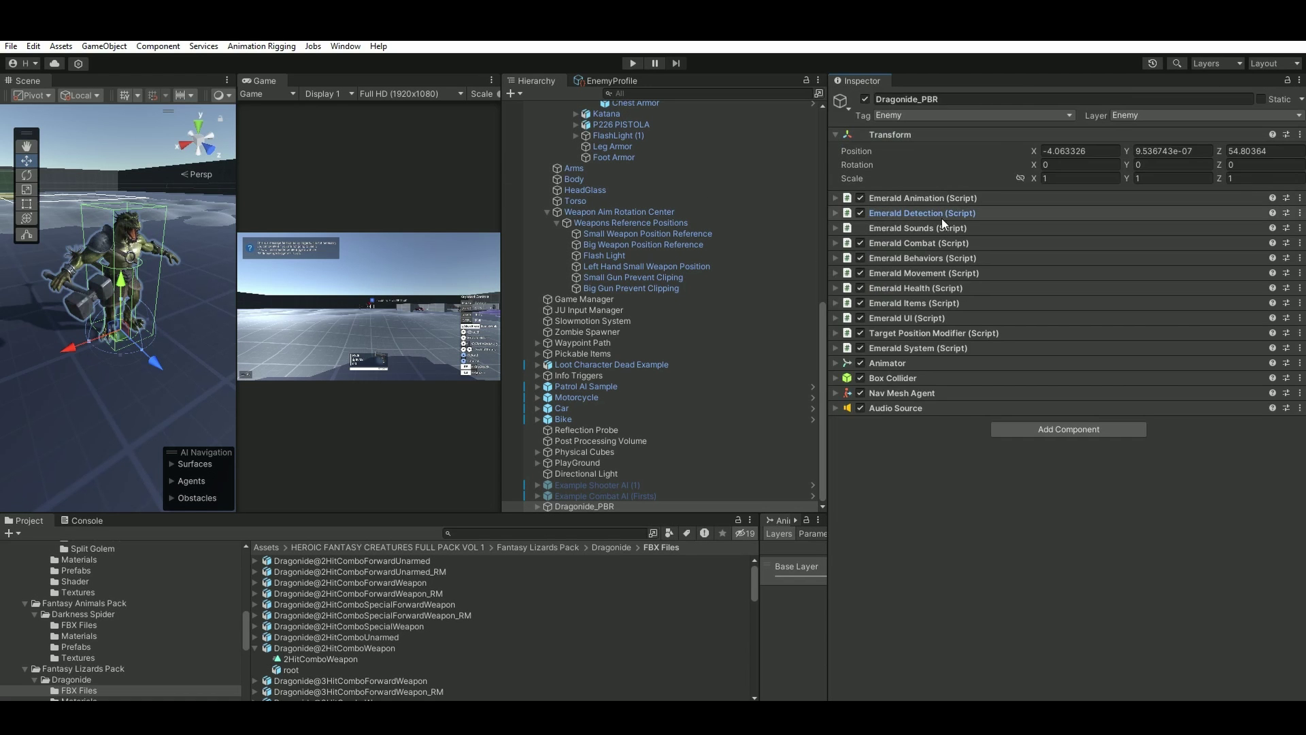
click(912, 243)
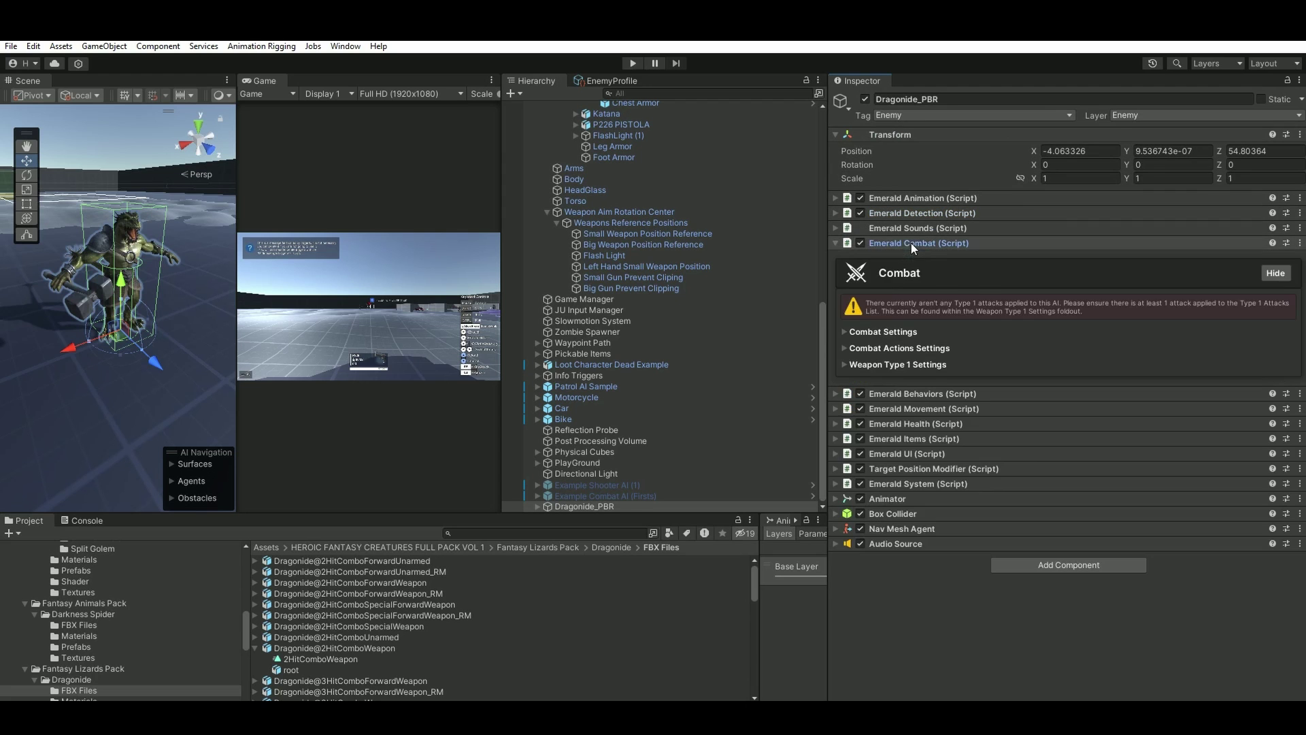
click(843, 348)
click(843, 348)
click(843, 332)
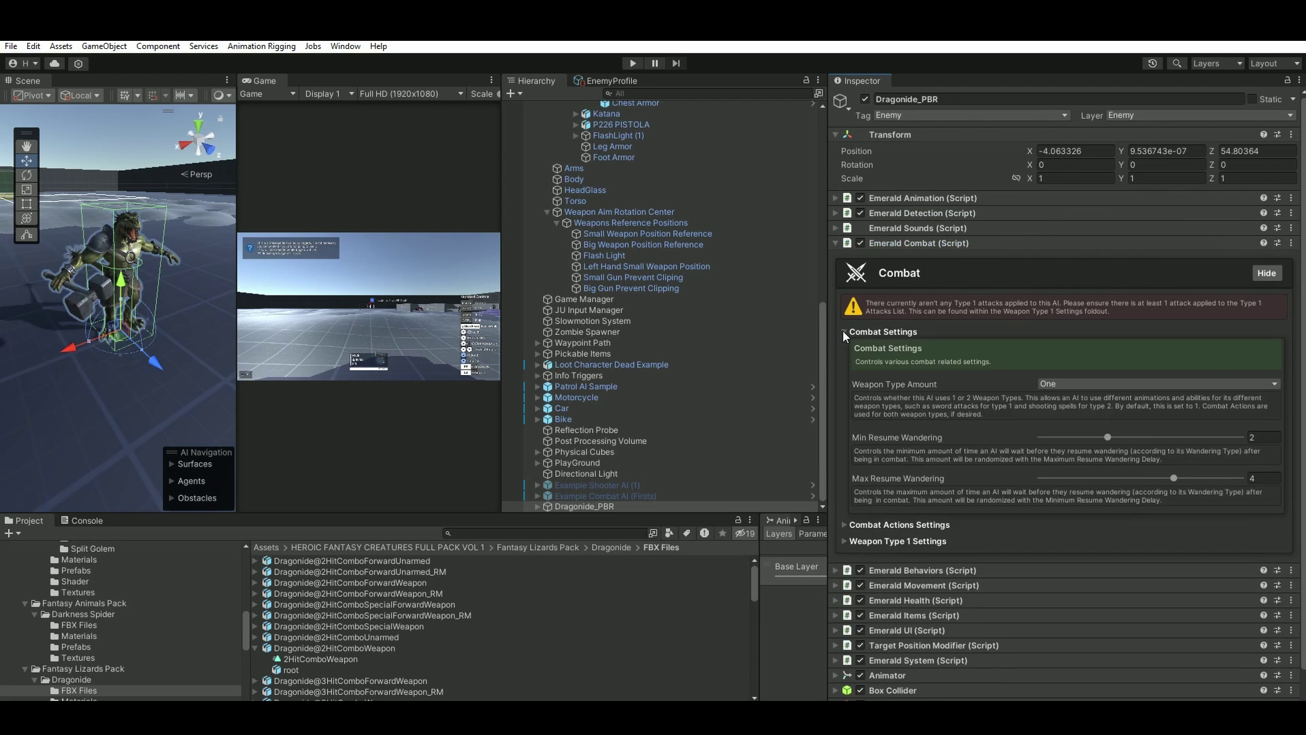
click(844, 332)
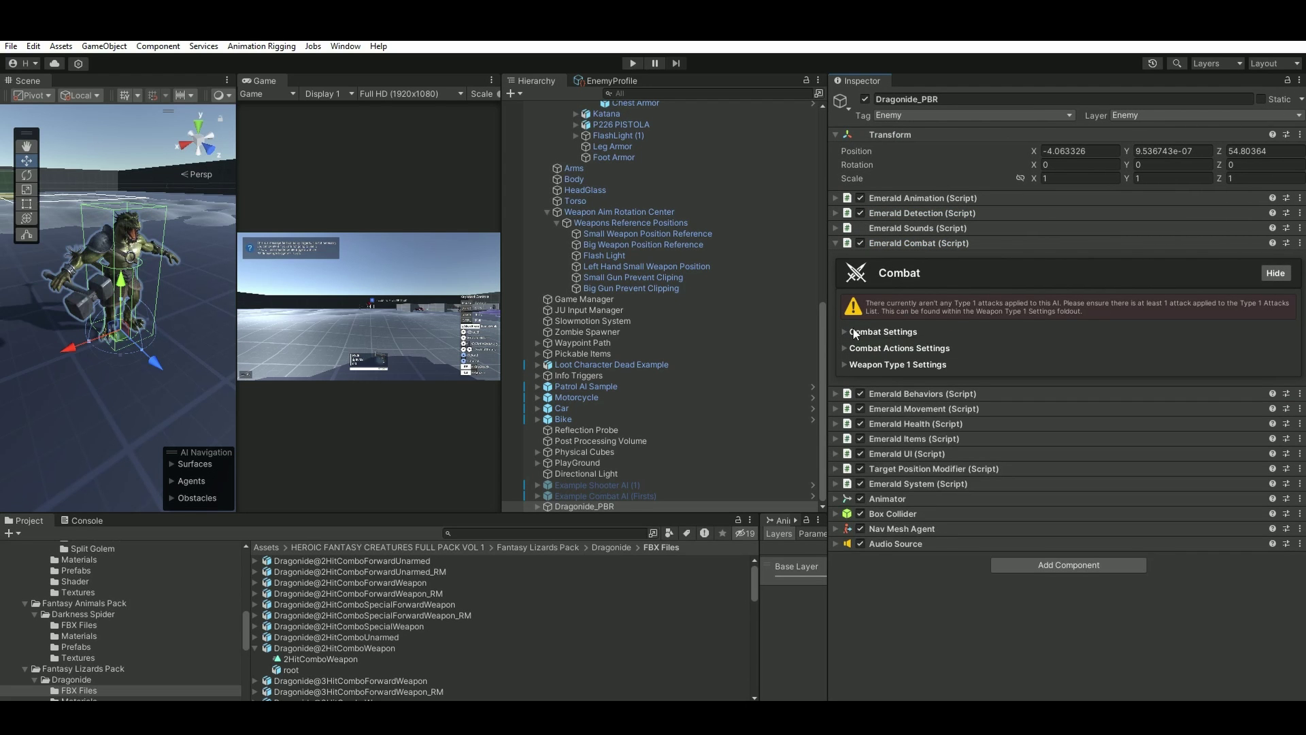
click(844, 364)
scroll(1119, 431, down, 4)
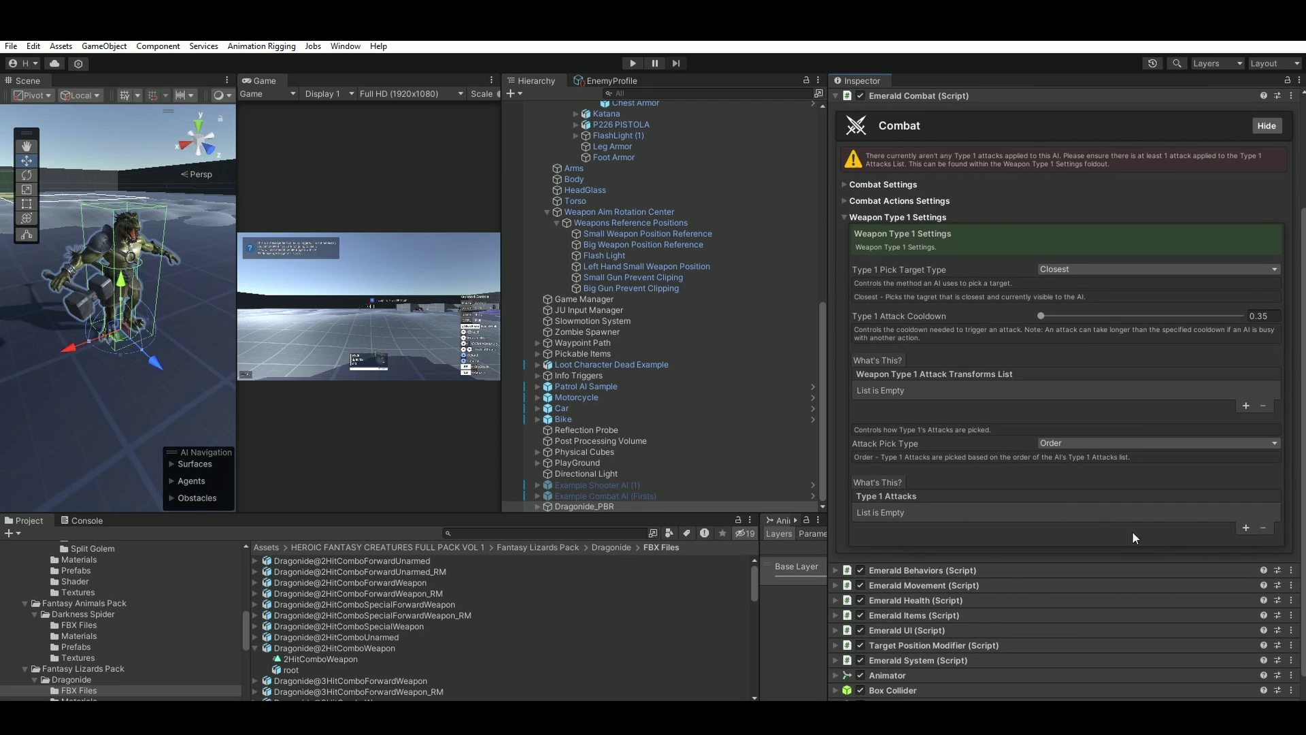
click(1246, 528)
click(981, 486)
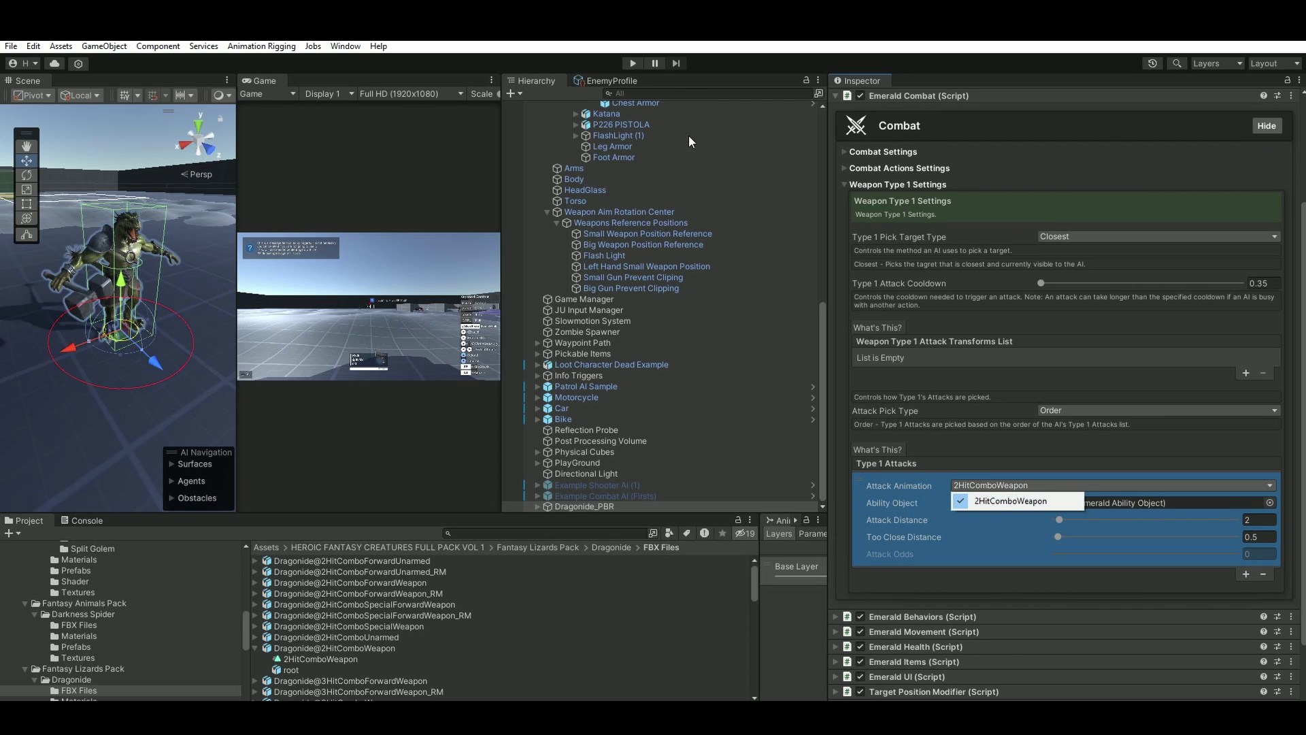
click(997, 503)
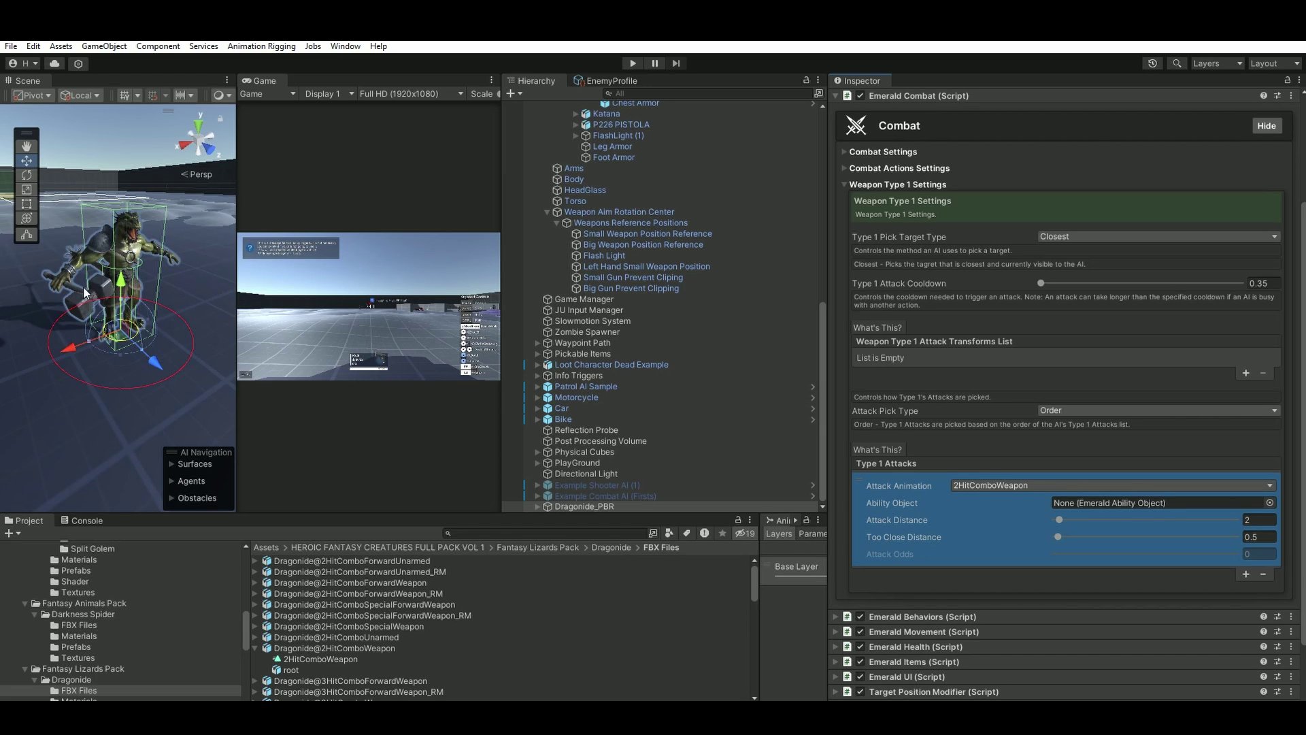
Step: Attach the Sword (Melee) ability to that attack
click(1269, 503)
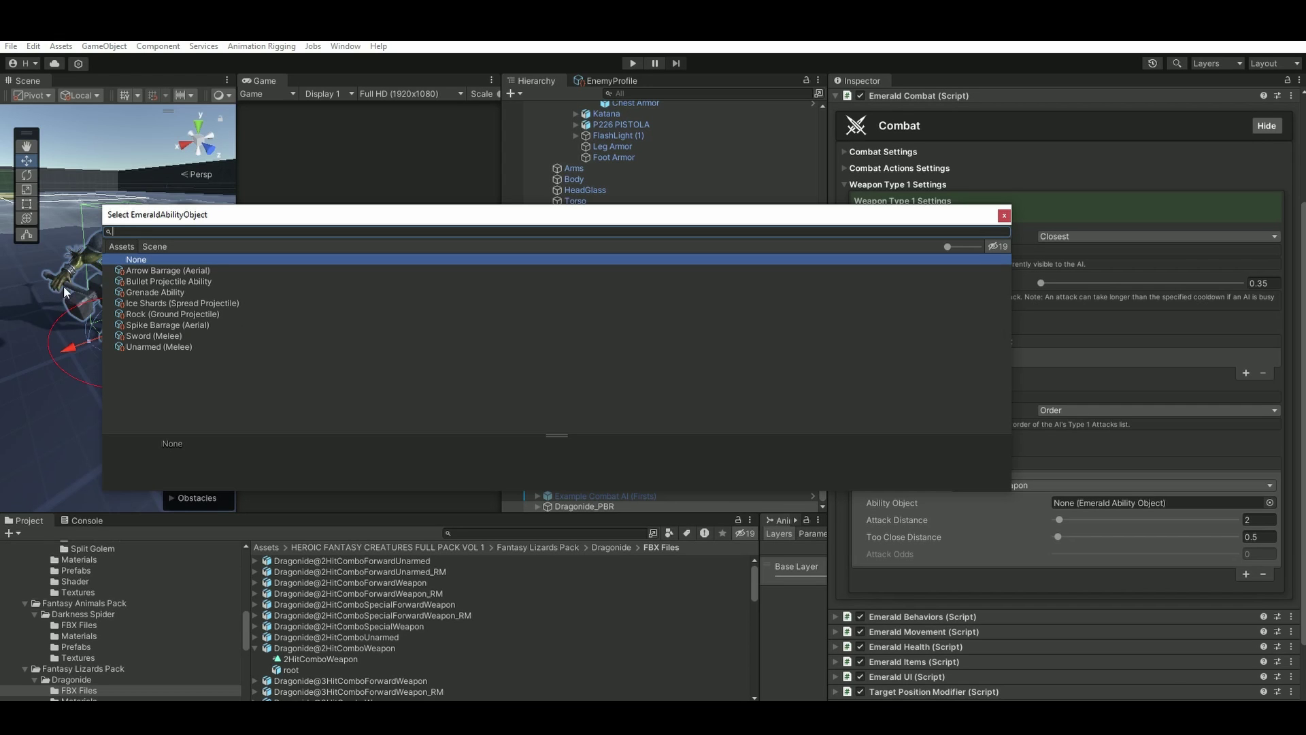
click(147, 336)
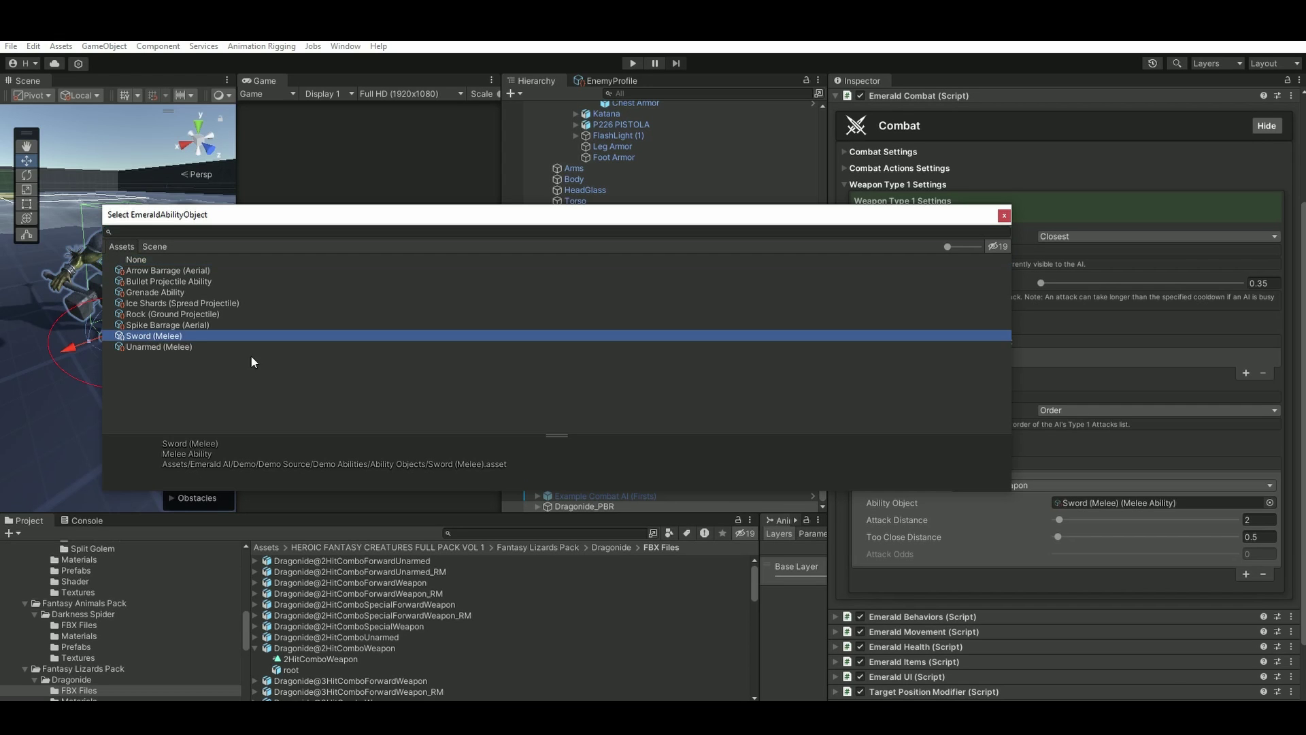
double_click(155, 336)
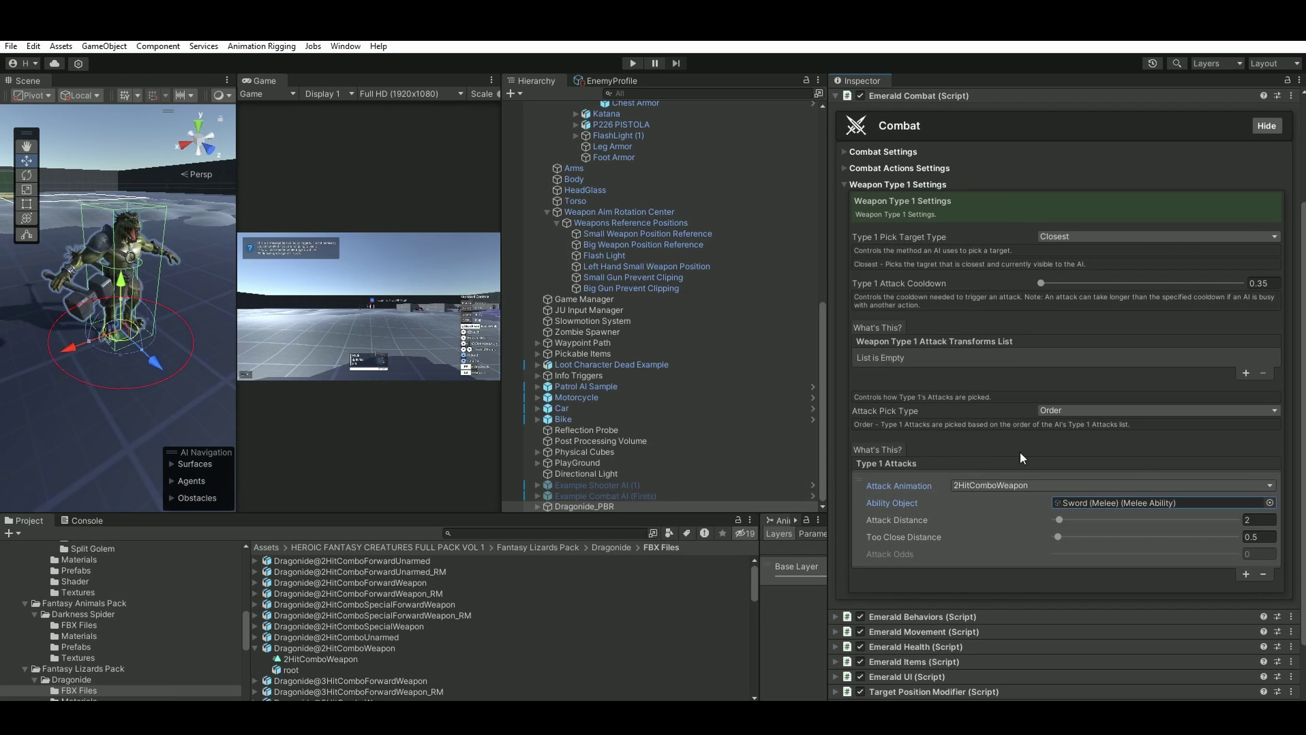
click(1092, 502)
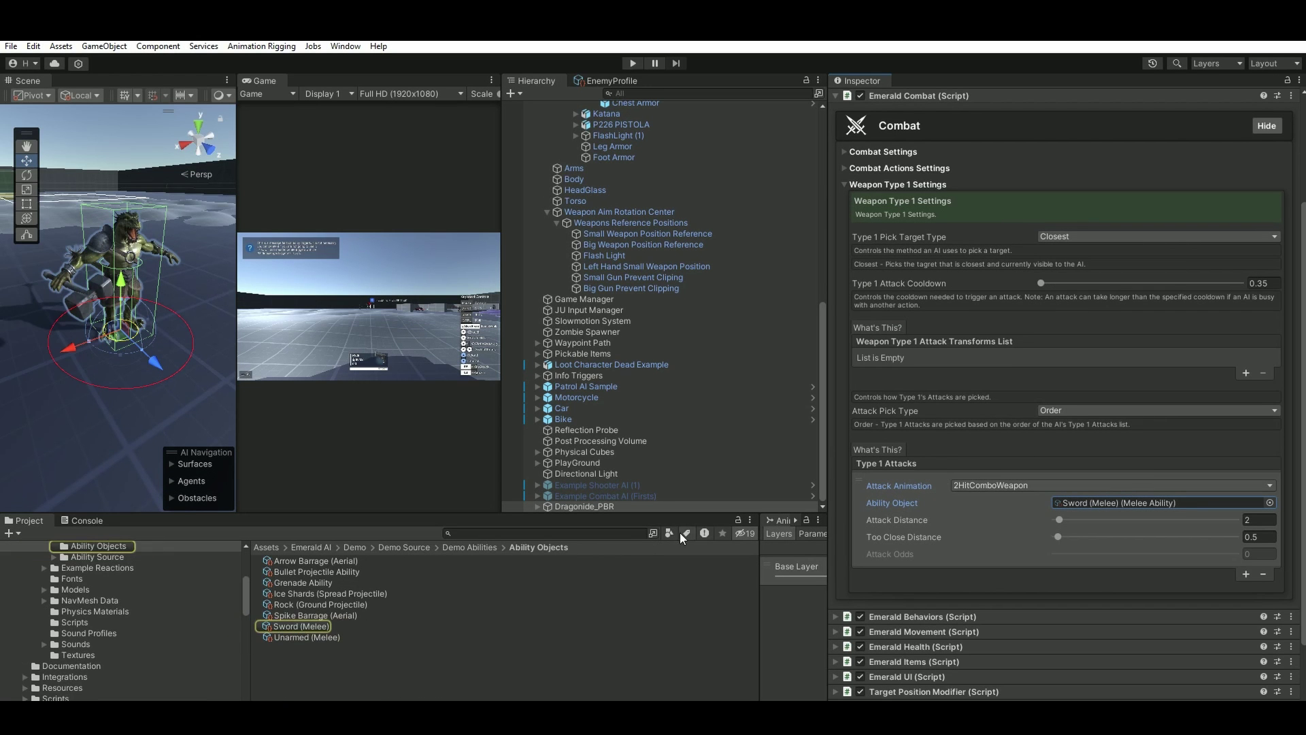
click(318, 627)
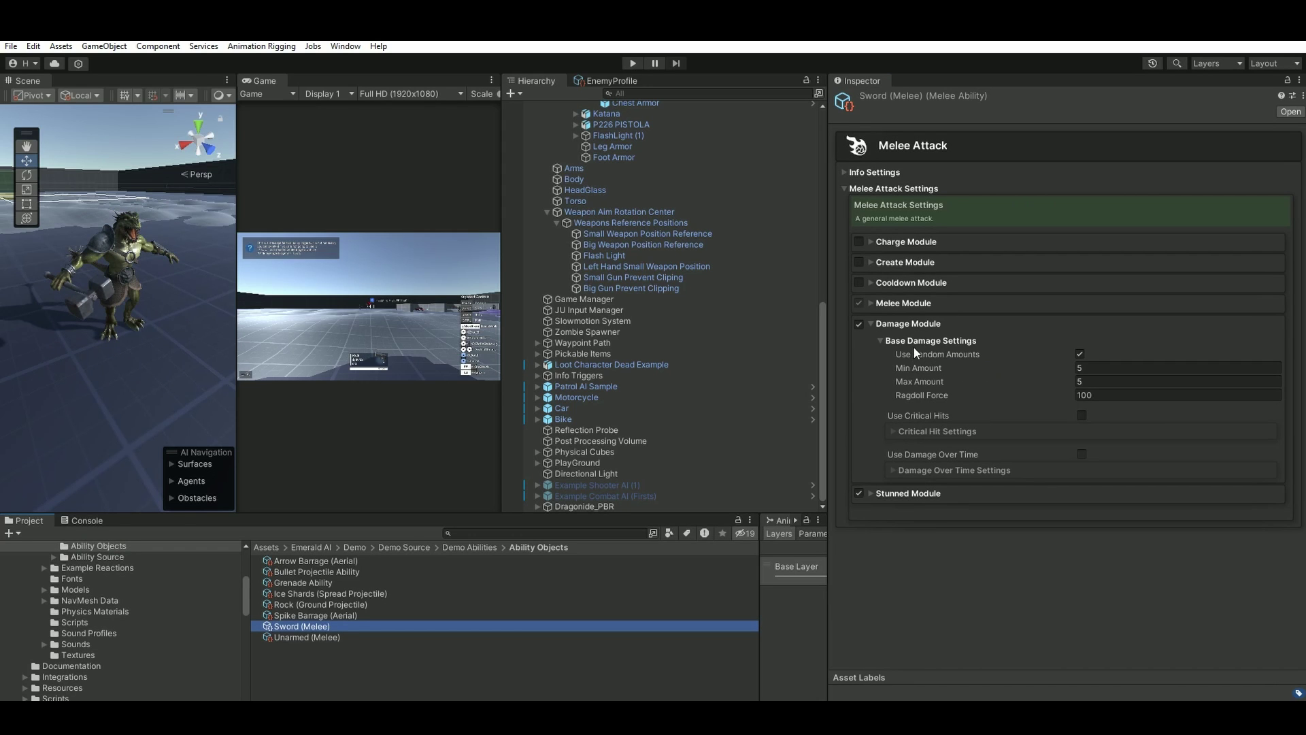
click(1086, 382)
click(1089, 369)
key(Return)
click(1120, 395)
click(1092, 371)
click(601, 504)
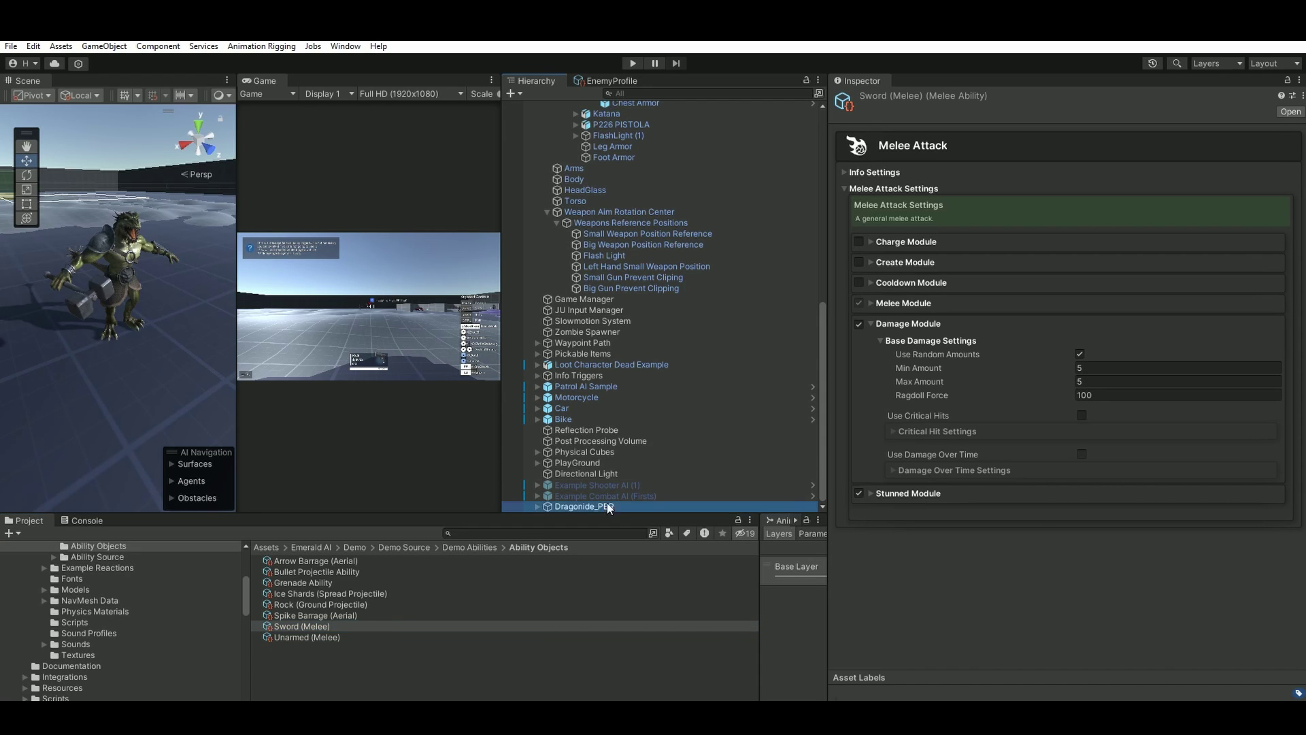
click(834, 243)
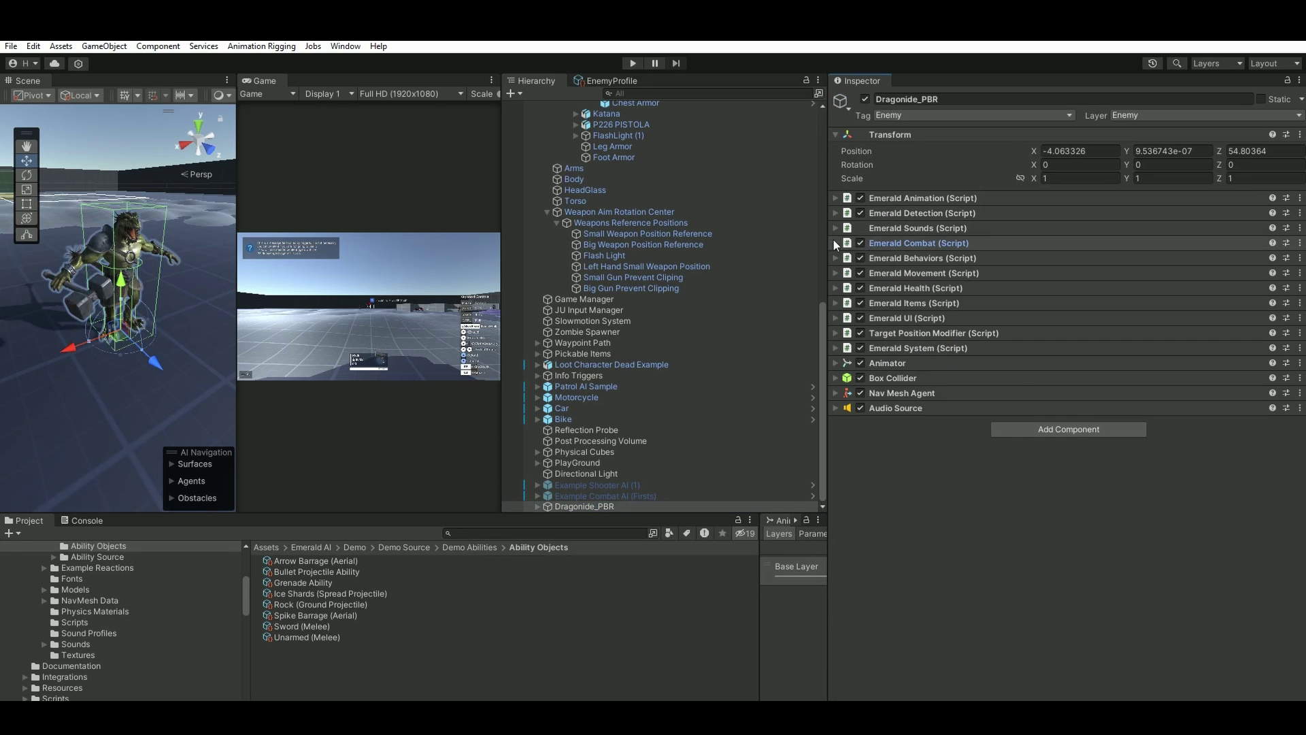
click(926, 259)
Step: Enter 100 as Dragonide_PBR's Starting Health in the Emerald Health settings
click(927, 259)
click(928, 272)
click(912, 326)
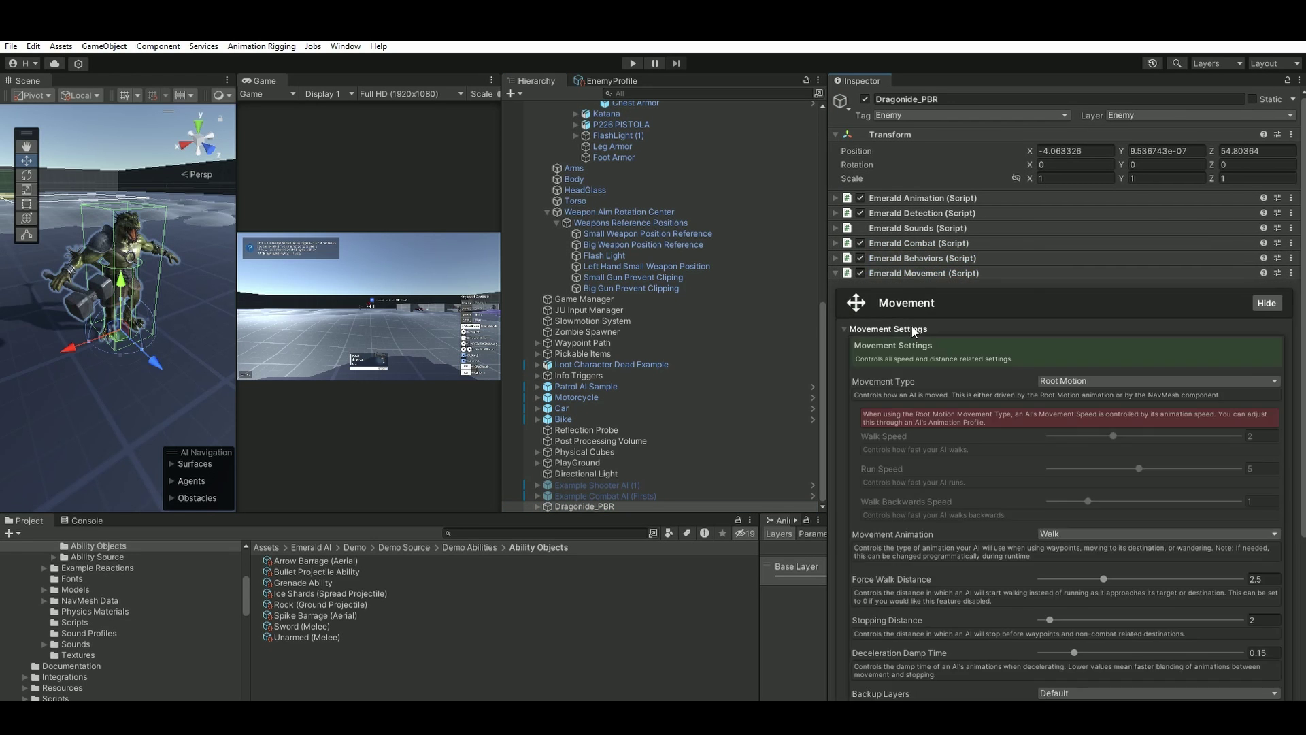
click(912, 328)
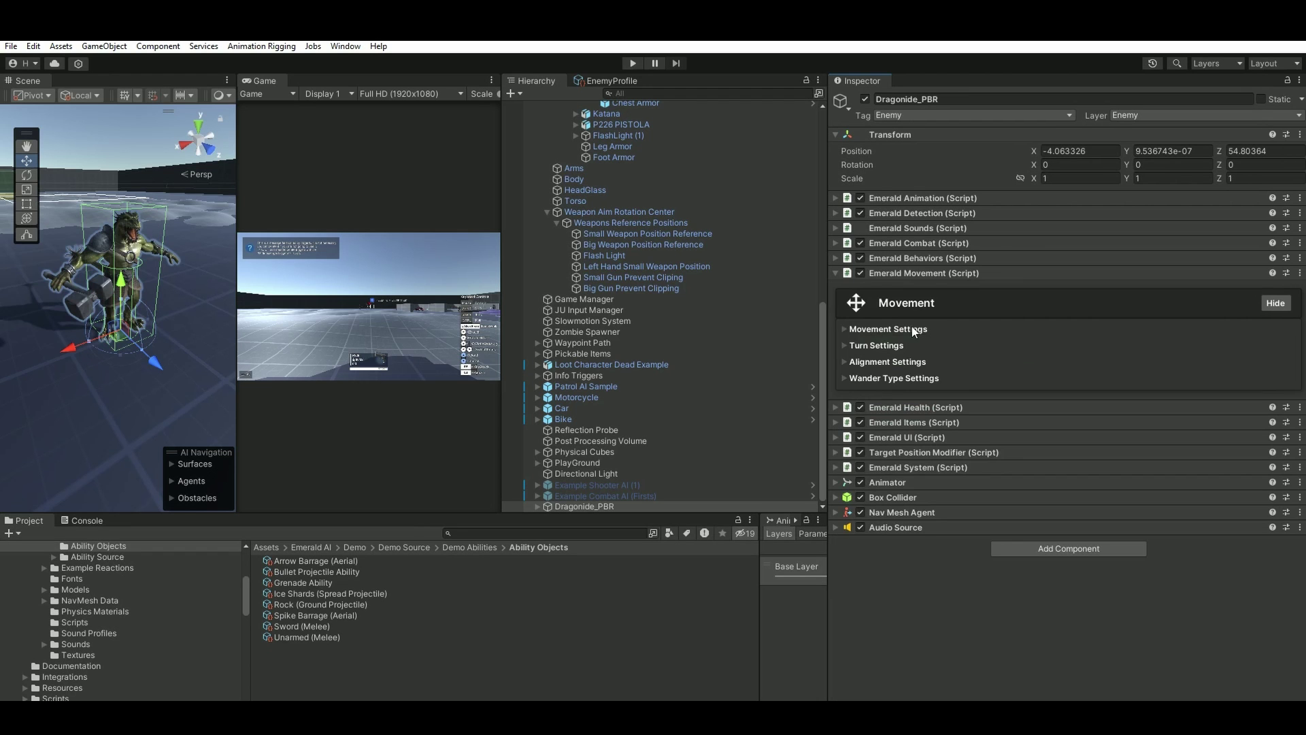
click(911, 272)
click(912, 288)
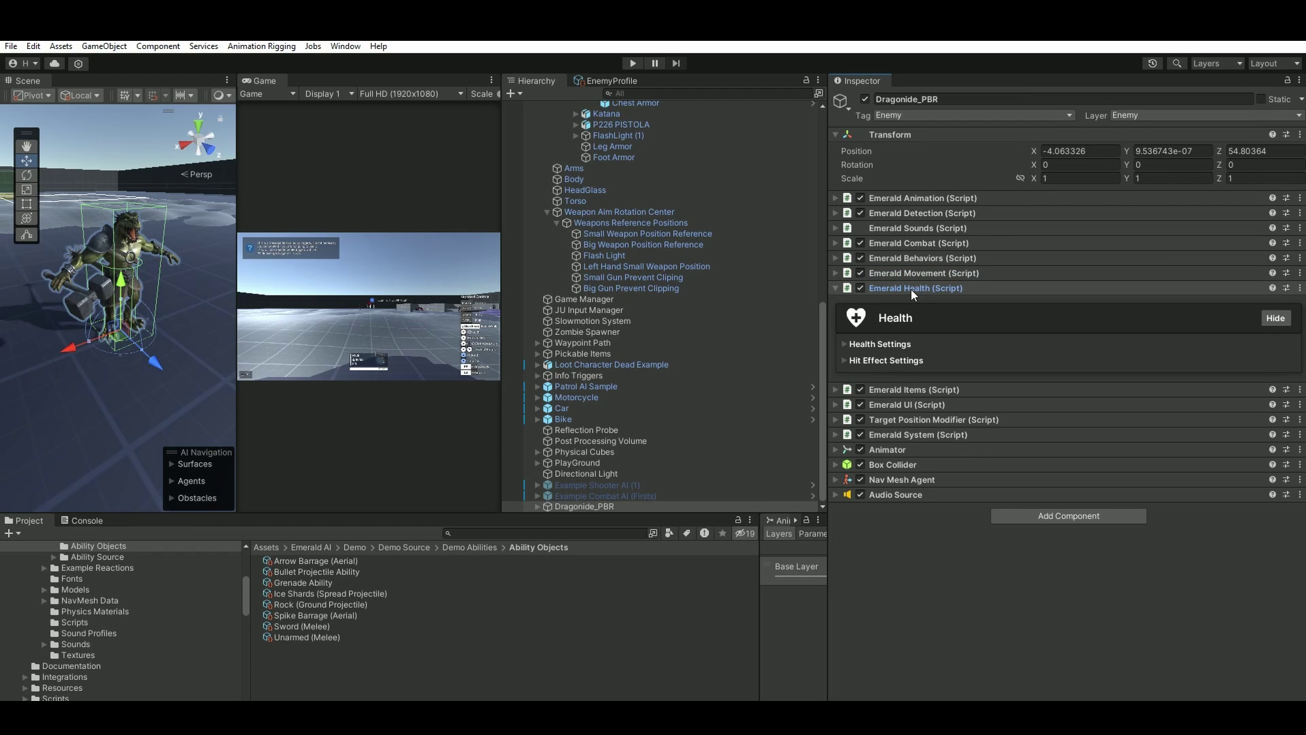
click(890, 344)
click(1077, 430)
text(100)
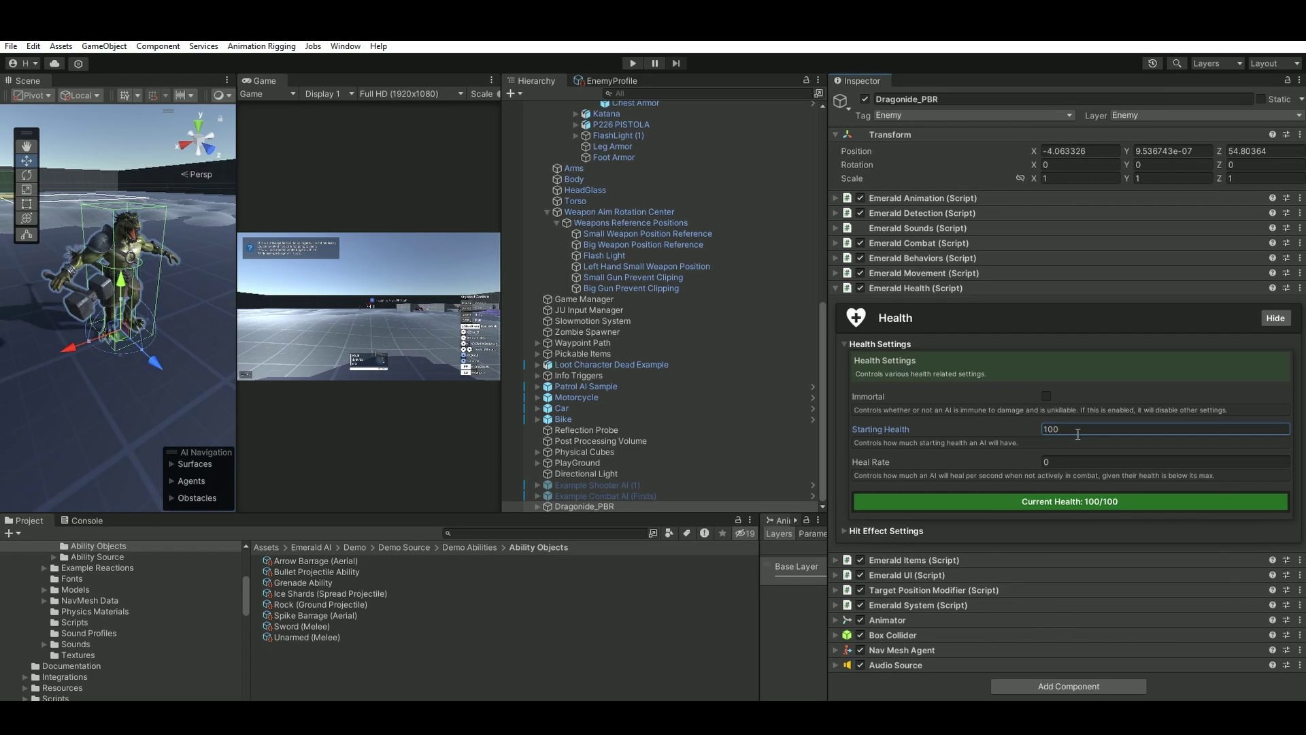
click(916, 285)
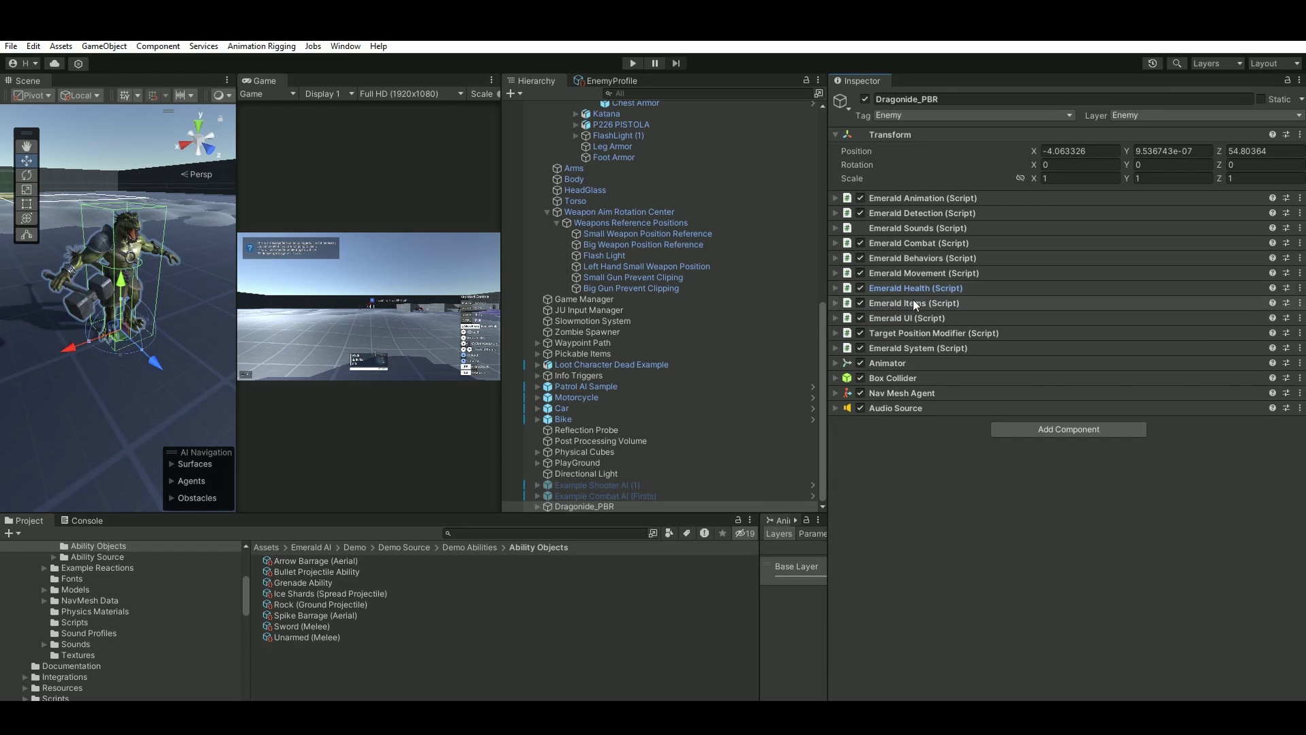
Step: In Emerald UI's setup settings, set UI Layers to Player
click(913, 317)
click(857, 376)
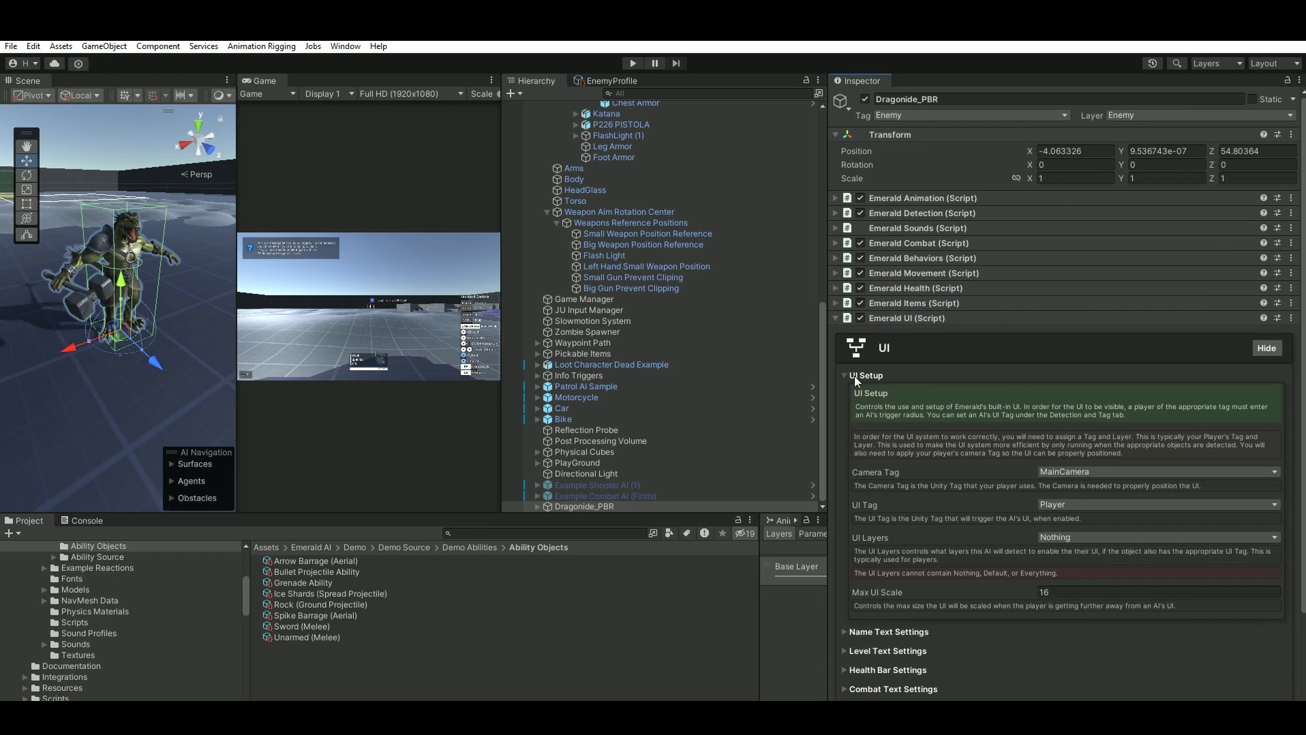
click(1071, 537)
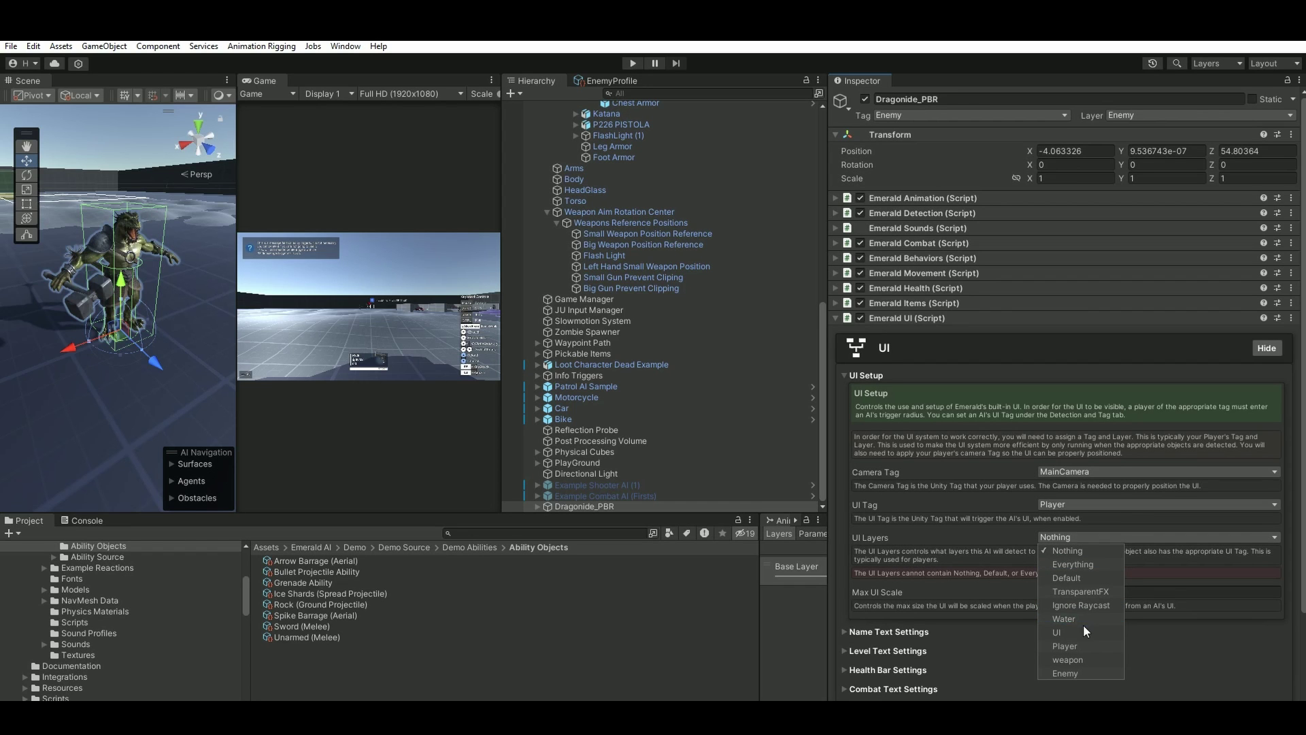
click(1083, 645)
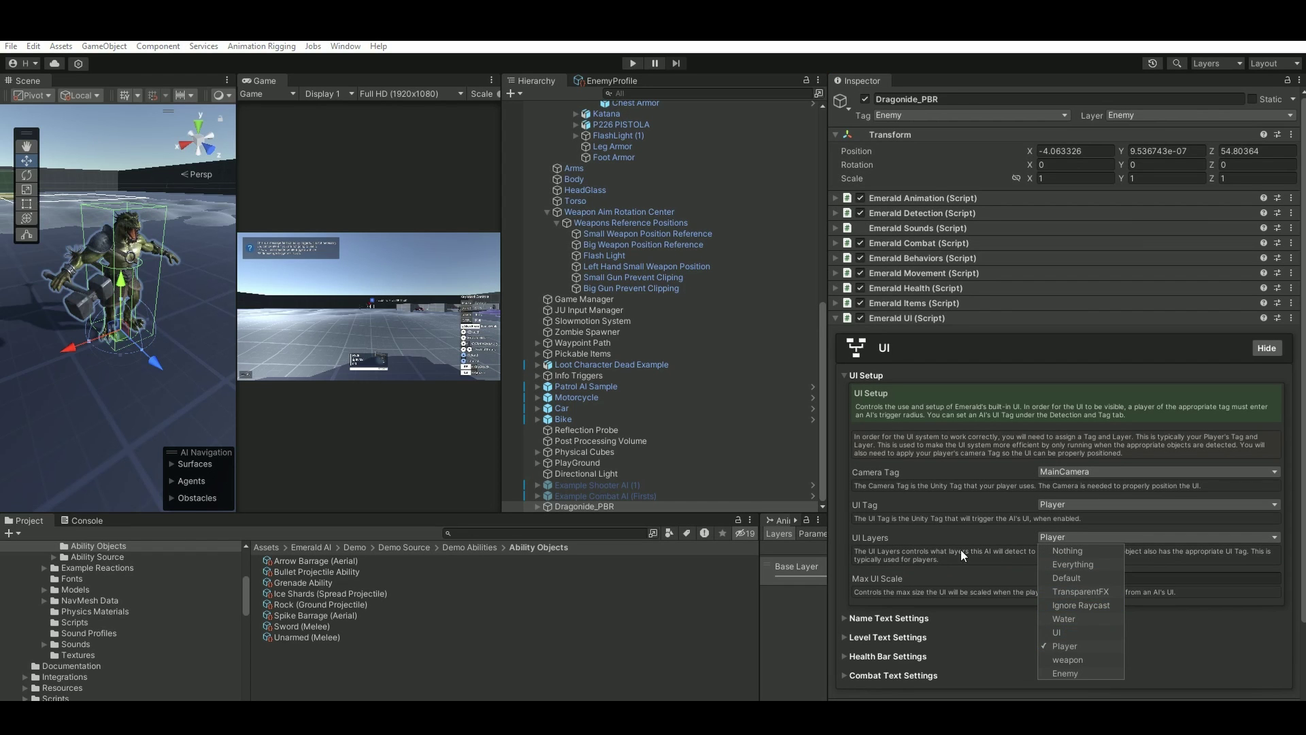
click(946, 536)
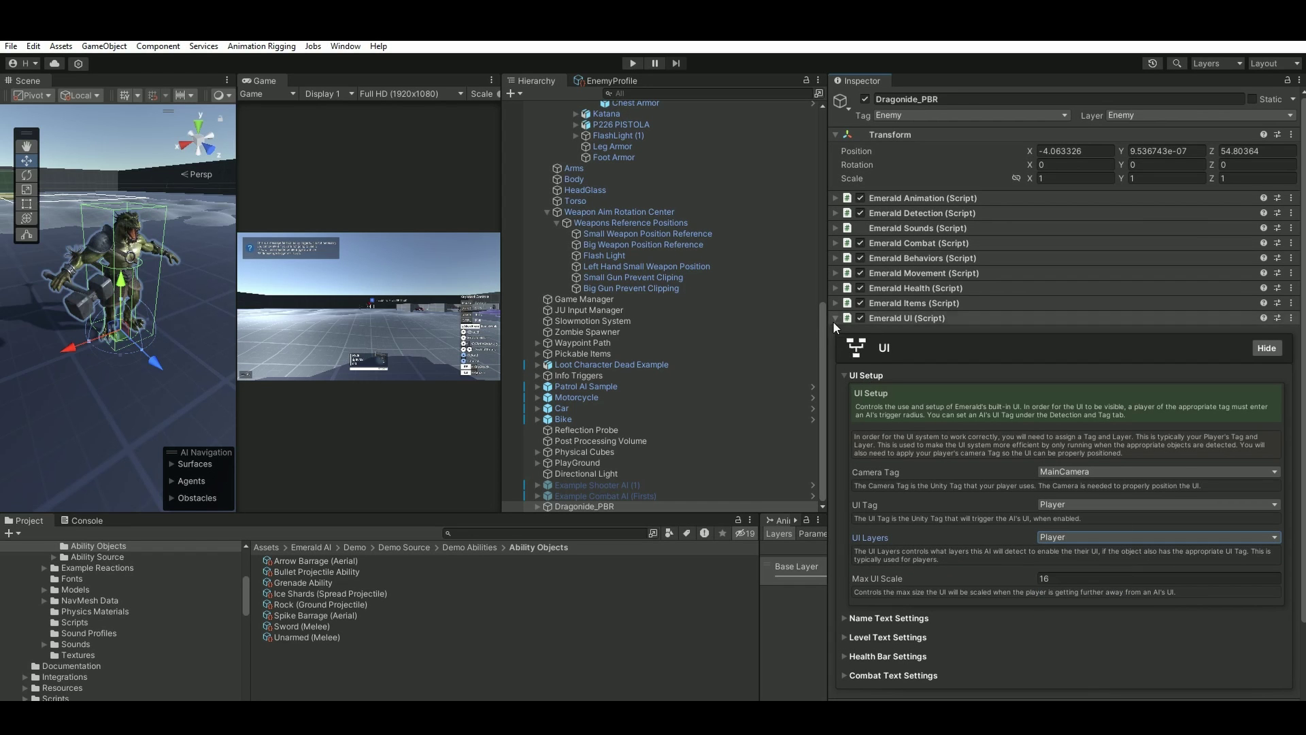
Step: Set Auto Create Health Bars to Yes in the health bar settings
scroll(898, 530, down, 2)
scroll(896, 544, down, 3)
click(864, 555)
scroll(1020, 531, down, 4)
click(1055, 524)
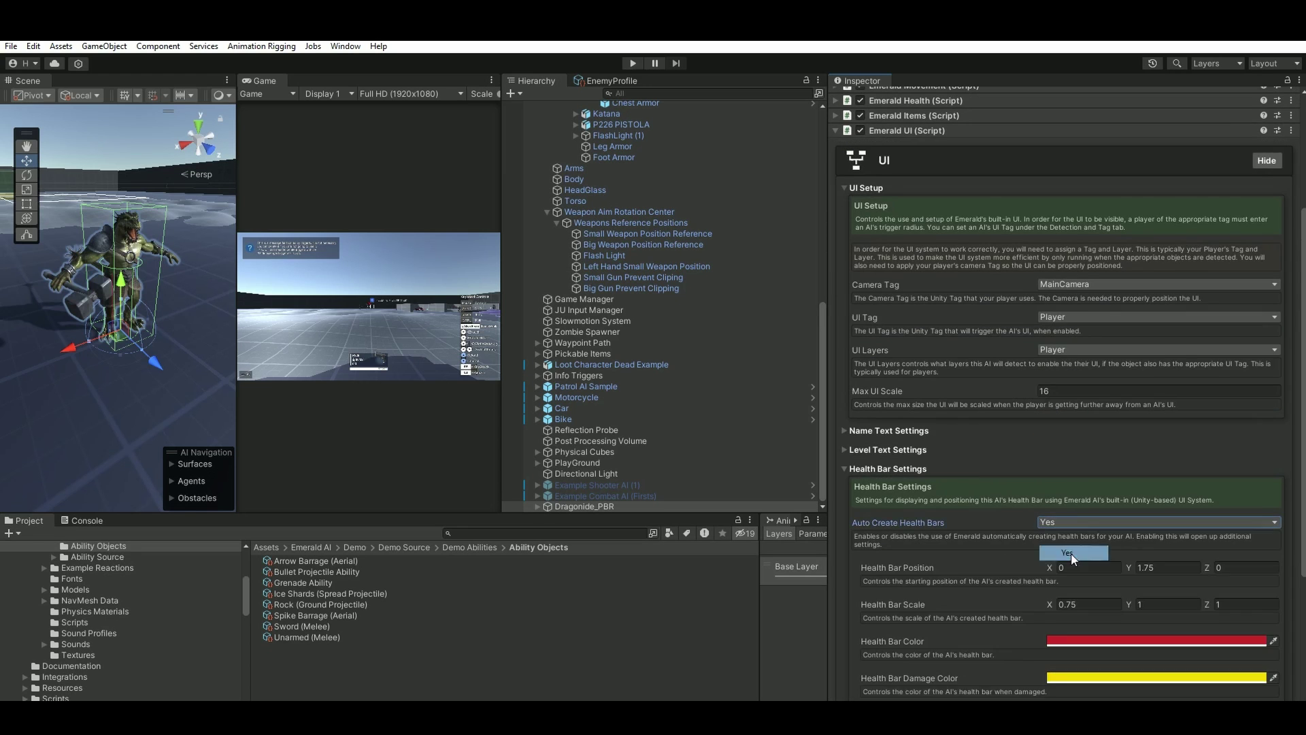
click(1068, 553)
Step: Raise Health Bar Position Y from 1.75 to 3.73 and collapse the Emerald UI component
scroll(1016, 510, down, 5)
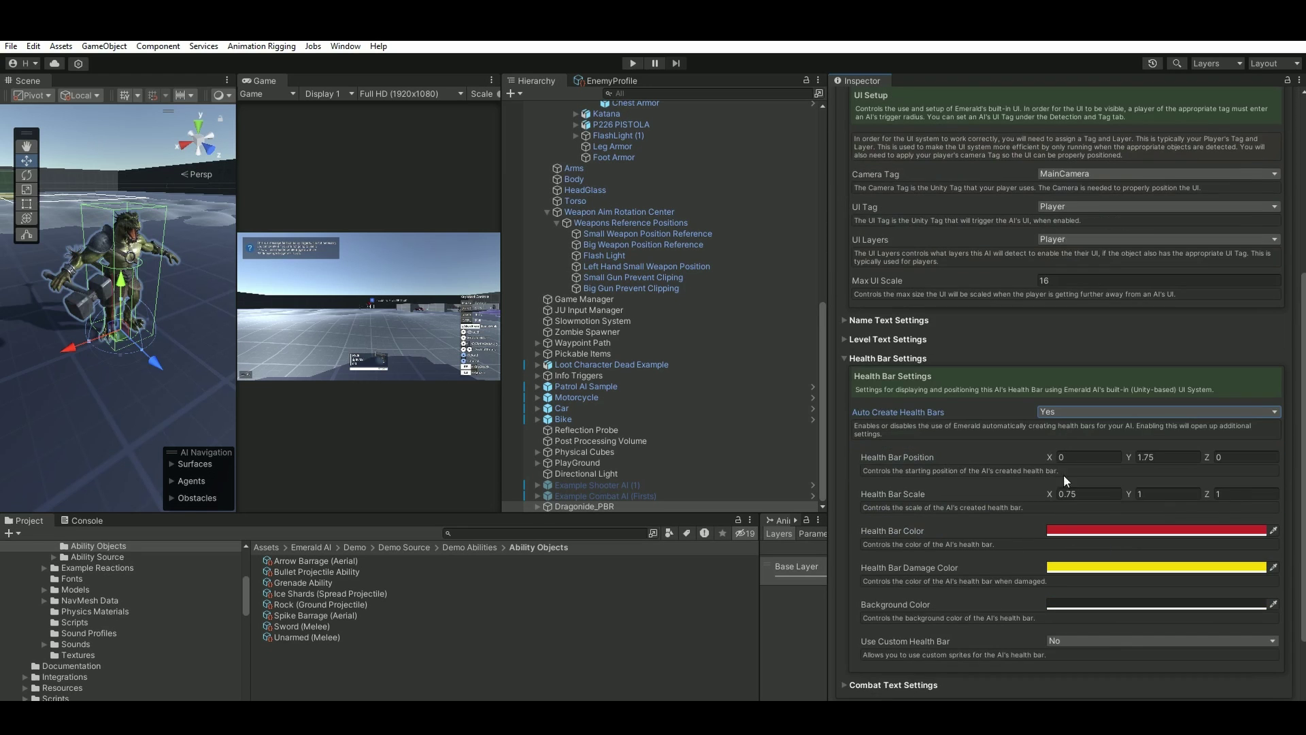
scroll(1024, 538, down, 3)
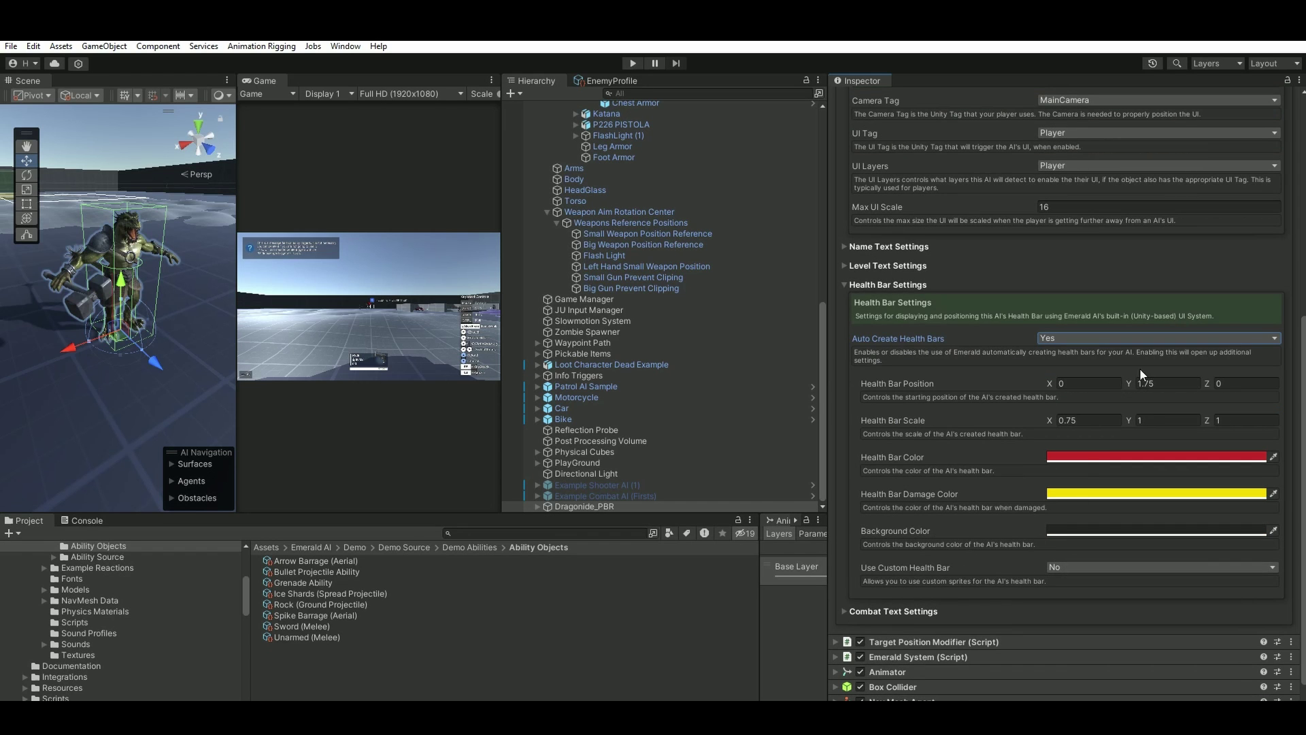
click(1128, 384)
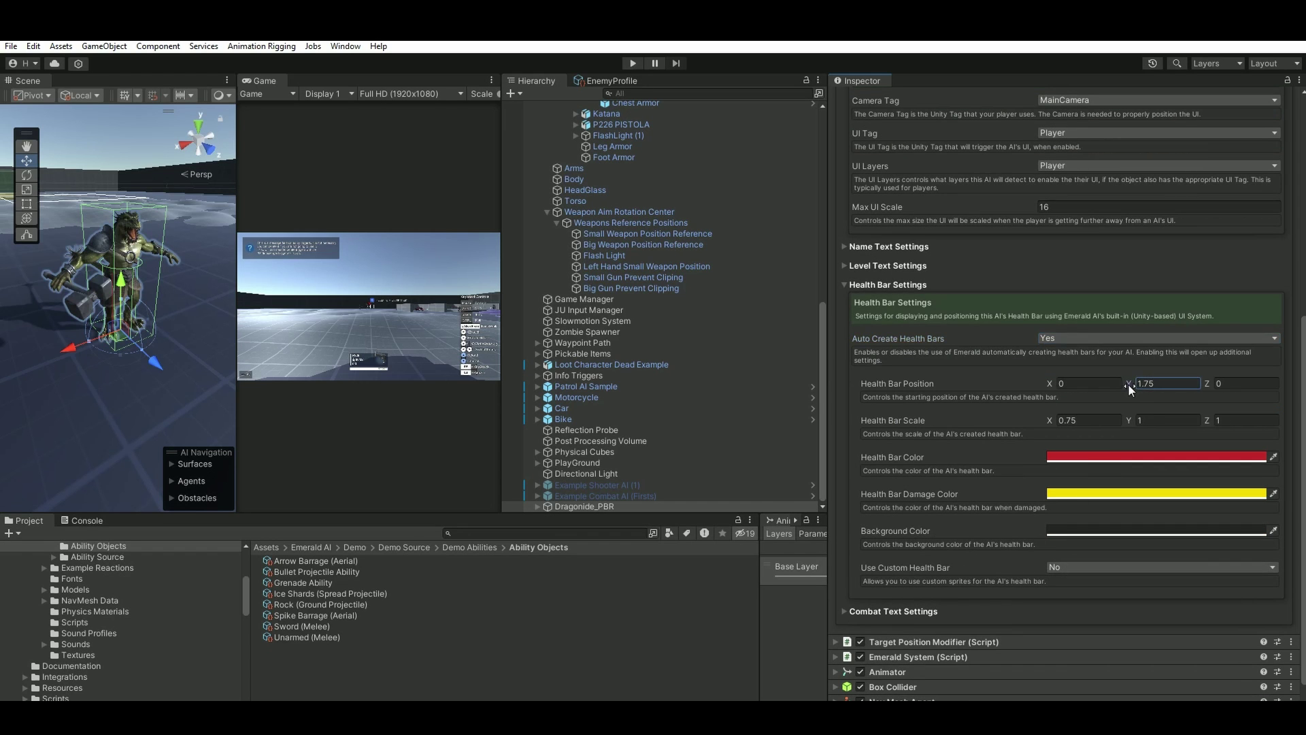
drag(1162, 385, 1164, 385)
drag(1134, 384, 1137, 381)
scroll(933, 471, down, 2)
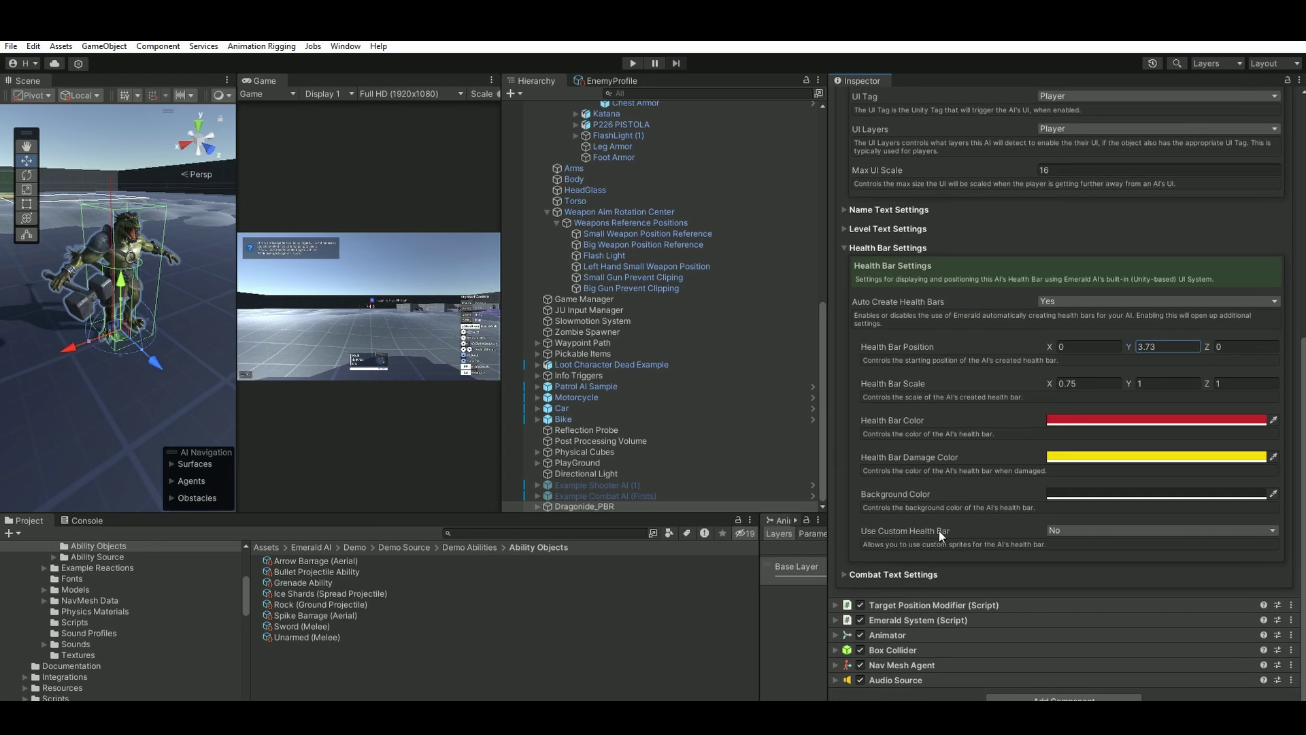
scroll(871, 272, up, 10)
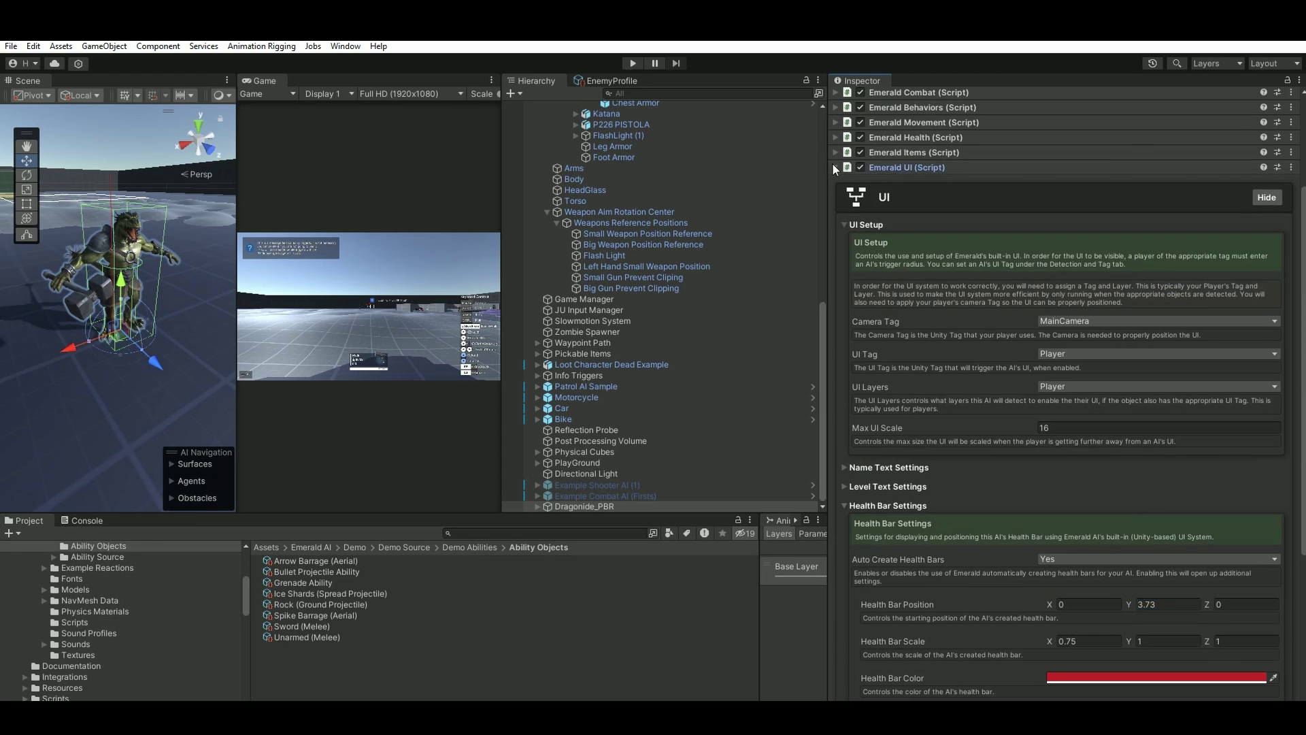
click(832, 164)
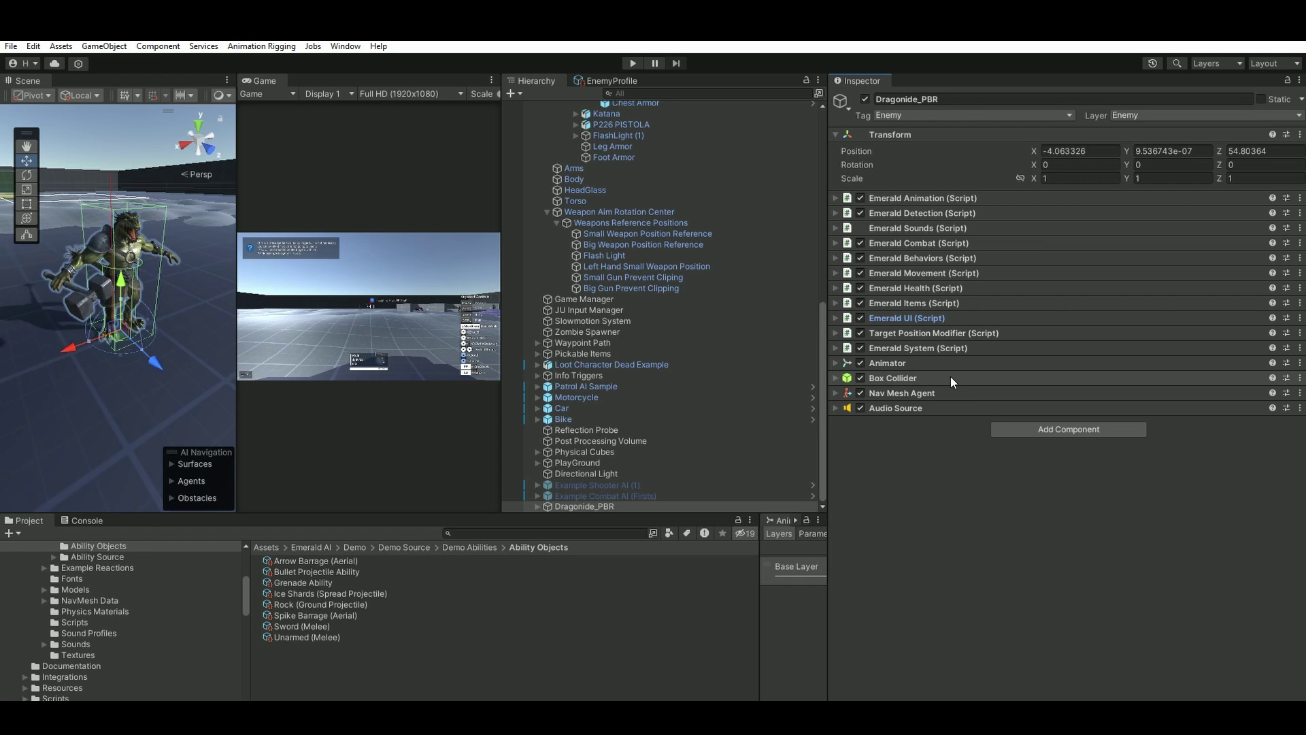
Step: Widen the Game view and locate the attack's Sword (Melee) ability asset via its Ability Object field
mouse_move(499, 194)
mouse_down()
mouse_move(683, 205)
mouse_move(522, 205)
mouse_up()
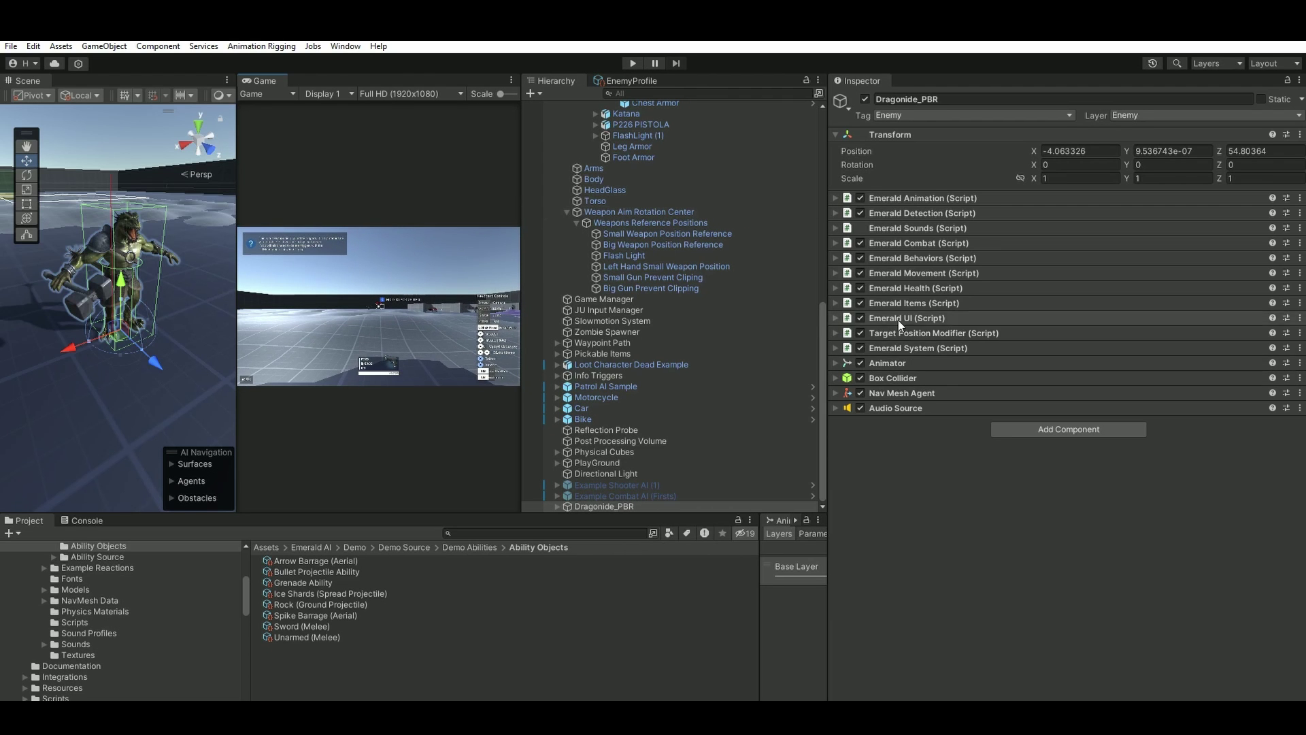
click(907, 243)
scroll(1026, 472, down, 5)
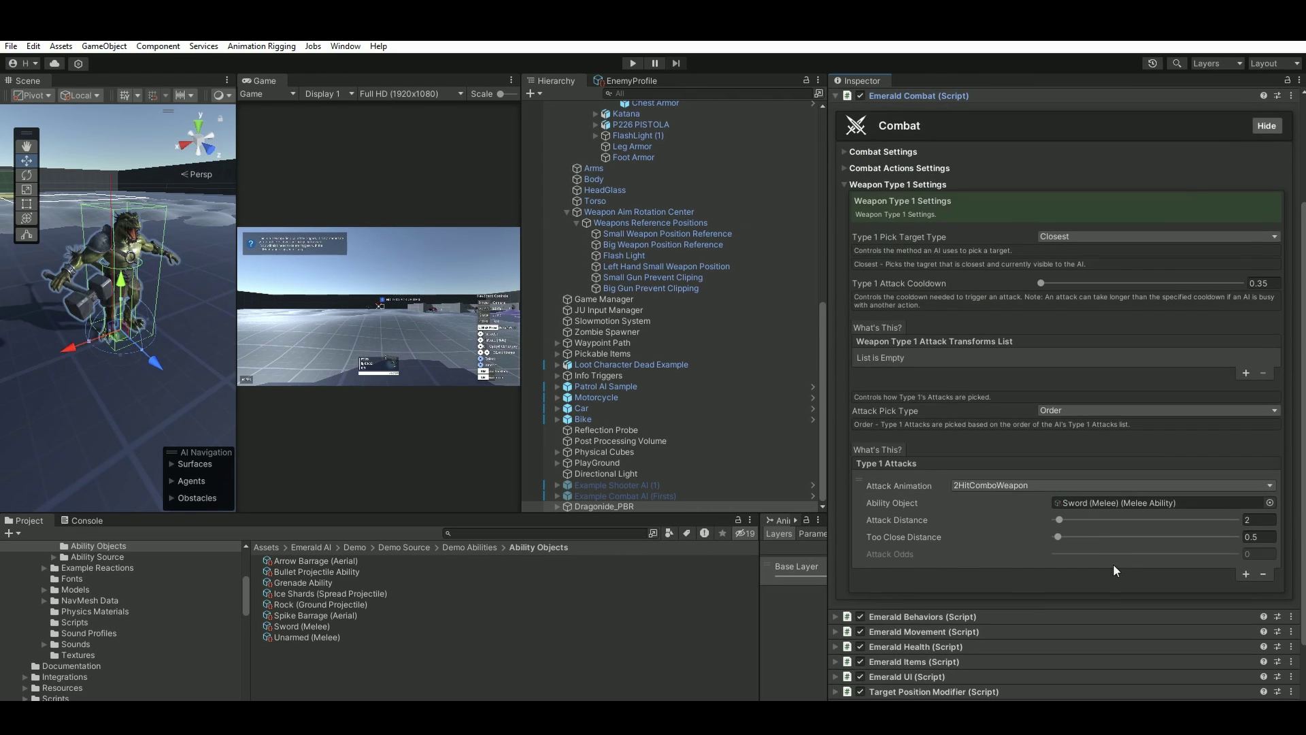
click(1100, 502)
click(295, 626)
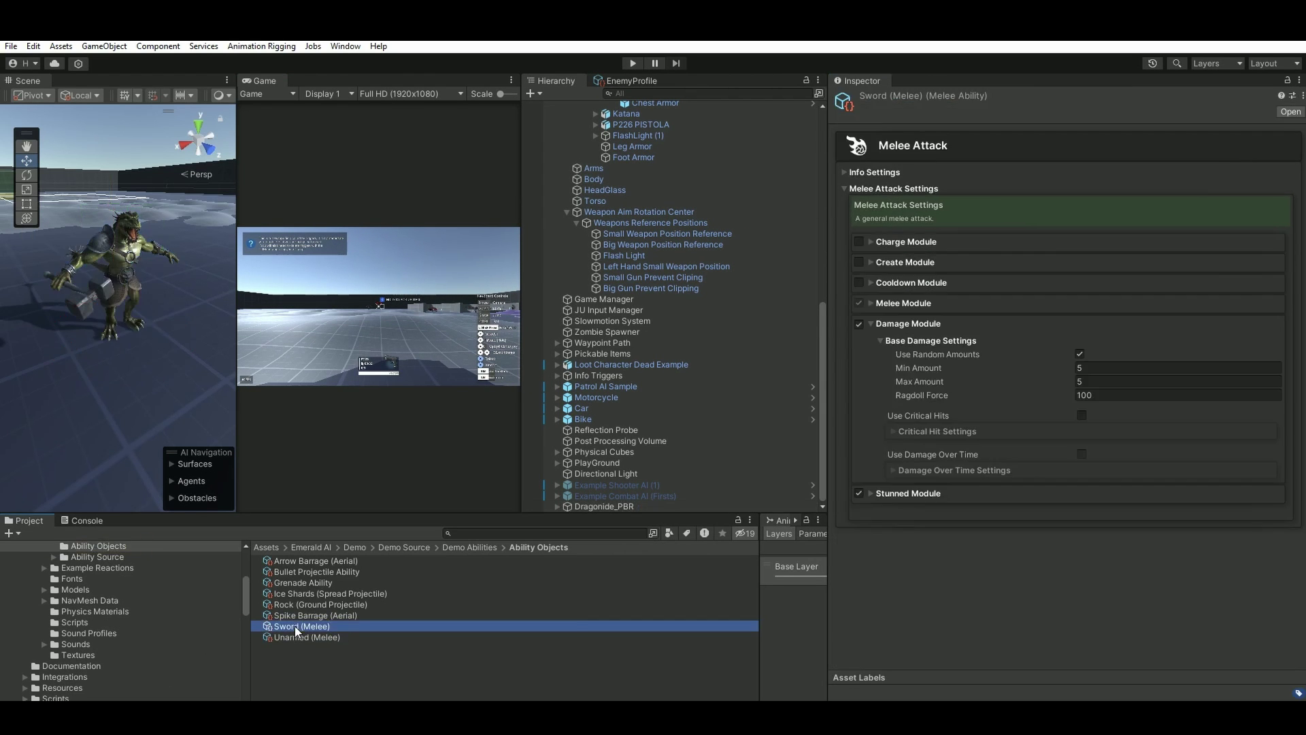
Step: Set Sword (Melee) damage Min Amount and Max Amount both to 20
click(1086, 368)
text(20)
click(1106, 382)
text(20)
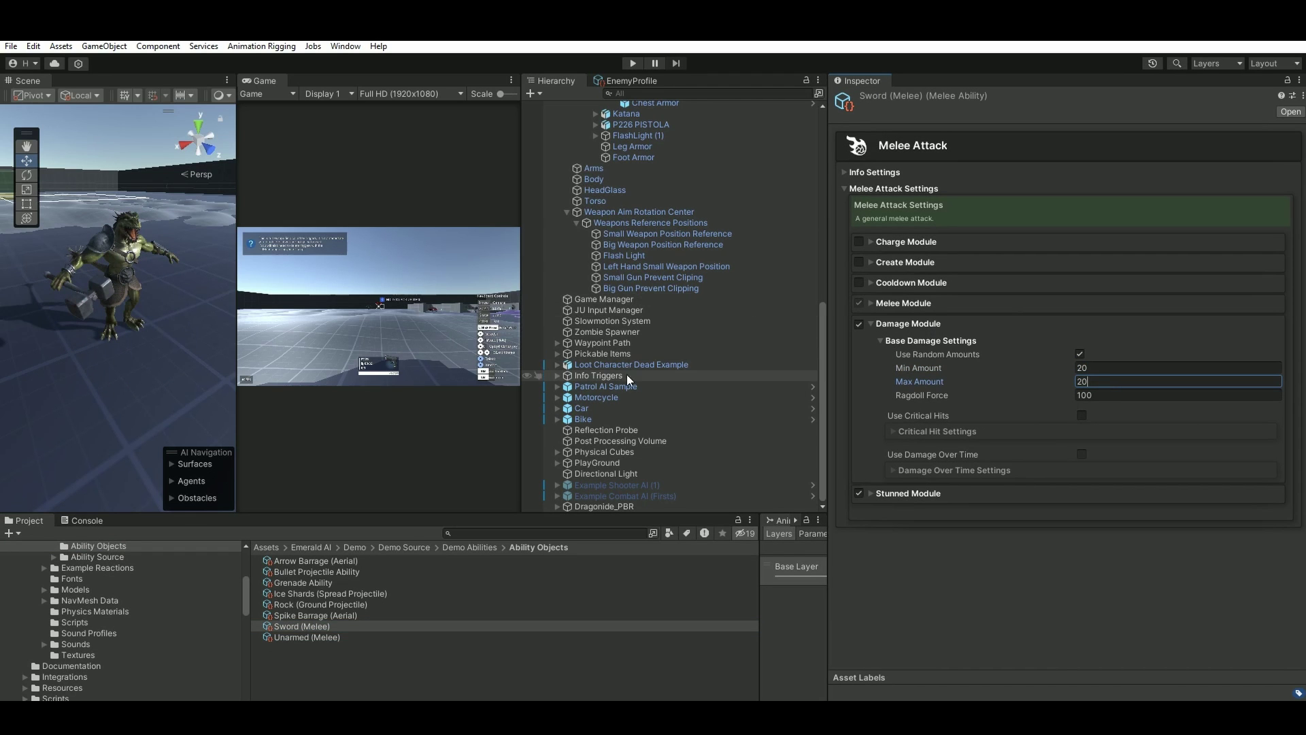
scroll(625, 459, up, 5)
scroll(625, 458, up, 5)
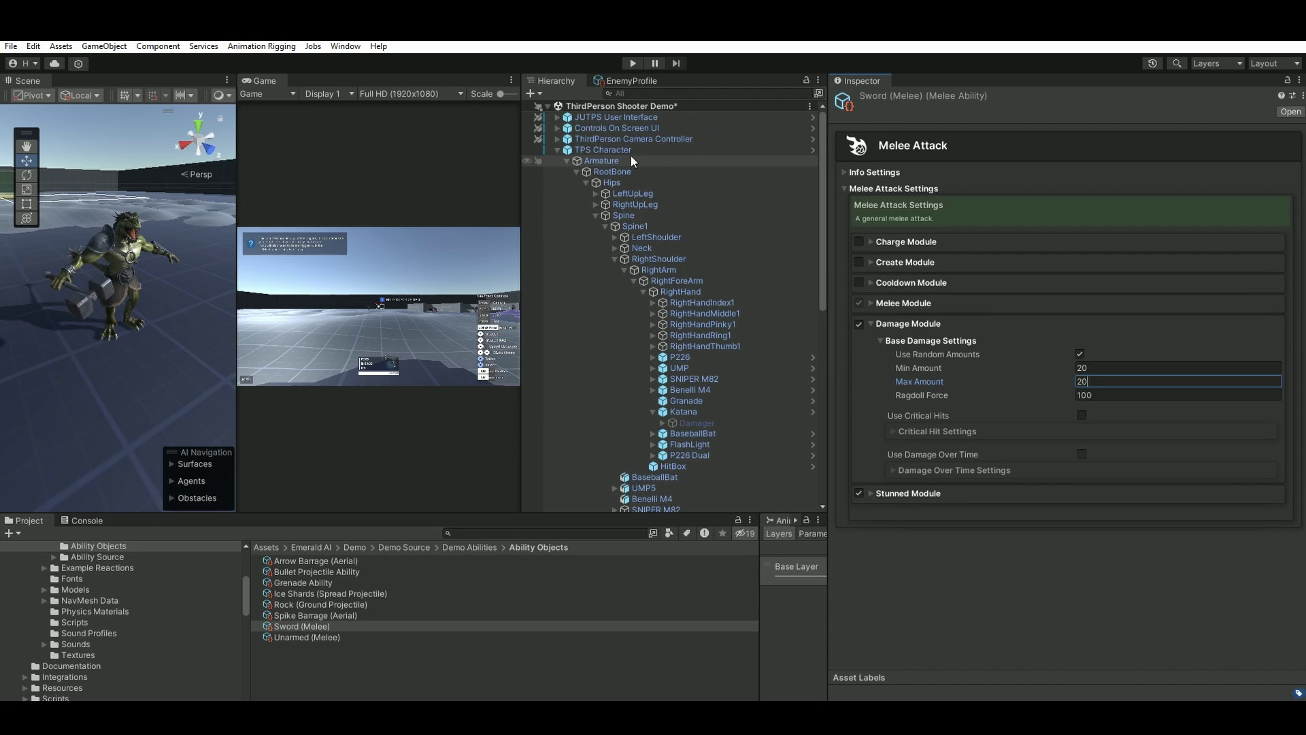
Step: Select TPS Character to check its JU Health, then widen the Game view
click(603, 150)
scroll(1039, 458, down, 3)
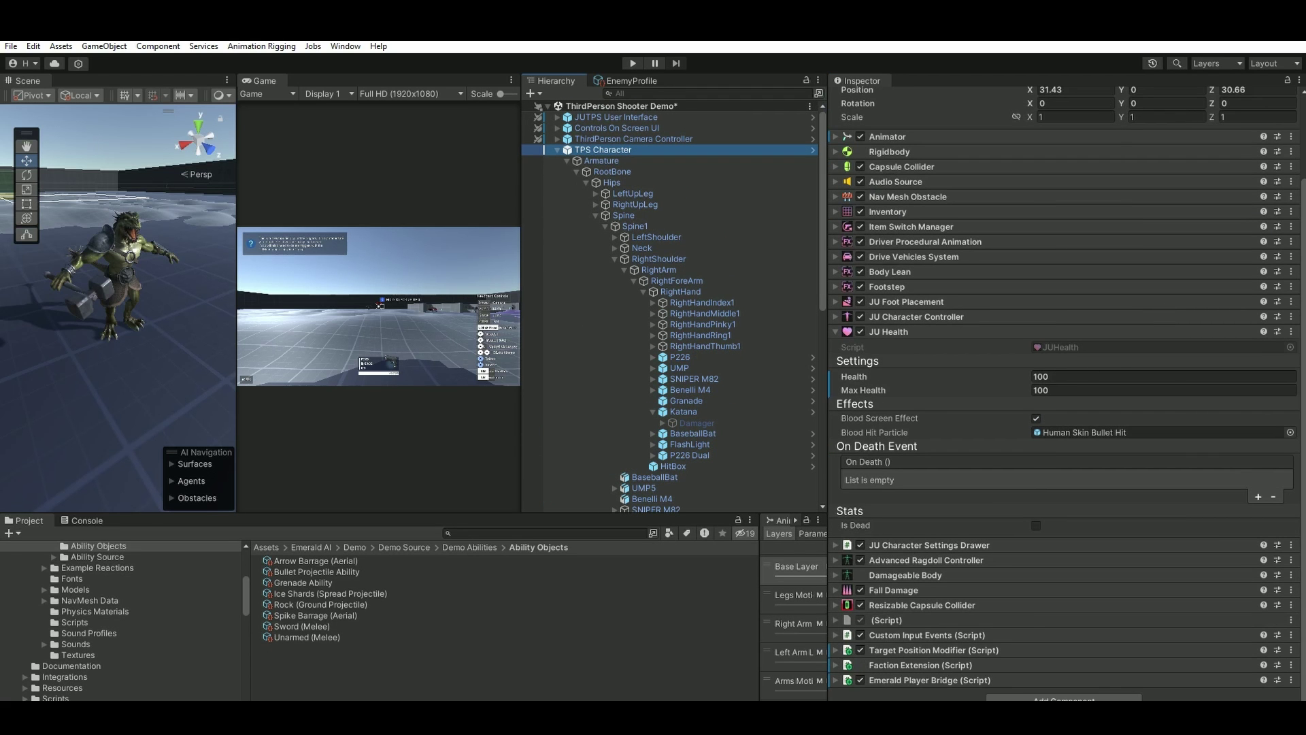
click(1279, 106)
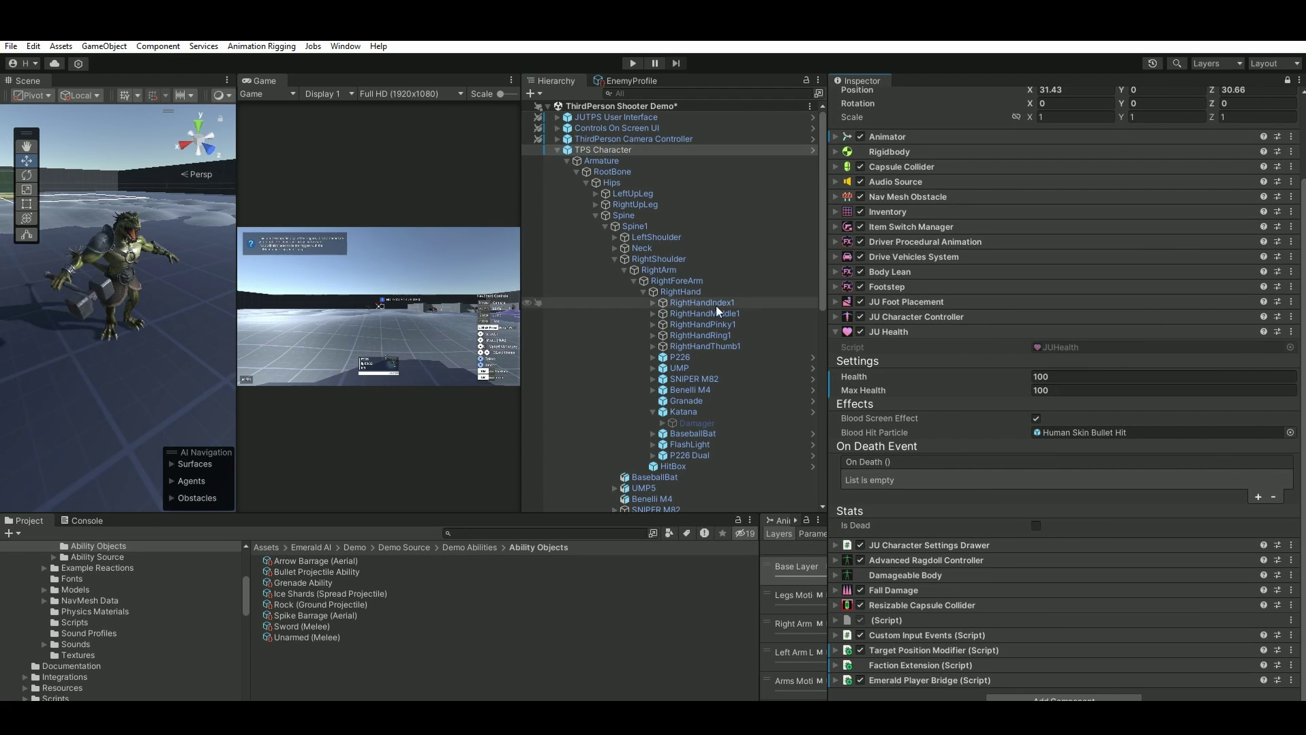
drag(519, 249, 724, 249)
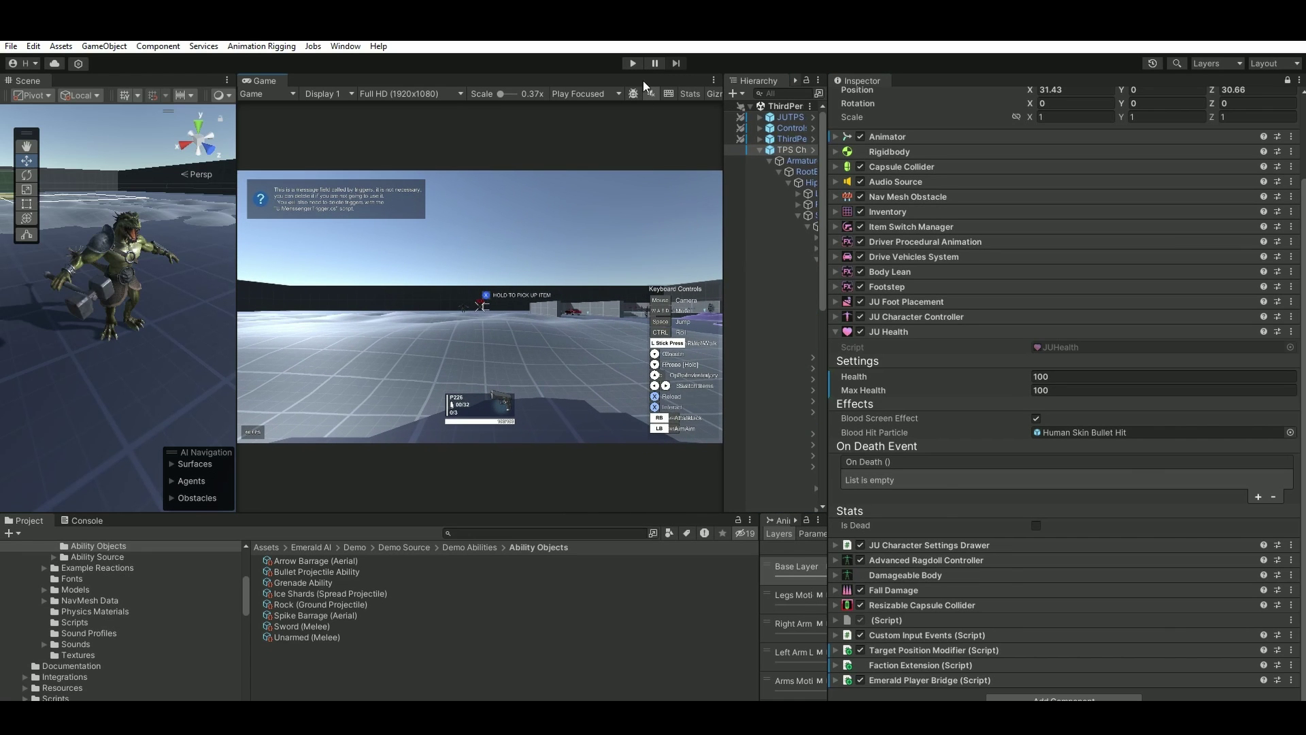
Step: Play the scene, run to the Dragonide, switch to the M82 rifle and shoot it
click(632, 64)
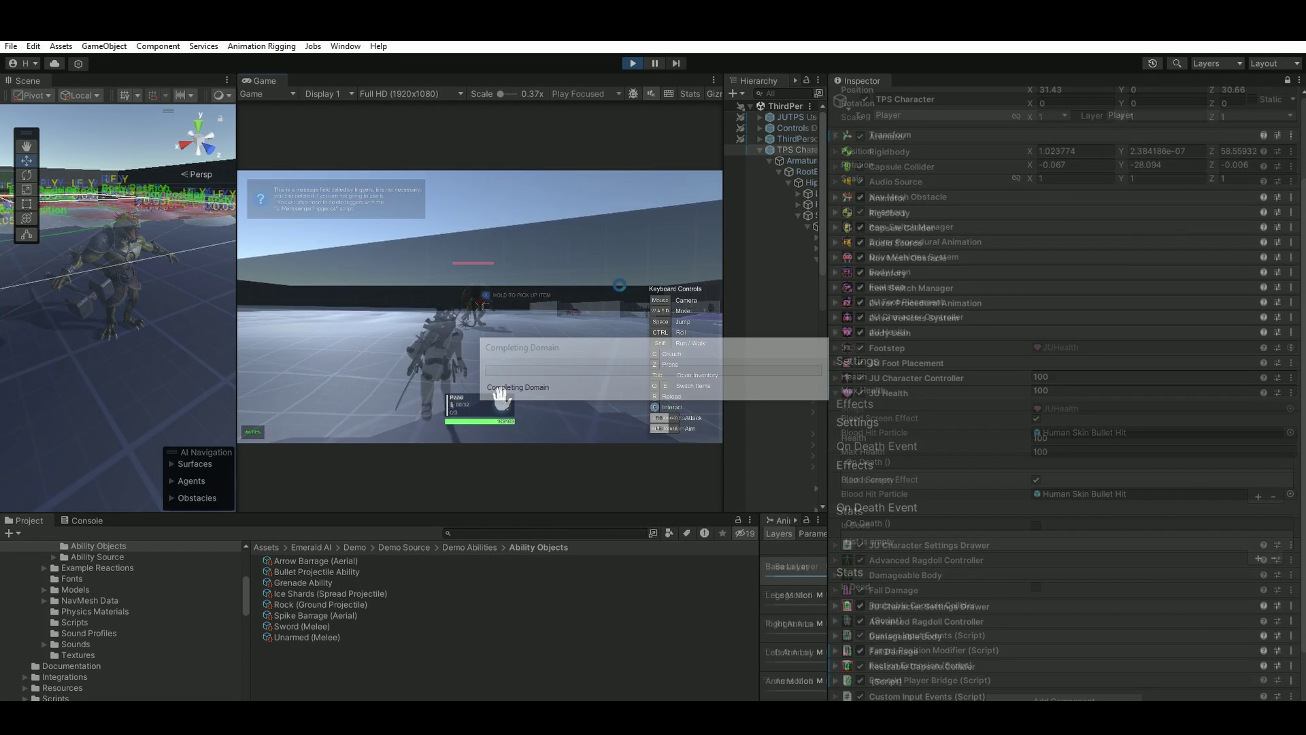
key(w)
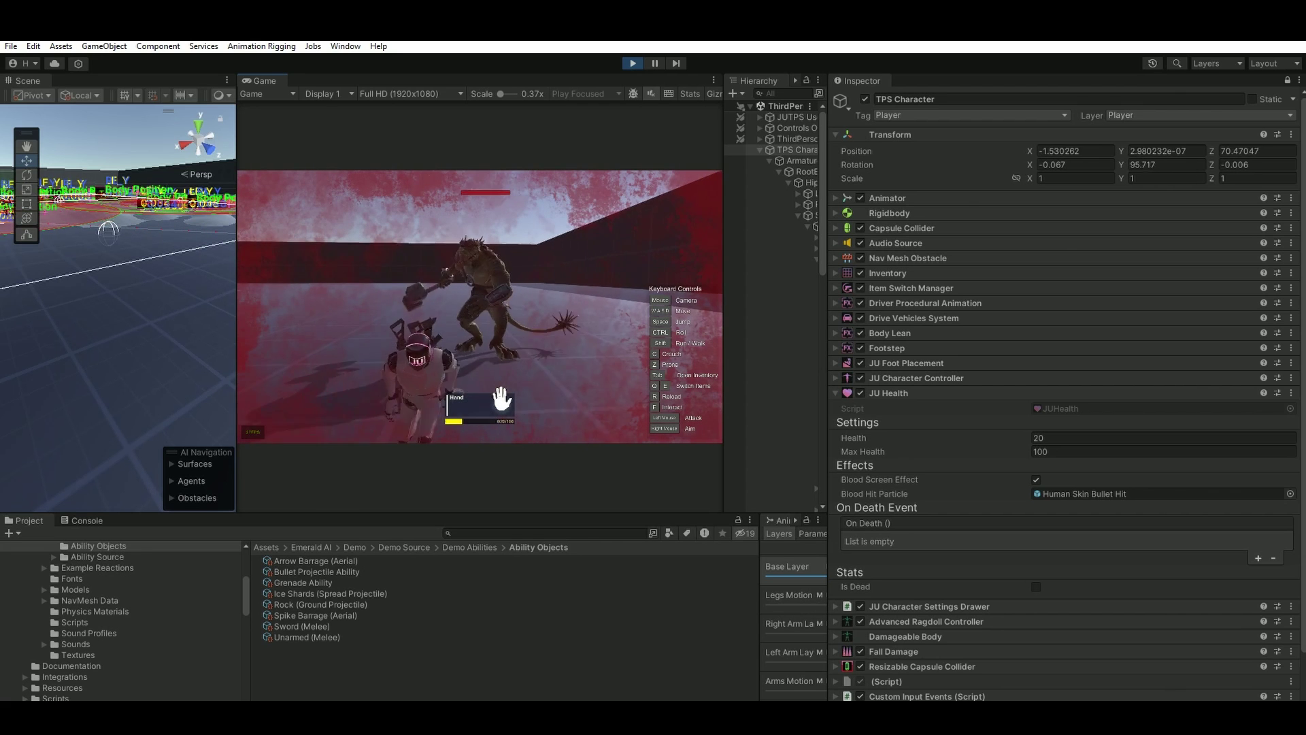
key(e)
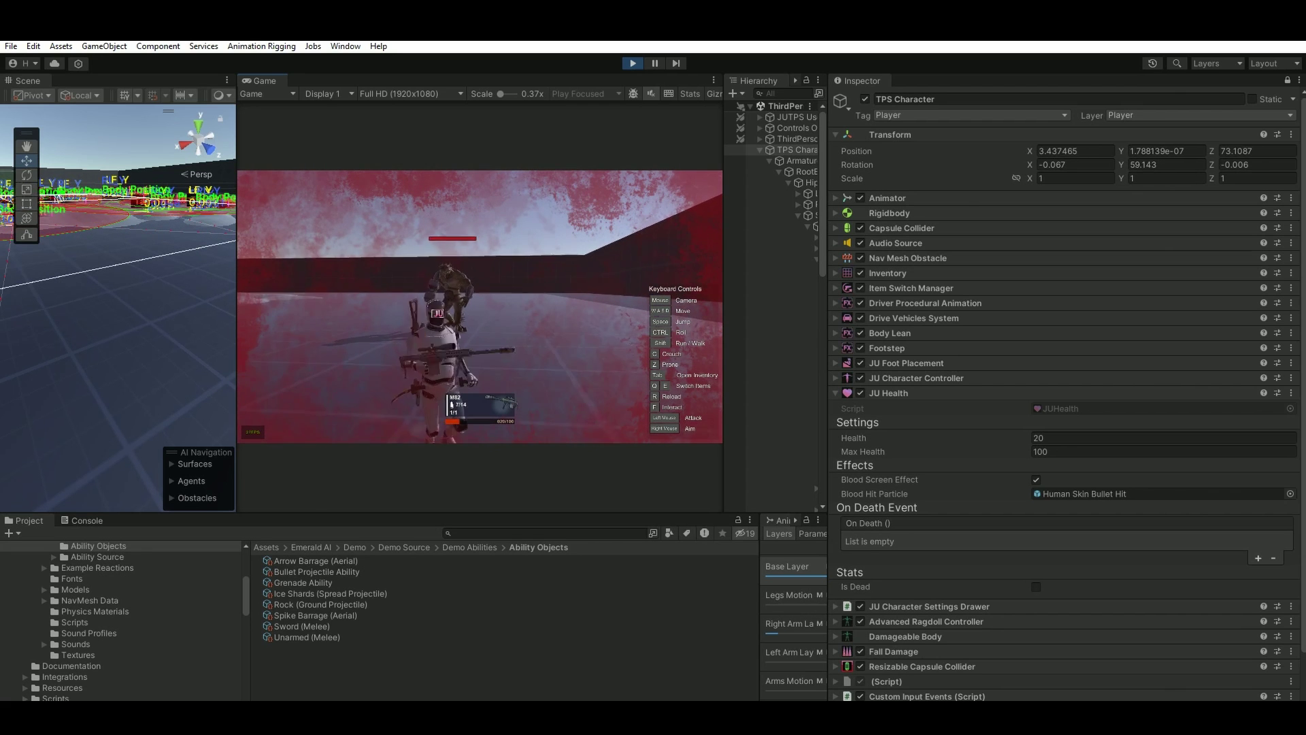
click(480, 307)
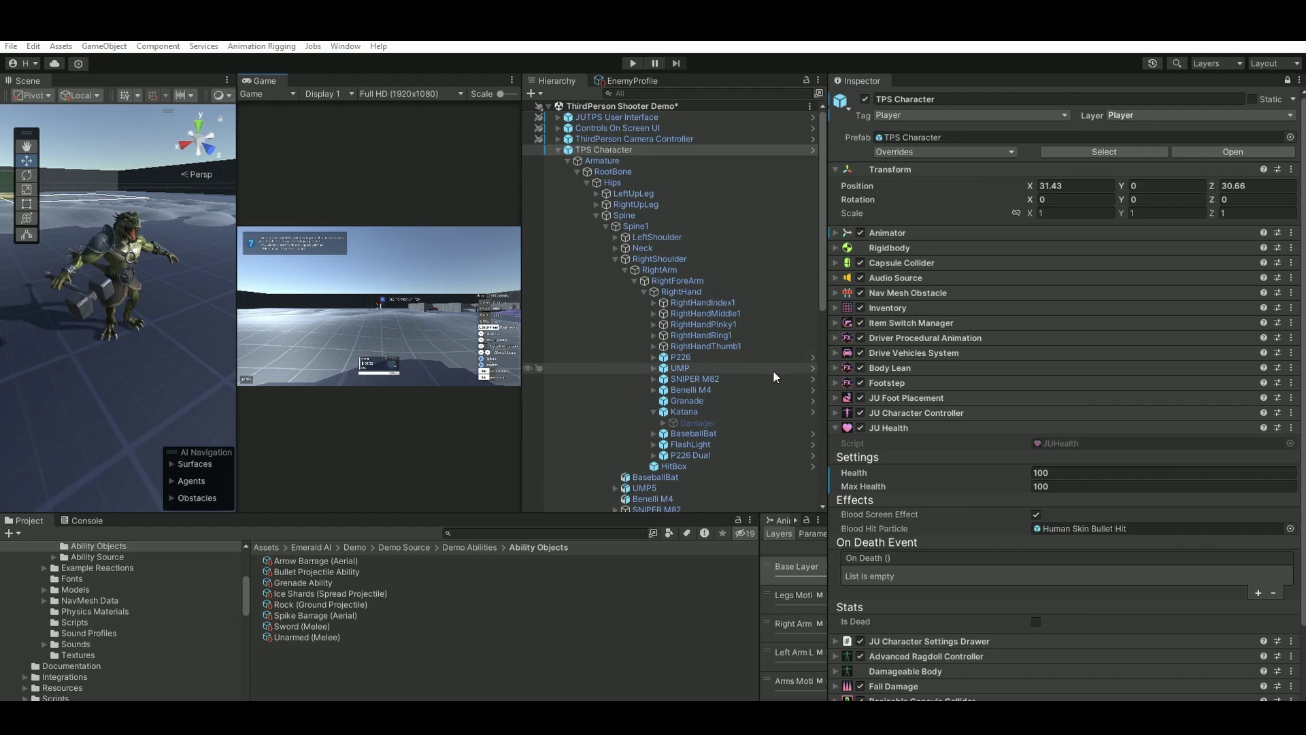
Step: Select Katana, expand its Melee Weapon settings, then select its child Damager object
click(694, 410)
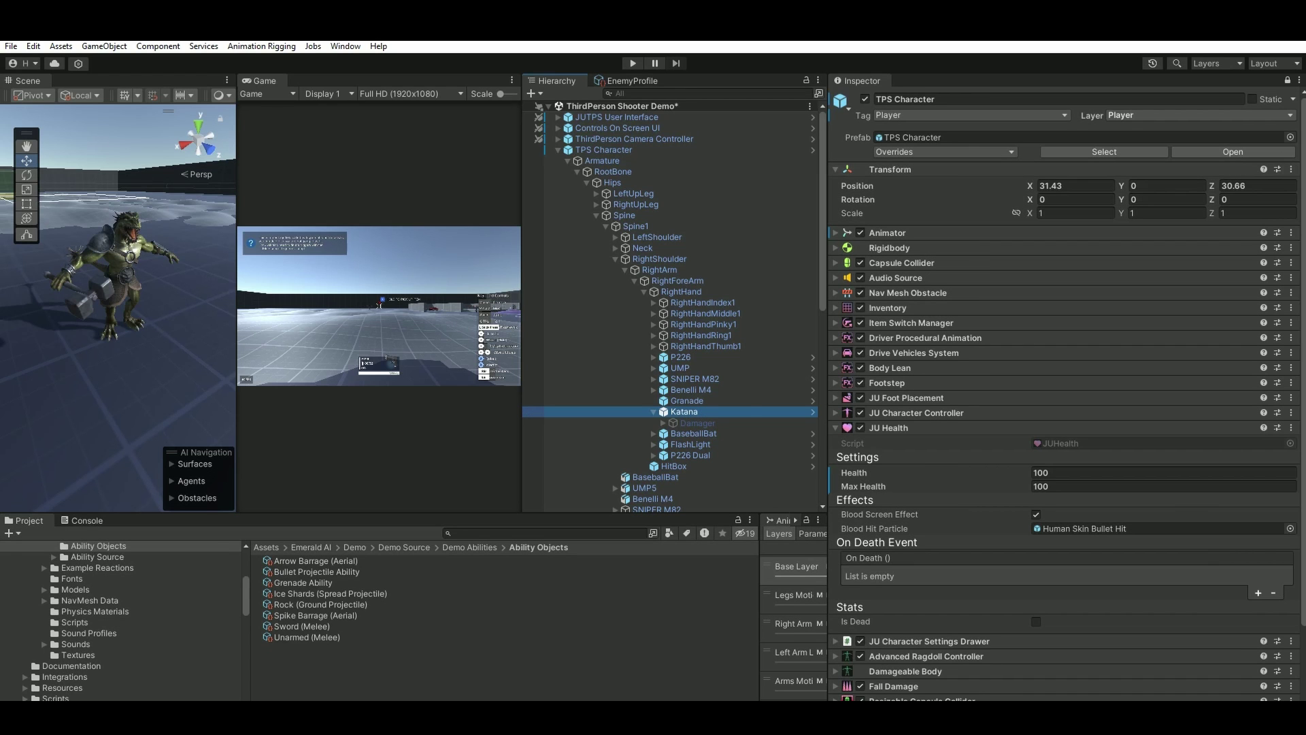
click(1286, 80)
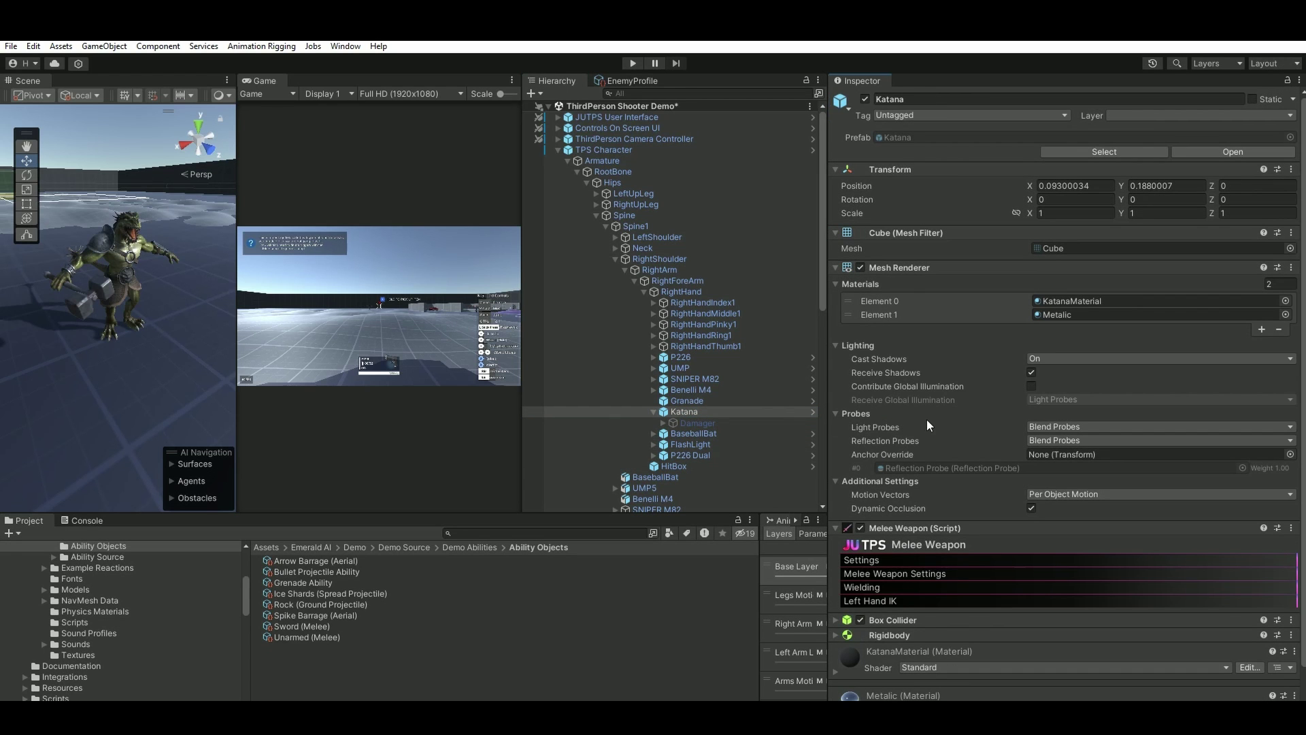
scroll(927, 419, down, 2)
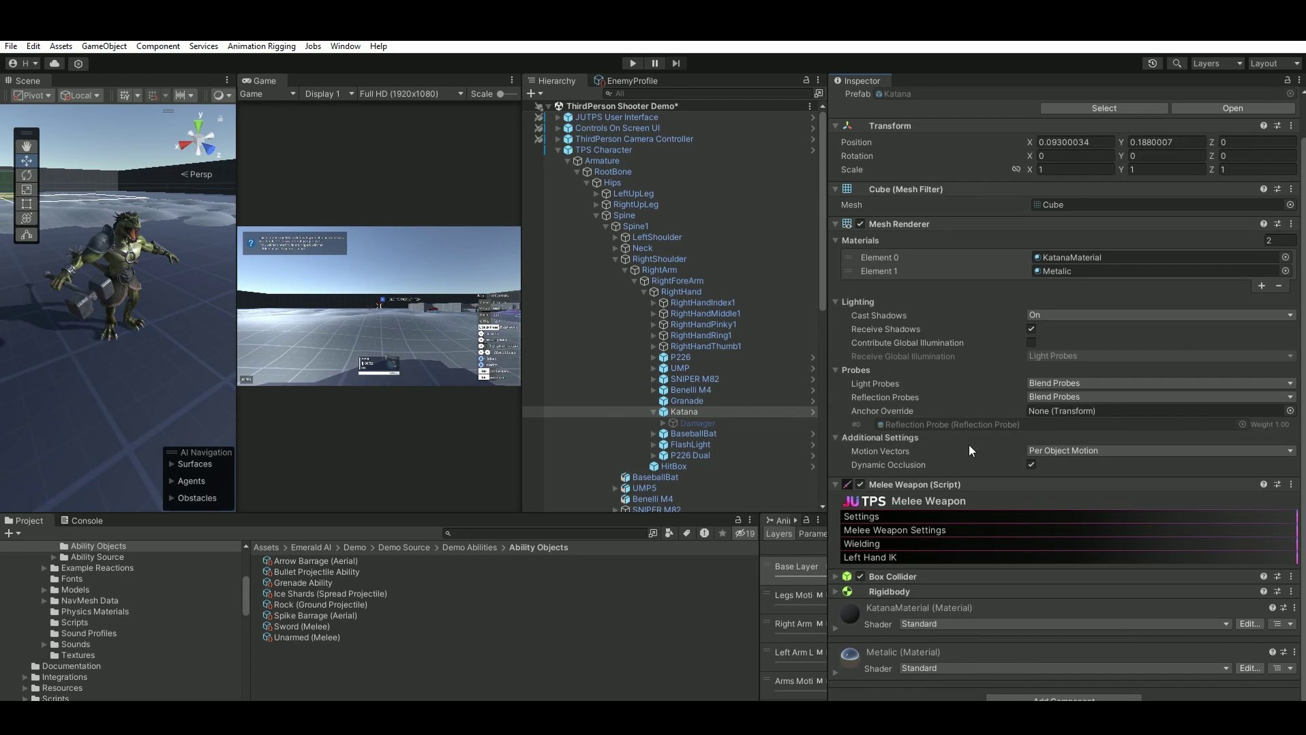
click(877, 517)
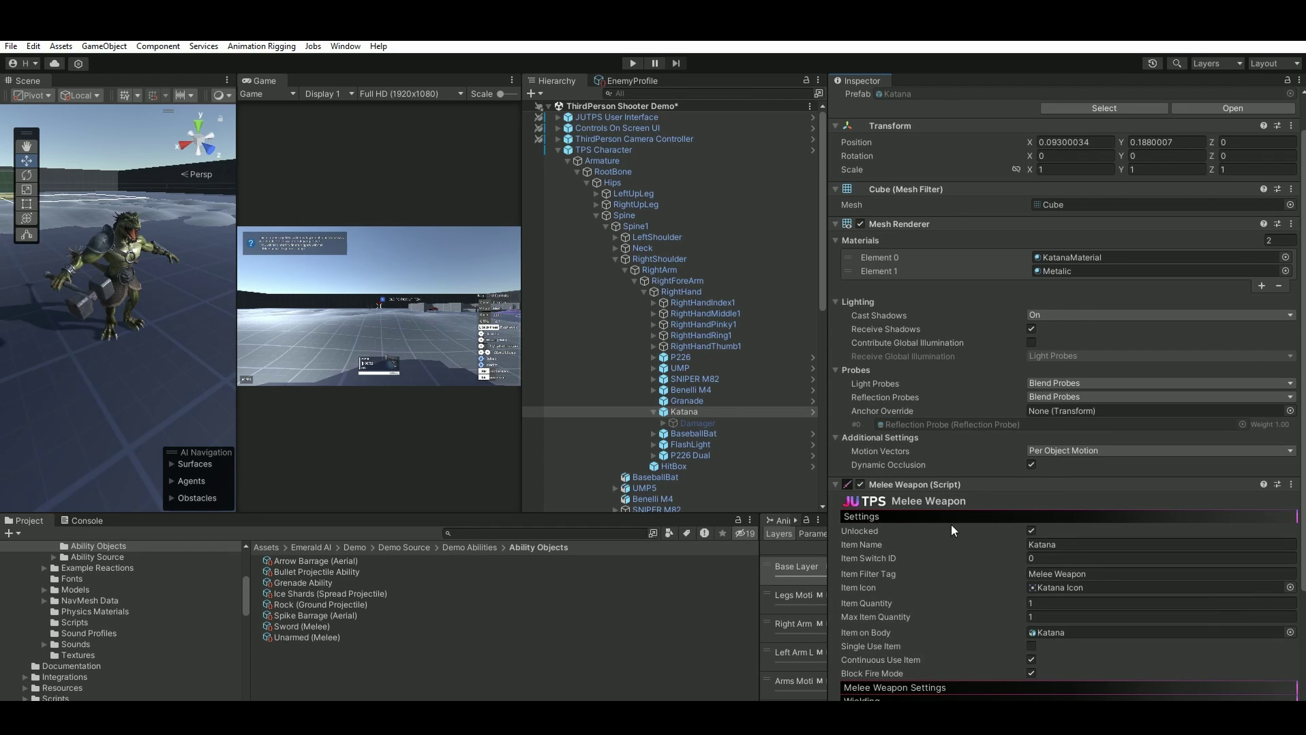
scroll(917, 501, down, 5)
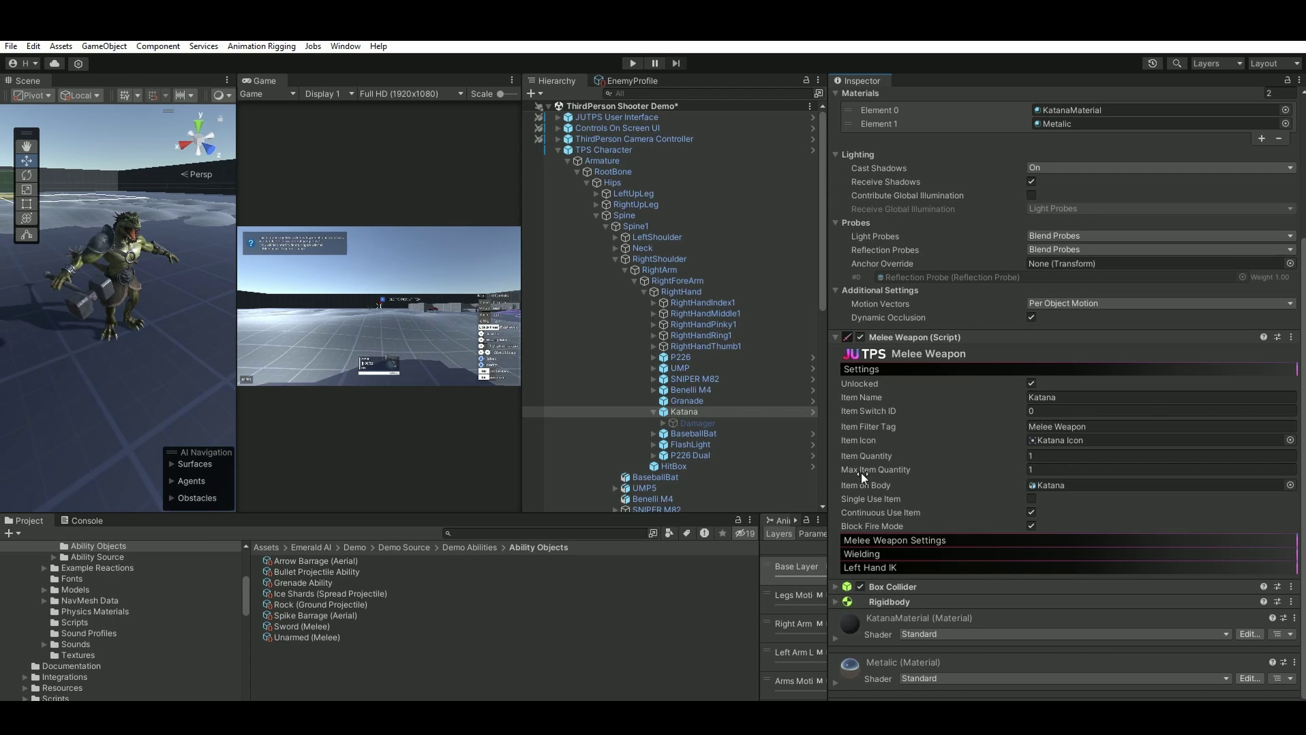
click(697, 423)
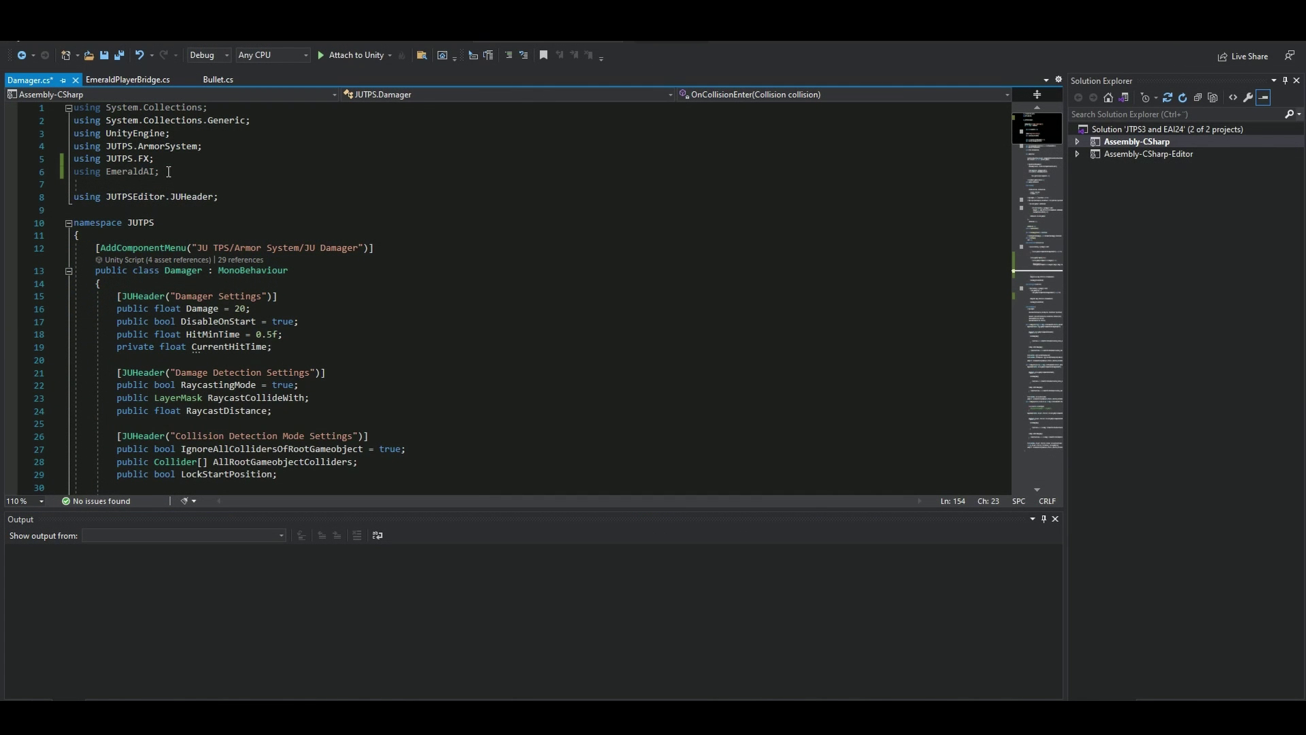
Step: Review the enemy-damage block in Damager.cs's OnCollisionEnter
scroll(600, 262, down, 20)
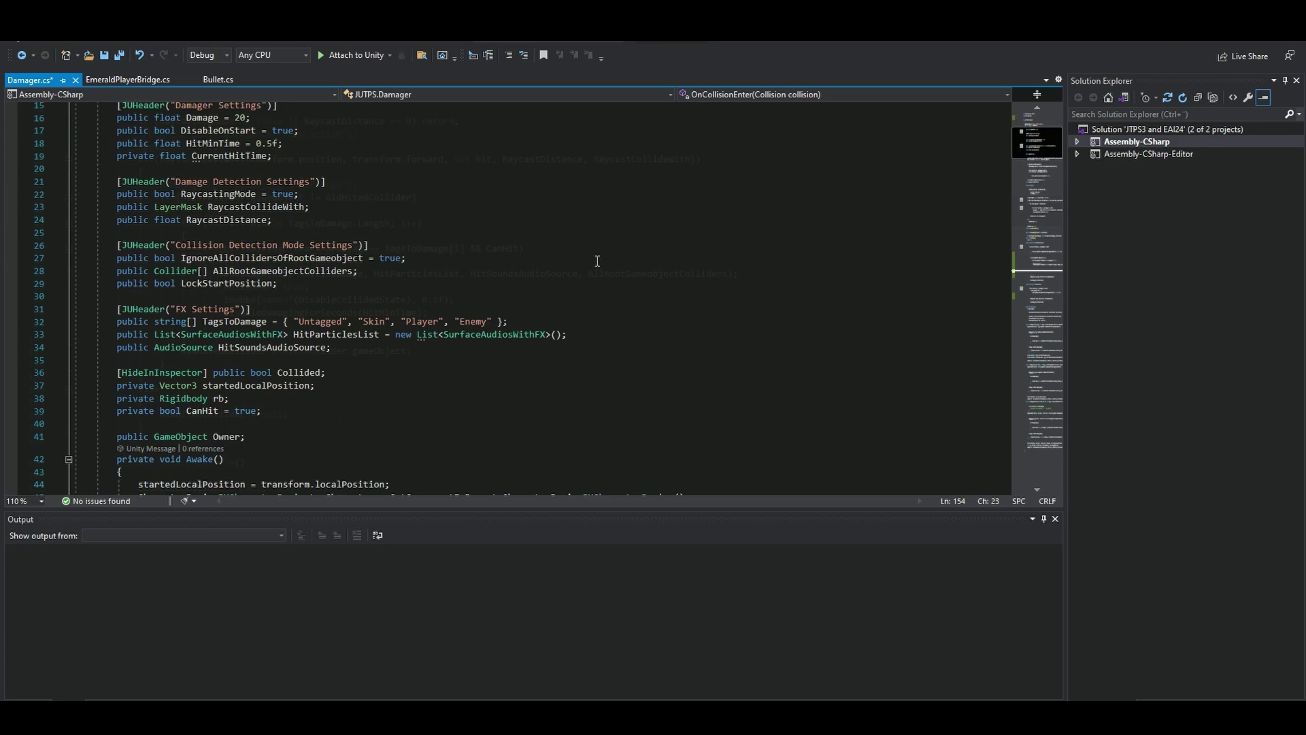
scroll(413, 246, down, 4)
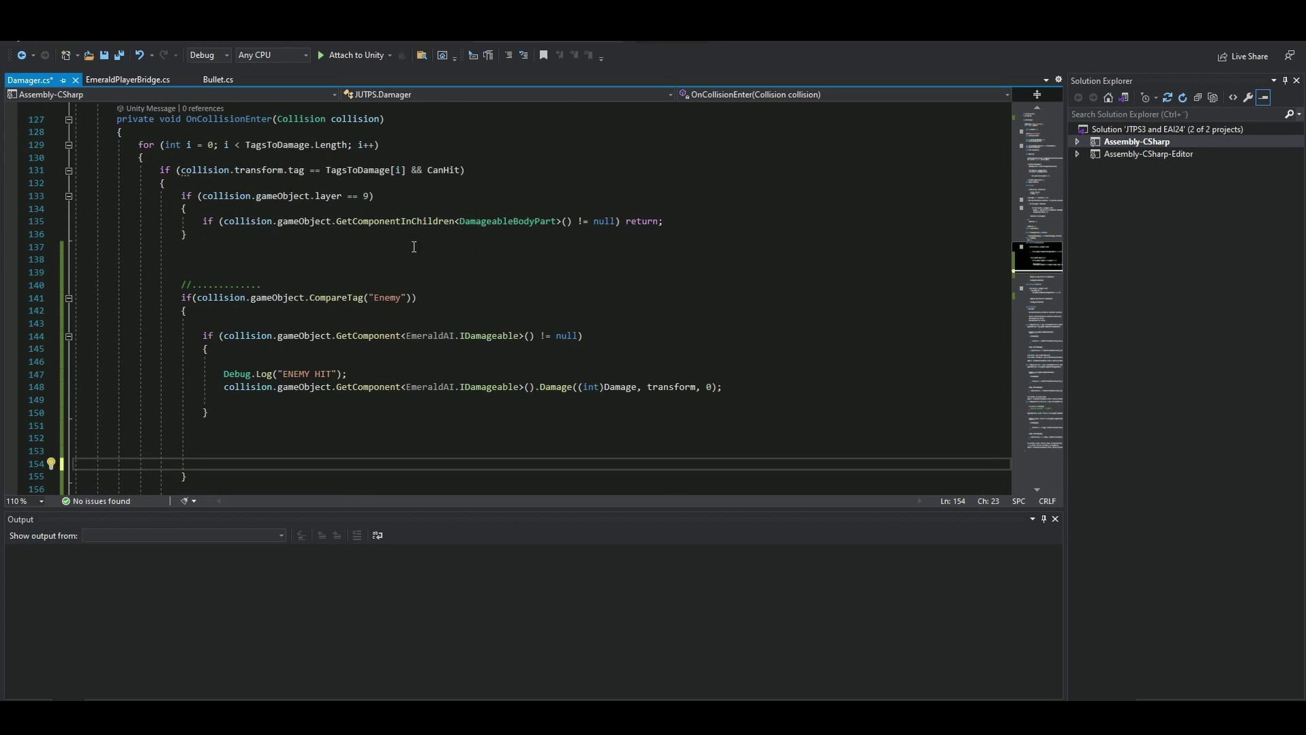
scroll(411, 246, up, 3)
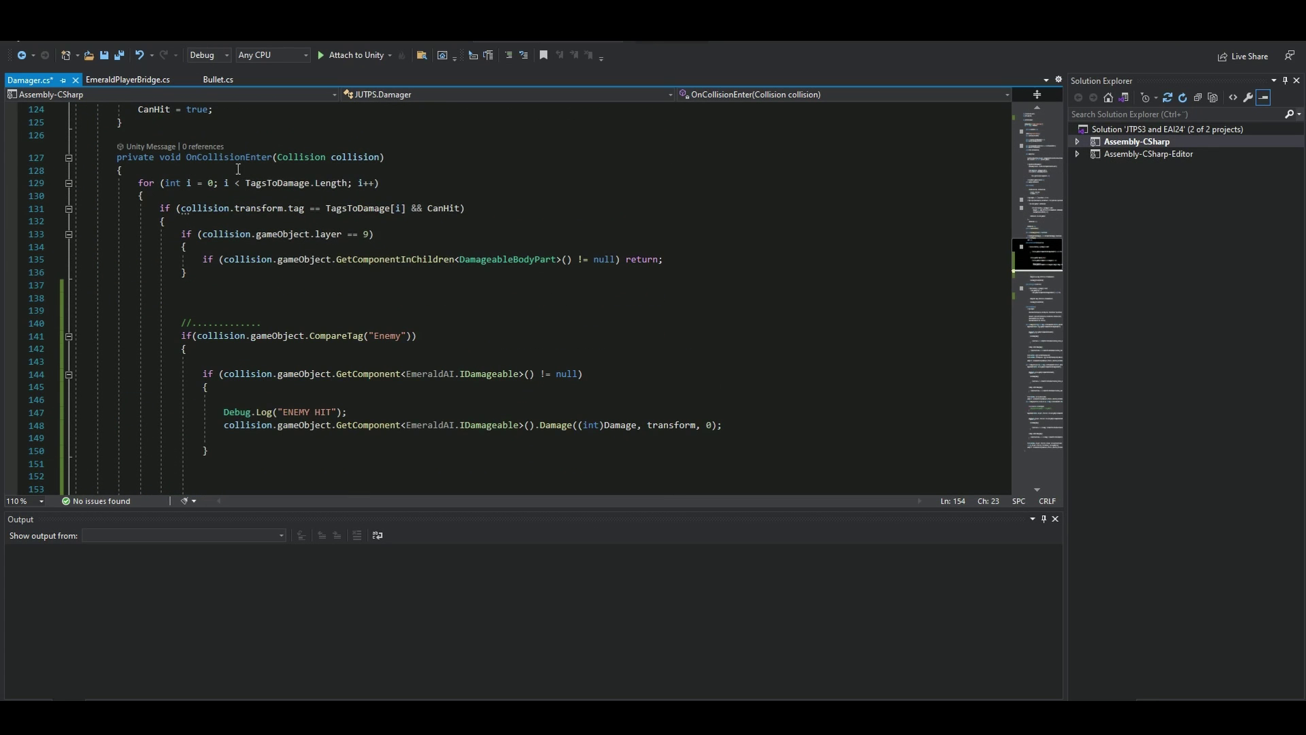
scroll(596, 271, down, 2)
drag(177, 251, 249, 433)
click(330, 398)
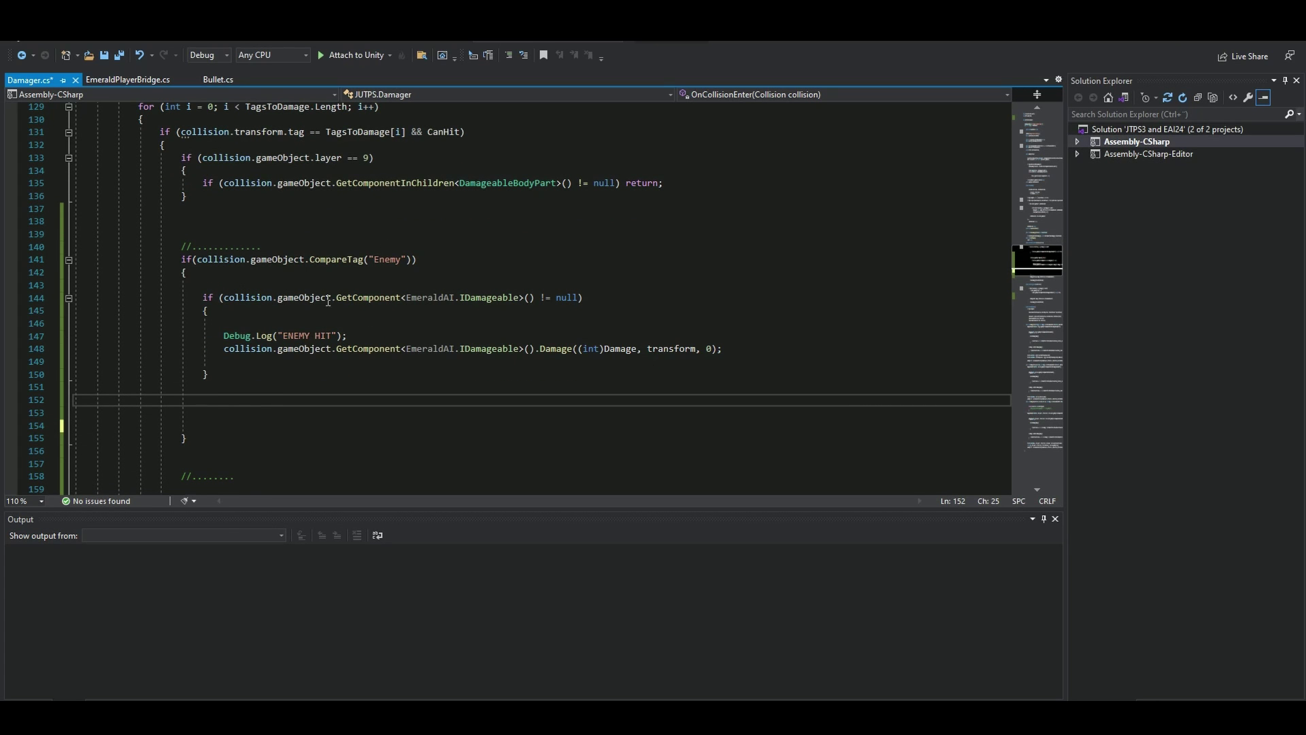
Step: Delete the CompareTag("Enemy") check with its extra brace and blank lines, keeping the IDamageable check
click(214, 430)
drag(190, 438, 74, 387)
key(Delete)
drag(198, 281, 176, 262)
key(Delete)
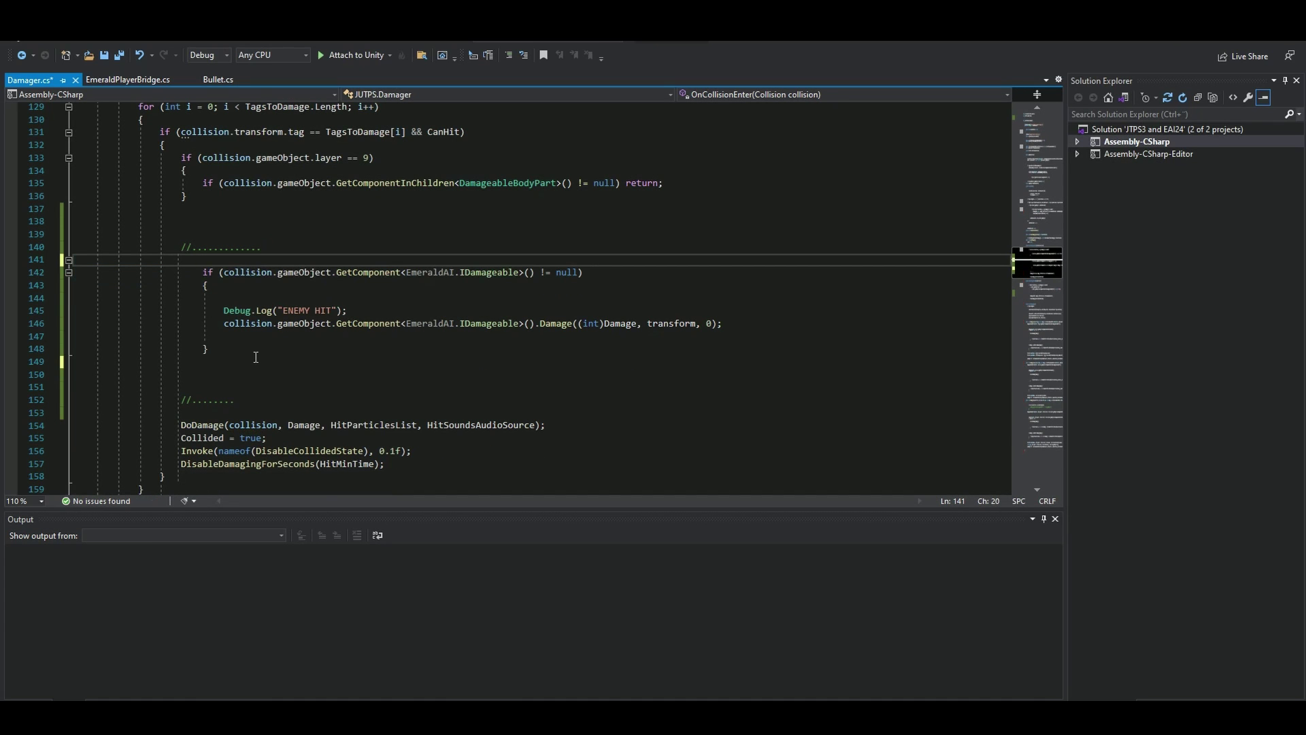
click(53, 367)
key(Delete)
Step: Review the remaining "ENEMY HIT" log statement in the IDamageable block
click(343, 234)
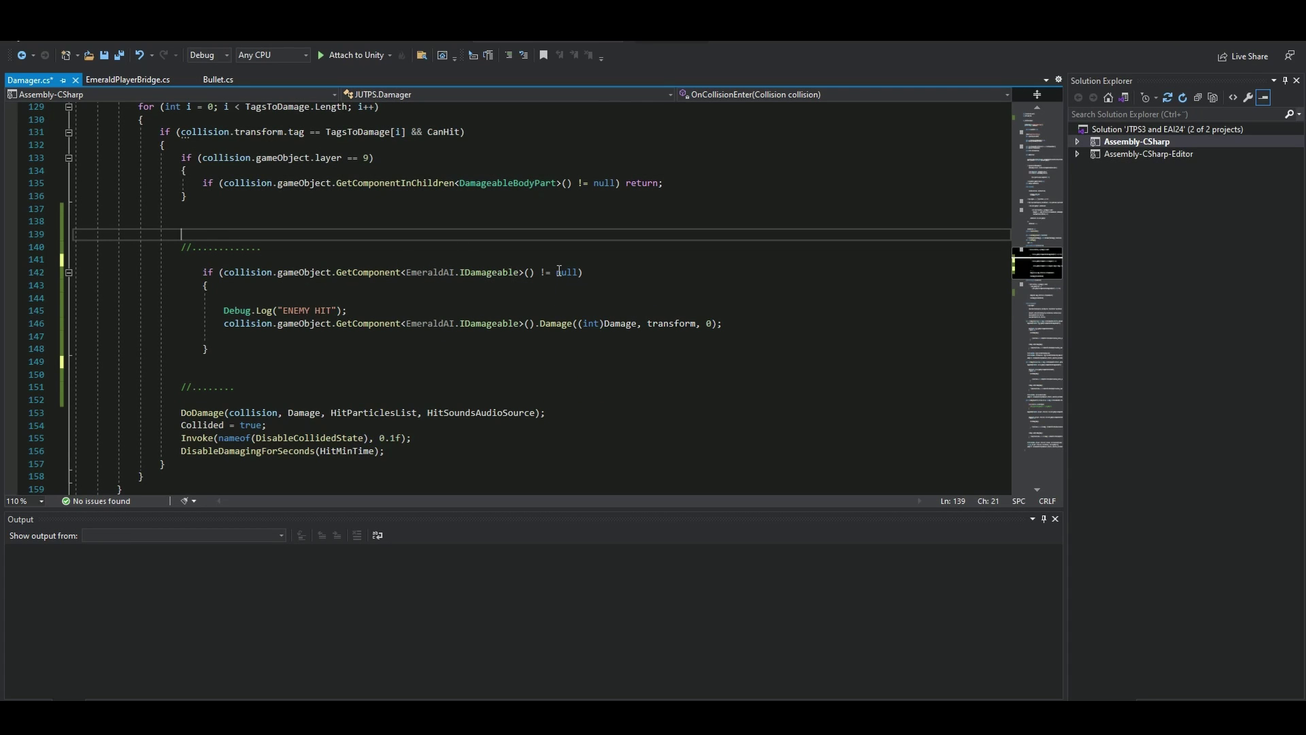
drag(215, 311, 362, 312)
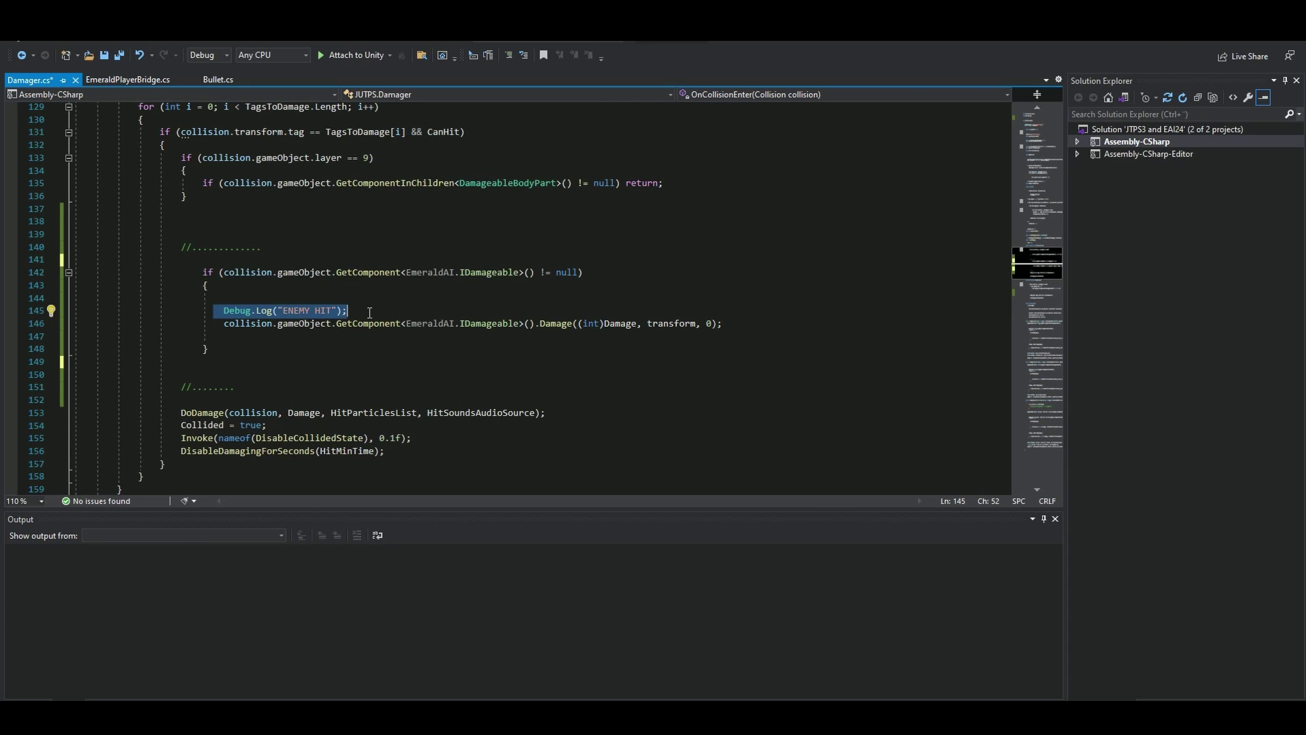
click(369, 360)
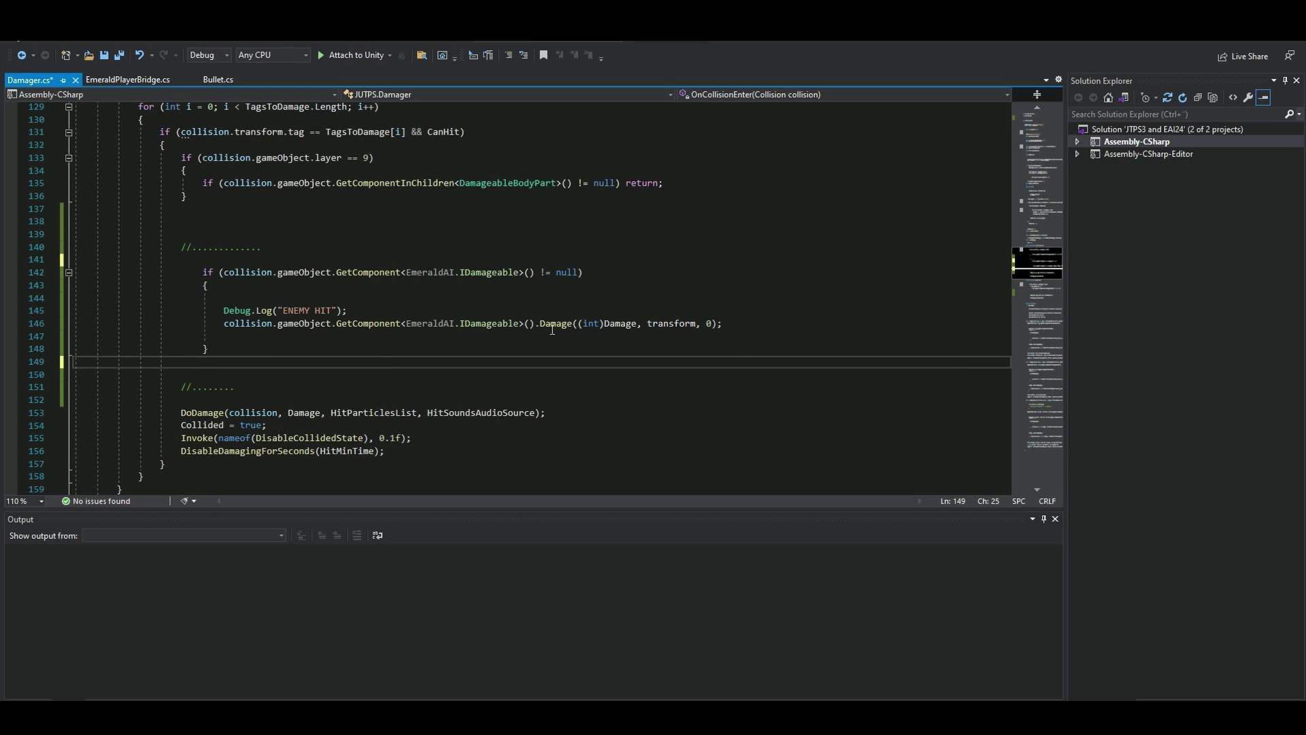
mouse_move(613, 322)
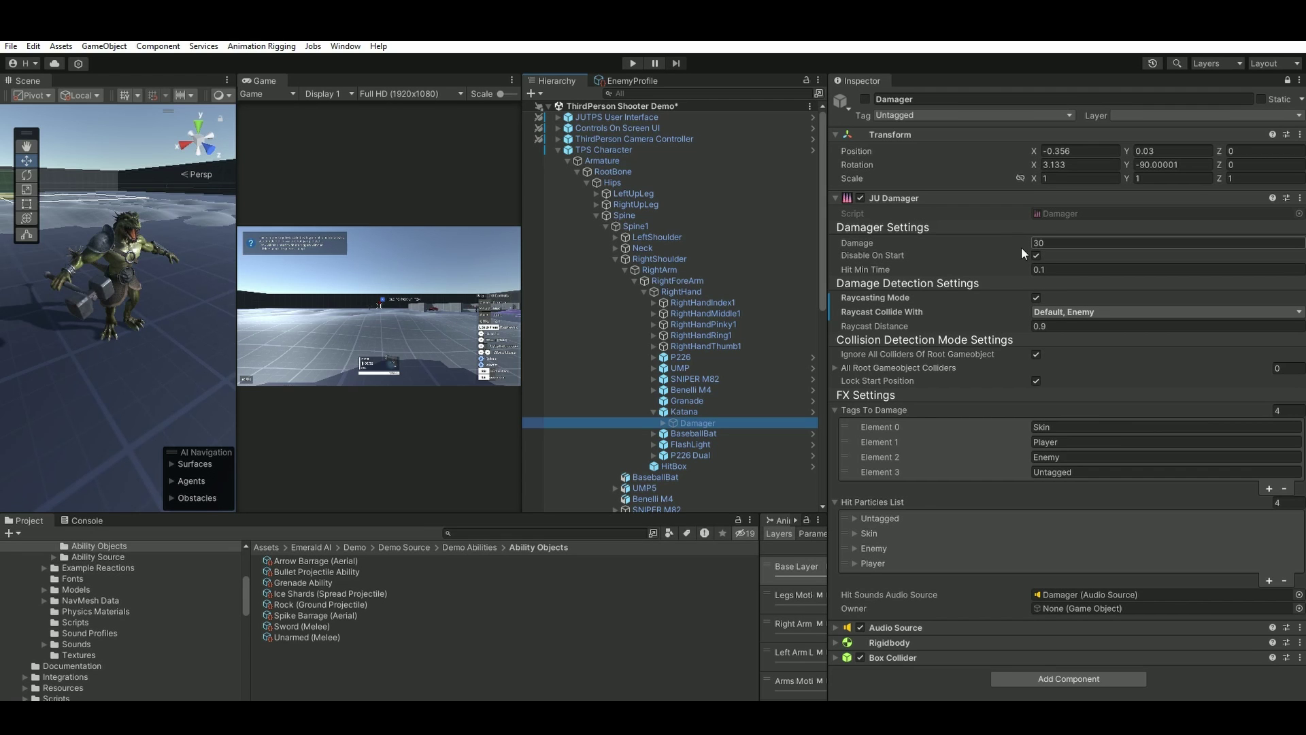
Step: Widen the Game view and select Dragonide_PBR in the Hierarchy to watch its health
drag(521, 255, 556, 283)
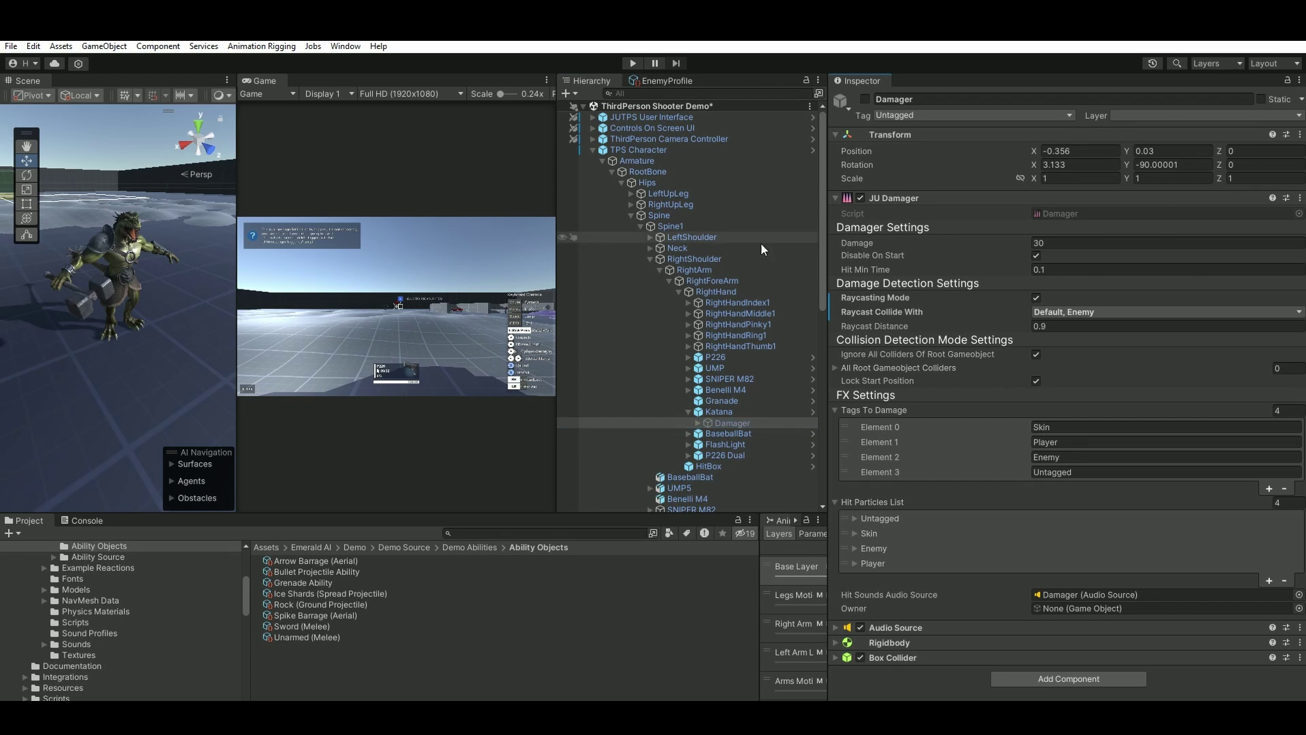
scroll(696, 417, down, 6)
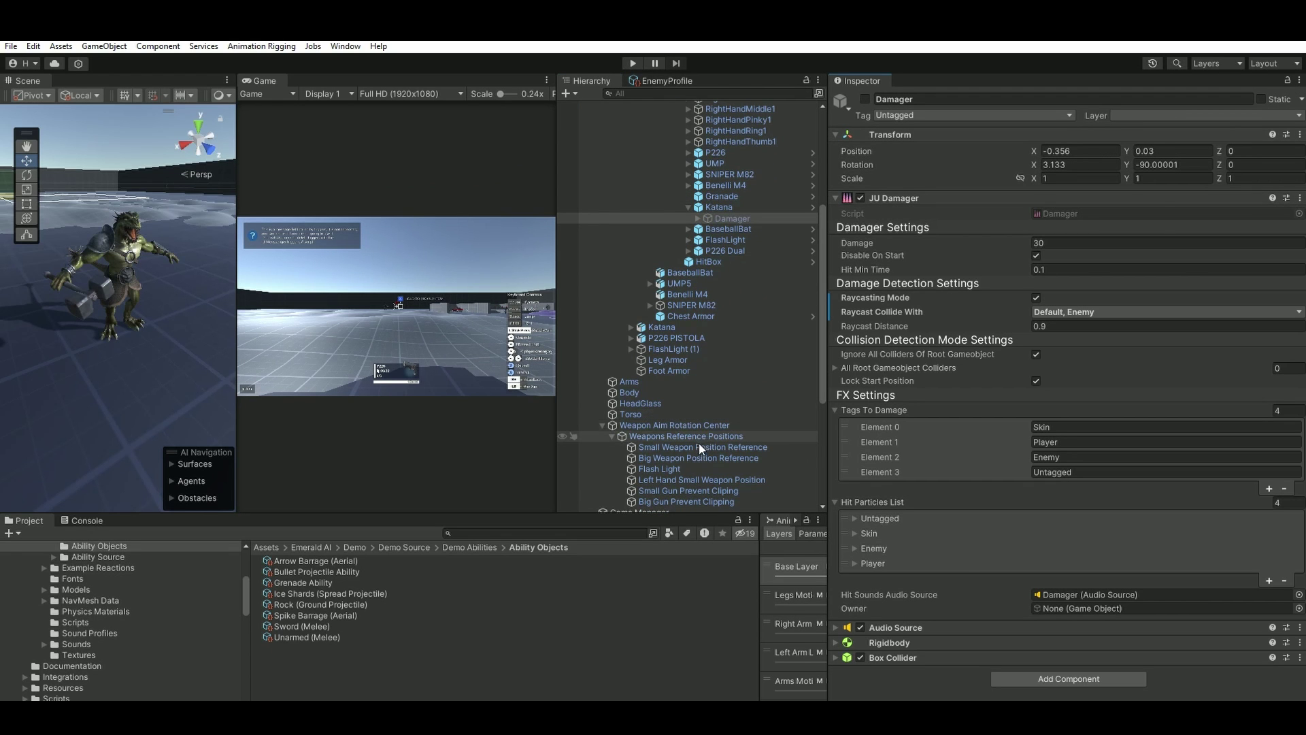
scroll(700, 442, down, 6)
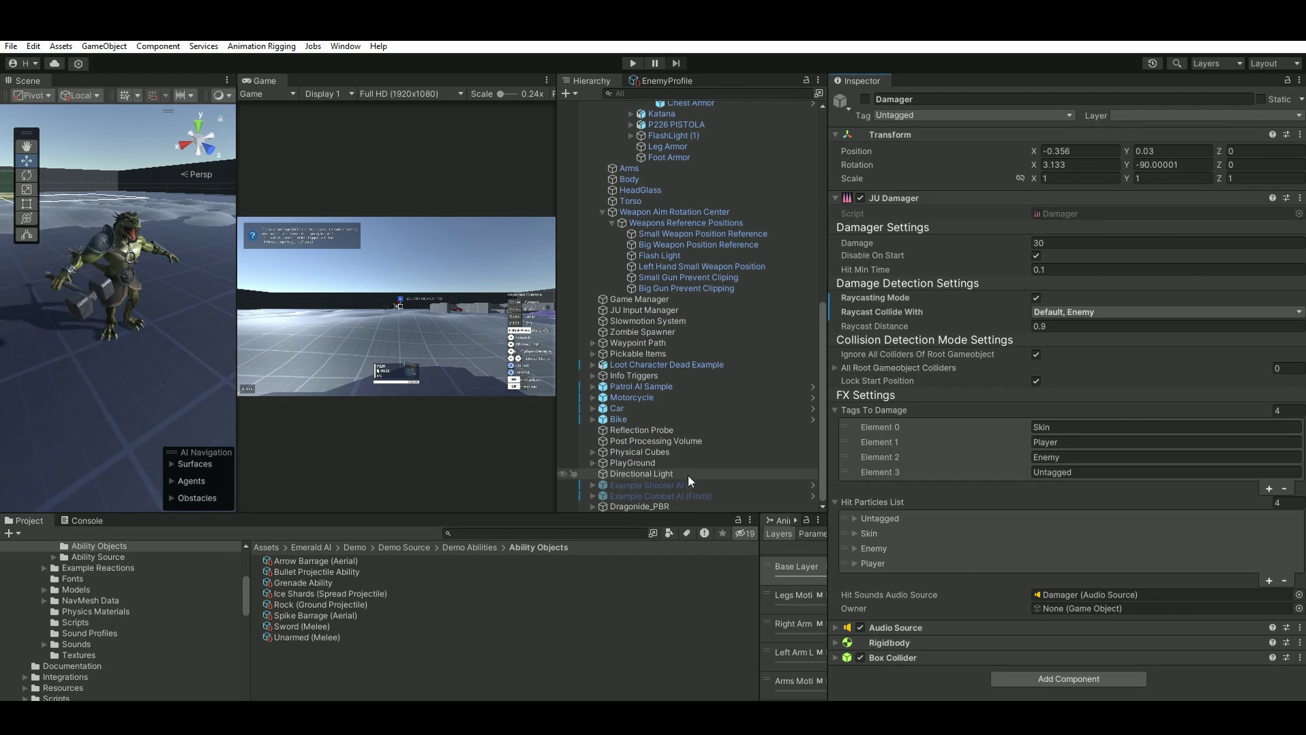
click(637, 506)
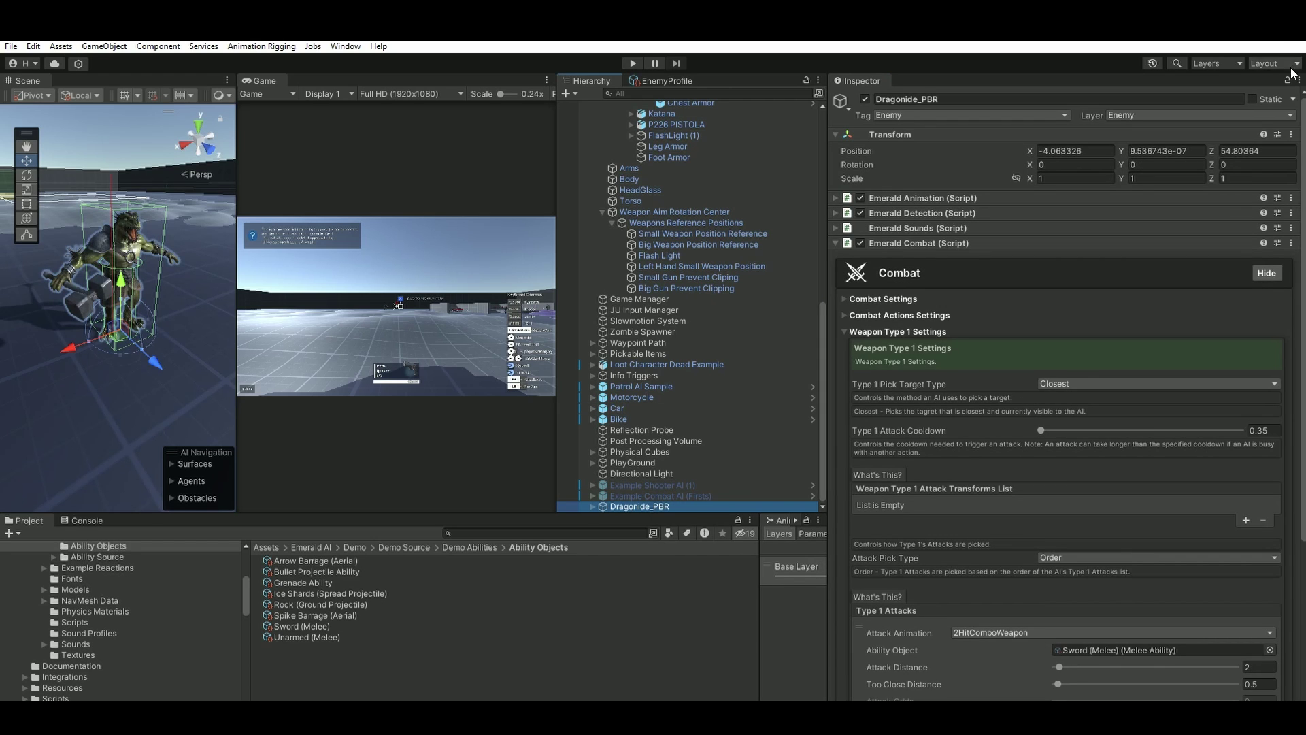